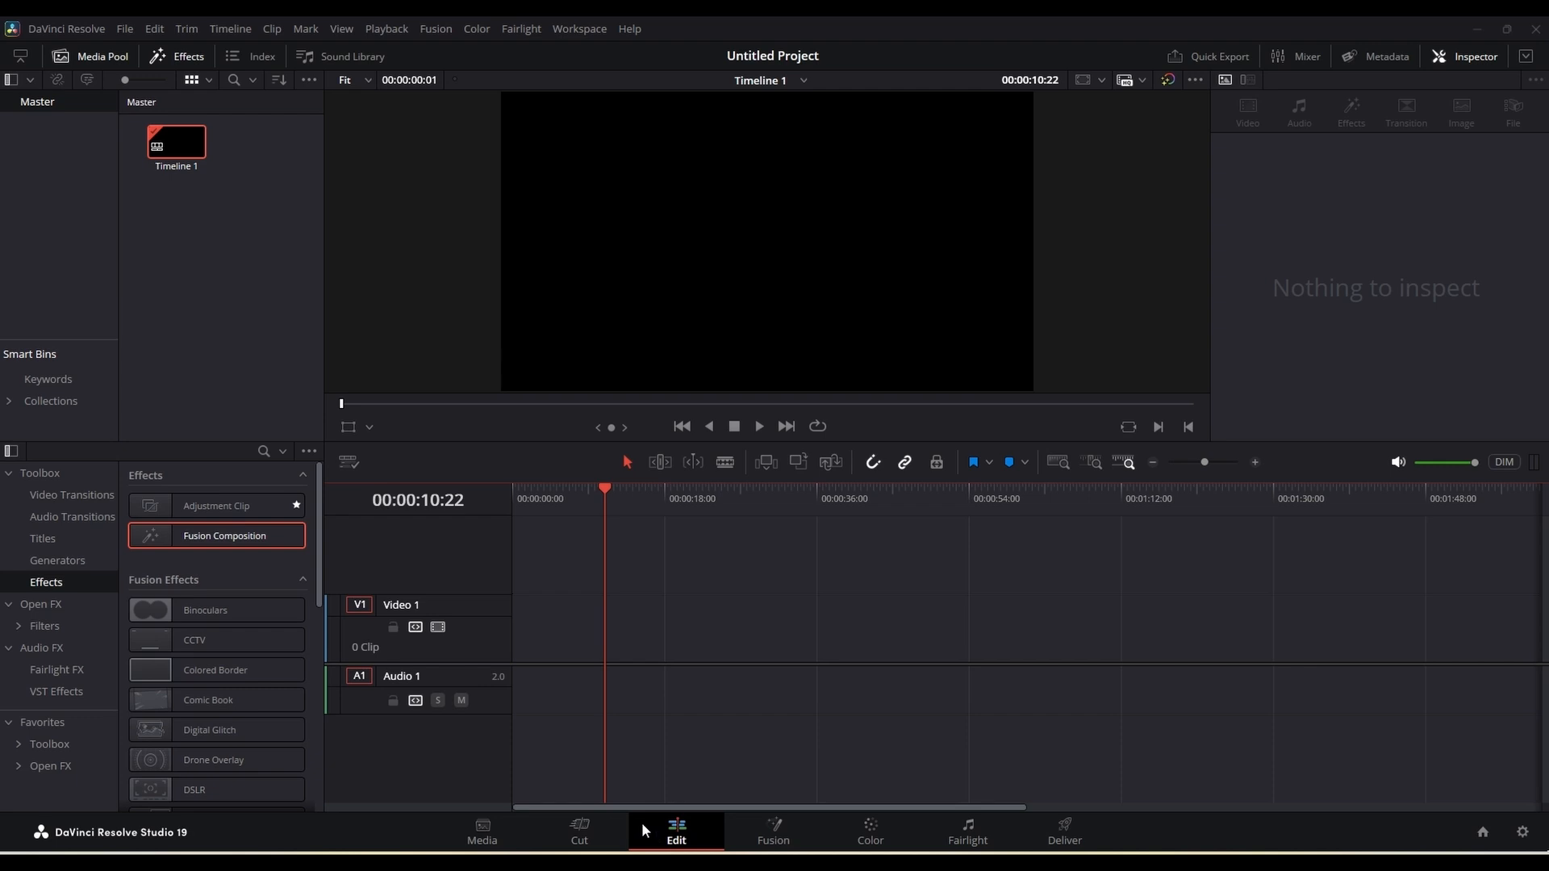
Step: Add a Fusion Composition effect to the start of the Video 1 track
left_click(185, 60)
left_click(186, 61)
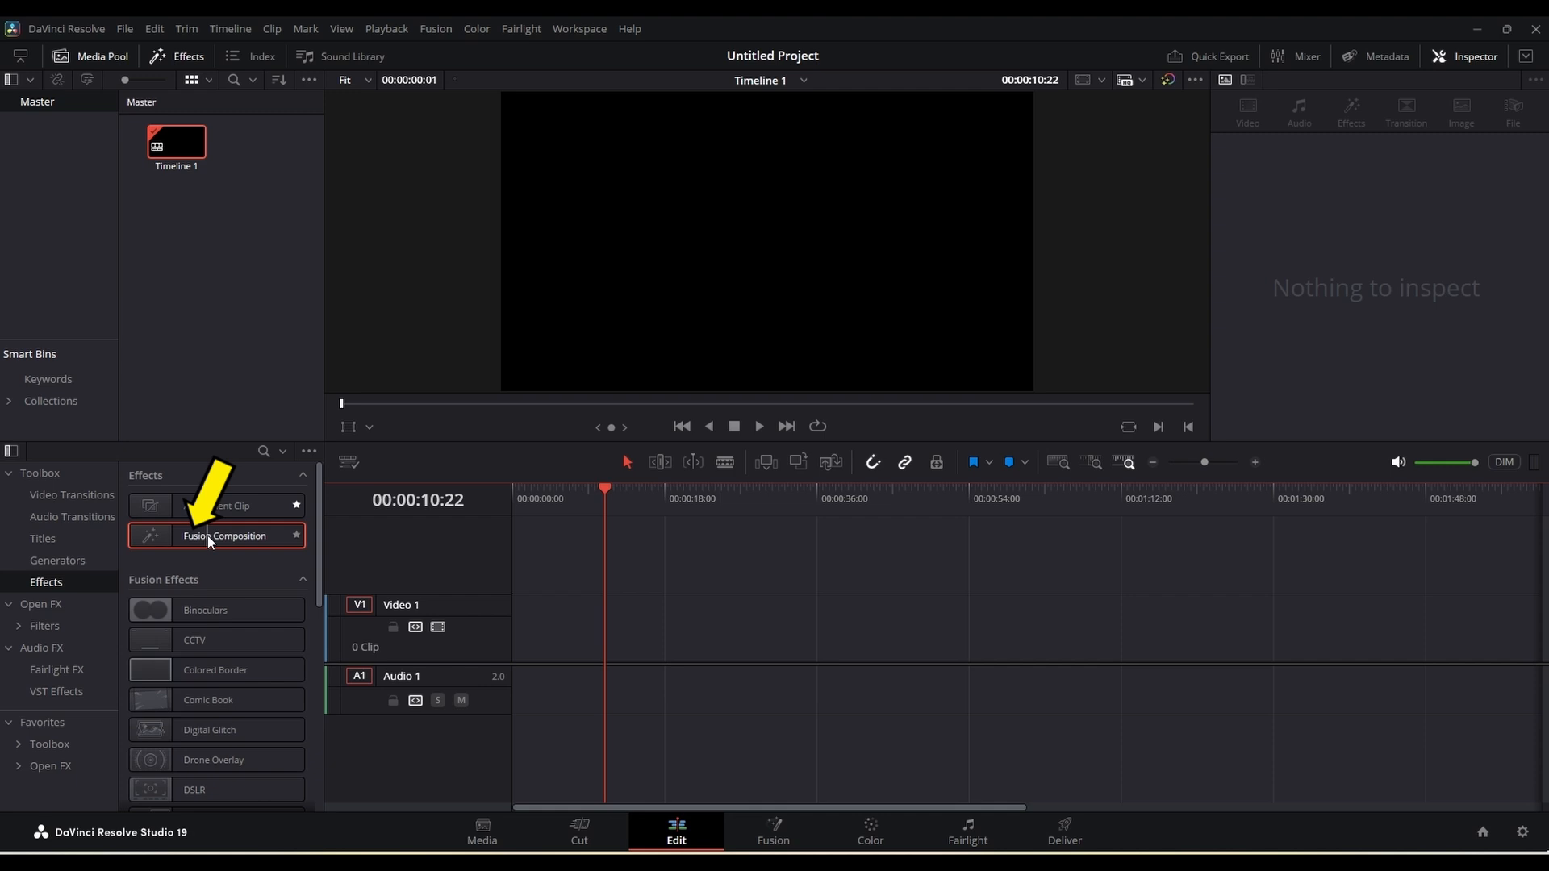
left_click_drag(207, 535, 533, 619)
left_click(516, 489)
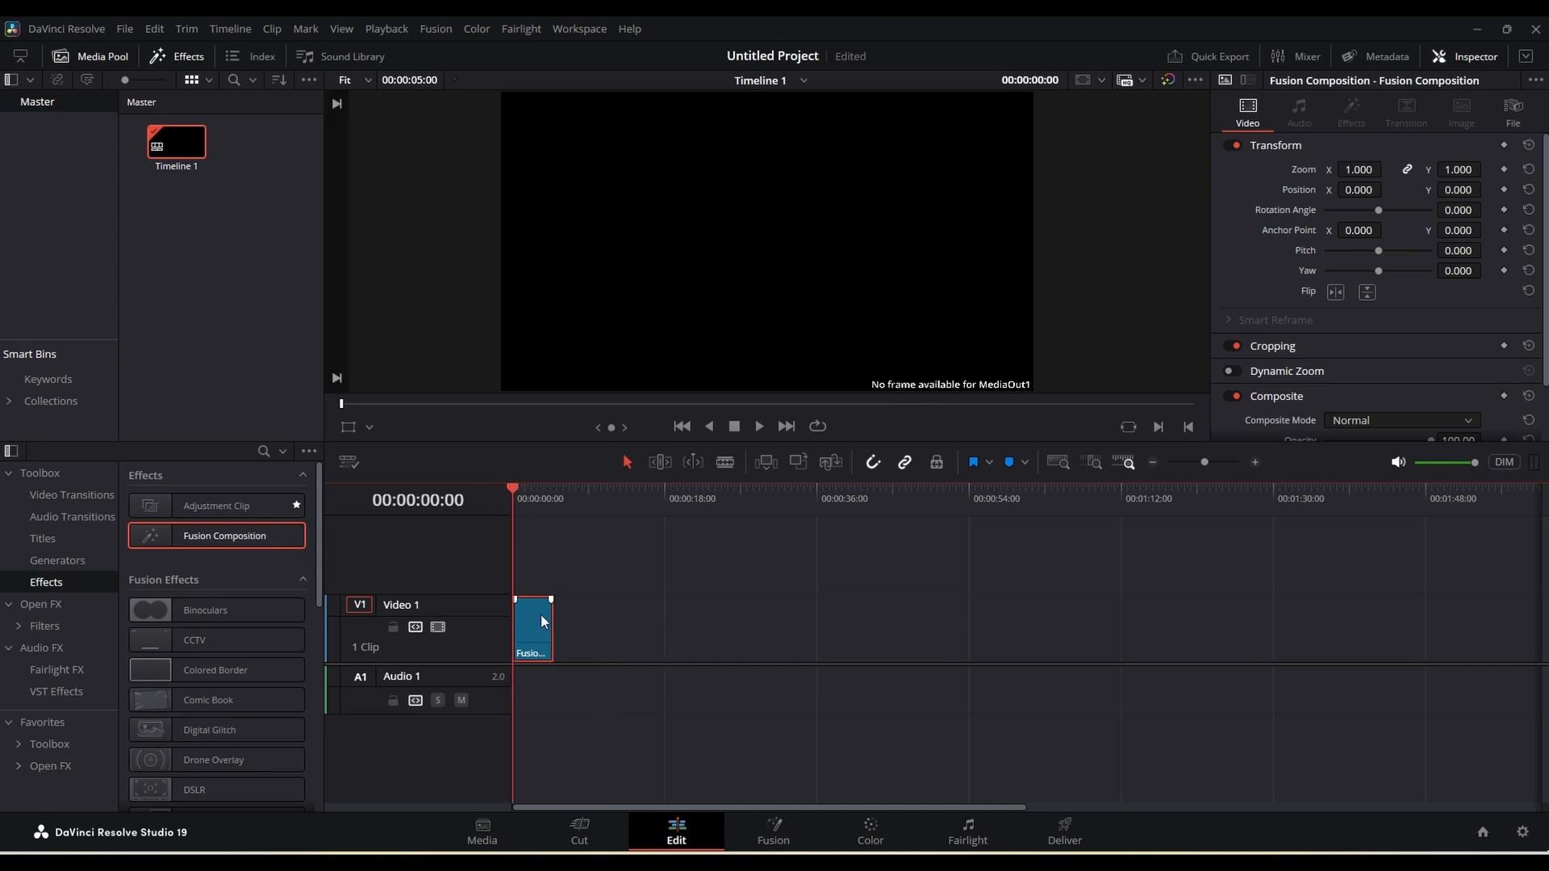
Step: Save the project and lengthen the Fusion Composition clip to about 10 seconds
key("ctrl+s")
left_click_drag(546, 614, 562, 626)
left_click_drag(450, 543, 484, 540)
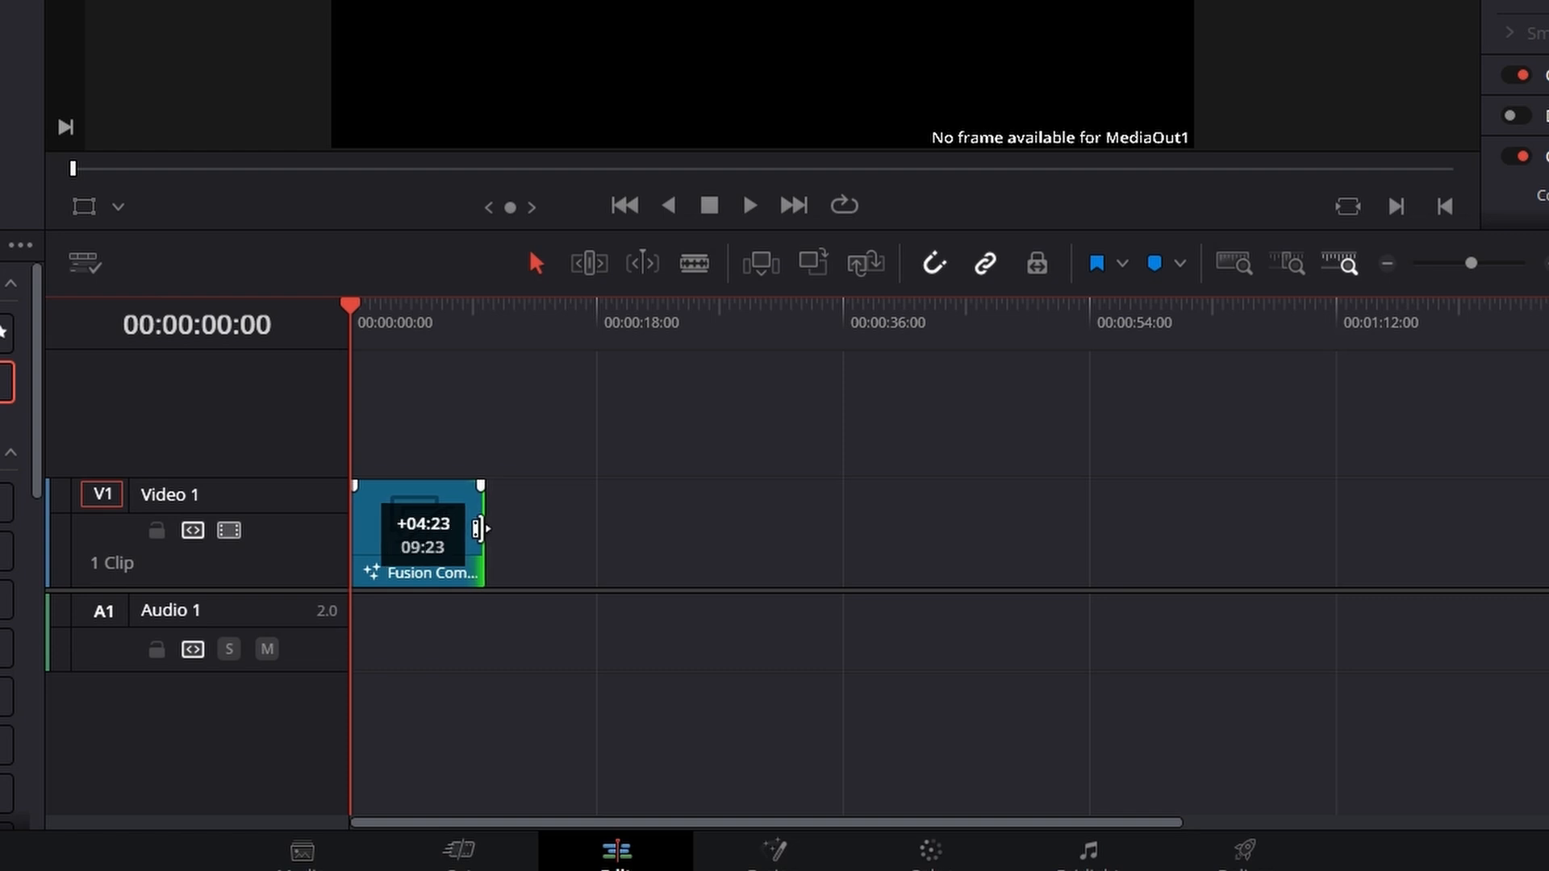
left_click(460, 539)
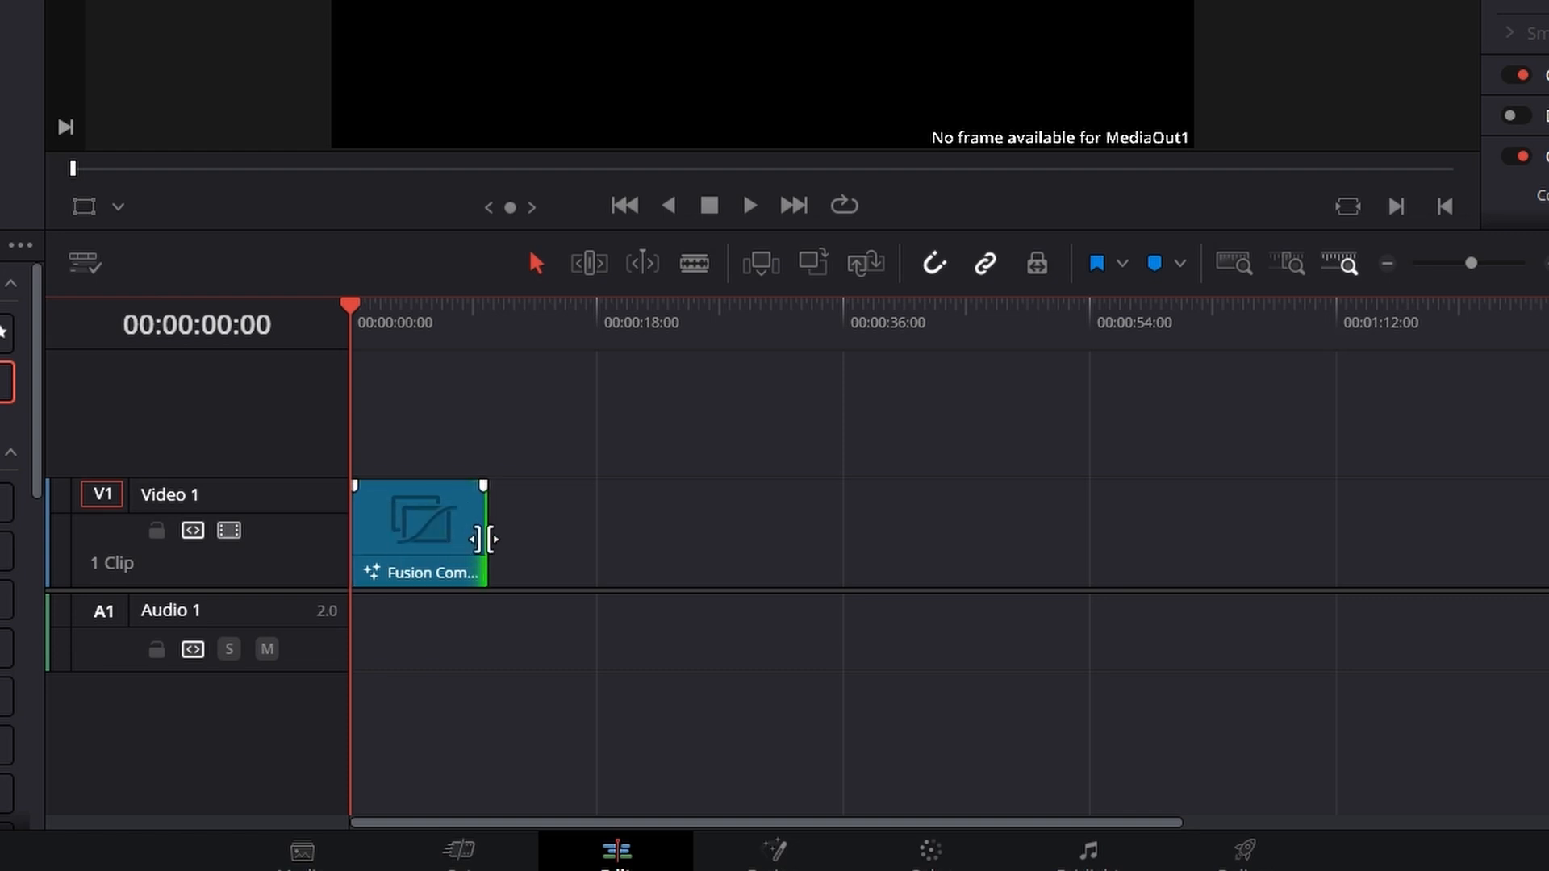
left_click(425, 548)
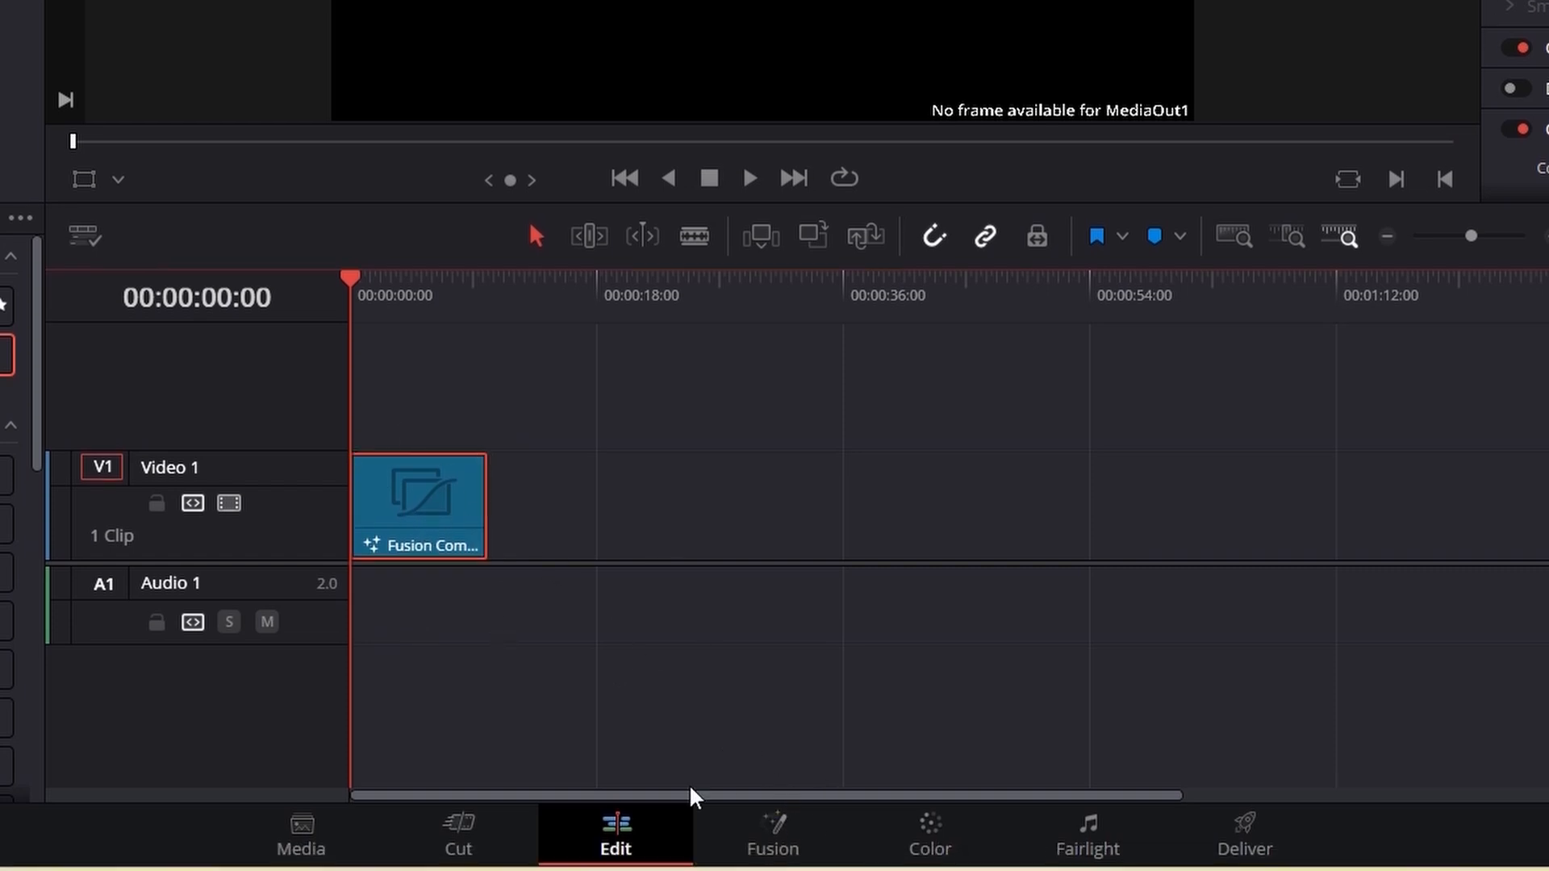
Step: Open the composition on the Fusion page and move the MediaOut1 node further right
left_click(785, 839)
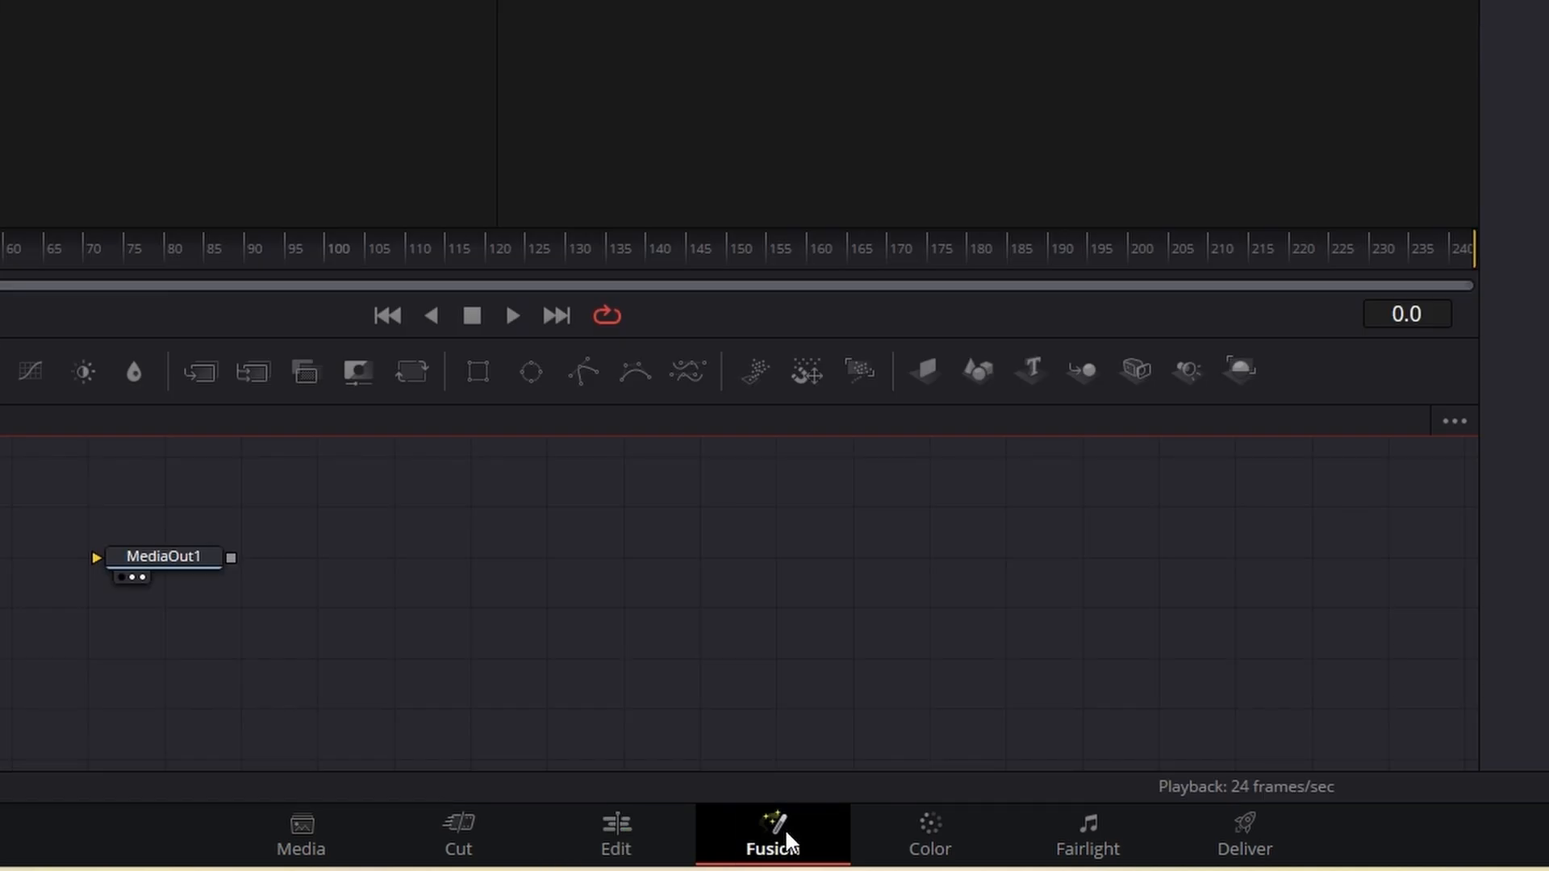
left_click_drag(253, 583, 888, 615)
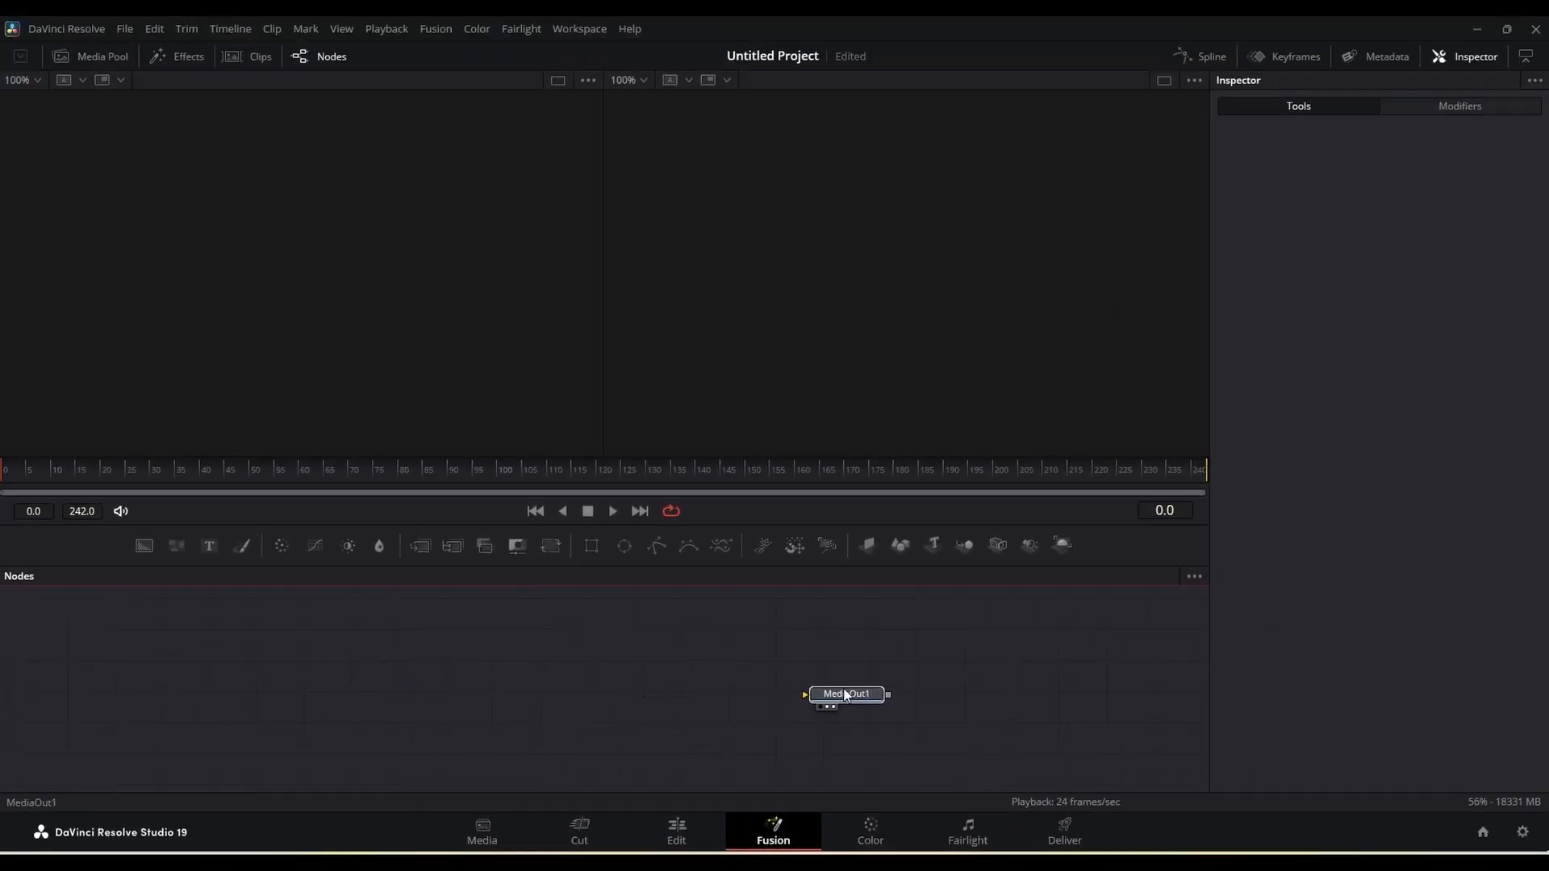
left_click_drag(845, 695, 869, 688)
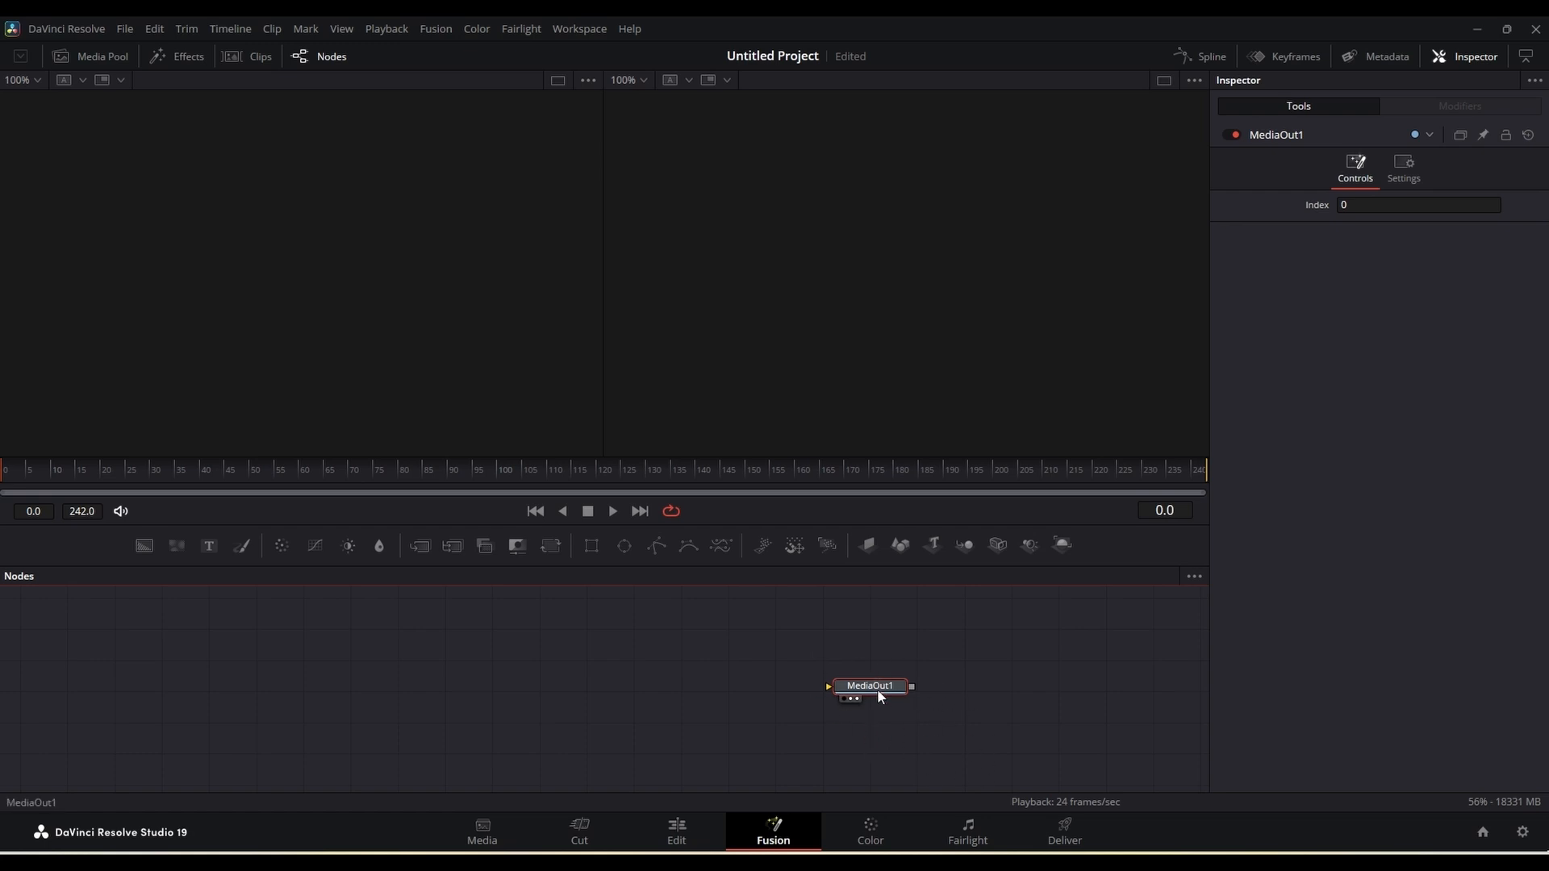
left_click_drag(878, 689, 913, 710)
left_click(682, 834)
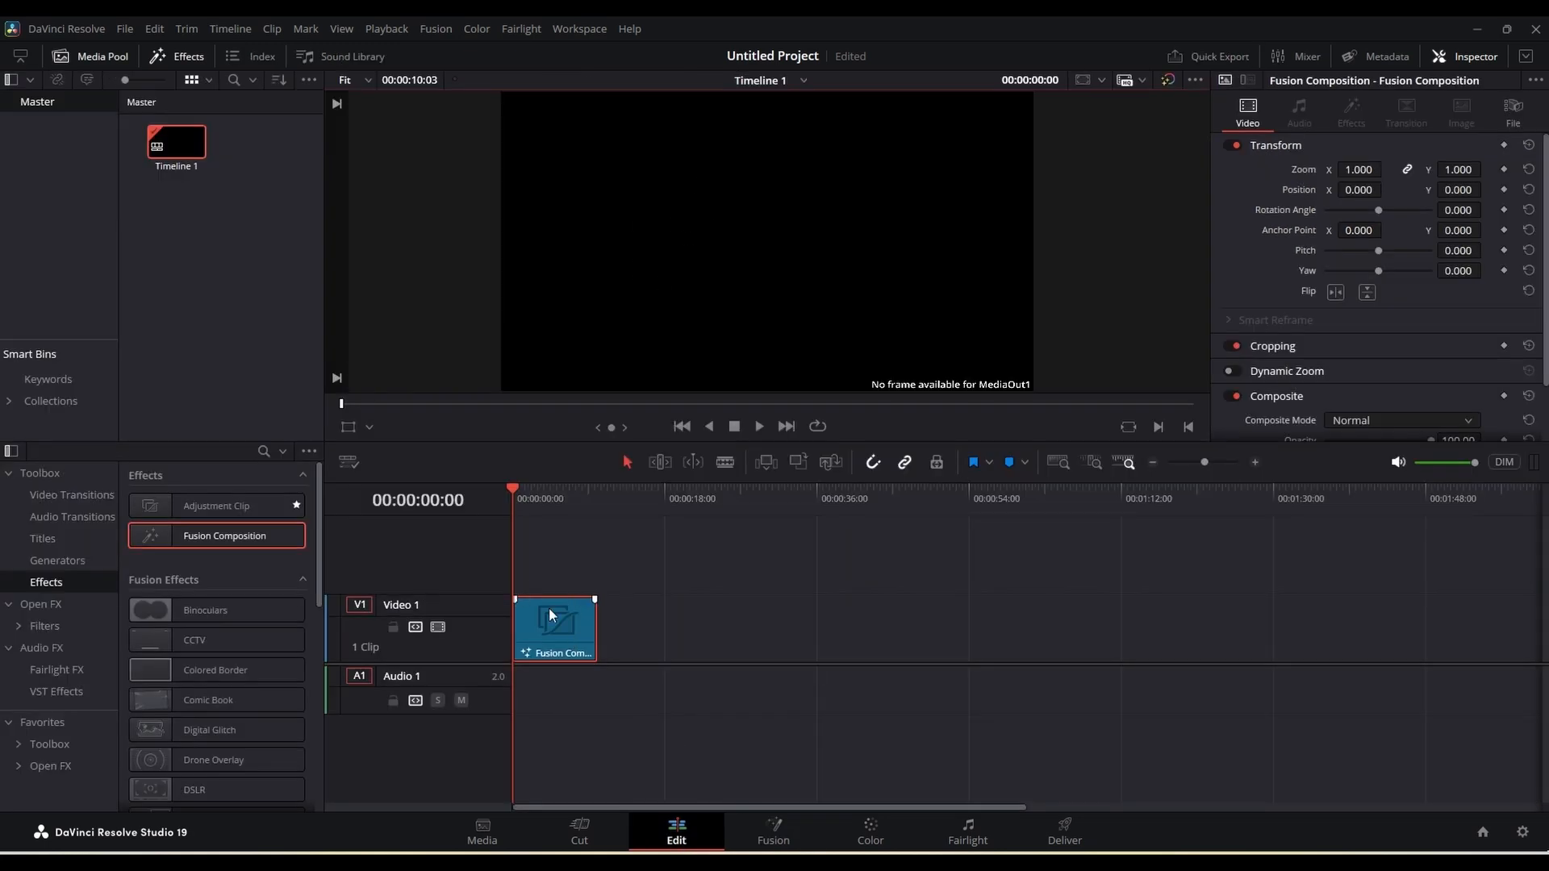
left_click(781, 843)
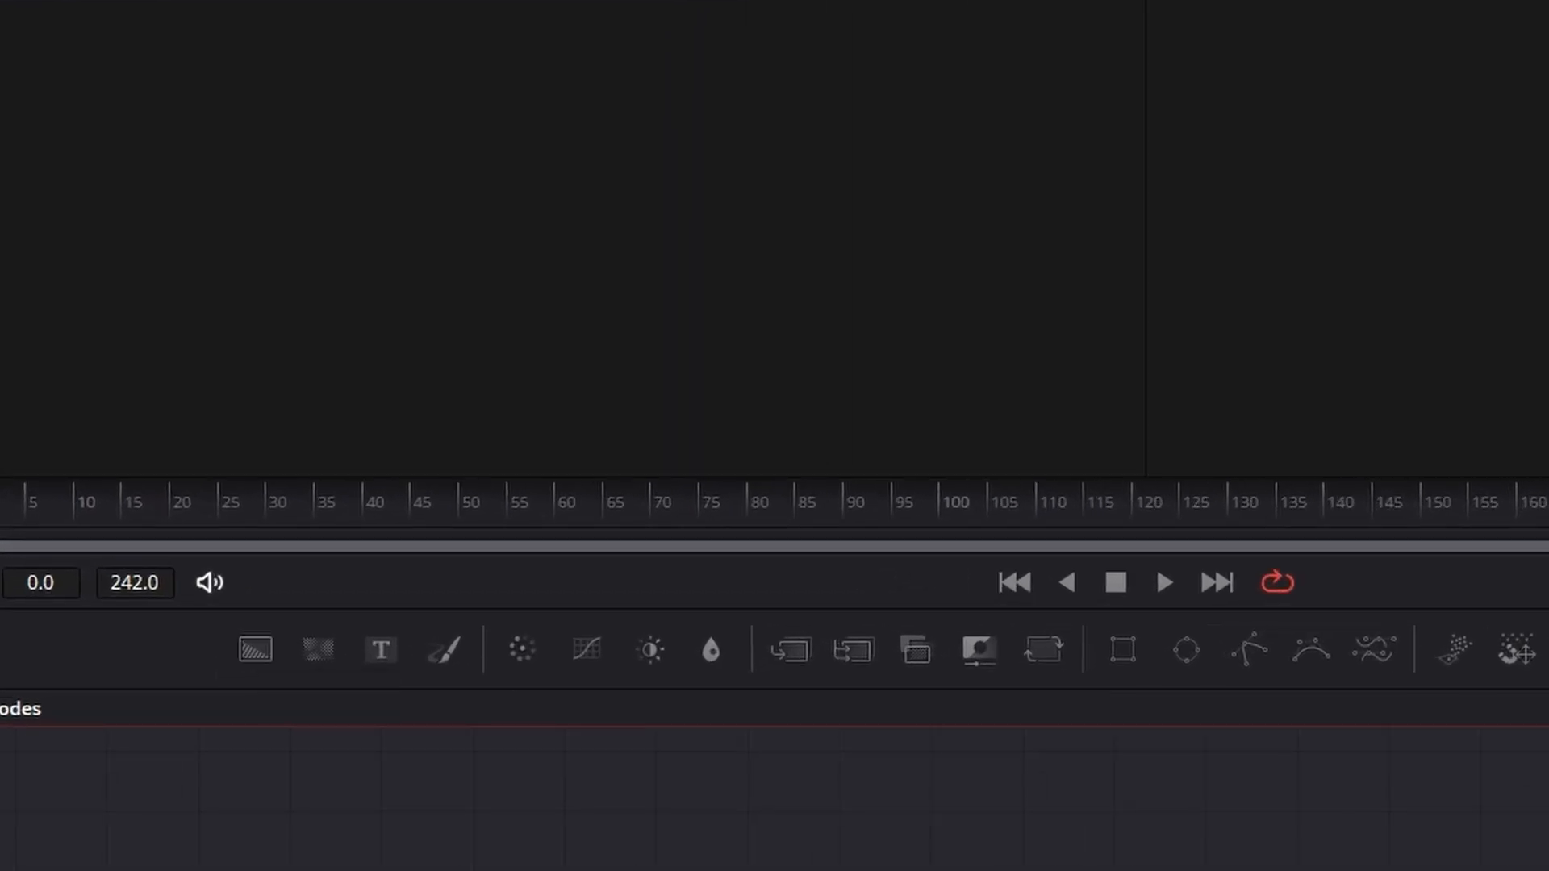
left_click_drag(256, 649, 277, 829)
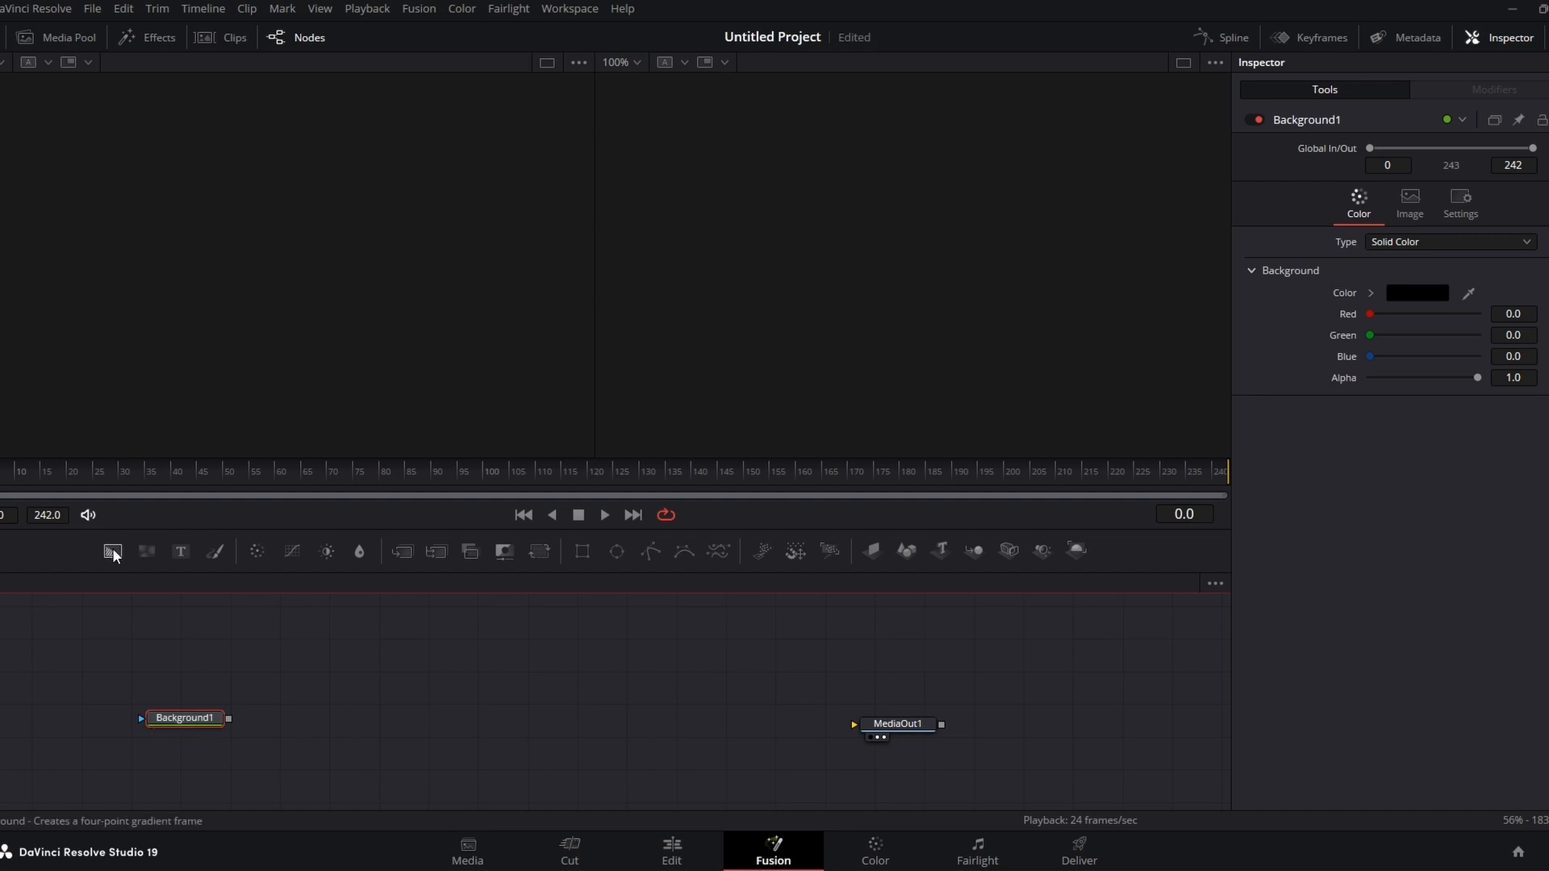
left_click_drag(113, 550, 118, 574)
left_click_drag(156, 652, 150, 661)
left_click(174, 722)
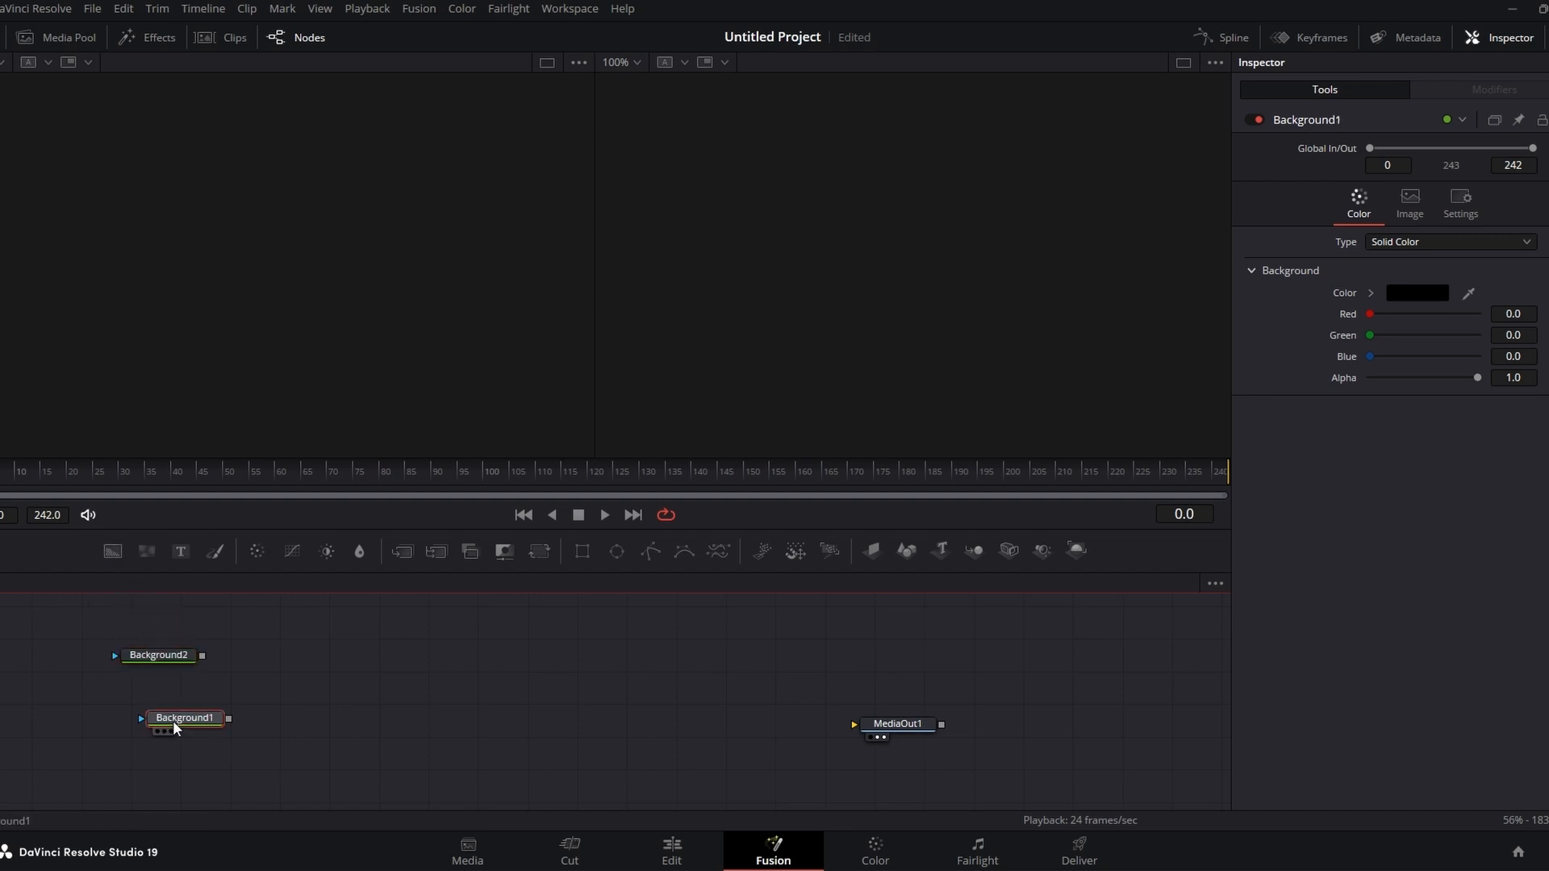
key("Delete")
left_click_drag(166, 665, 179, 721)
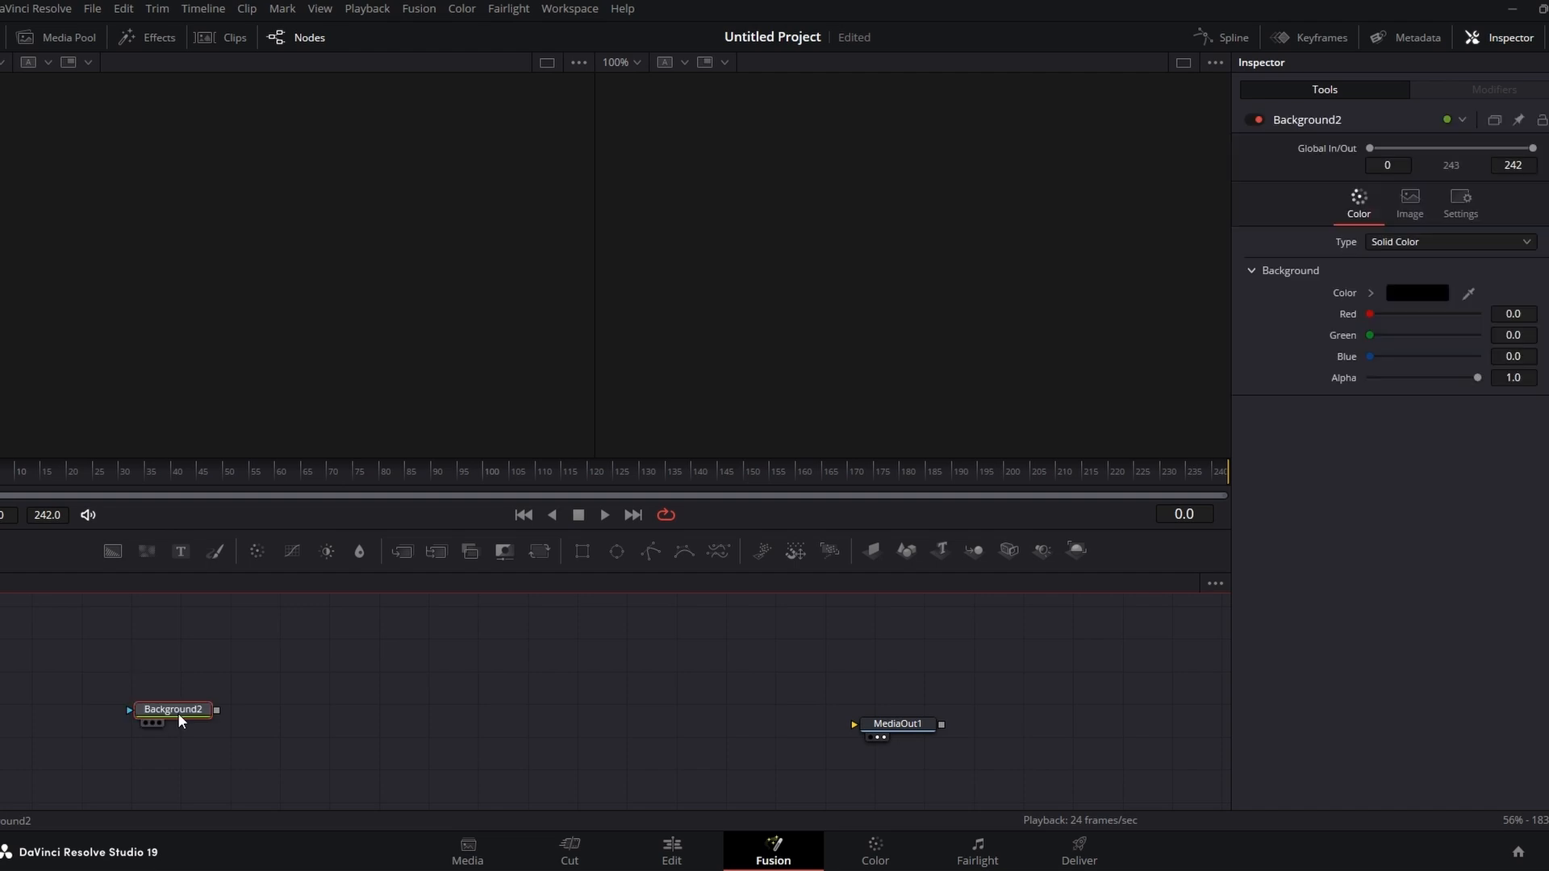
key("Delete")
Step: Add a Background node and connect its output to MediaOut1
left_click_drag(114, 557, 165, 728)
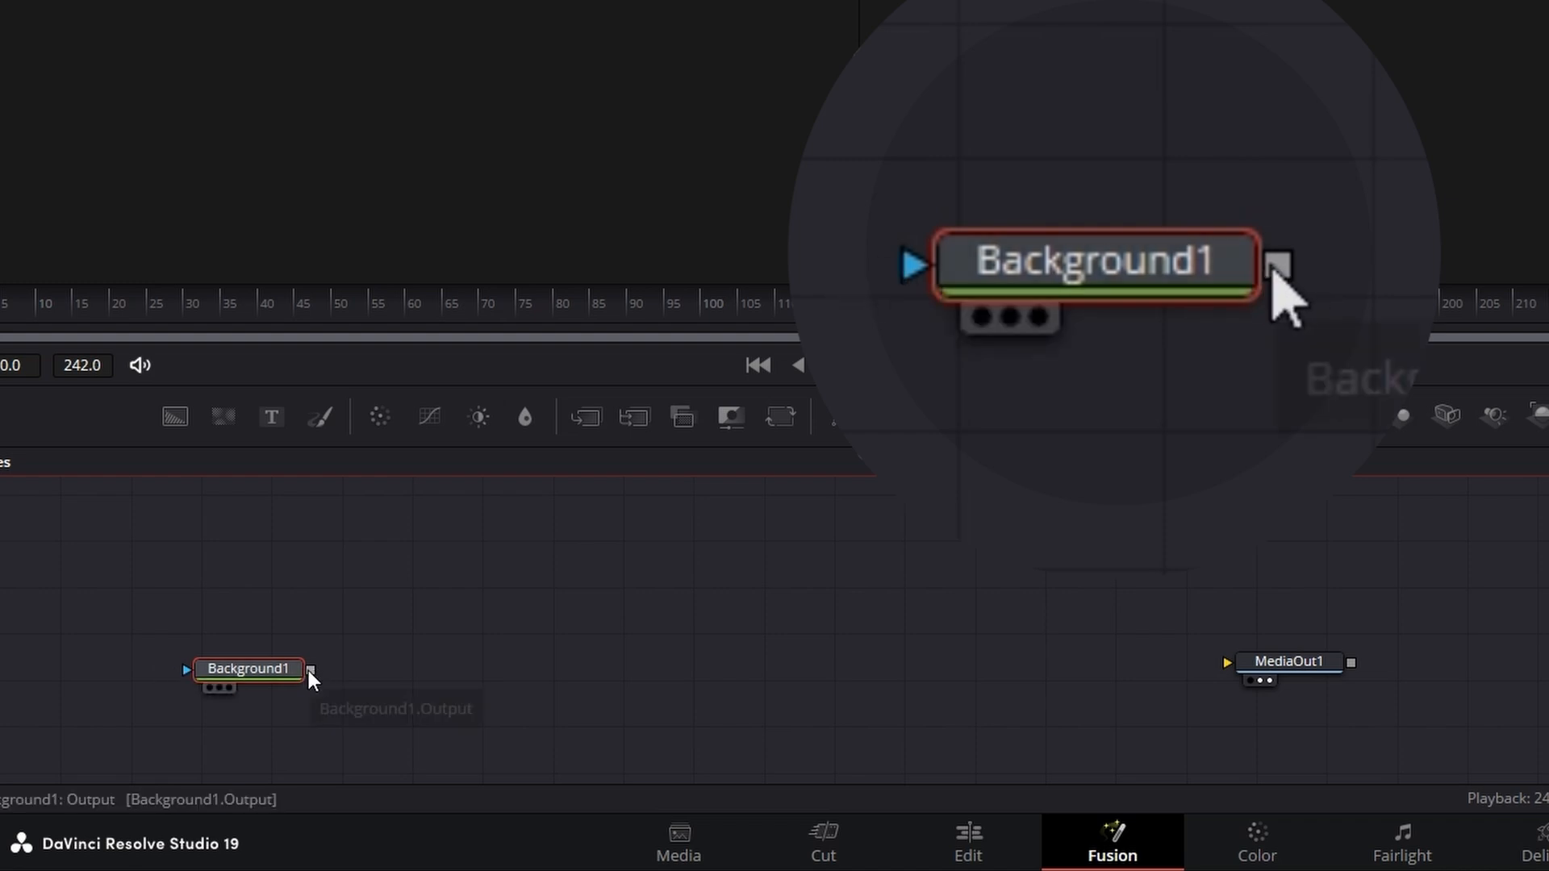
left_click_drag(310, 671, 479, 660)
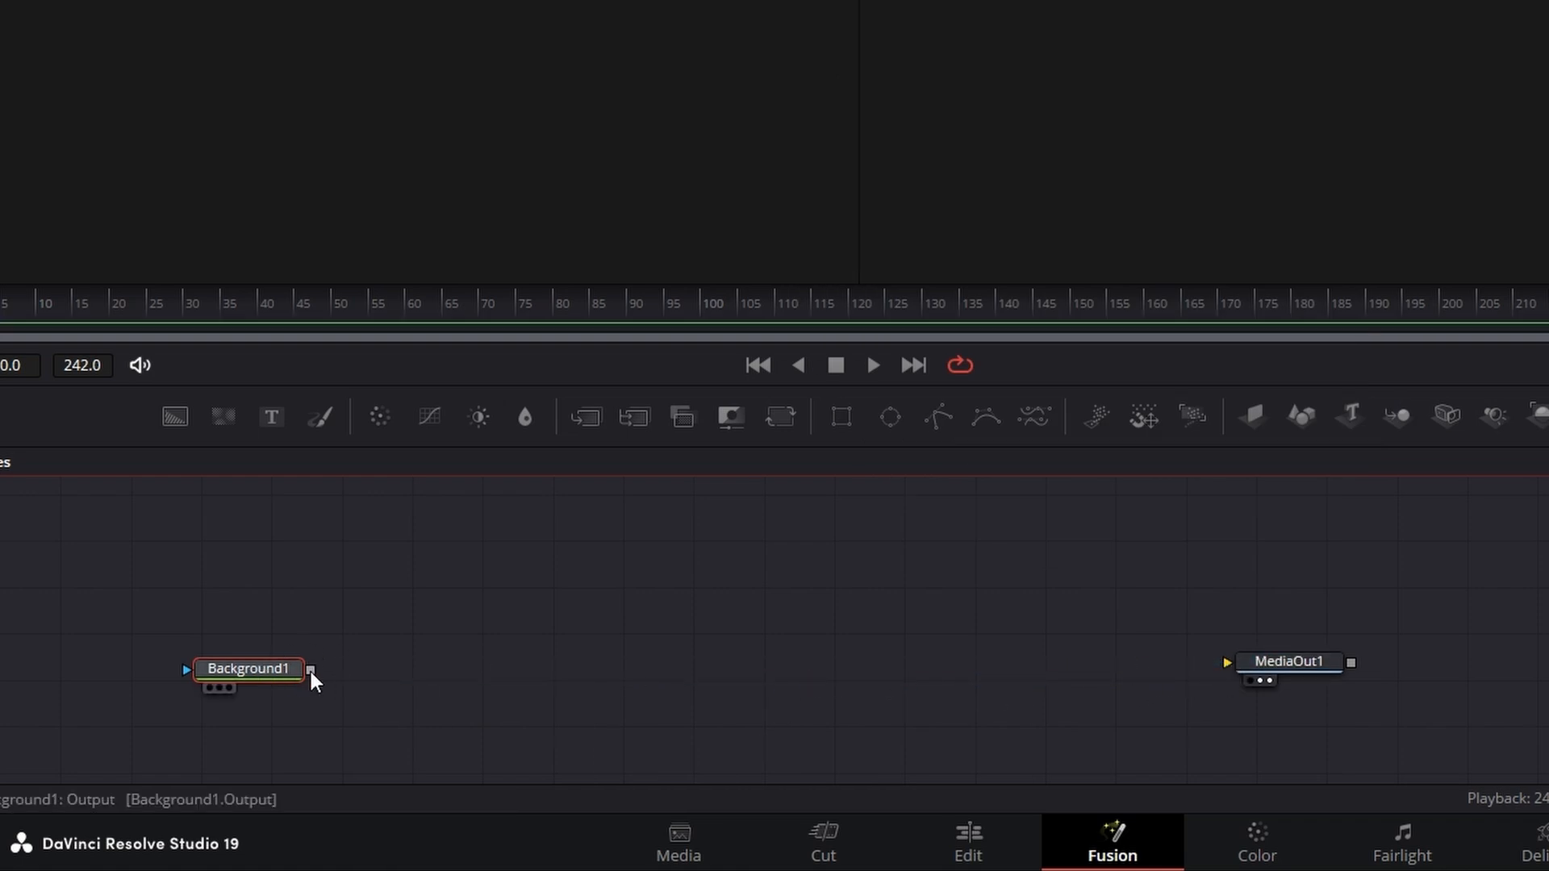
left_click_drag(311, 671, 1233, 669)
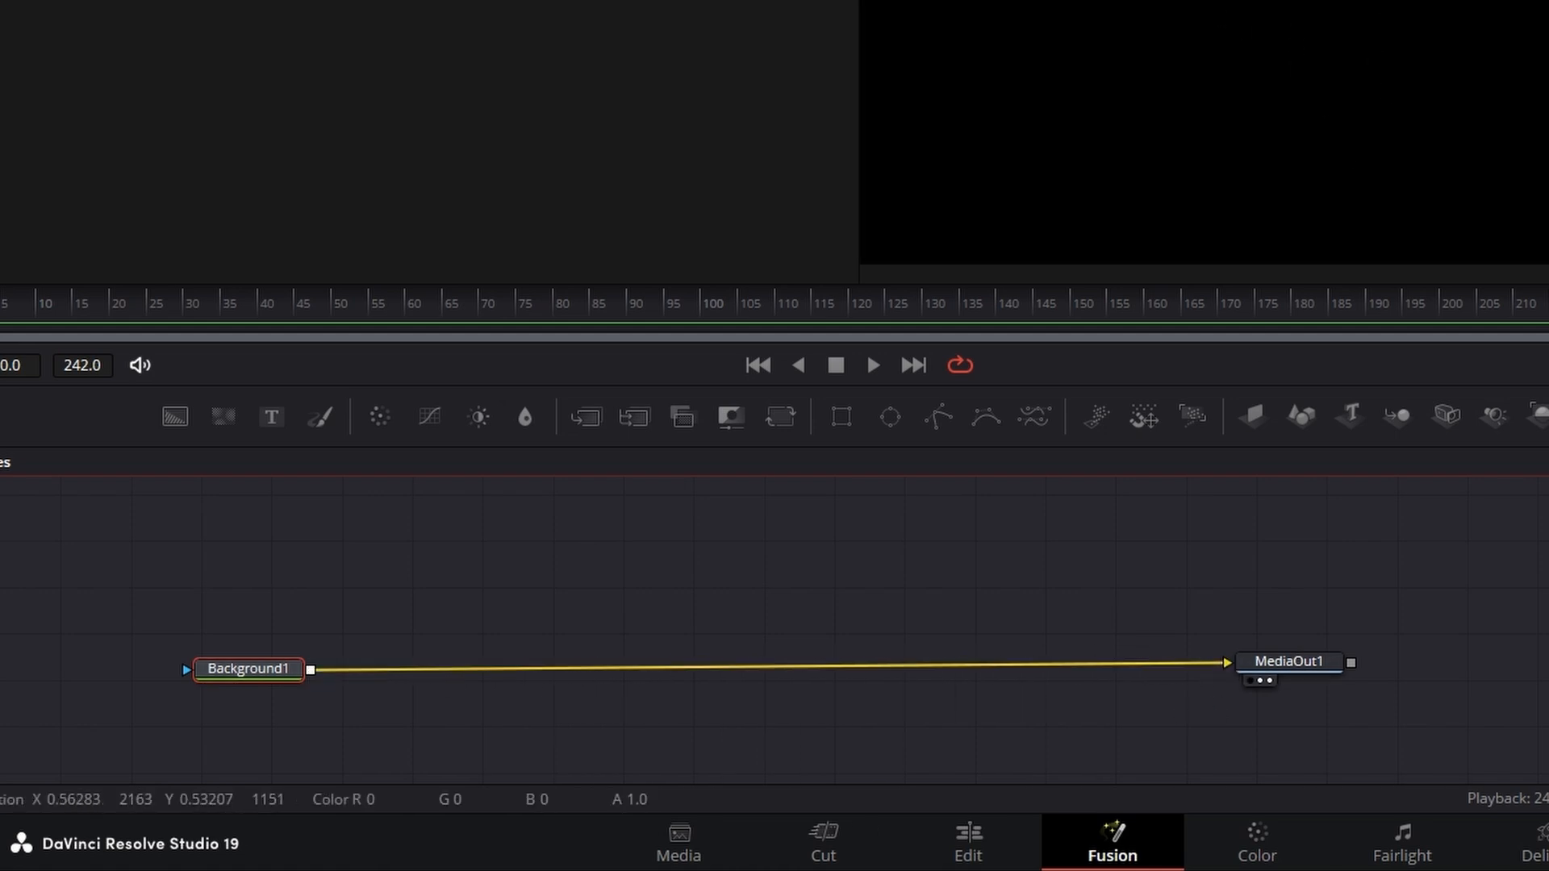
left_click_drag(1260, 674, 1290, 672)
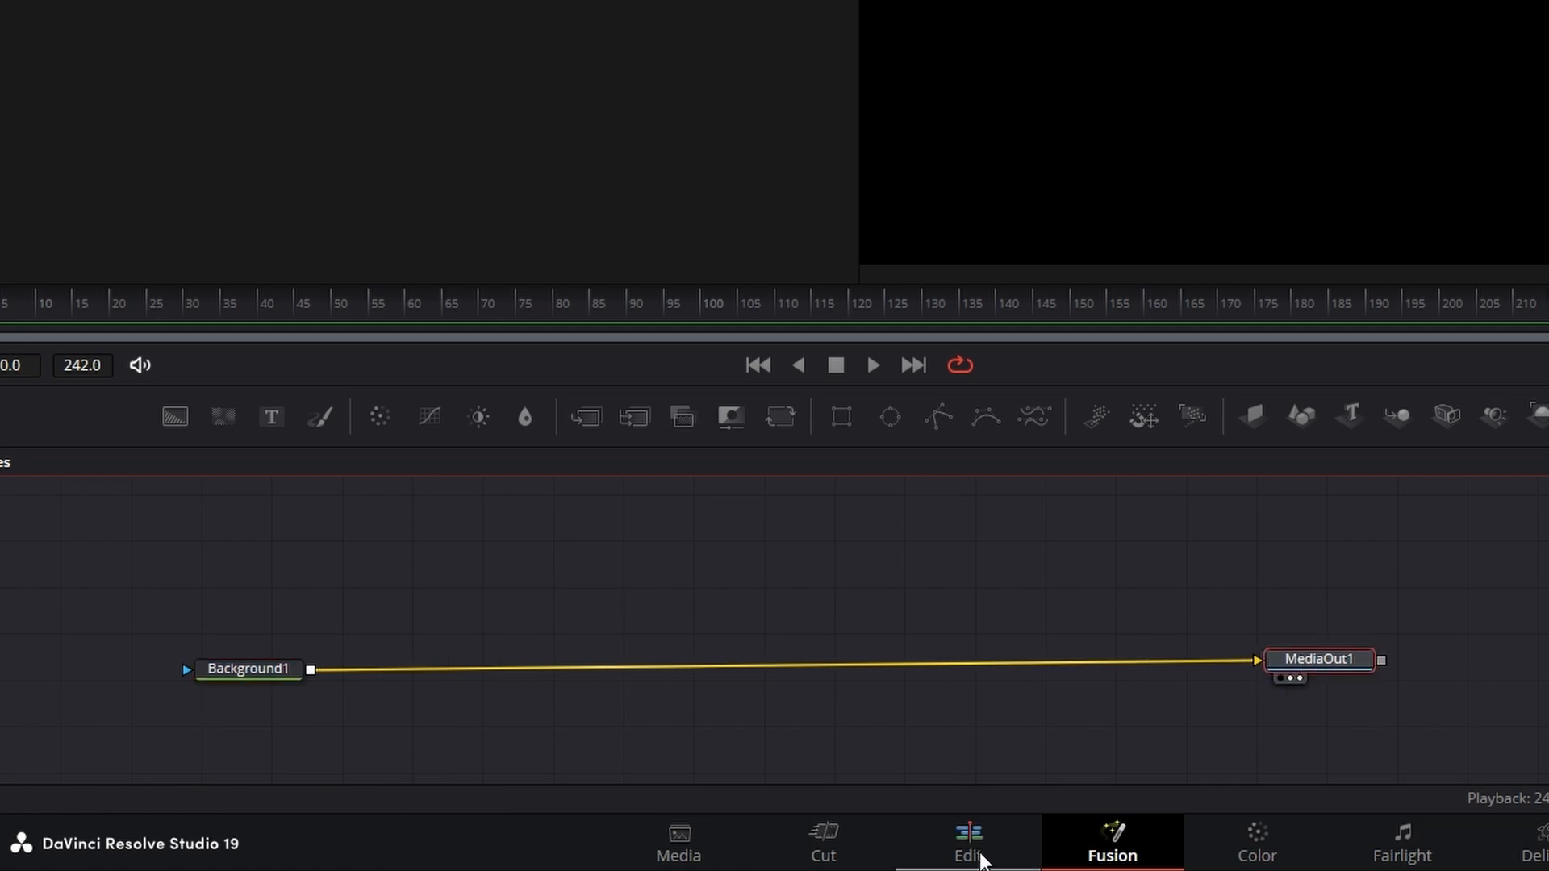
left_click(978, 857)
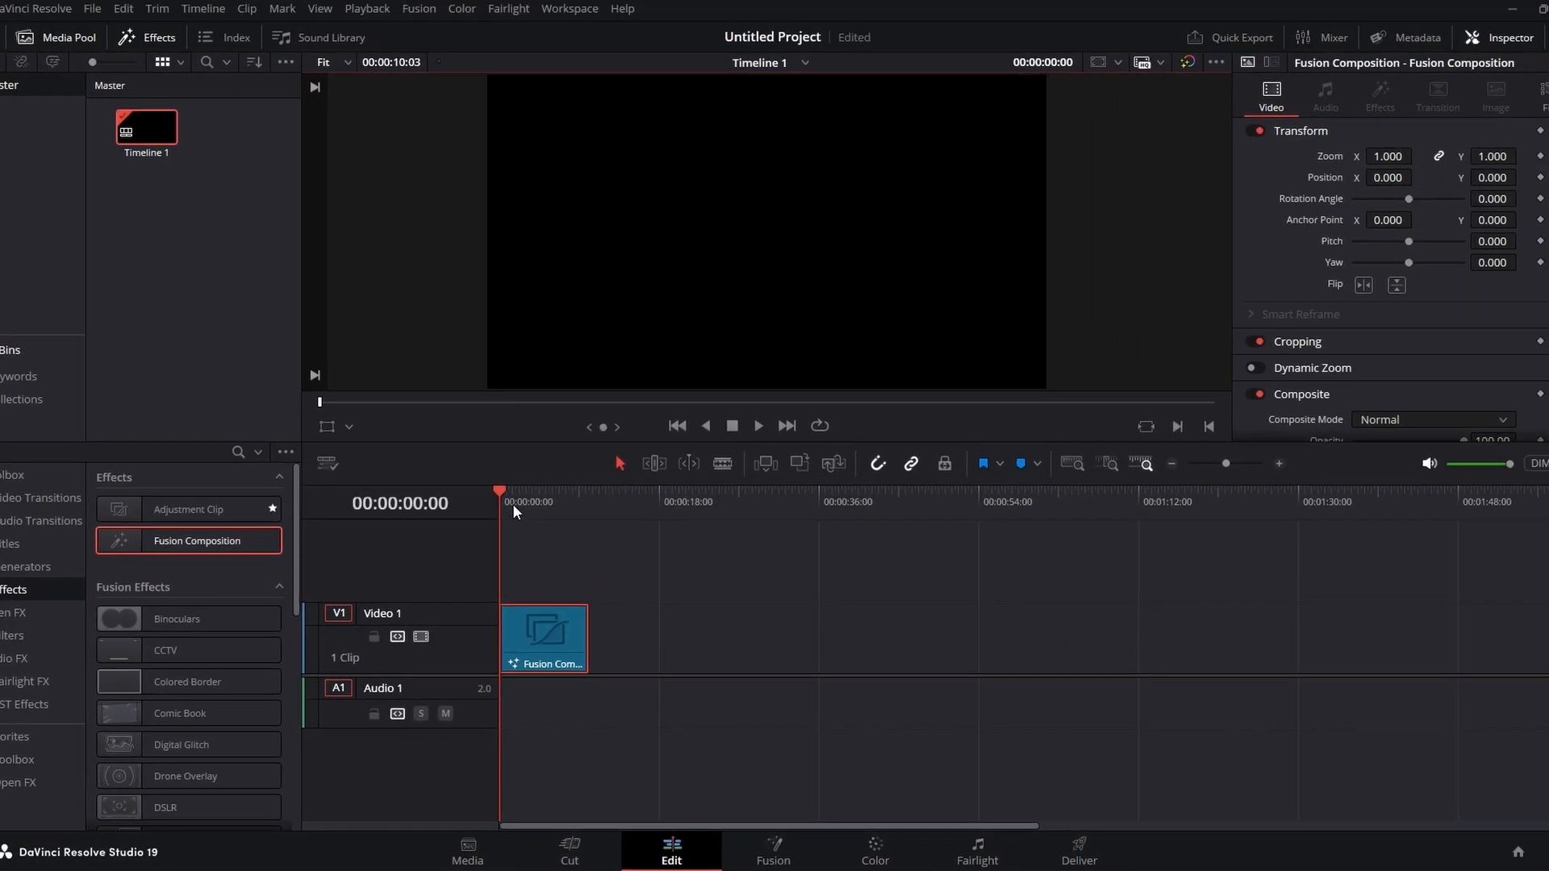
mouse_move(513, 505)
left_mouse_down()
mouse_move(541, 506)
mouse_move(502, 498)
mouse_move(575, 511)
mouse_move(491, 502)
left_mouse_up()
left_click(780, 857)
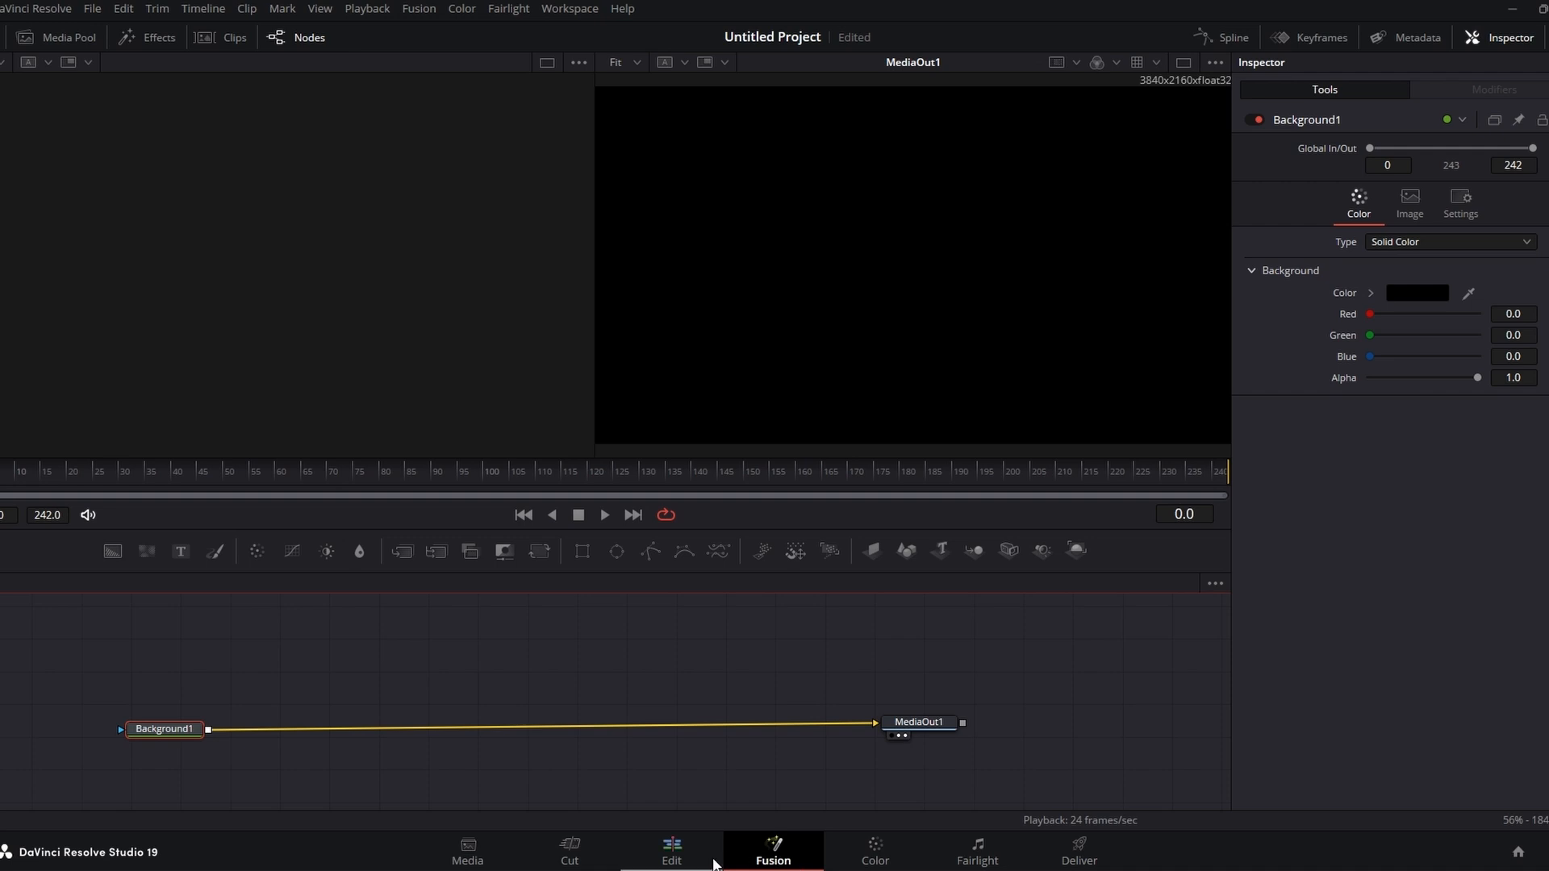
left_click(670, 856)
left_click(776, 856)
Step: Reposition the MediaOut1 and Background1 nodes along their connection
left_click_drag(925, 719, 969, 724)
left_click_drag(184, 730, 180, 734)
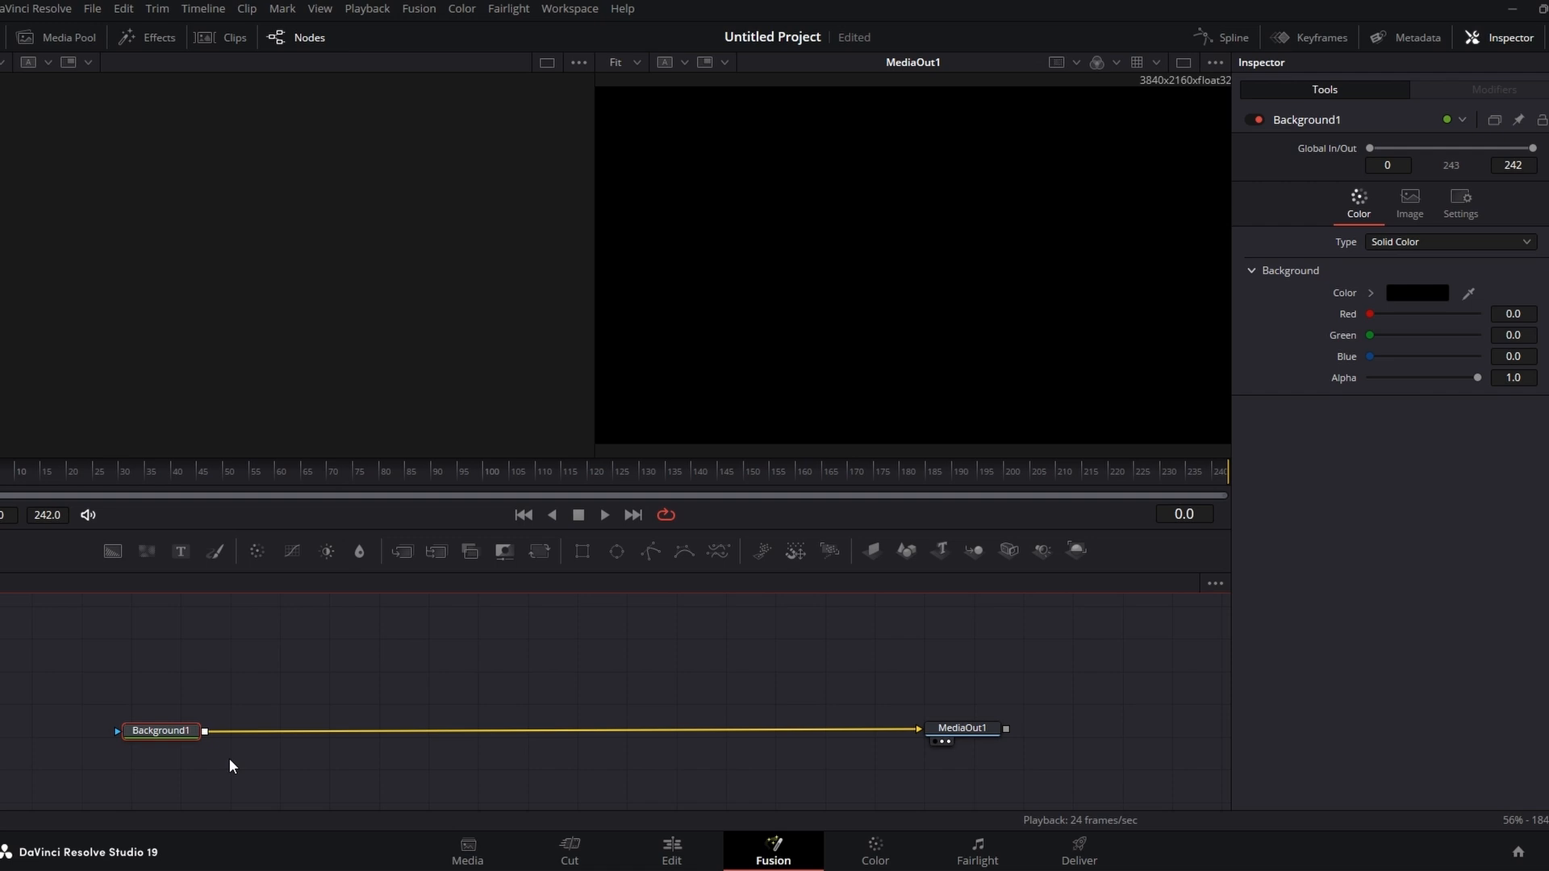
left_click_drag(164, 735, 167, 729)
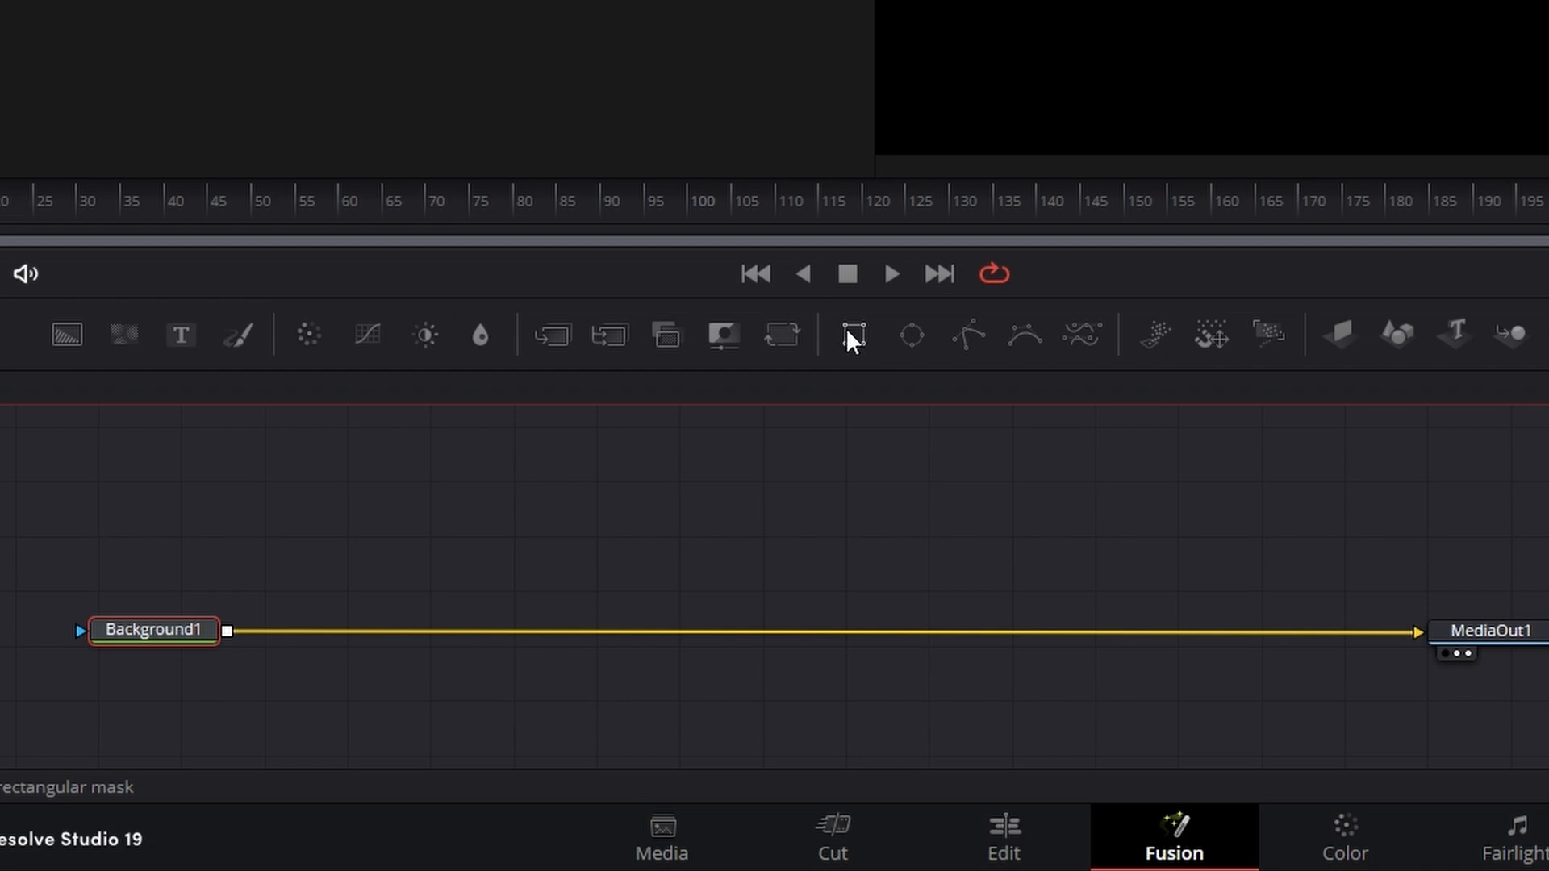
Step: Add a Rectangle mask, connect it to Background1's mask input, and place it above Background1
left_click_drag(852, 334, 484, 520)
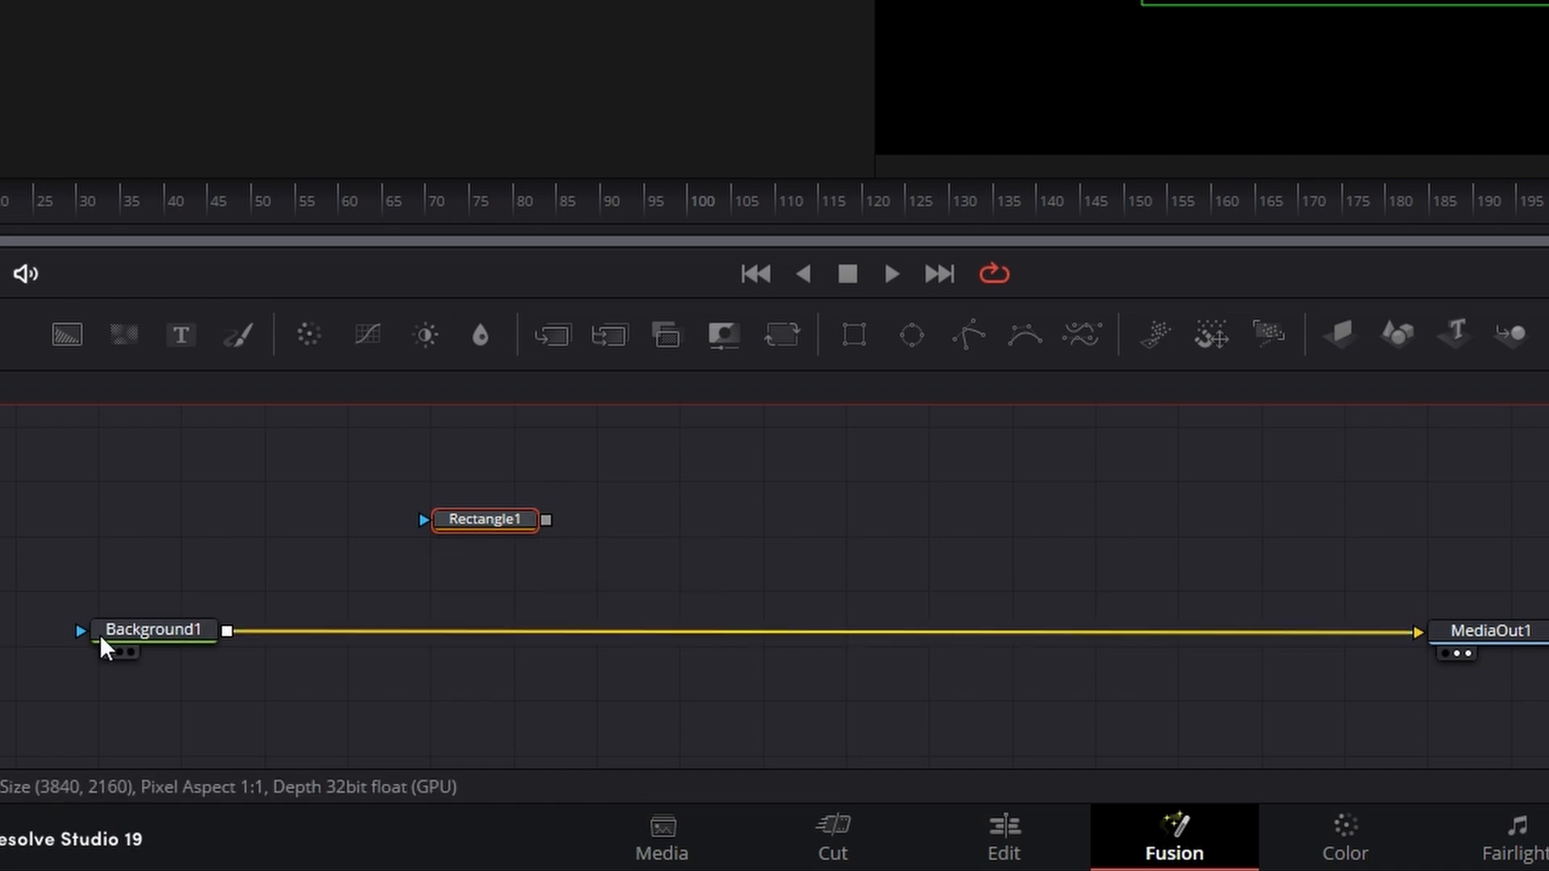
left_click_drag(547, 521, 161, 631)
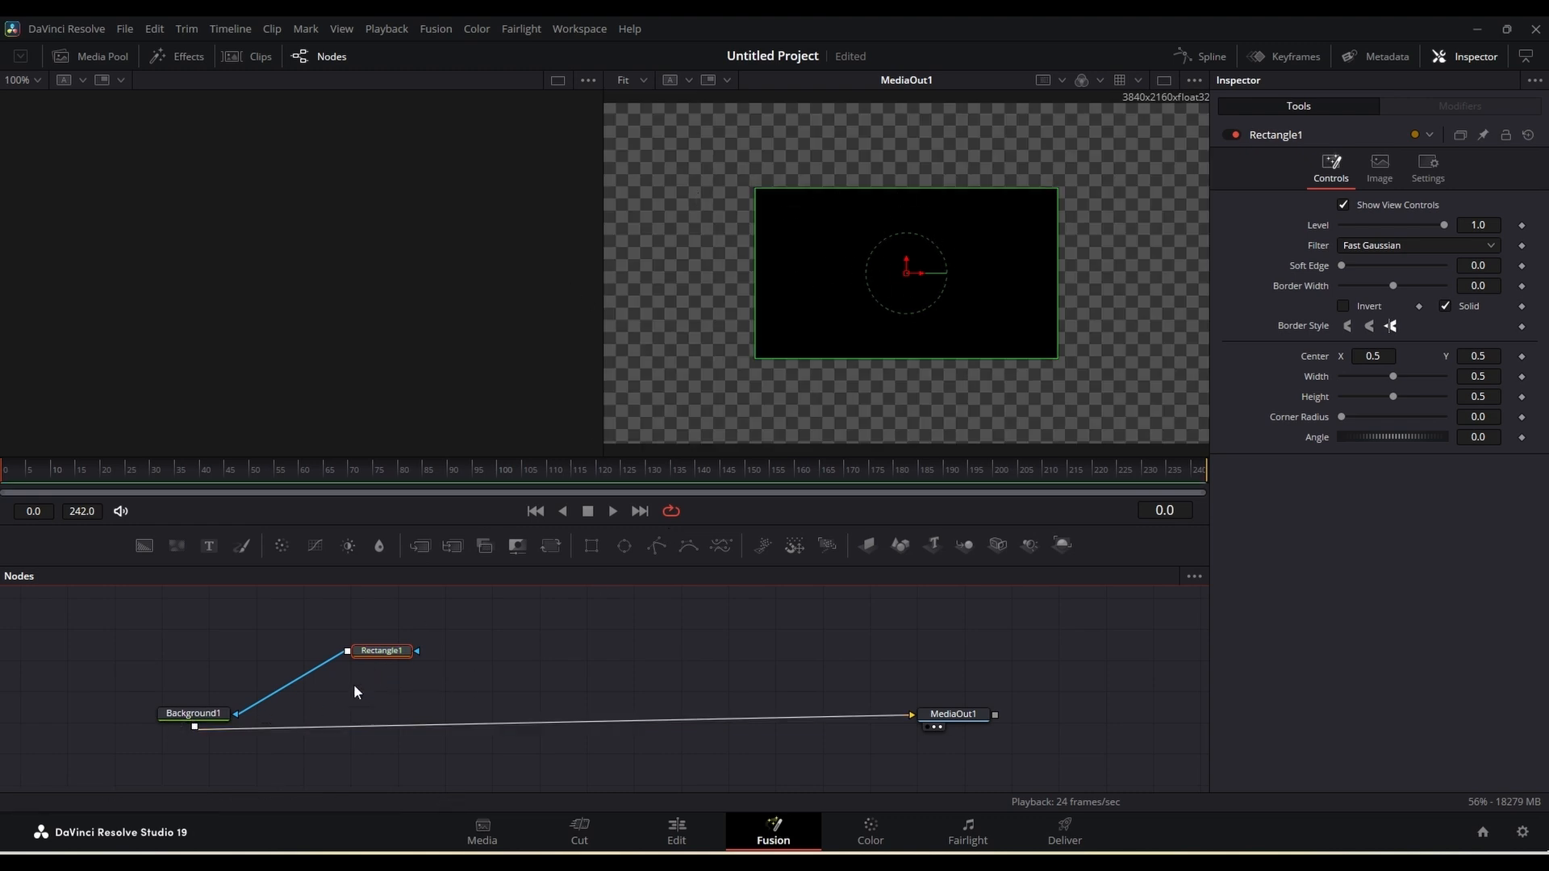
left_click_drag(373, 655, 191, 655)
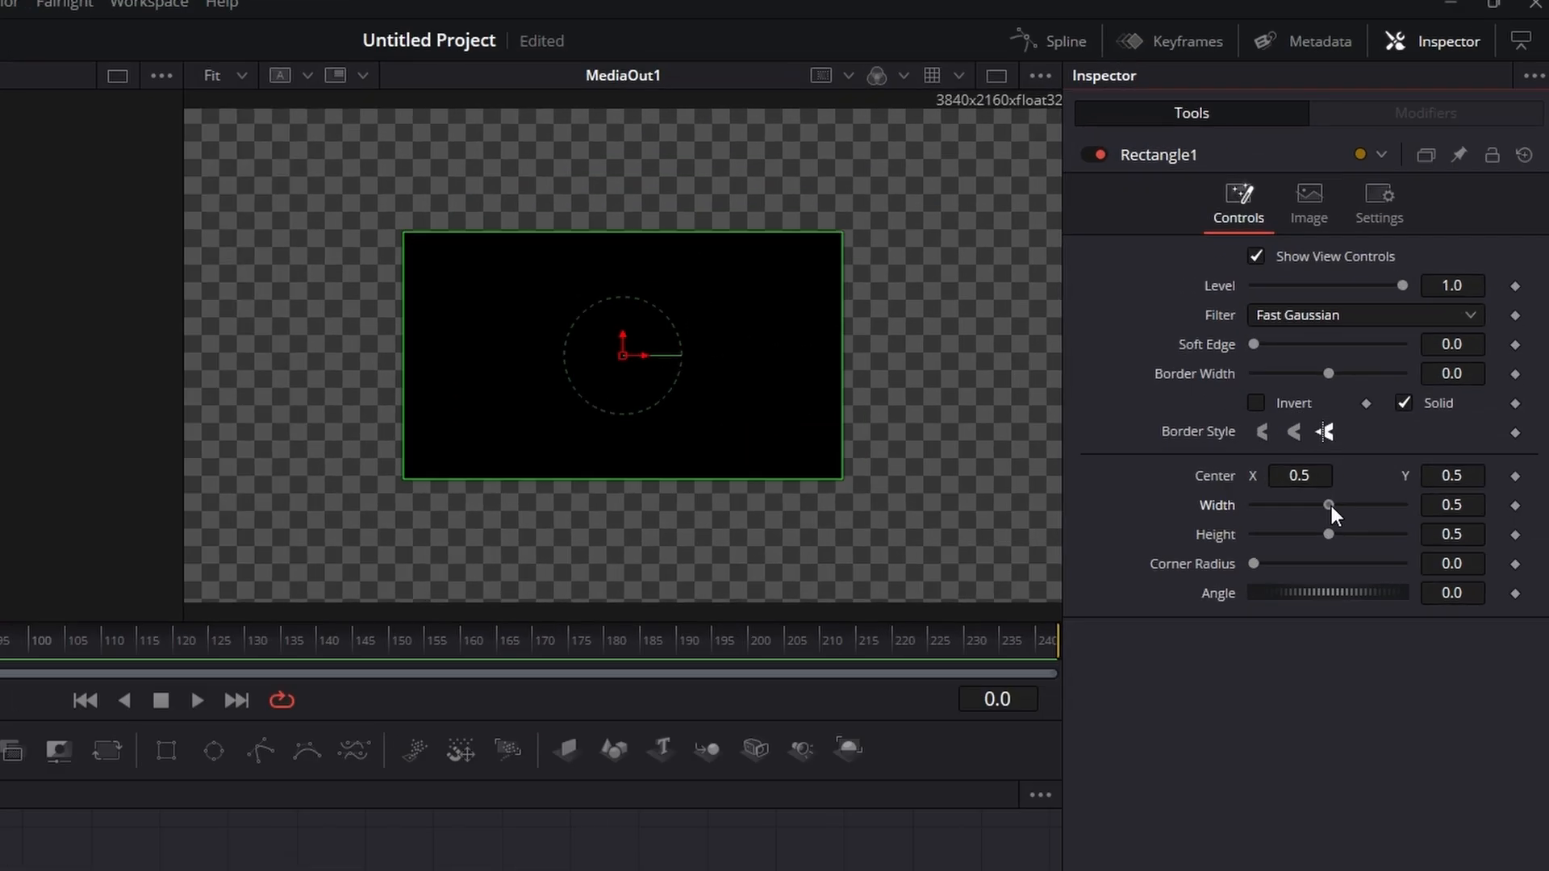
Step: Resize the rectangle mask in the viewer and set its width to 1.0
left_click_drag(1396, 378, 1410, 380)
mouse_move(1354, 517)
left_mouse_down()
mouse_move(1353, 534)
mouse_move(1330, 534)
left_mouse_up()
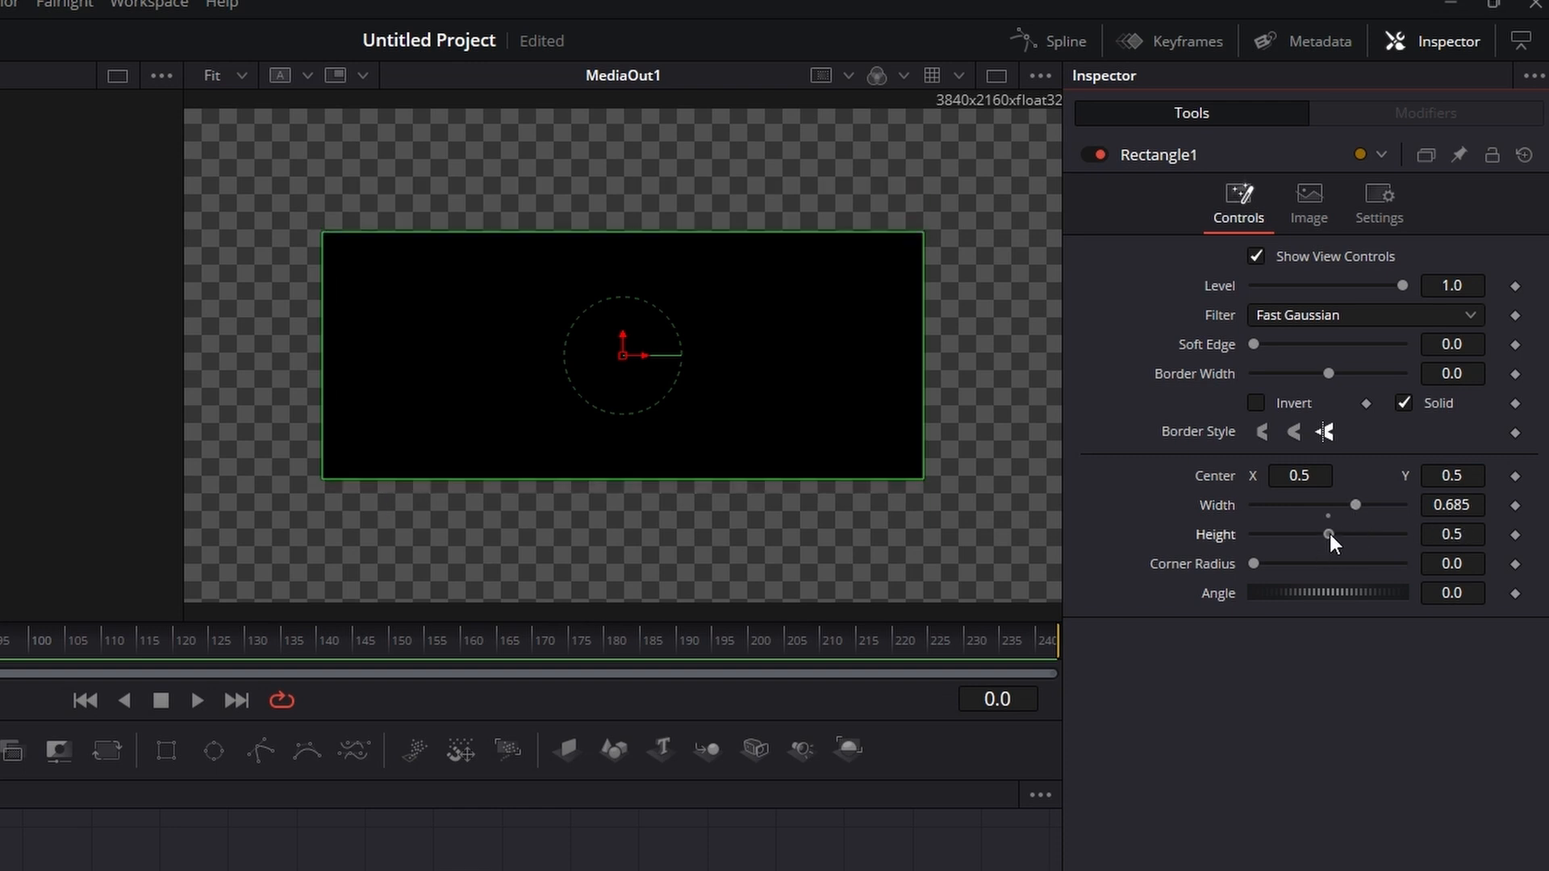
left_click_drag(634, 232, 634, 201)
left_click_drag(321, 385, 288, 392)
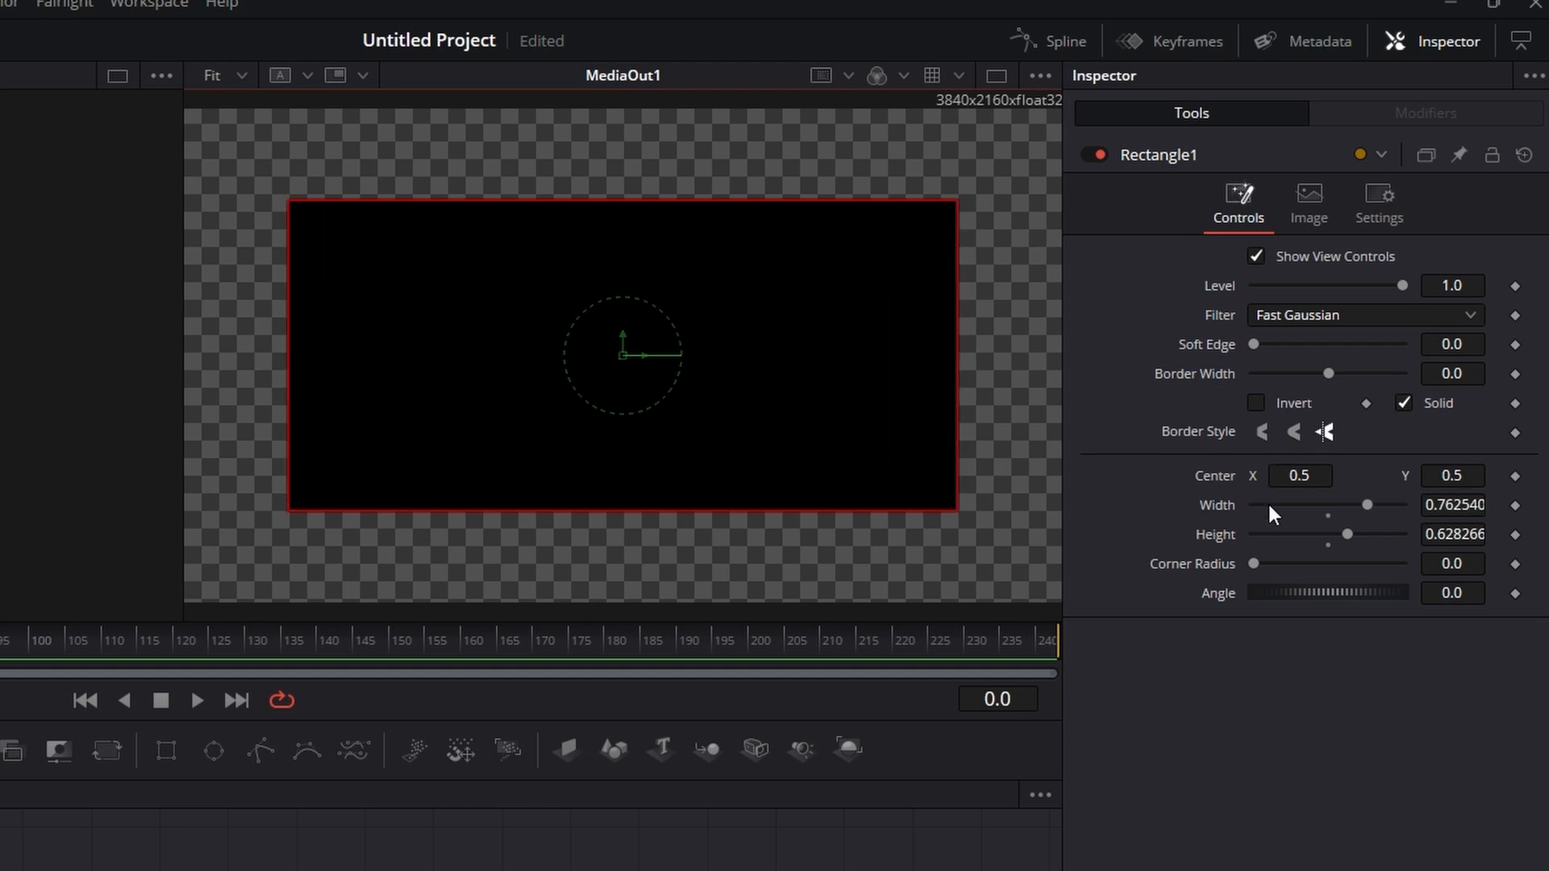
left_click_drag(1367, 506, 1410, 510)
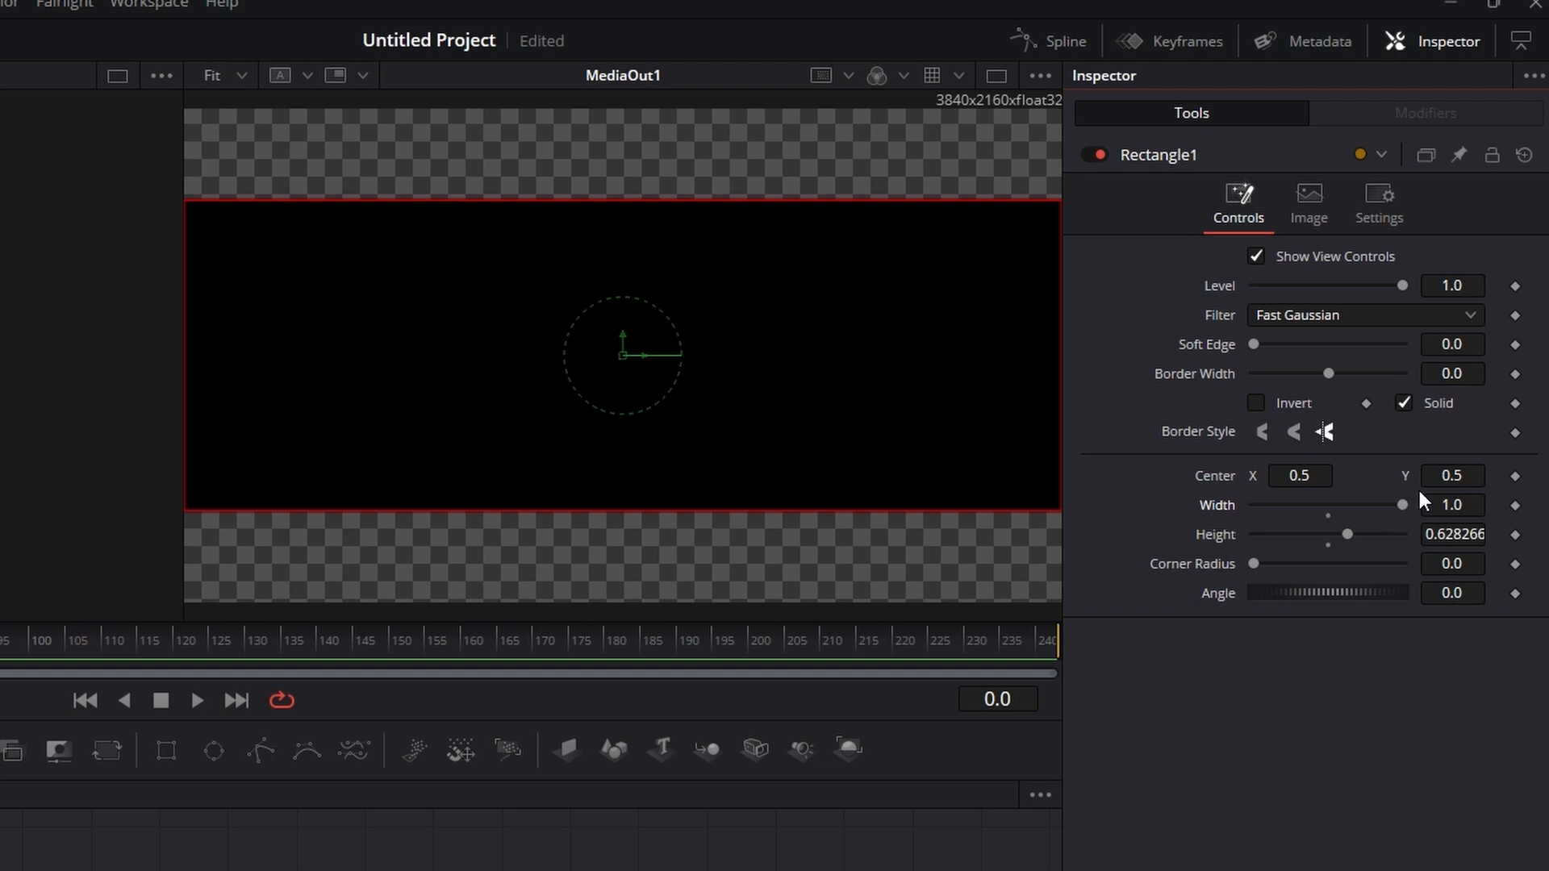
Step: Set the rectangle mask's height to 0.464
left_click(1443, 464)
type("0.464")
key("Return")
mouse_move(1423, 476)
left_mouse_down()
mouse_move(1511, 476)
mouse_move(1290, 476)
mouse_move(1457, 476)
mouse_move(1320, 476)
mouse_move(1421, 476)
left_mouse_up()
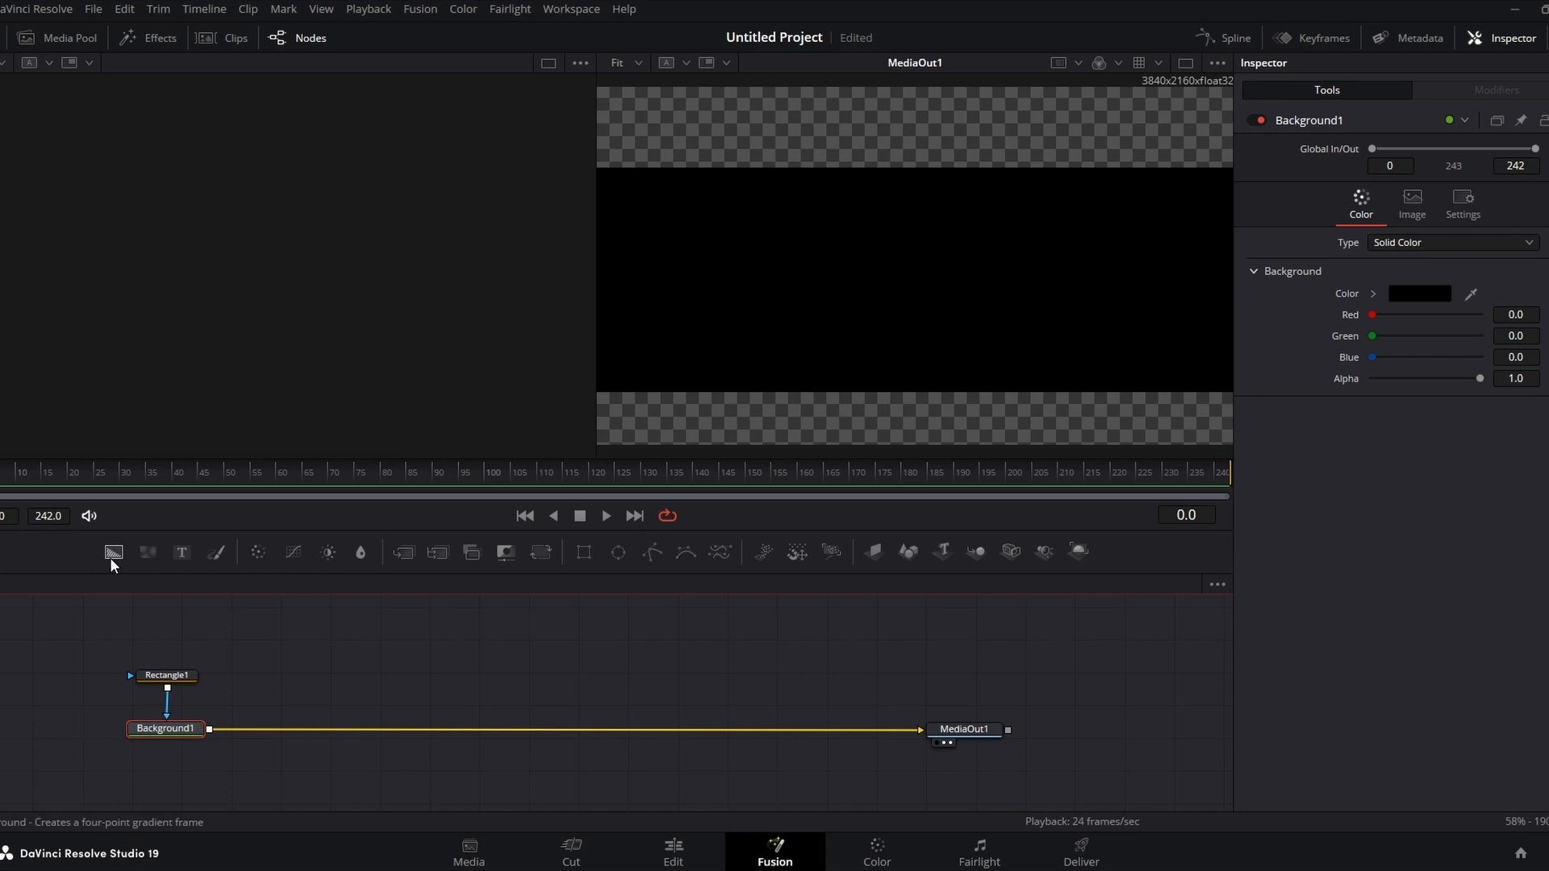
Step: Add a second Background node and merge it into the Background1-to-MediaOut1 connection
left_click_drag(111, 552, 139, 567)
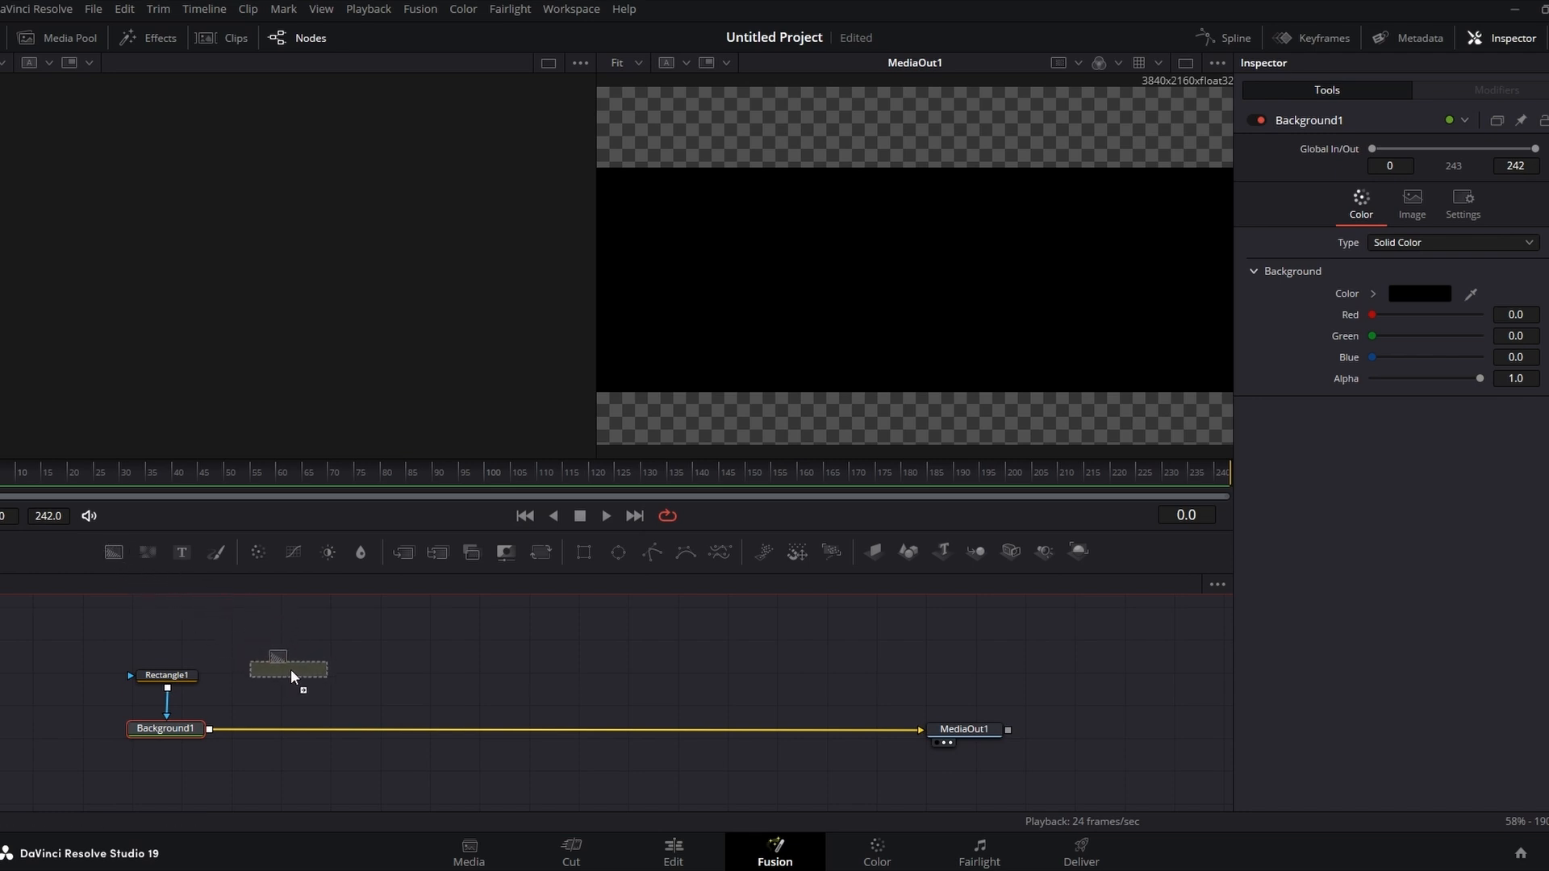
left_click_drag(292, 675, 292, 673)
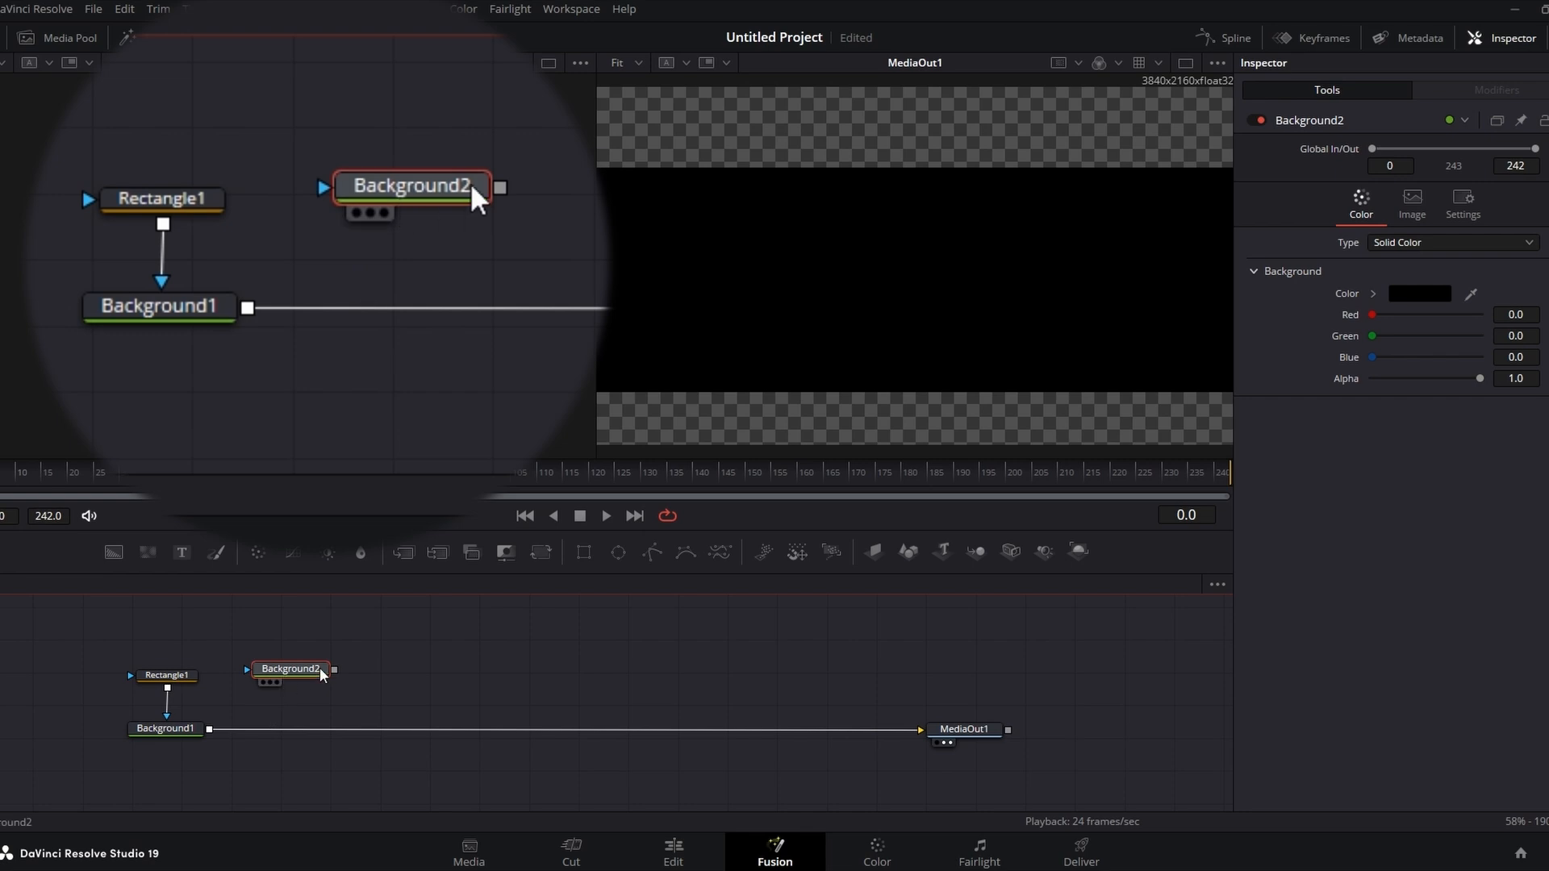
left_click_drag(334, 671, 213, 737)
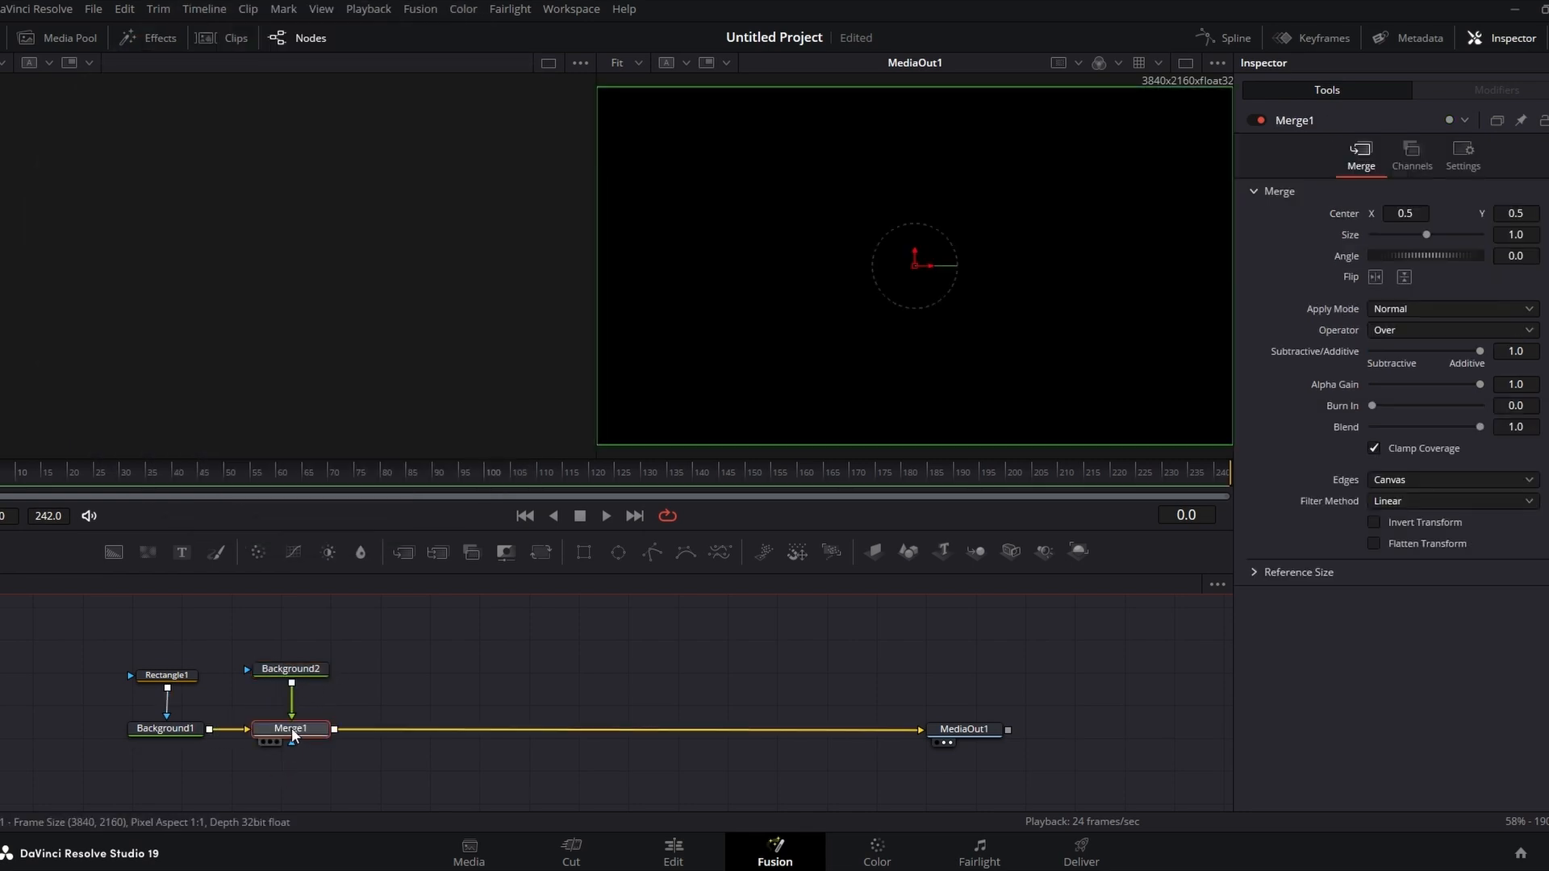
left_click_drag(290, 669, 307, 670)
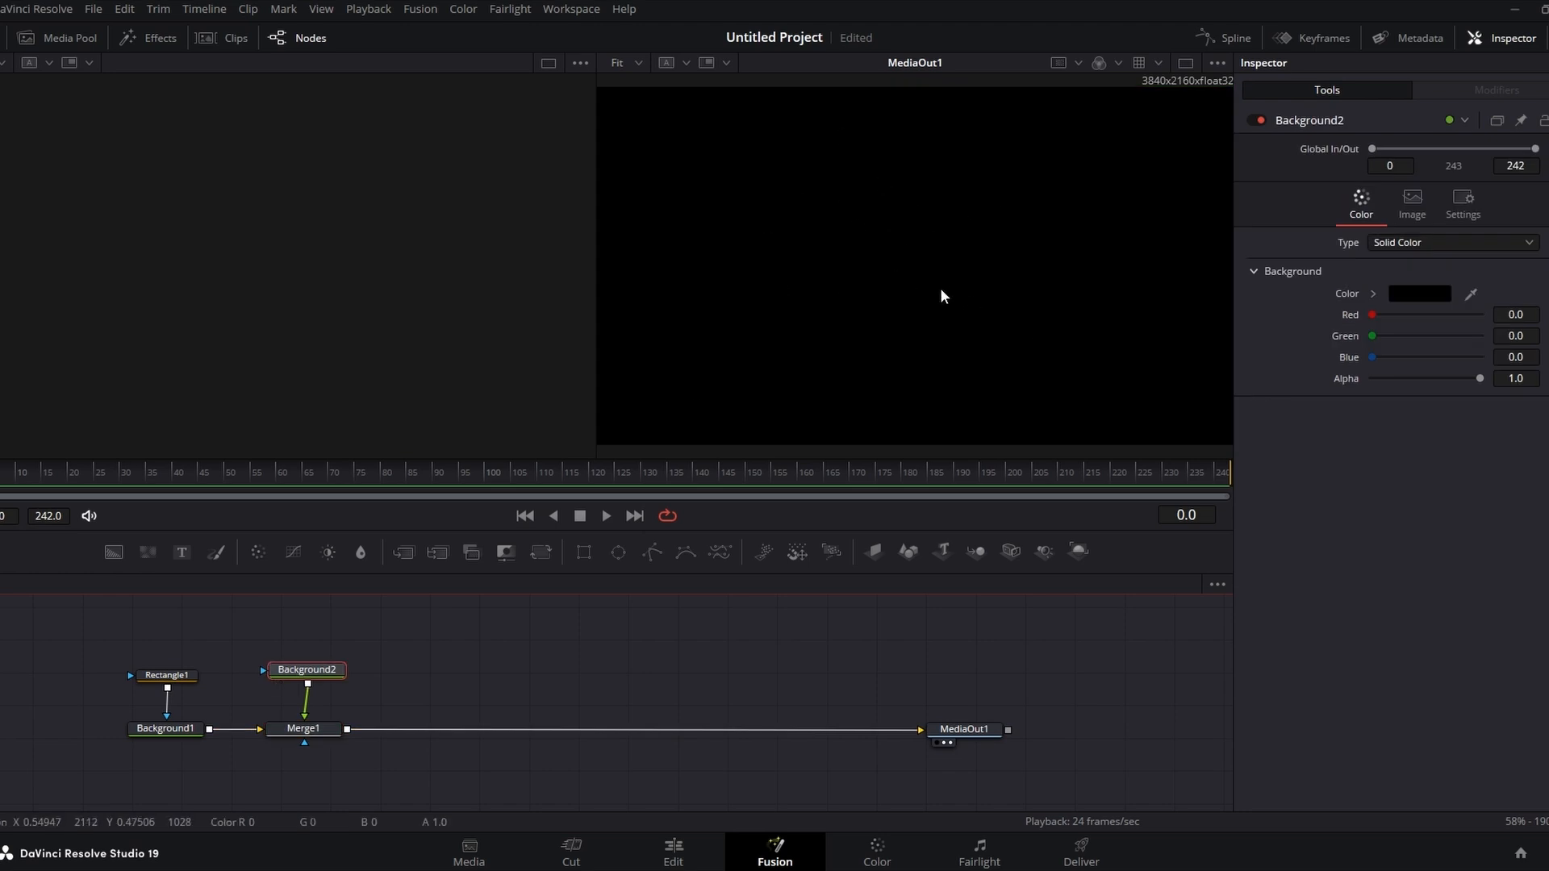
left_click_drag(305, 676, 294, 673)
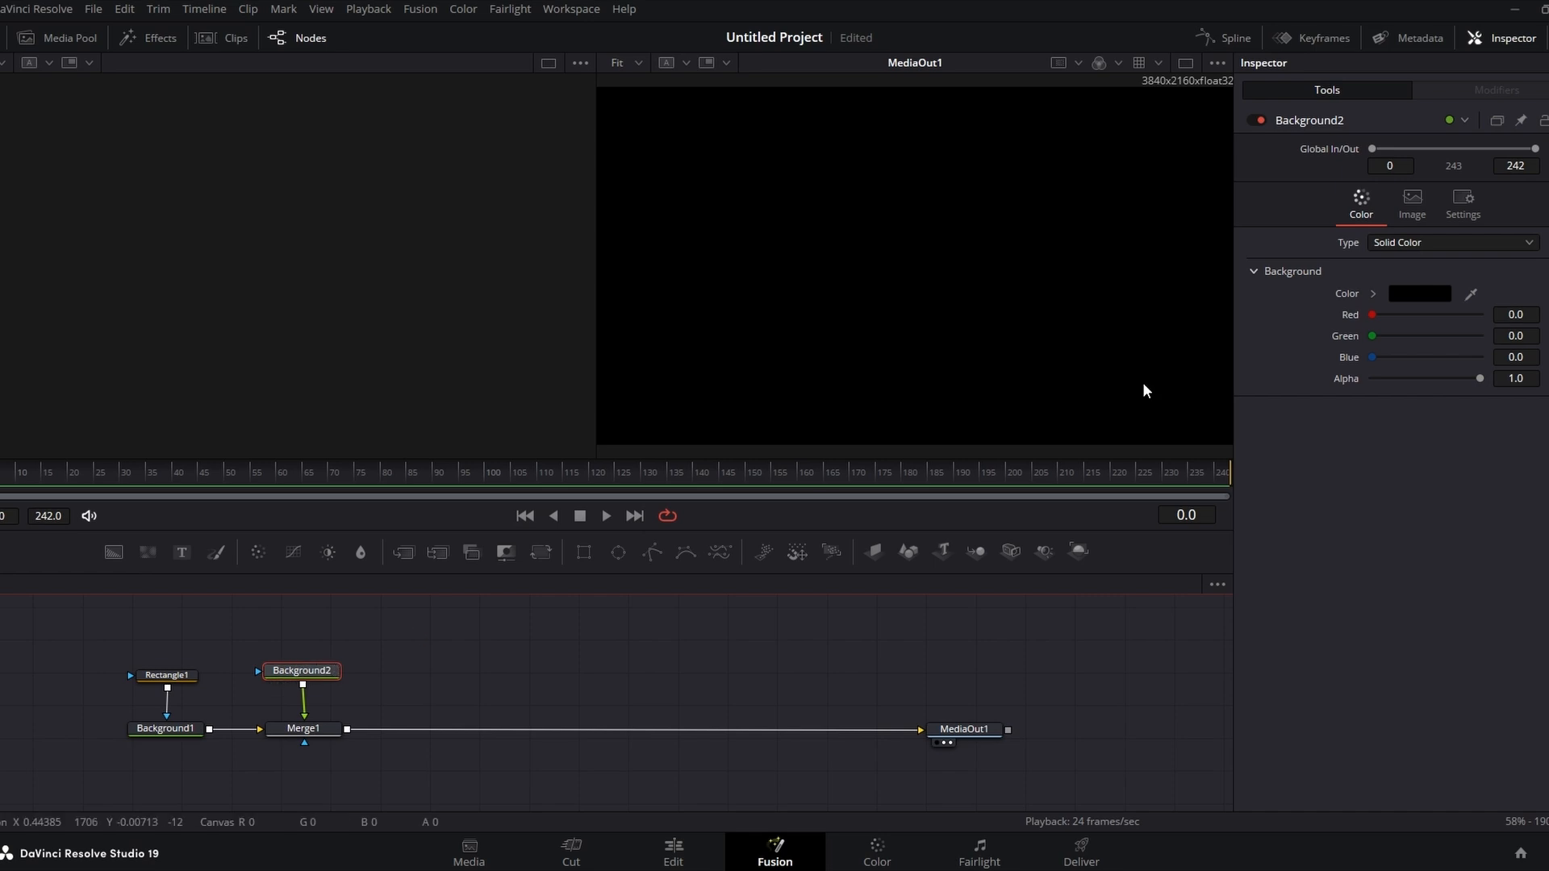
Step: Set the second background's color to pure red, #ff0000
left_click(1416, 294)
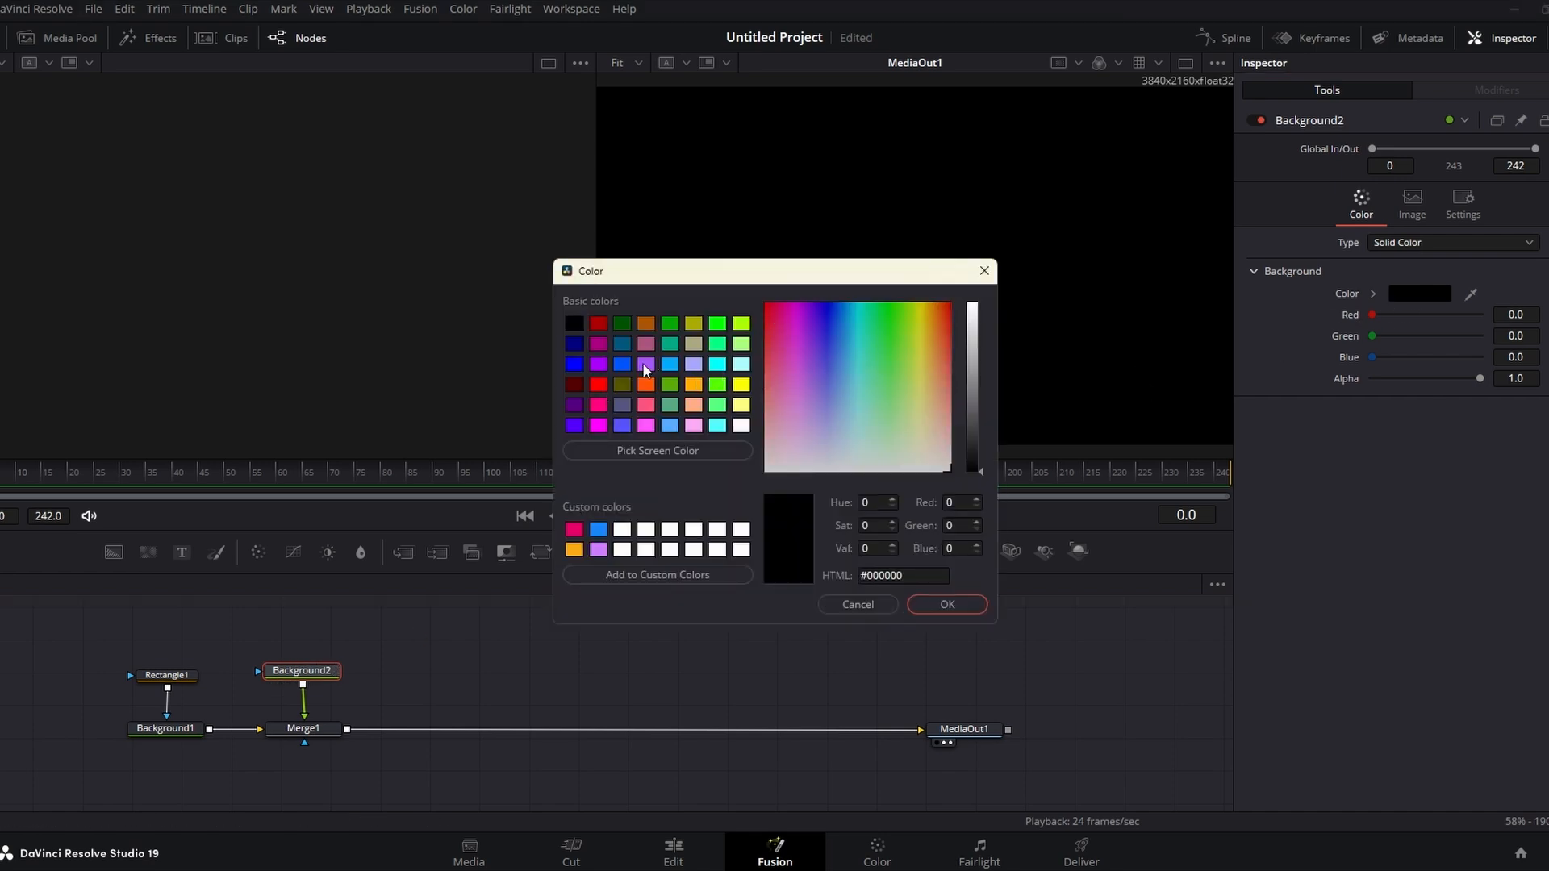
left_click(598, 385)
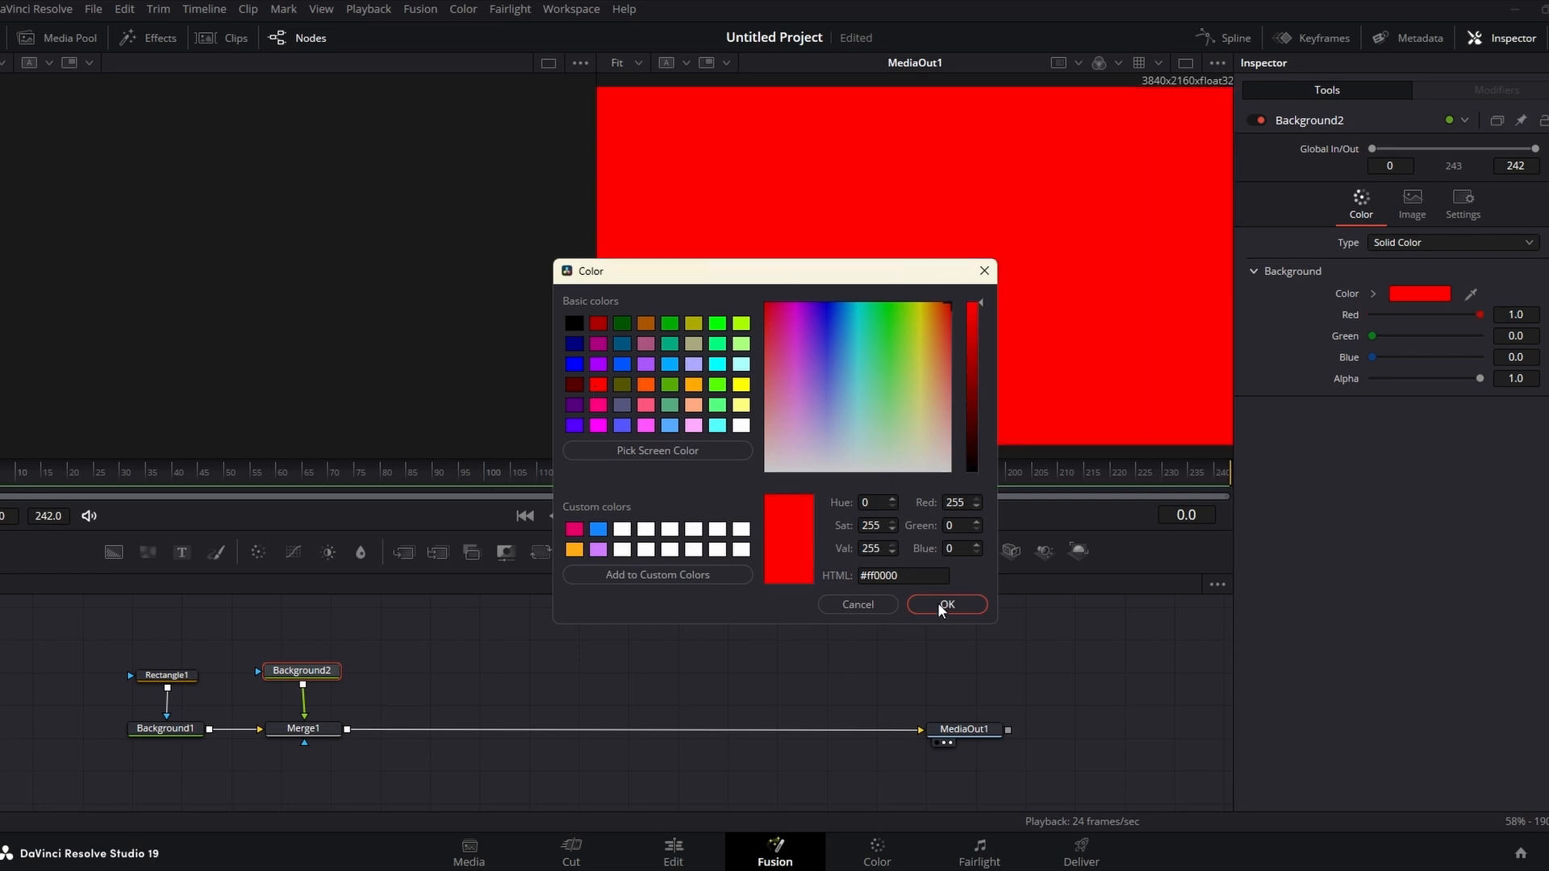
left_click_drag(807, 355, 873, 332)
left_click(597, 385)
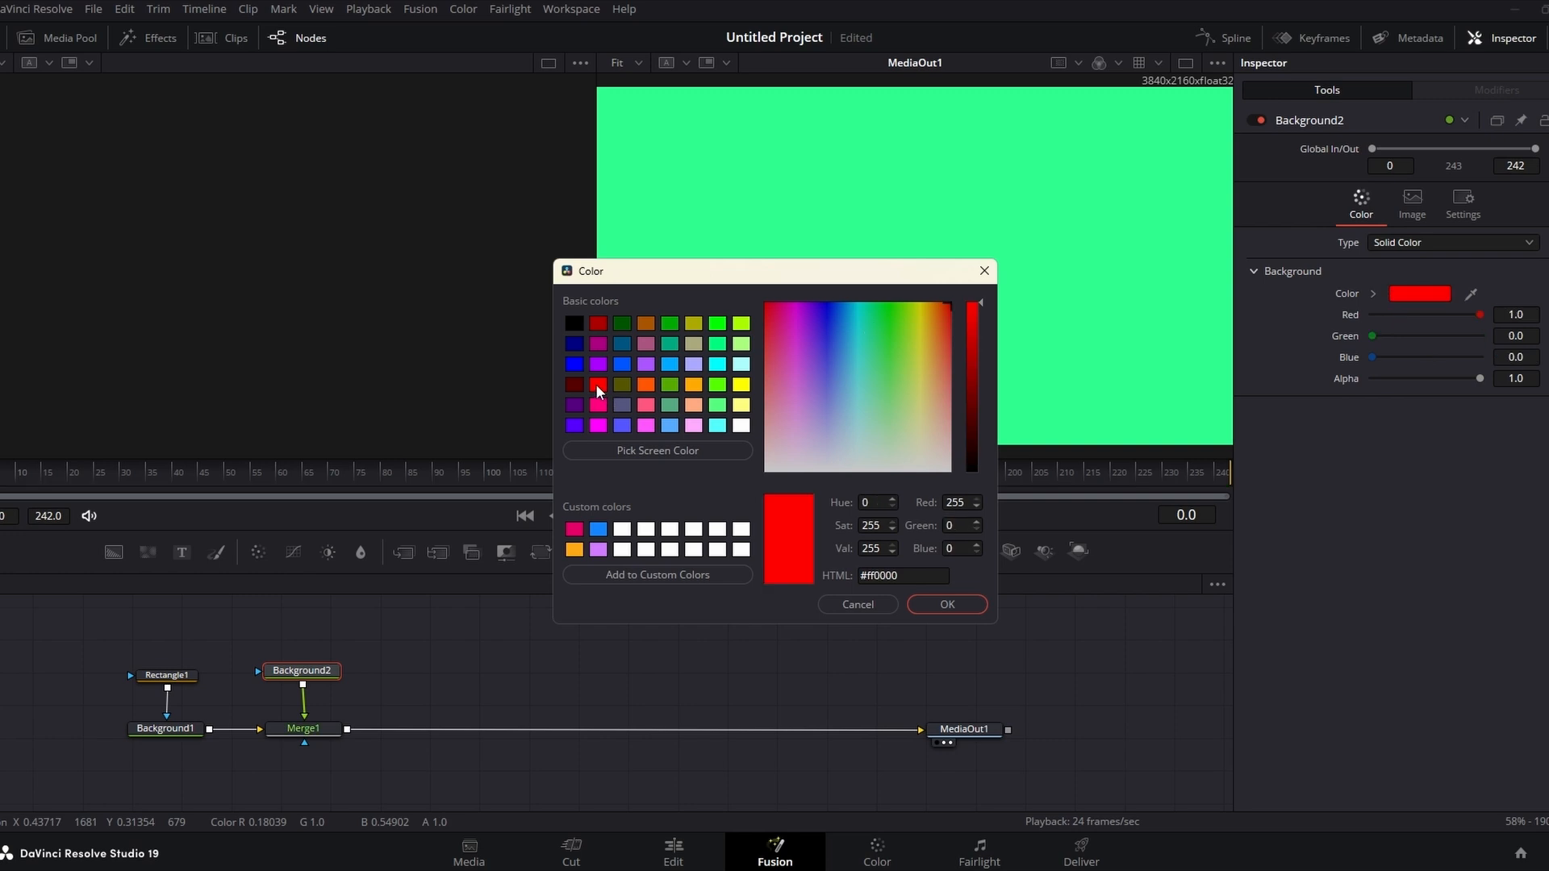
left_click(936, 603)
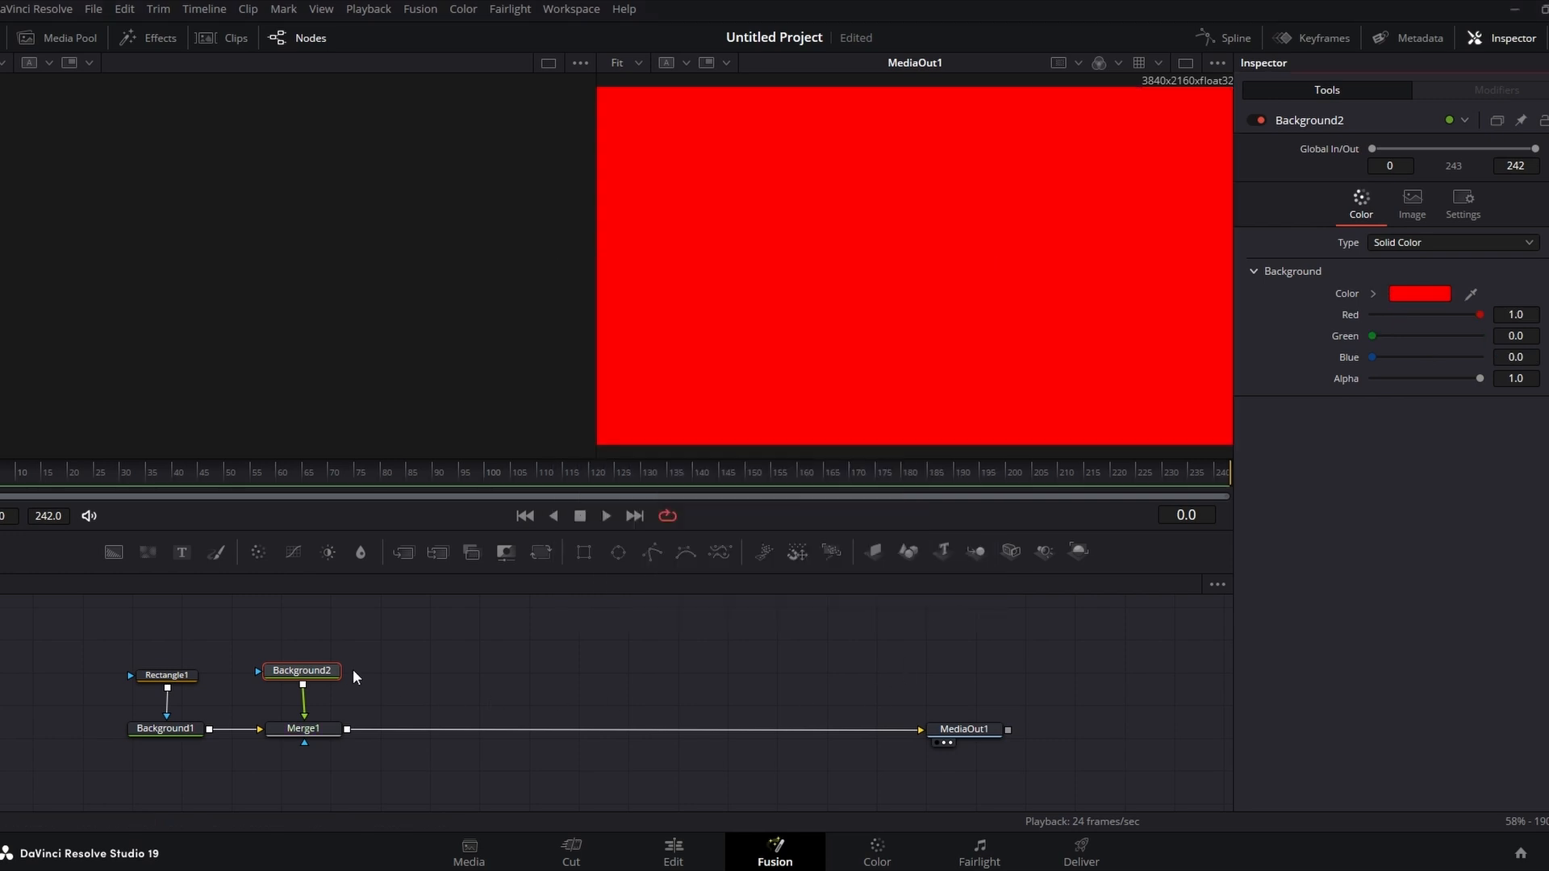
left_click_drag(319, 678, 321, 684)
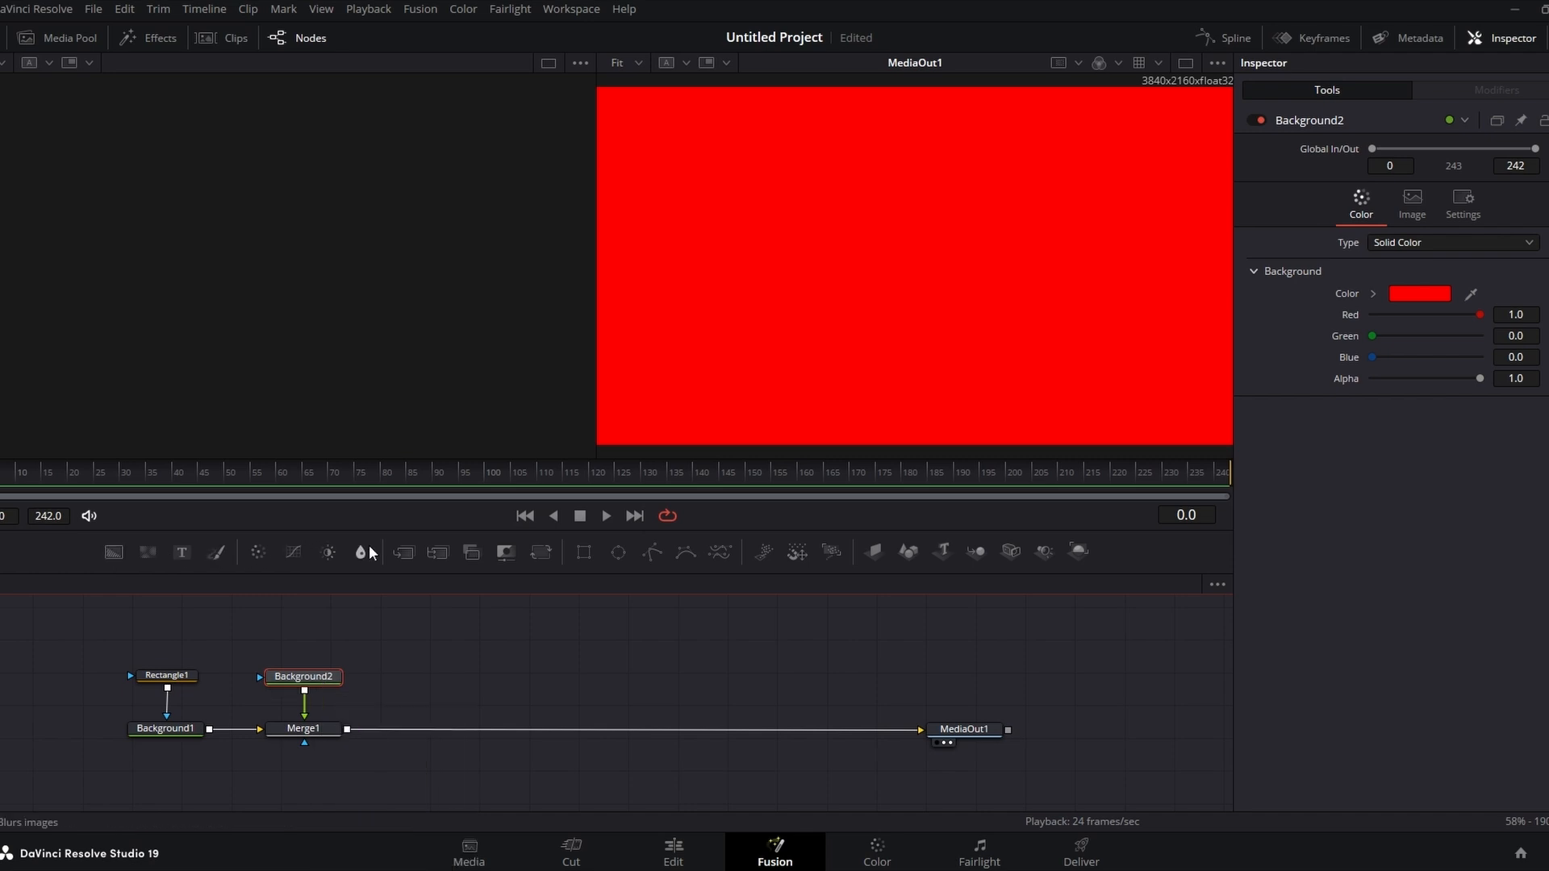
Step: Add a Polygon mask to the red background and draw a closed straight line across the letterbox's left half
left_click(653, 553)
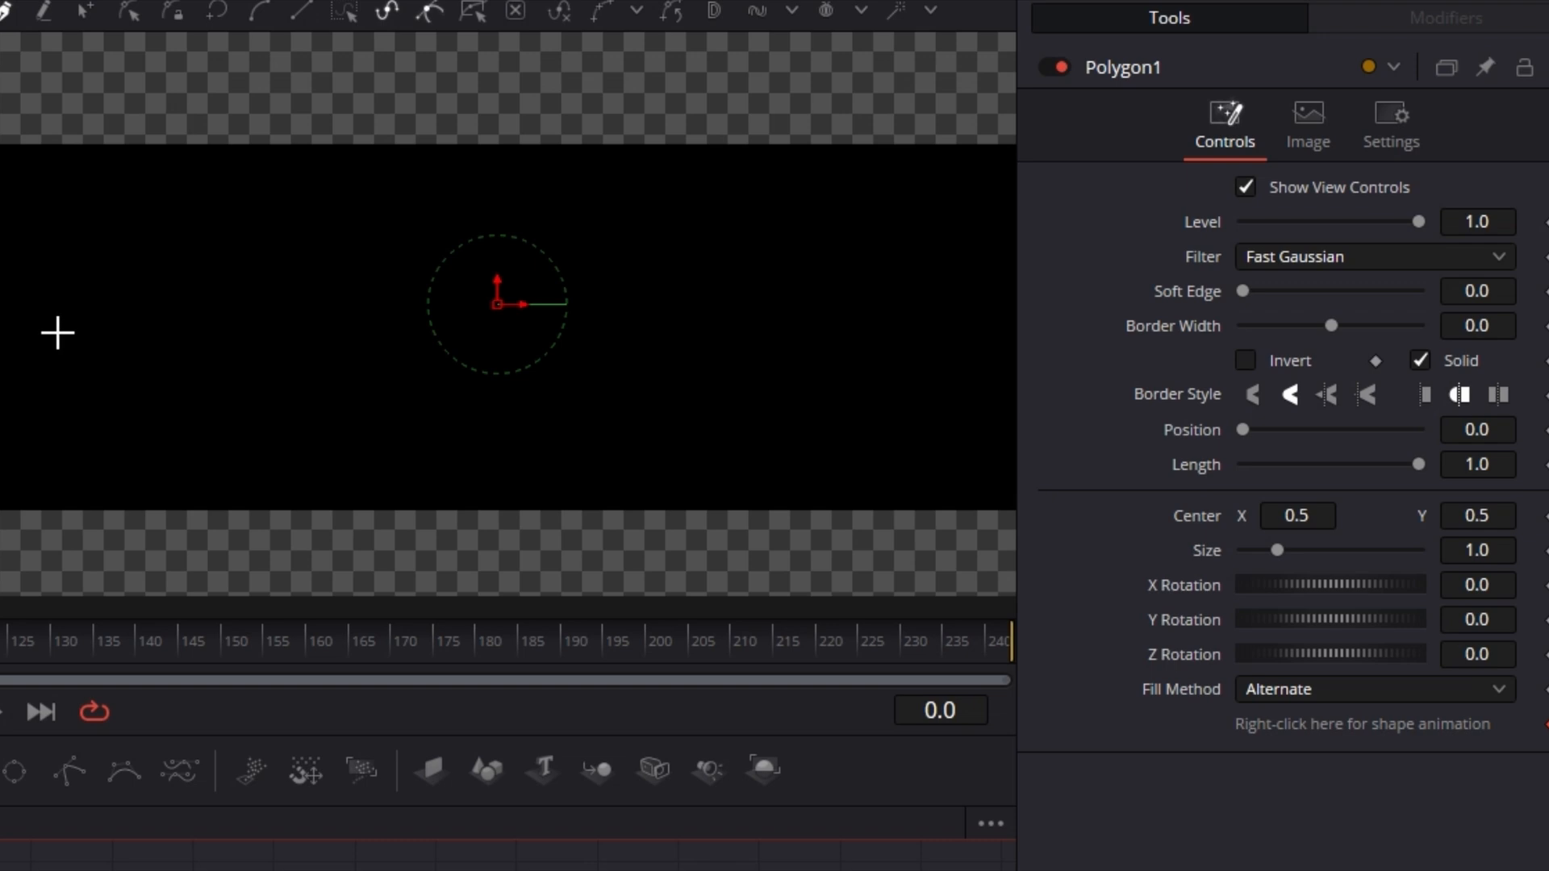
left_click(58, 333)
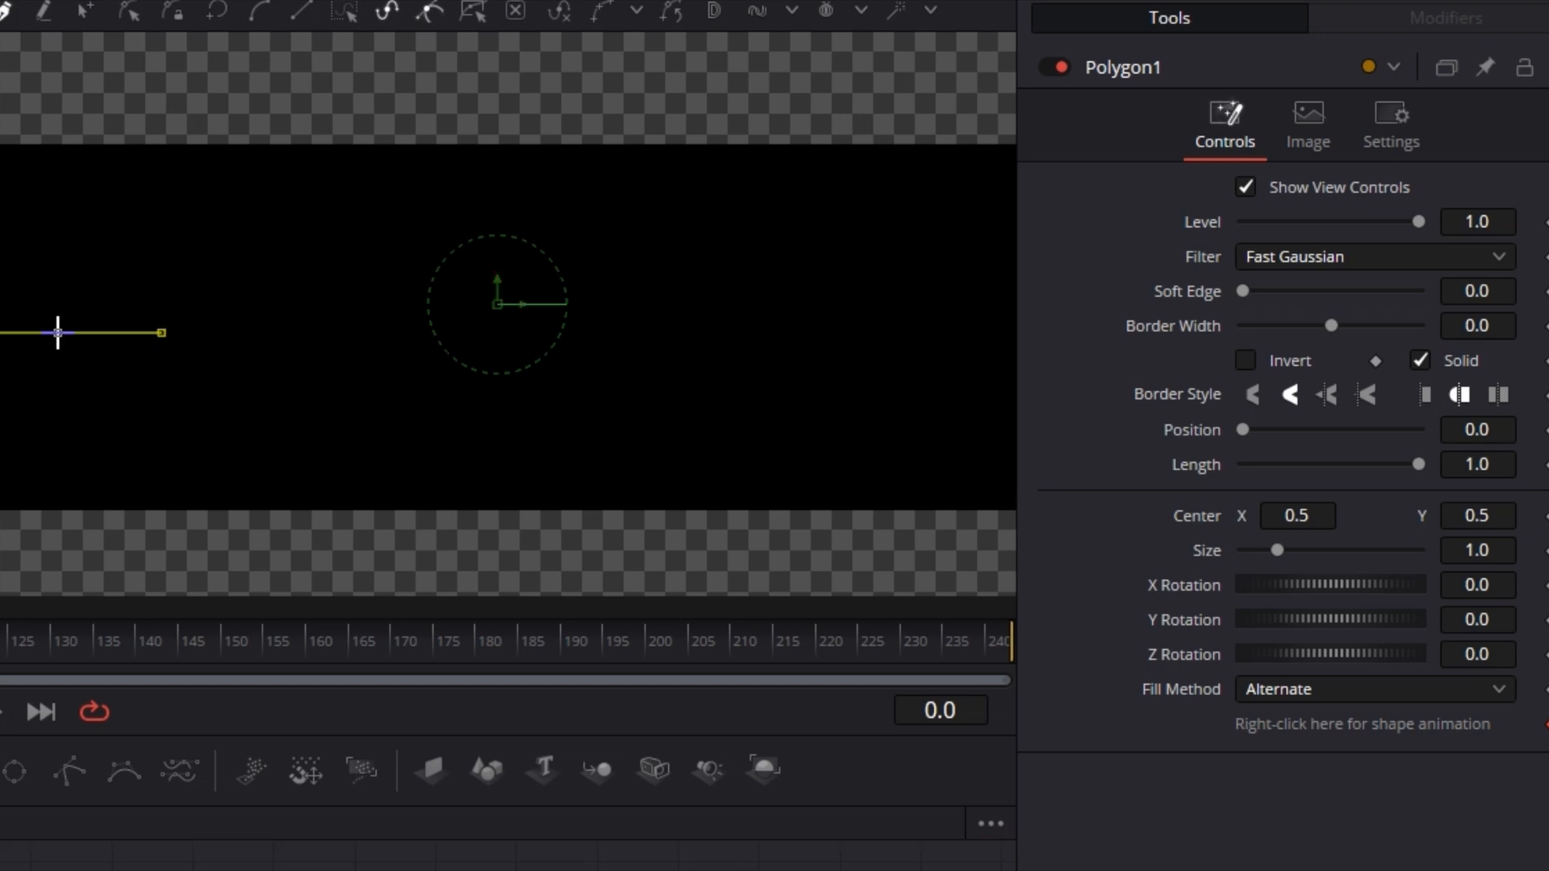
left_click(330, 332)
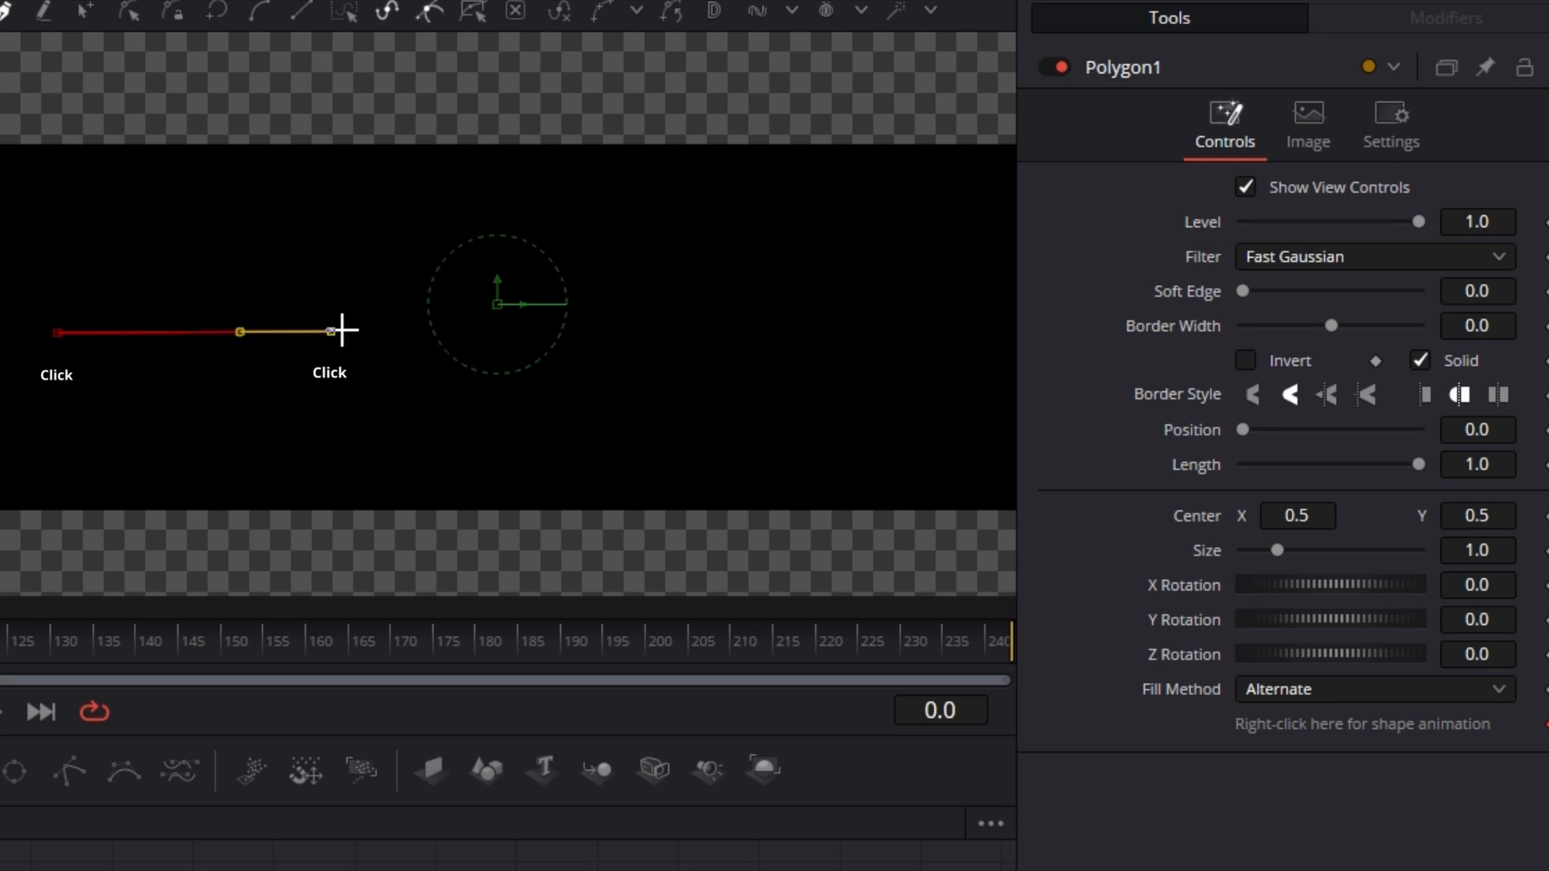
left_click(572, 329)
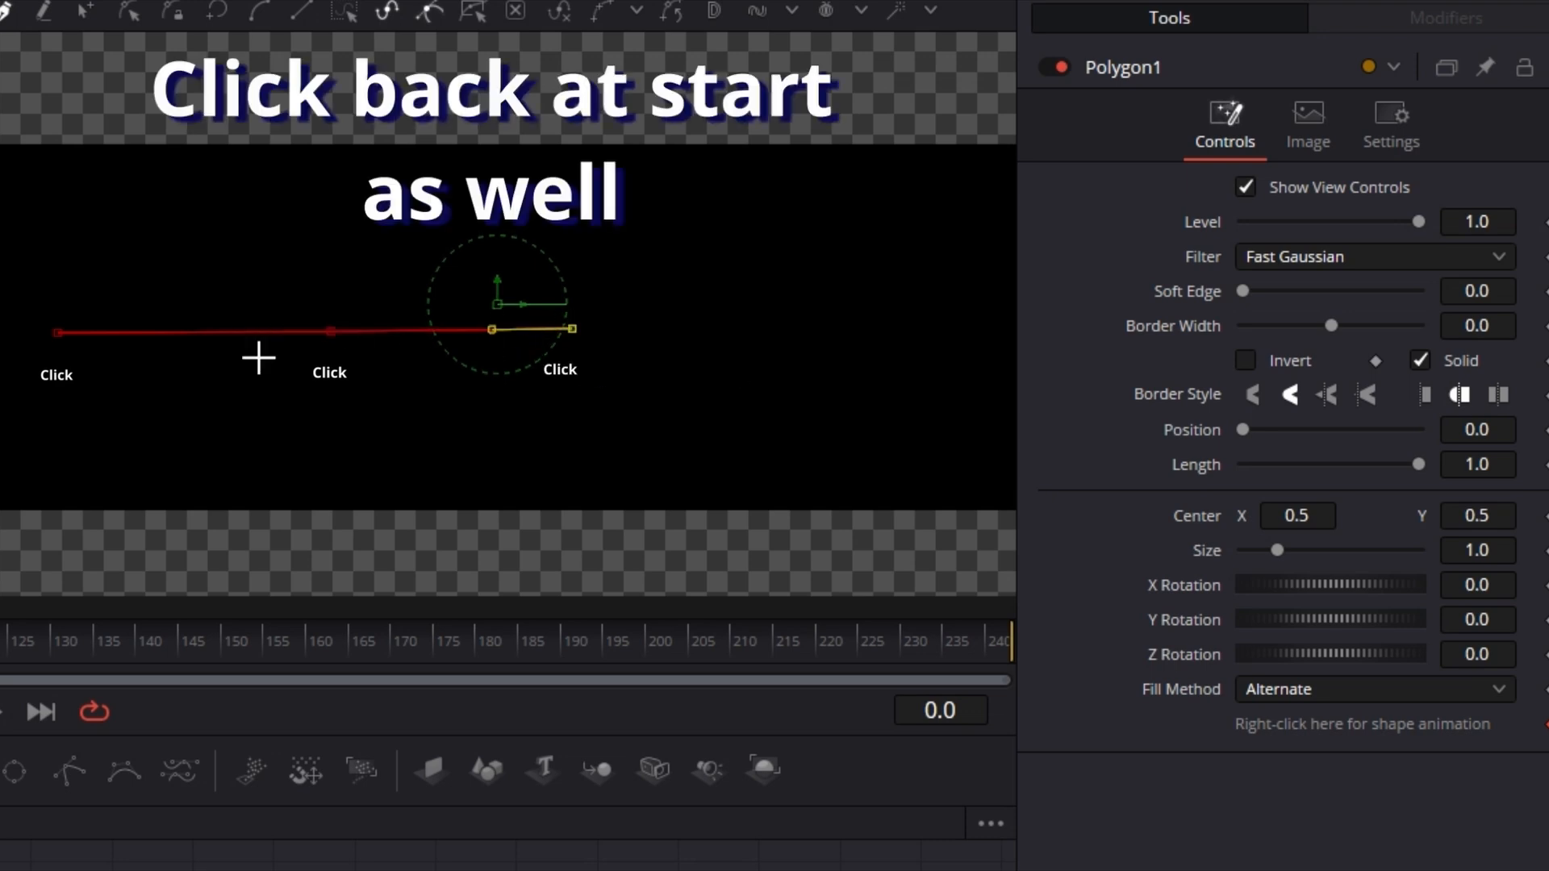
left_click(58, 332)
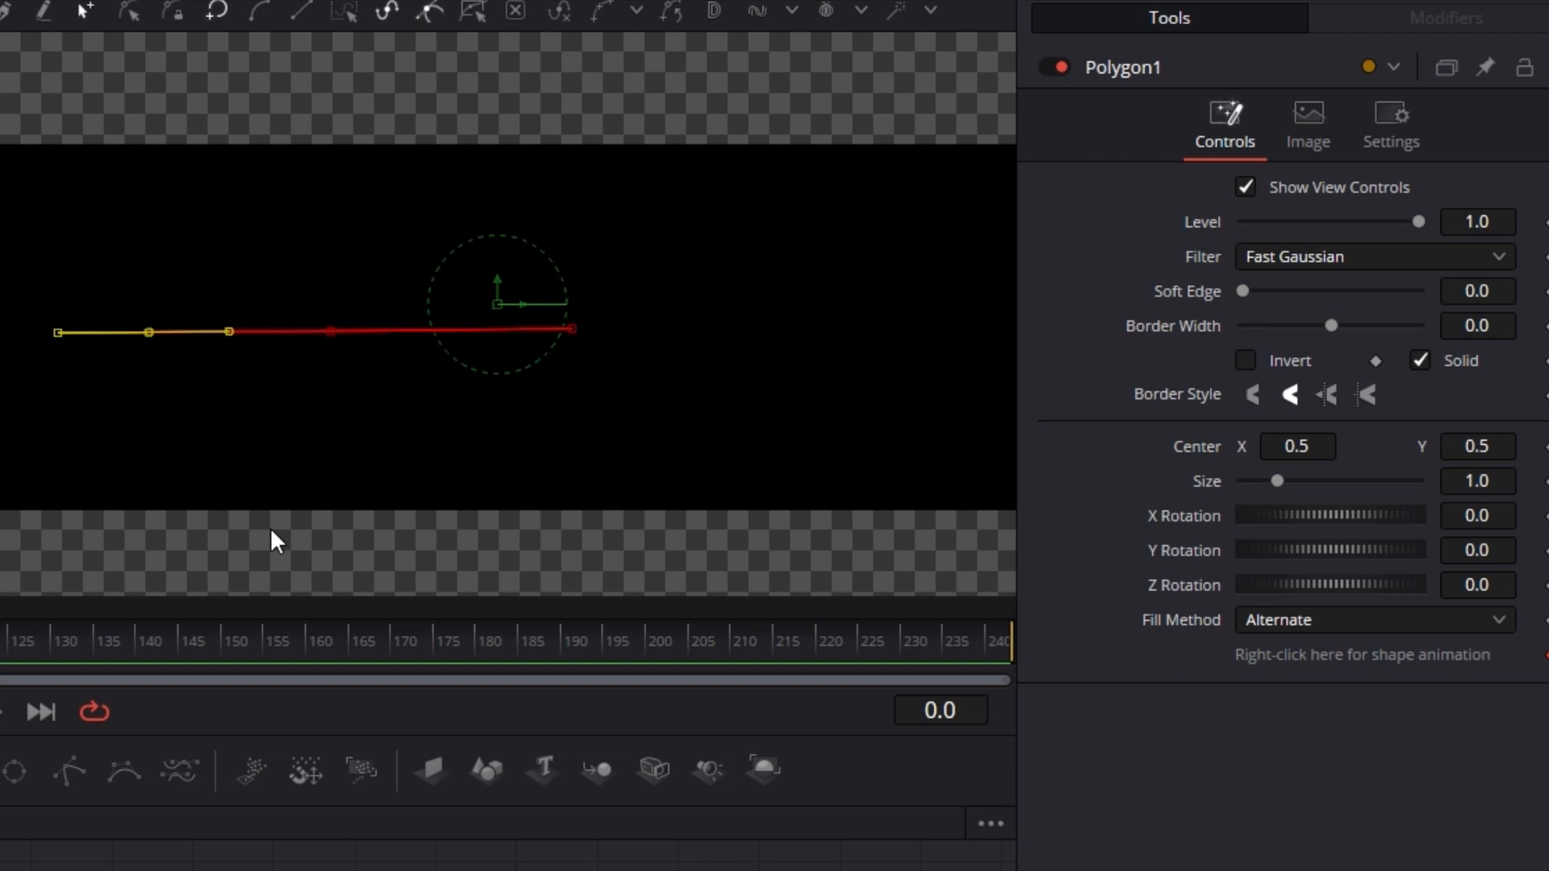
Step: Pull the line's middle point up into an arch, adjust its handles, then delete the top point
left_click_drag(330, 334, 321, 251)
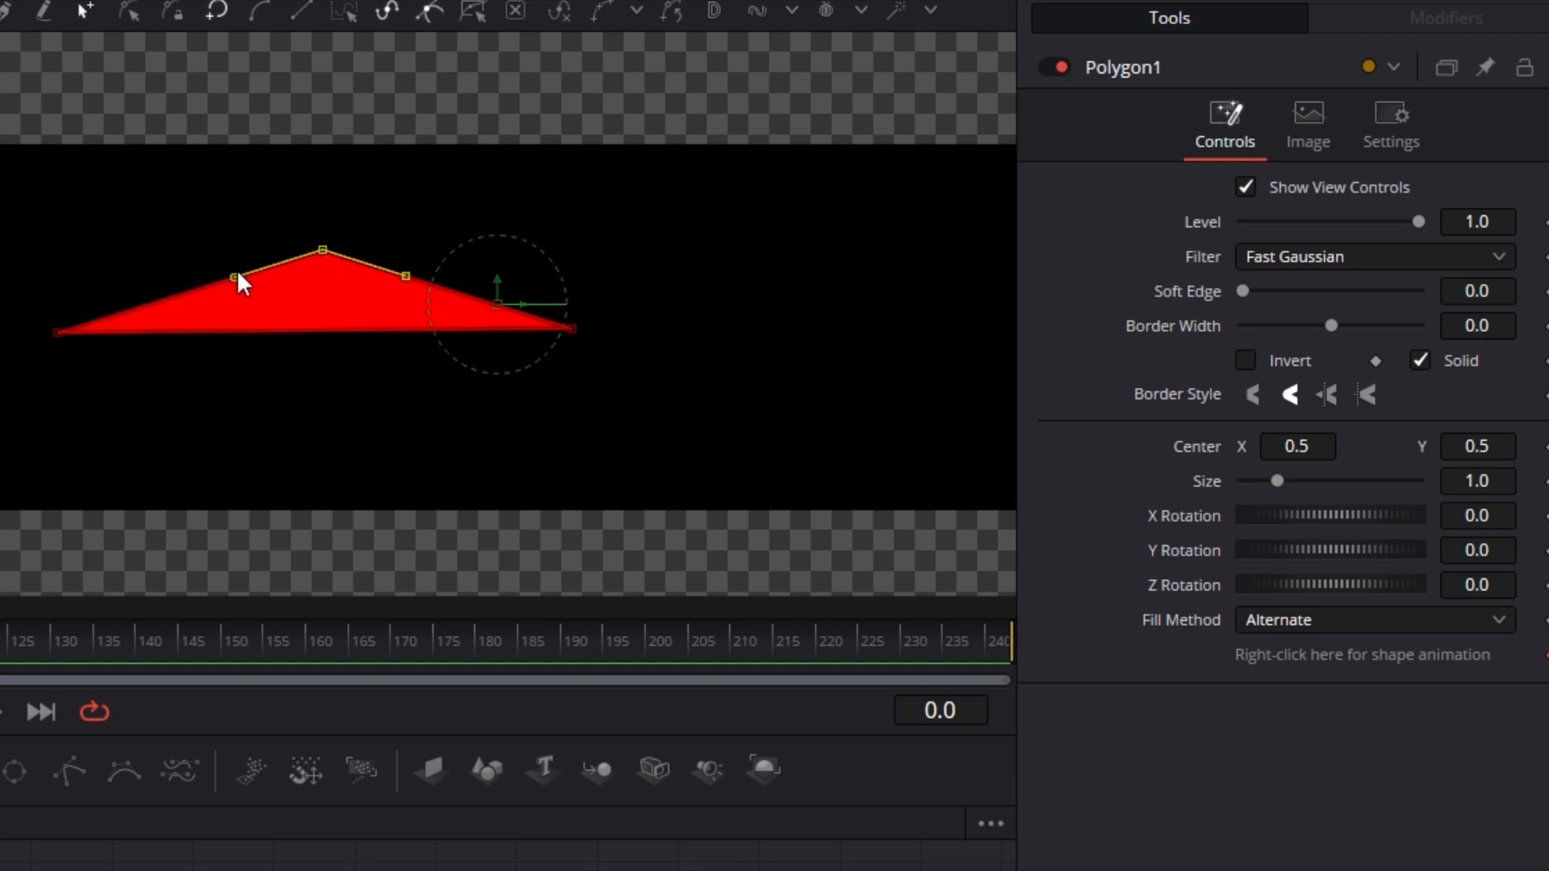
left_click_drag(403, 273, 408, 250)
left_click_drag(233, 274, 228, 261)
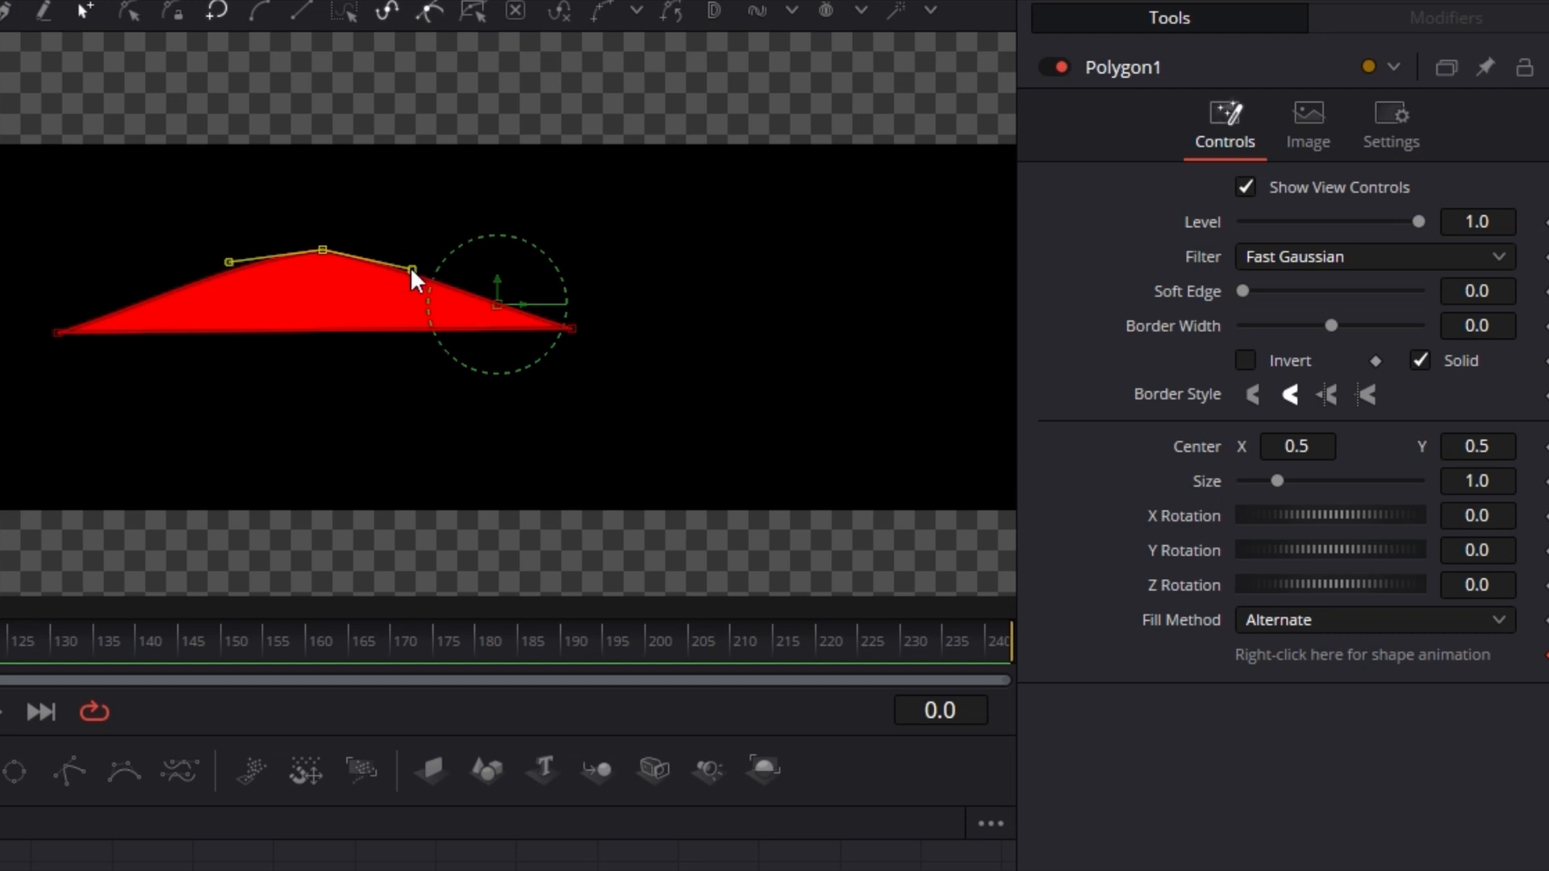
left_click_drag(410, 269, 410, 266)
left_click_drag(322, 251, 320, 192)
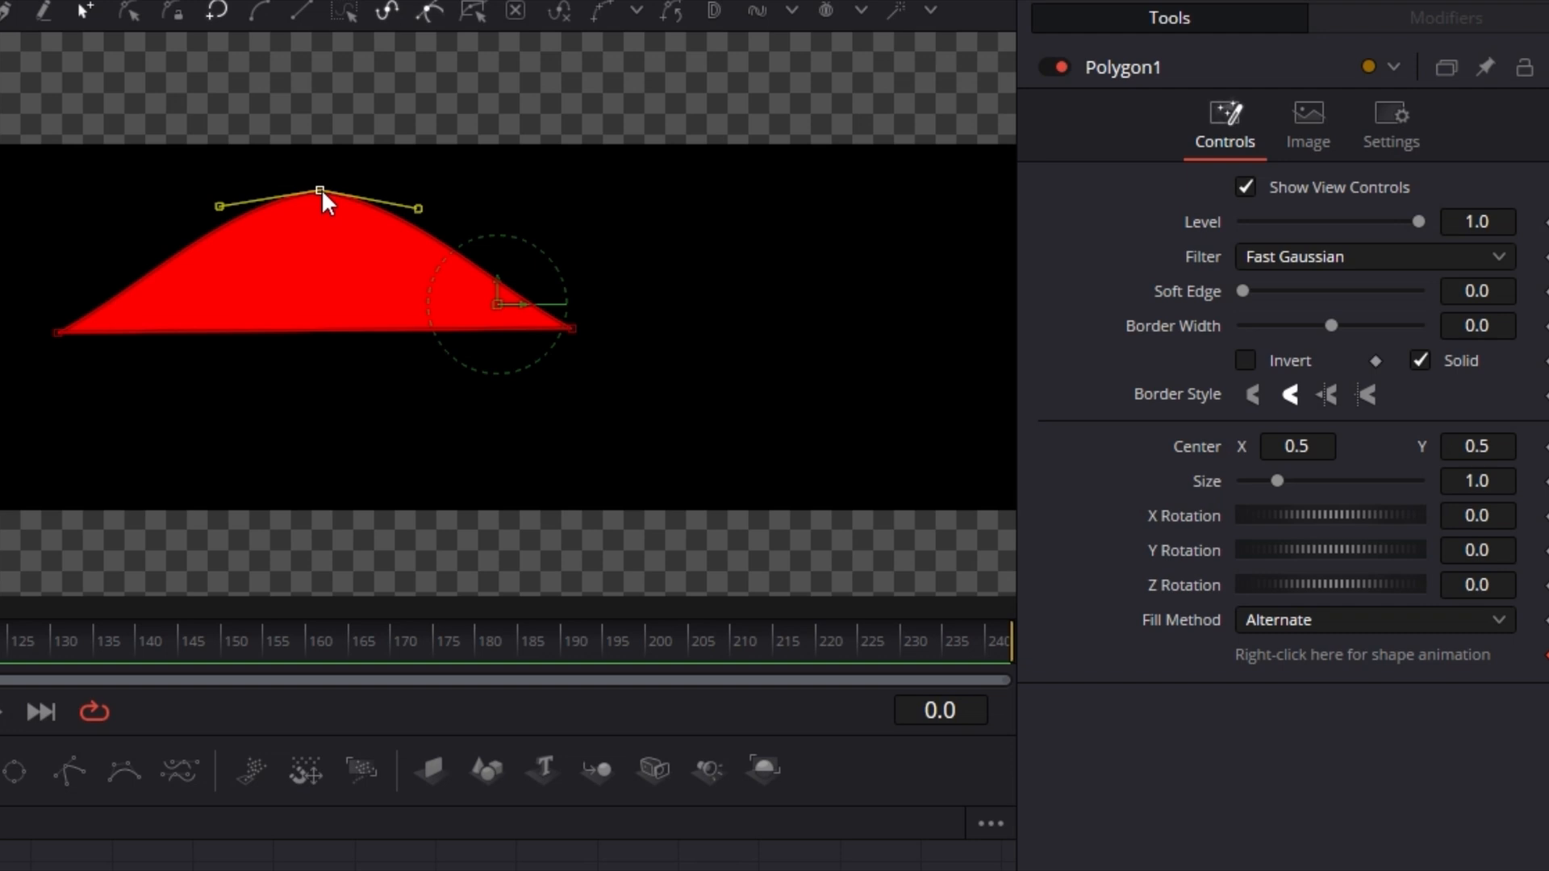
key("Delete")
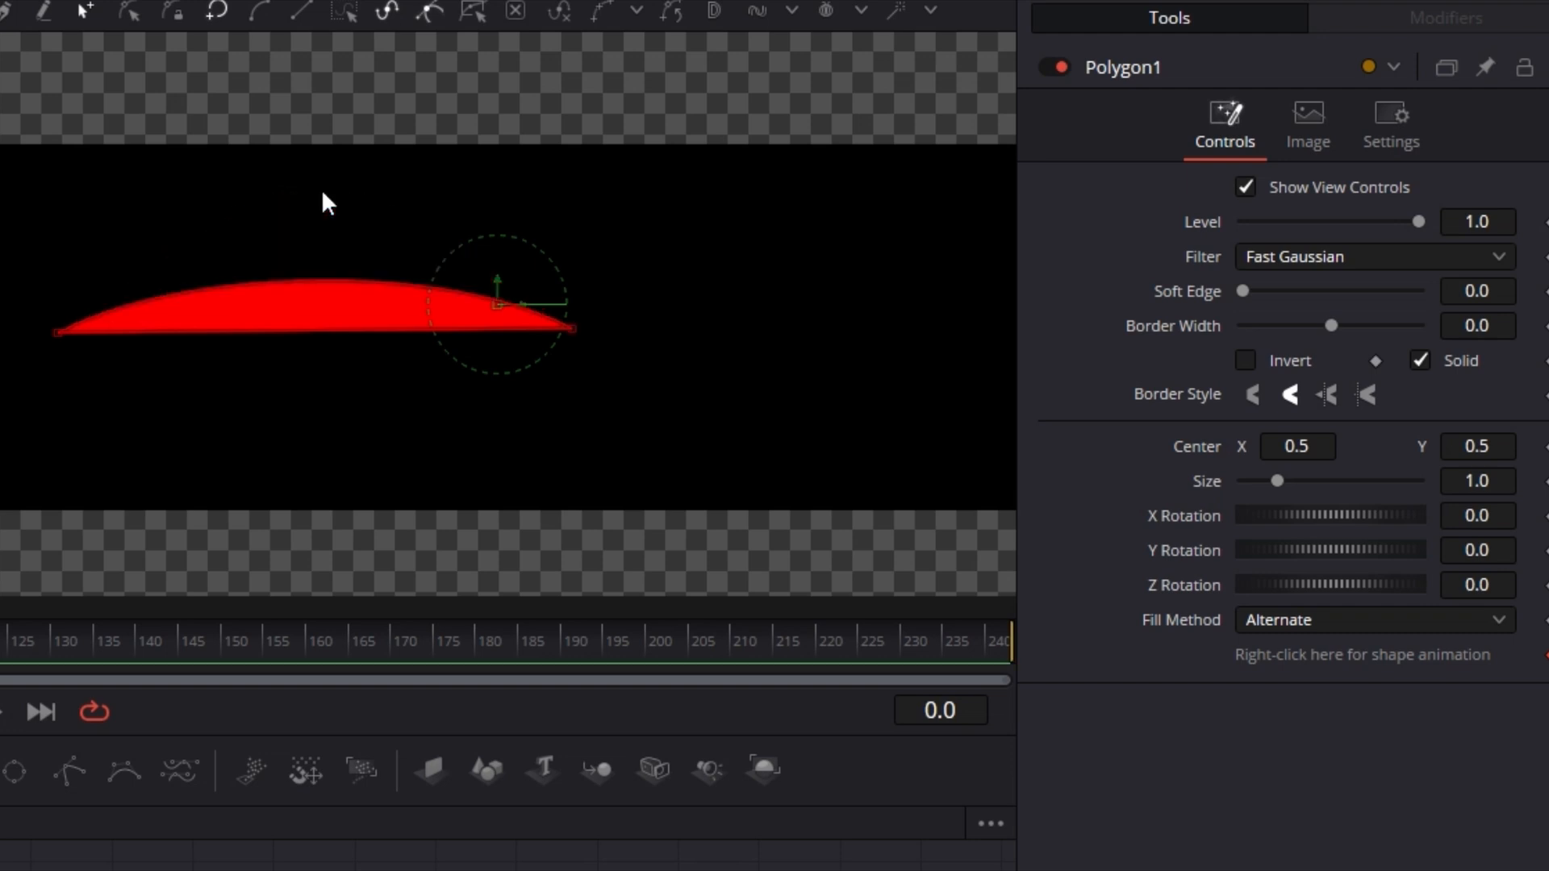
Step: Move the endpoints closer together and pull the curve up into a narrow arch at the left of the frame
left_click_drag(573, 329, 284, 331)
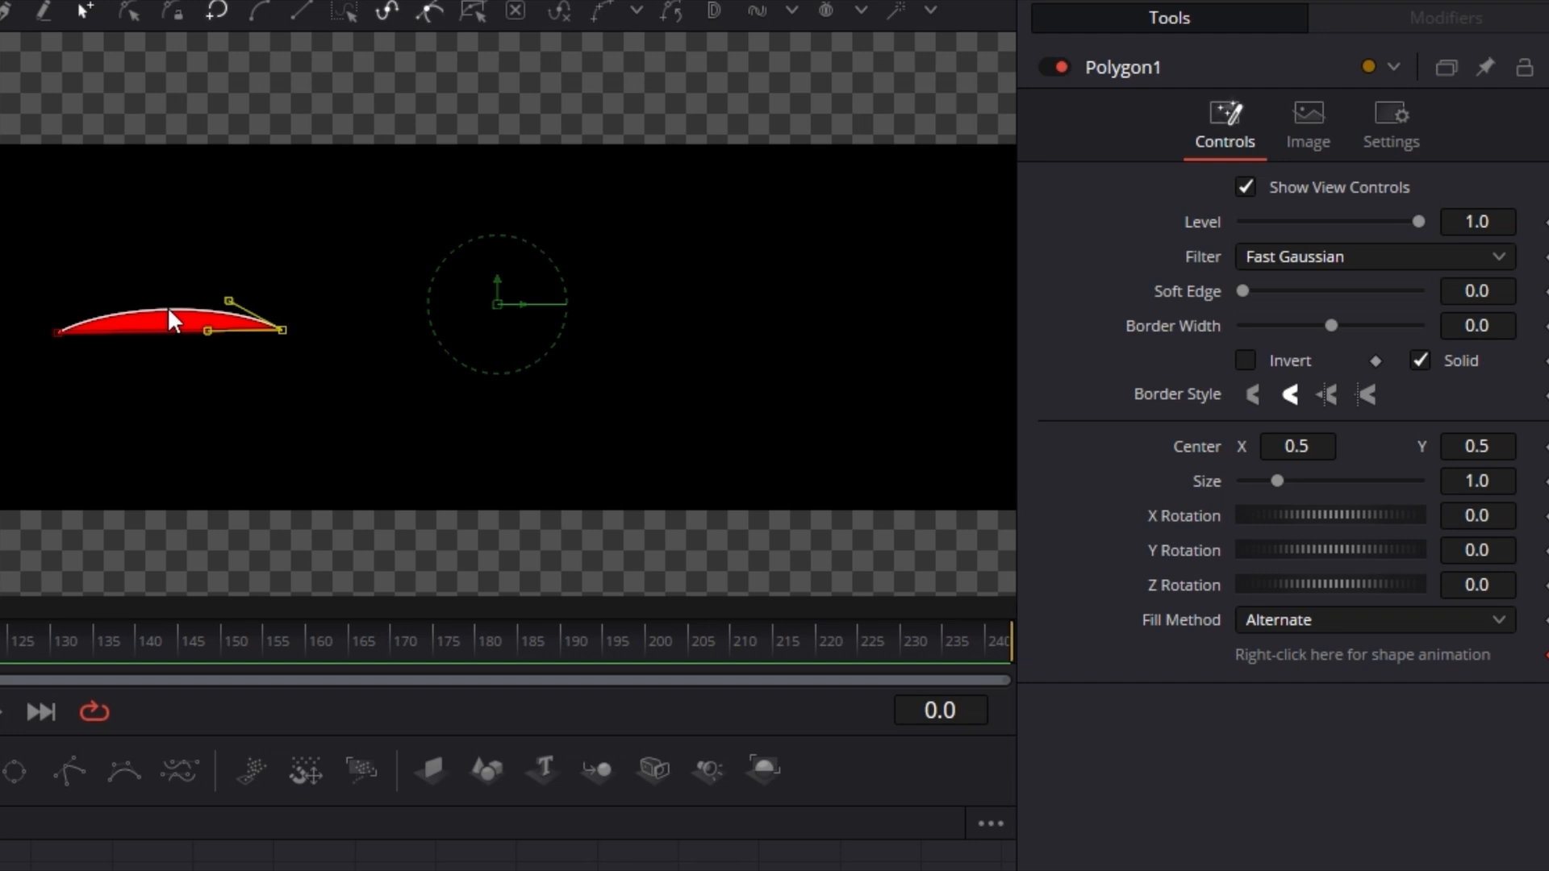
left_click_drag(170, 311, 171, 237)
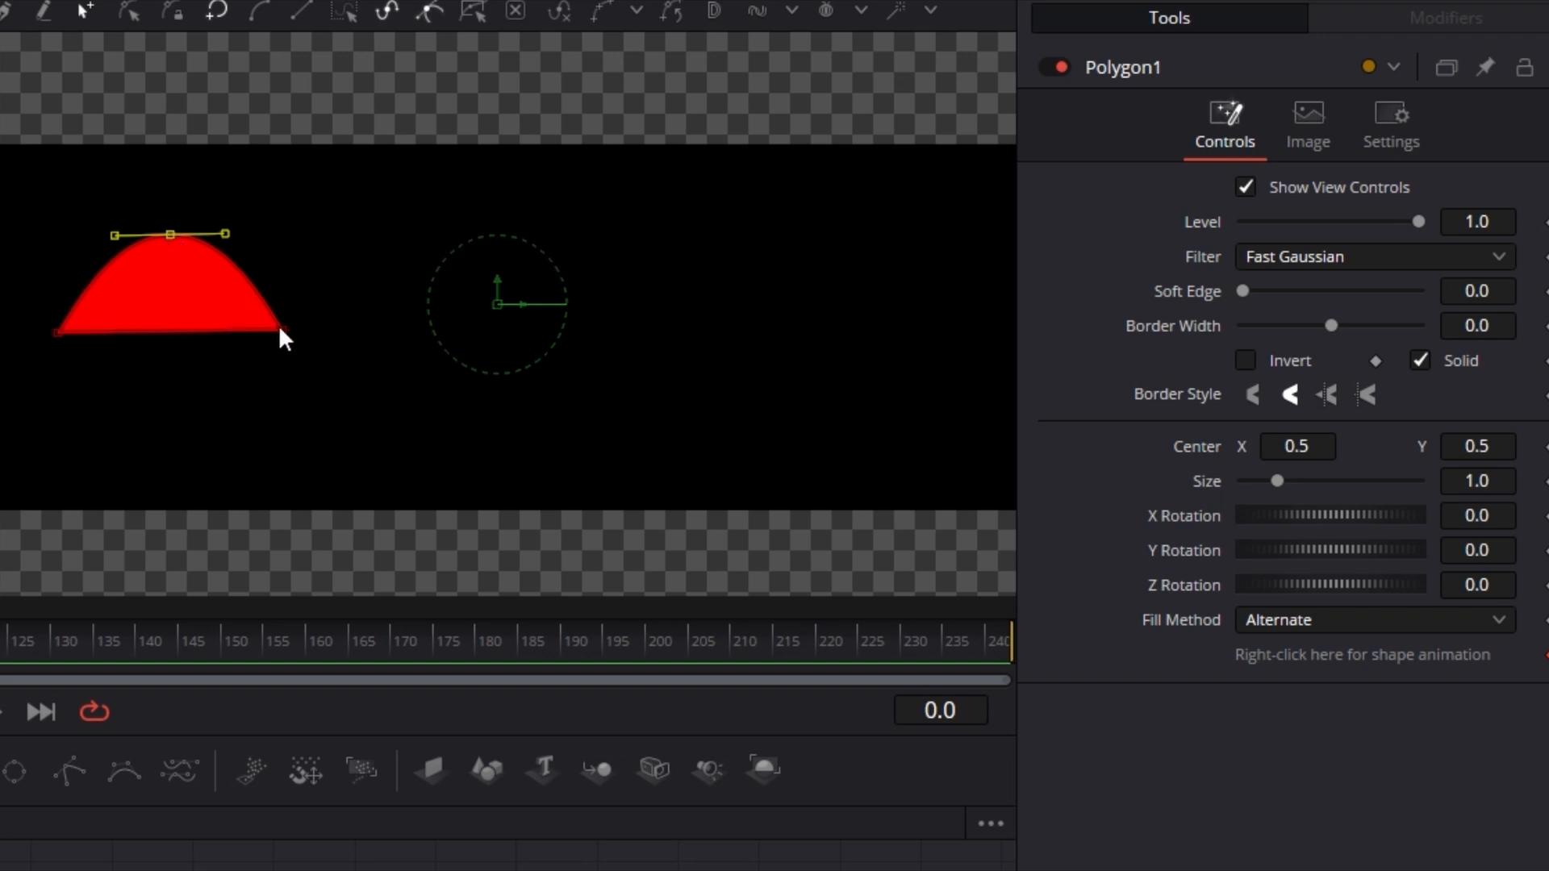
left_click_drag(279, 324, 253, 323)
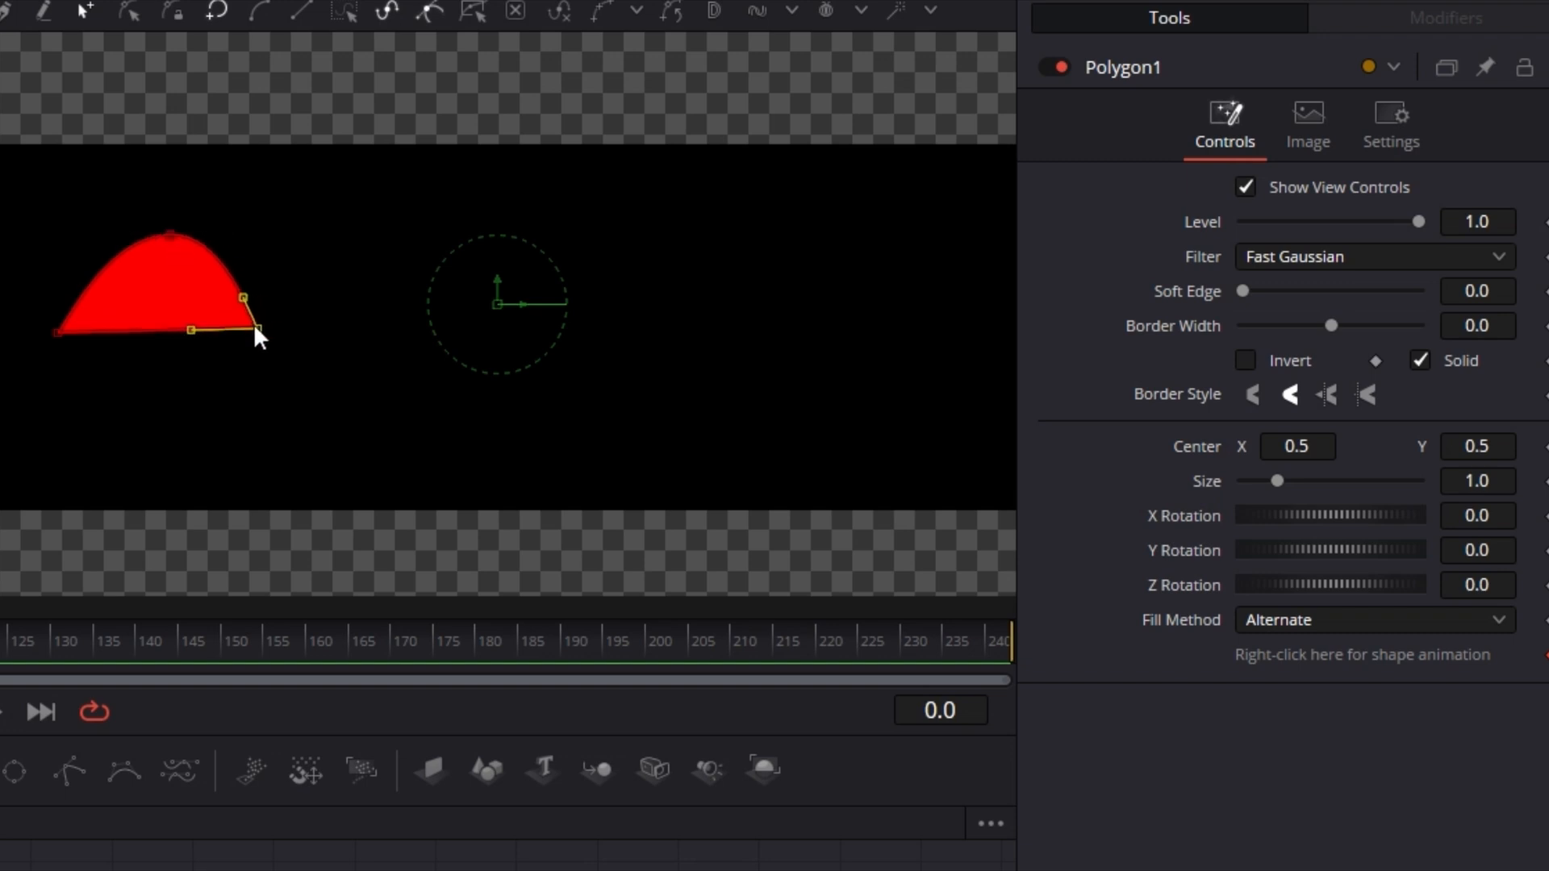
left_click_drag(56, 330, 83, 327)
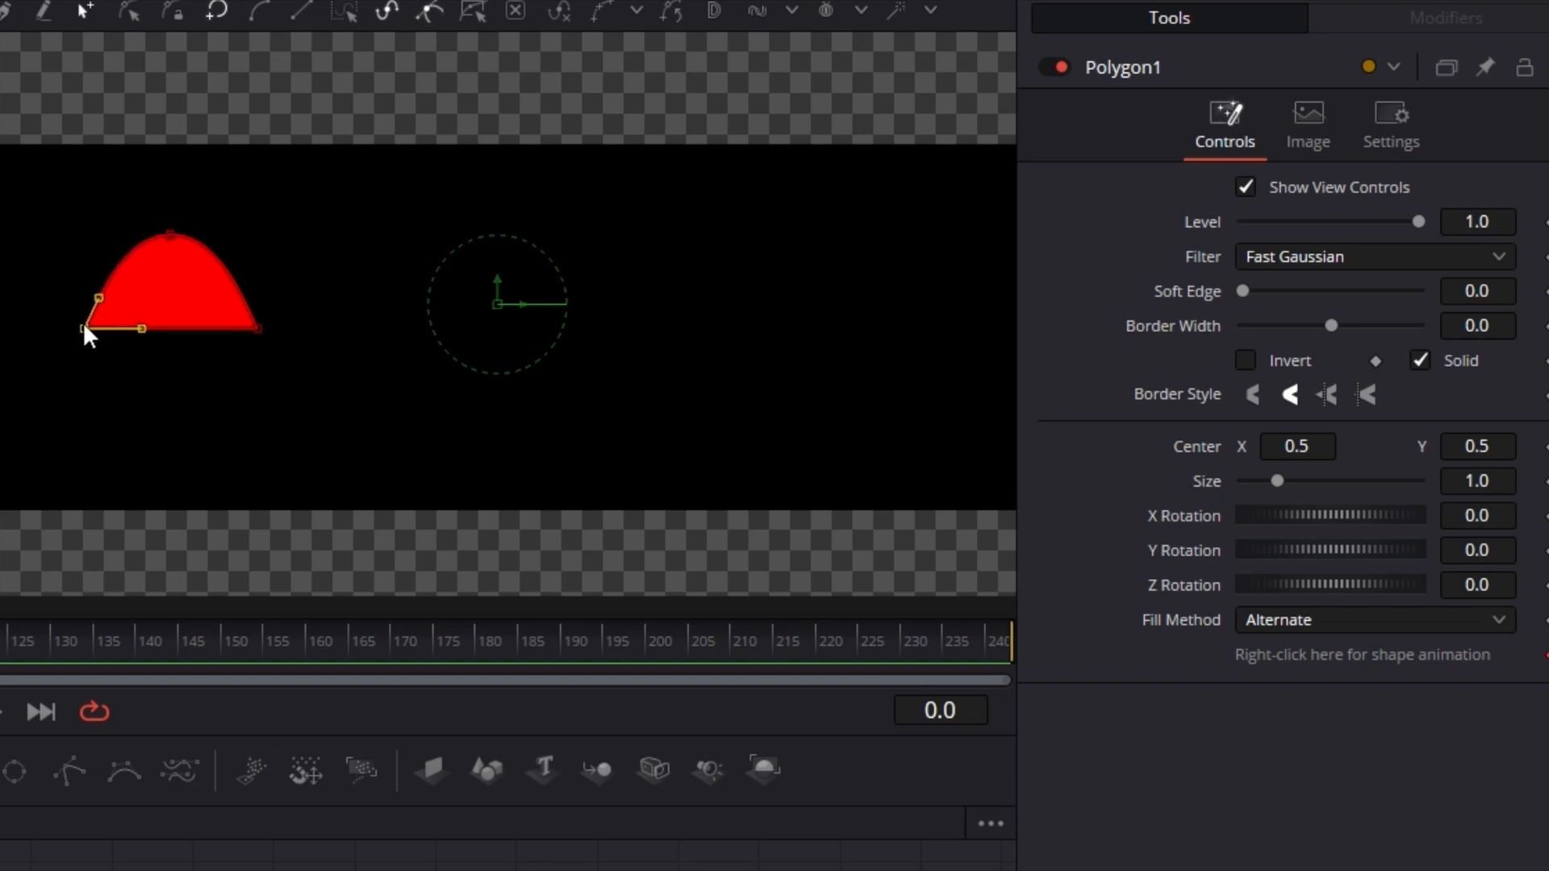
left_click(255, 328)
left_click_drag(249, 296, 250, 295)
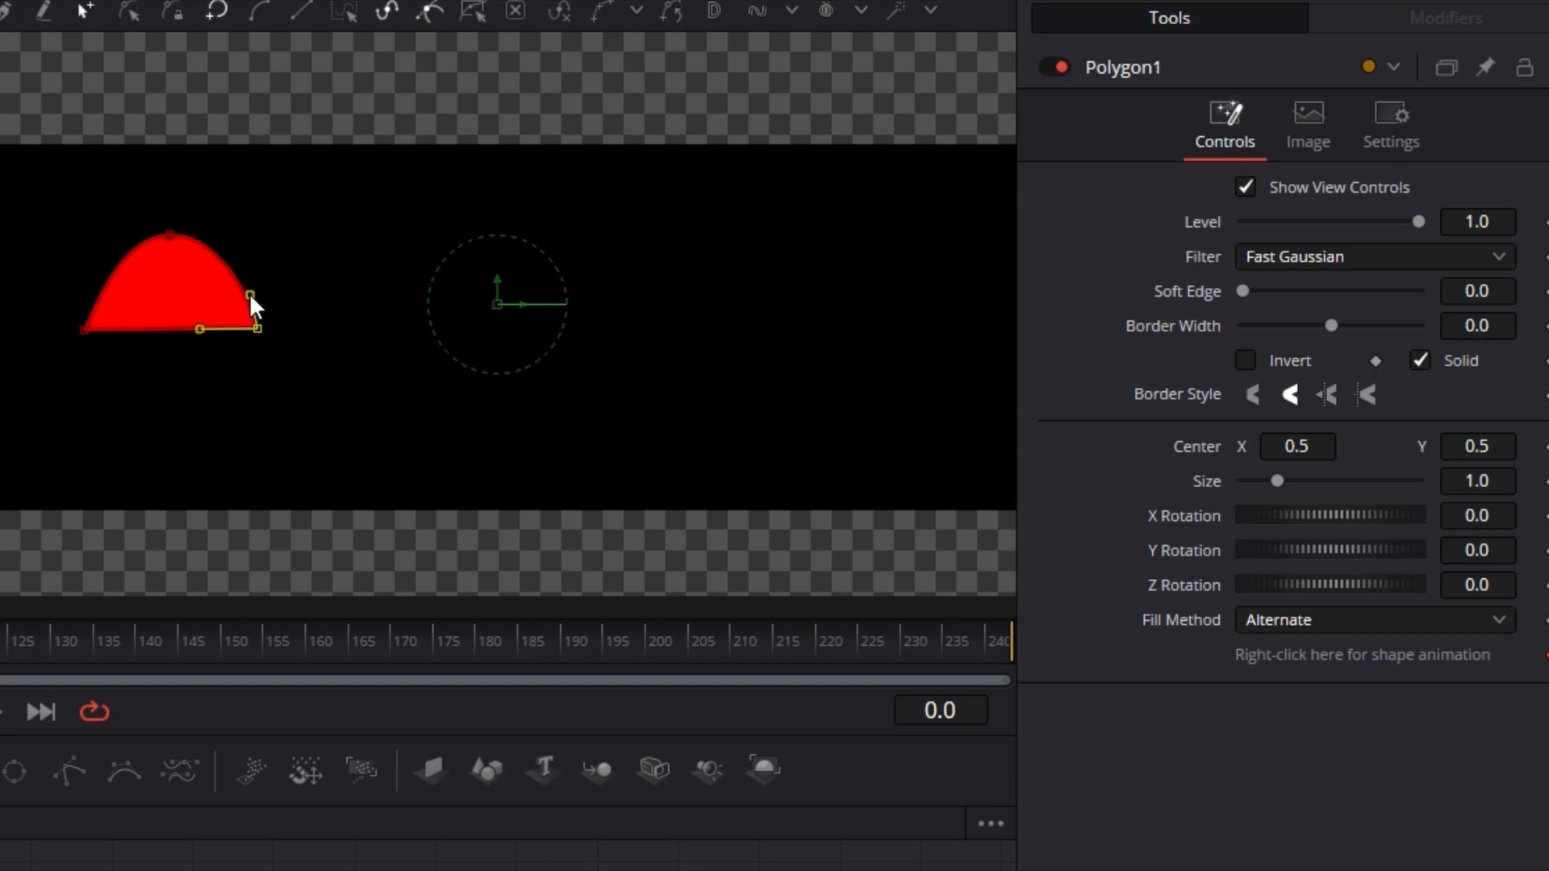
left_click(84, 328)
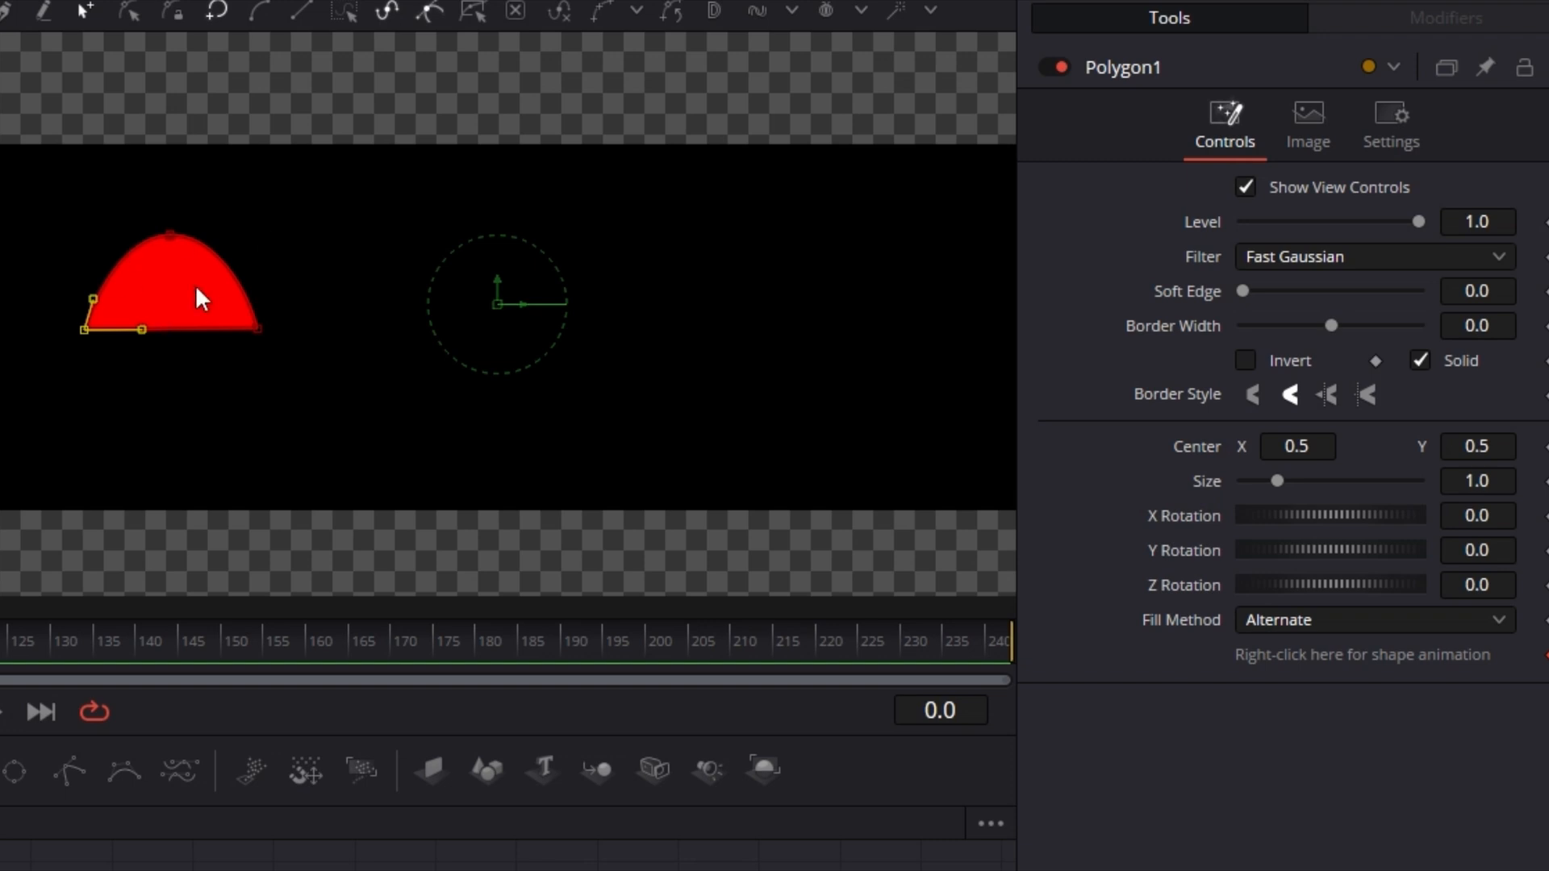
Step: Turn off the polygon's Solid fill and set its Border Width to 0.005
left_click(1422, 361)
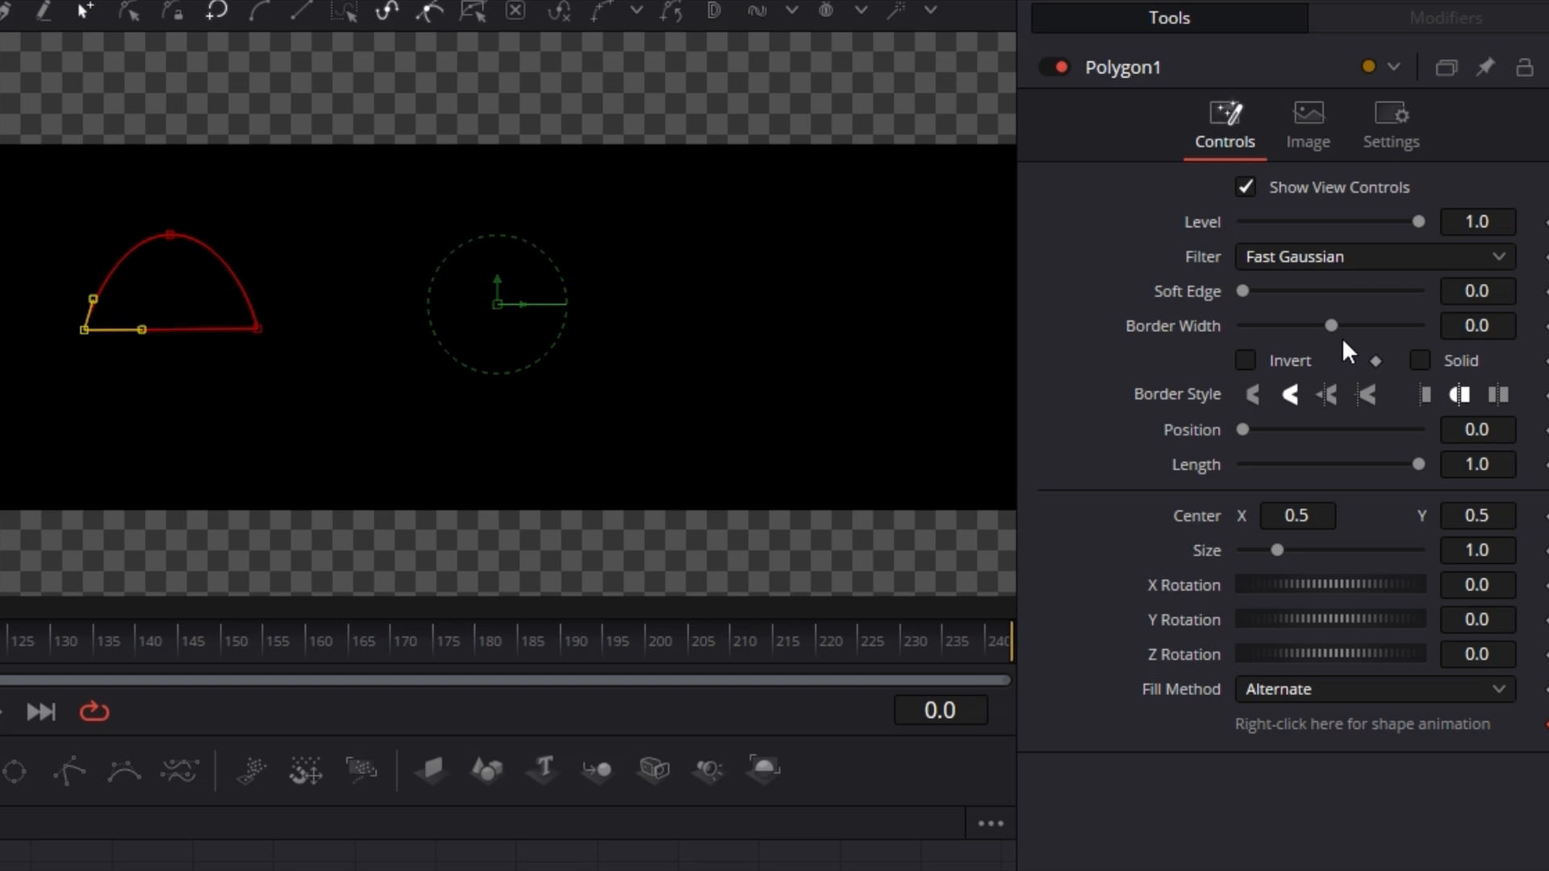
left_click_drag(1333, 326, 1338, 329)
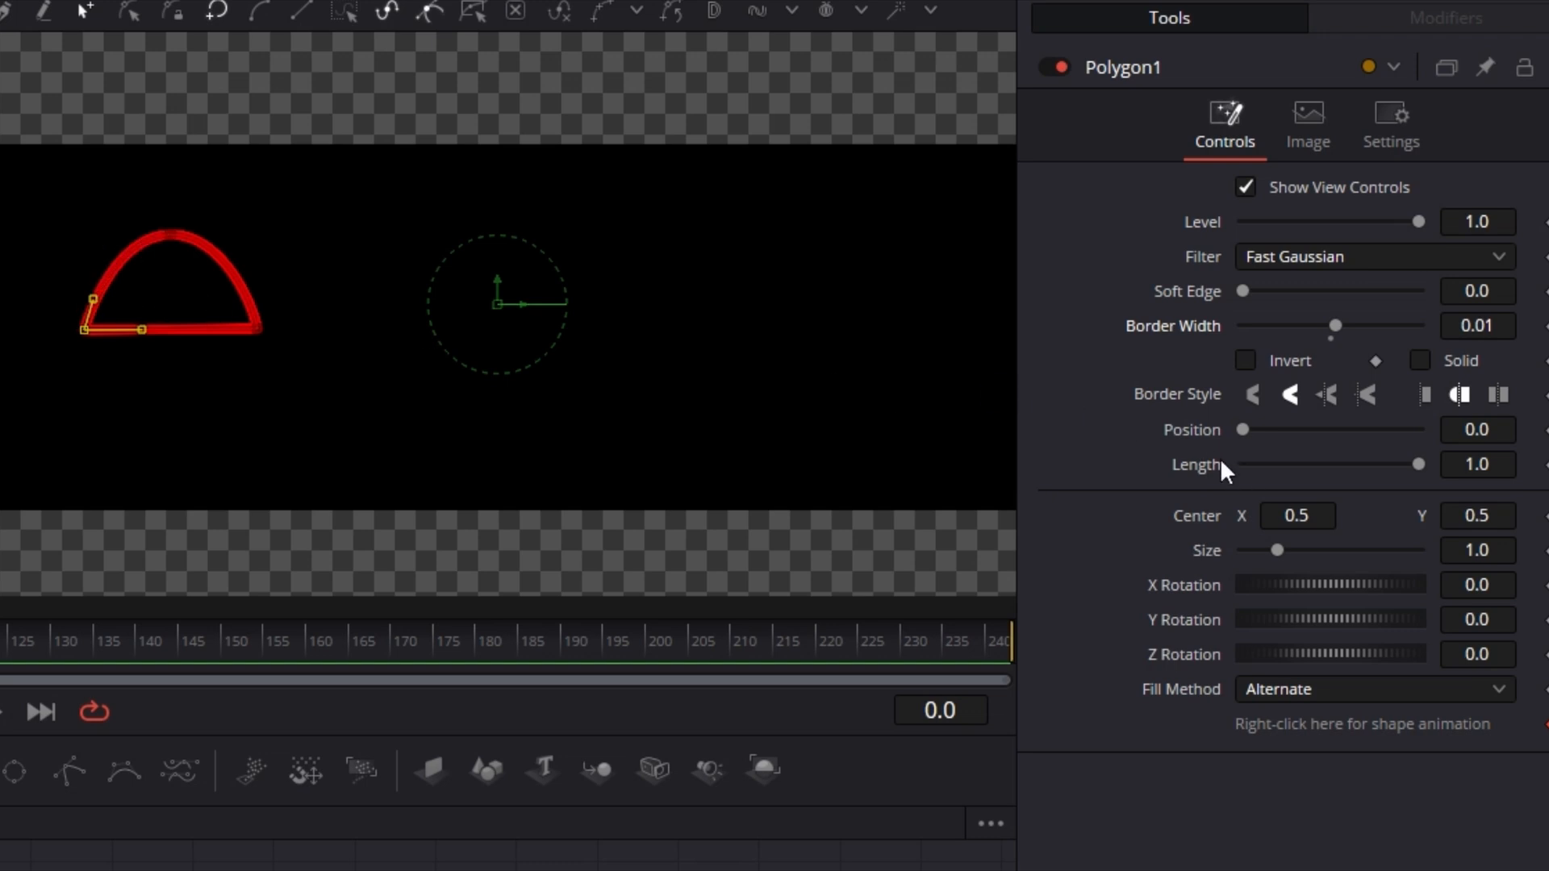
left_click(1497, 326)
type("0.005")
key("Tab")
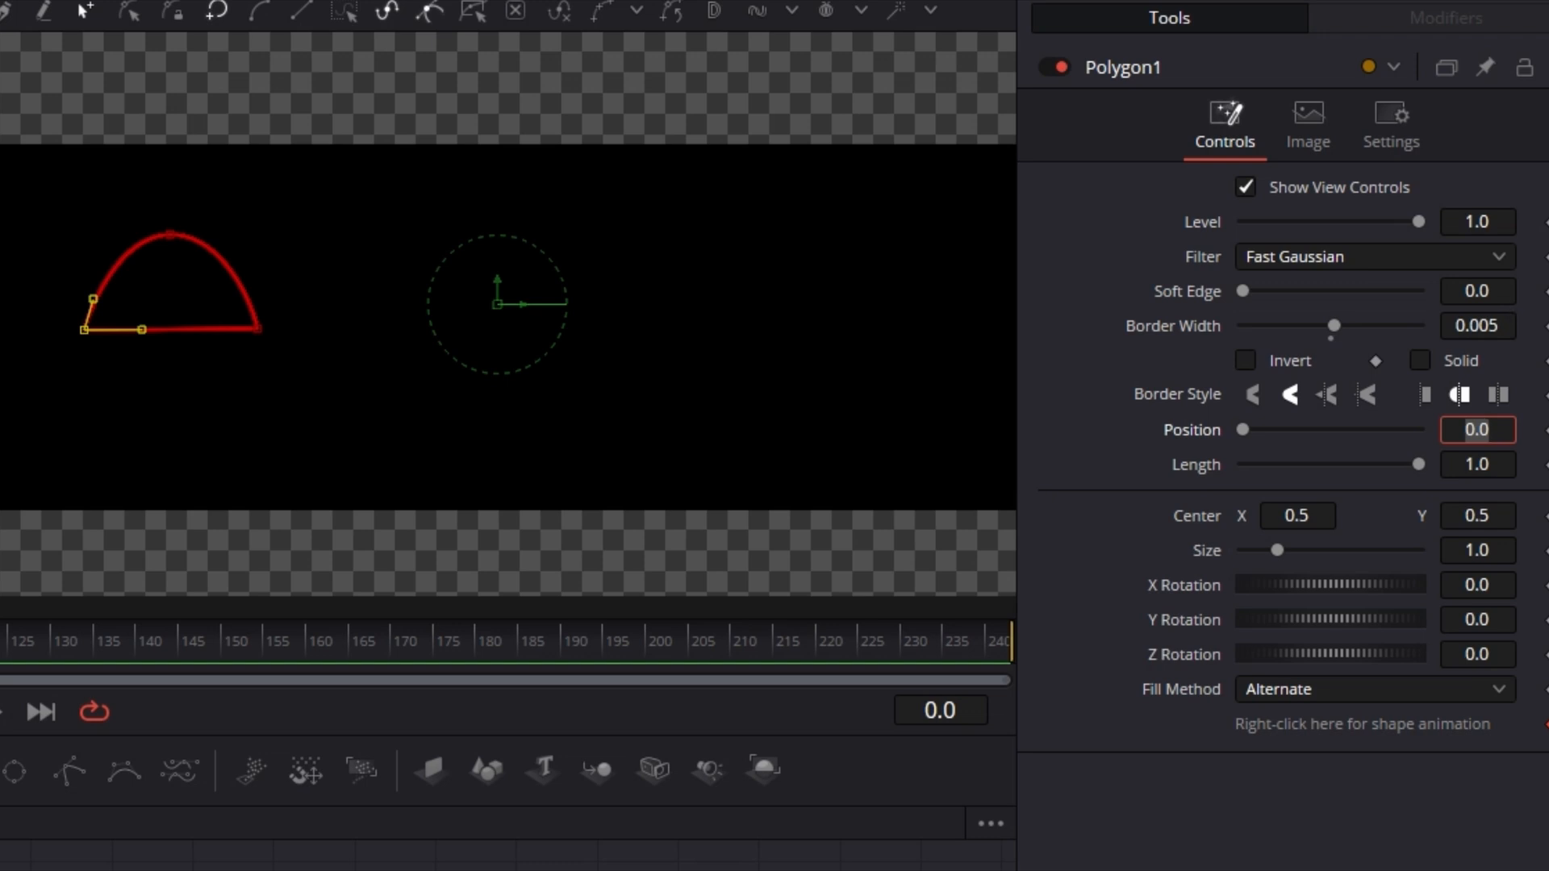
Step: Copy the Polygon1 node, paste a copy, and connect it into Polygon1's mask input
left_click(507, 857)
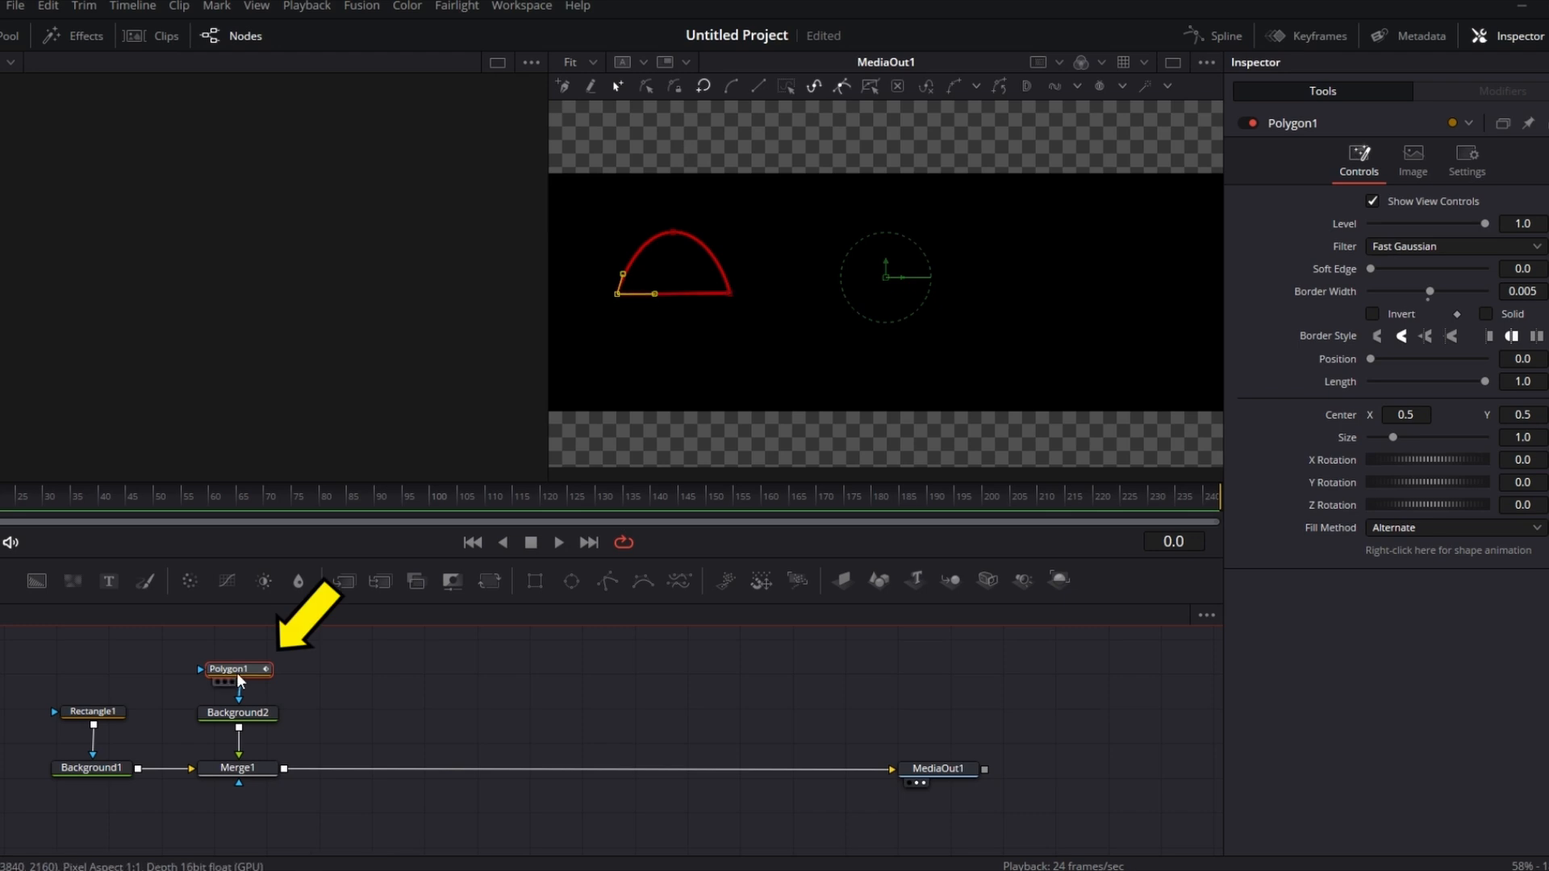
left_click(235, 670)
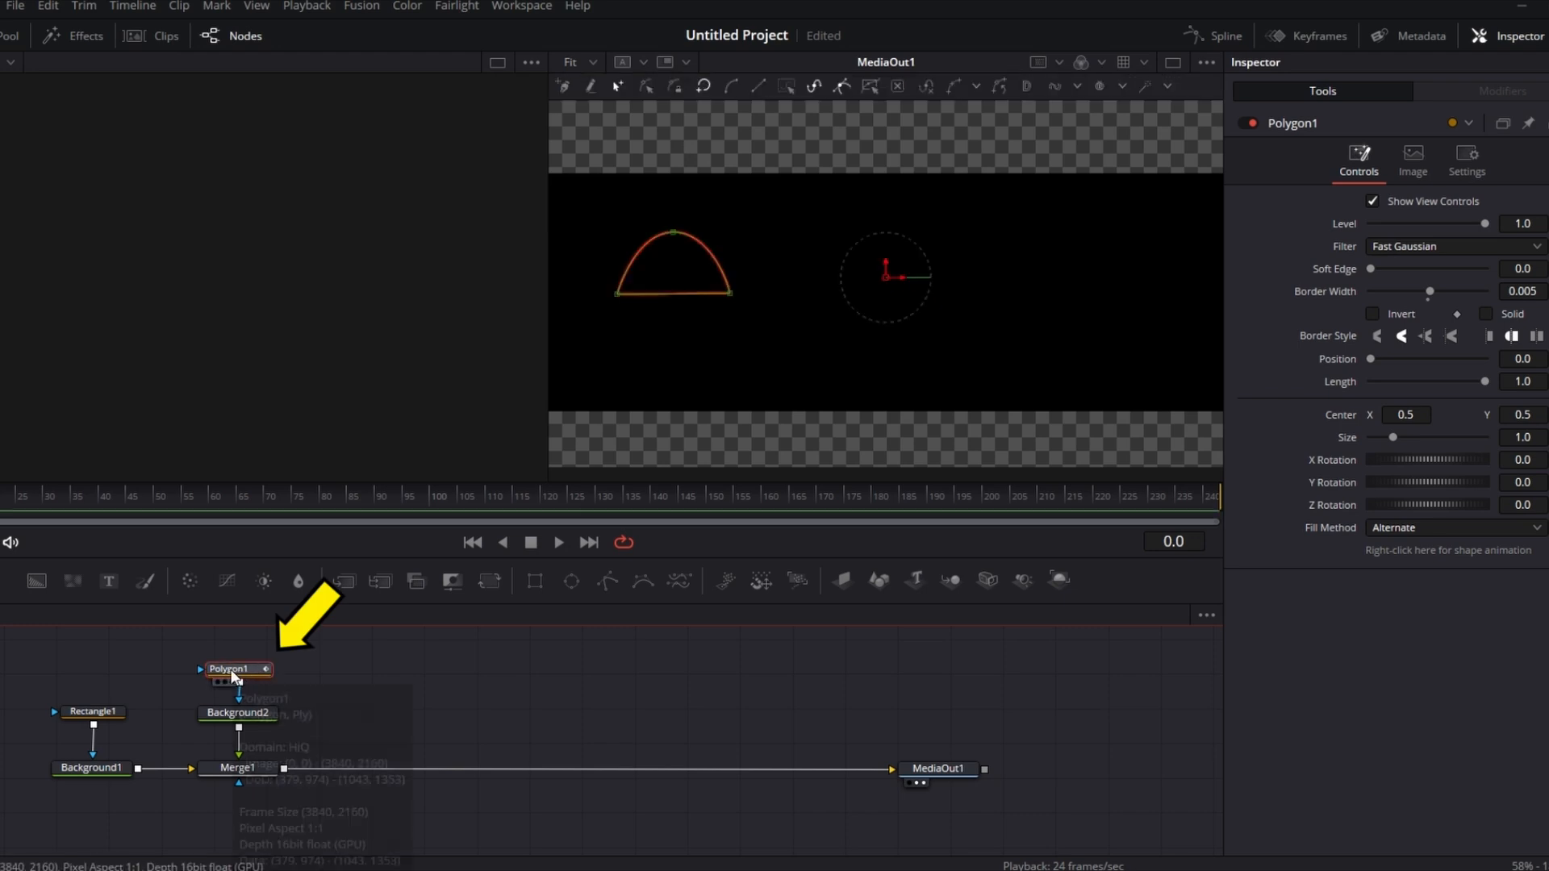
key("ctrl+c")
left_click(394, 681)
key("ctrl+v")
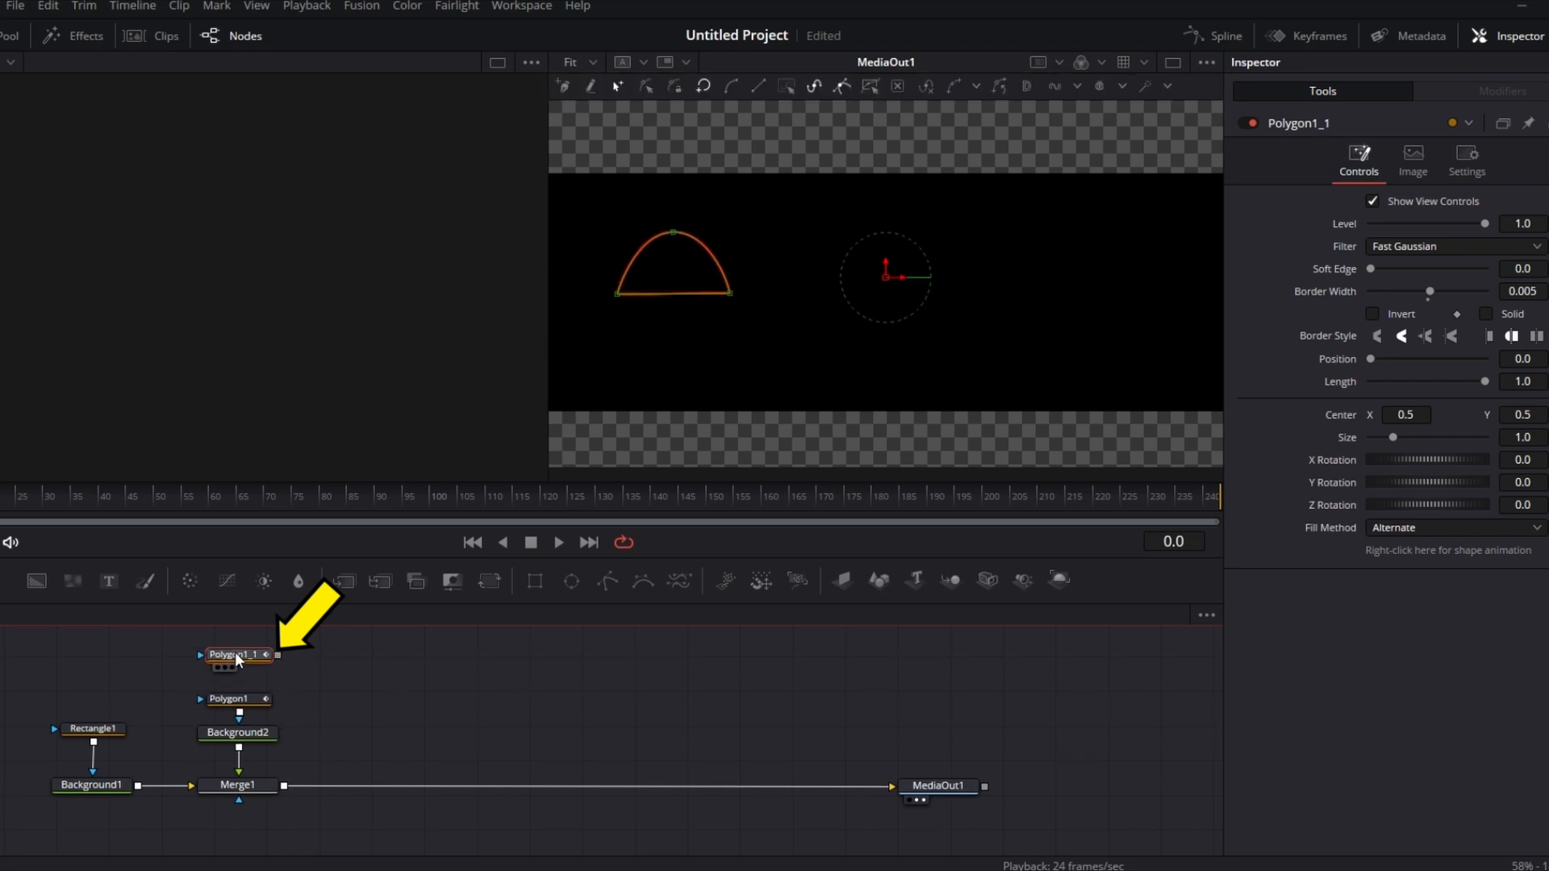
left_click_drag(237, 653, 244, 651)
left_click_drag(273, 647, 244, 702)
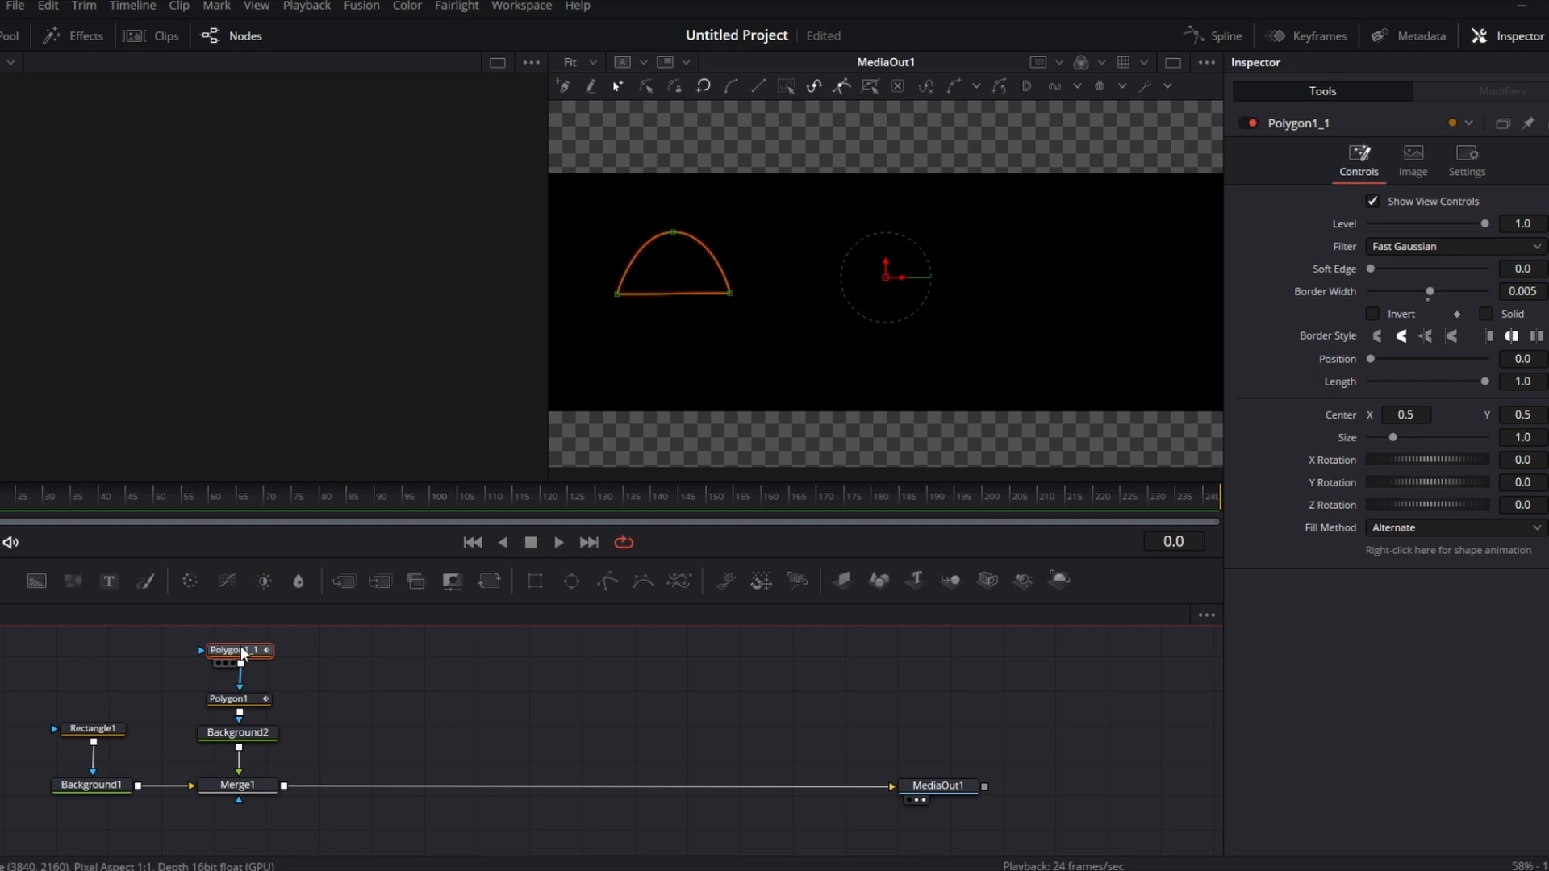
Step: Set the copied polygon's Center X to 0.667 so its arch sits beside the first
left_click(1410, 414)
type("25")
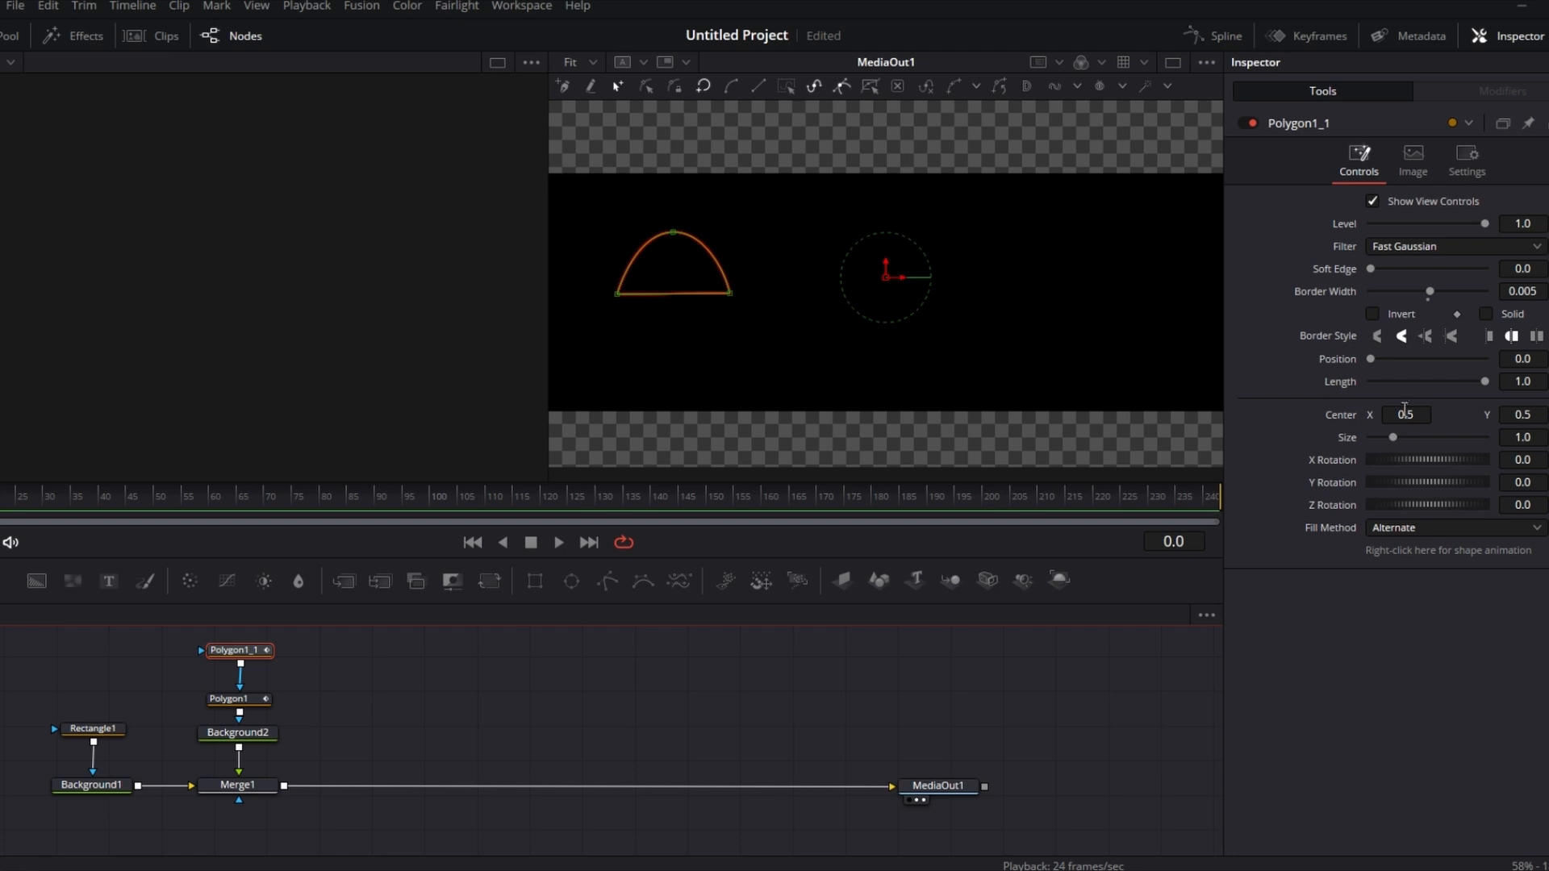
key("Return")
left_click_drag(1410, 414, 1525, 414)
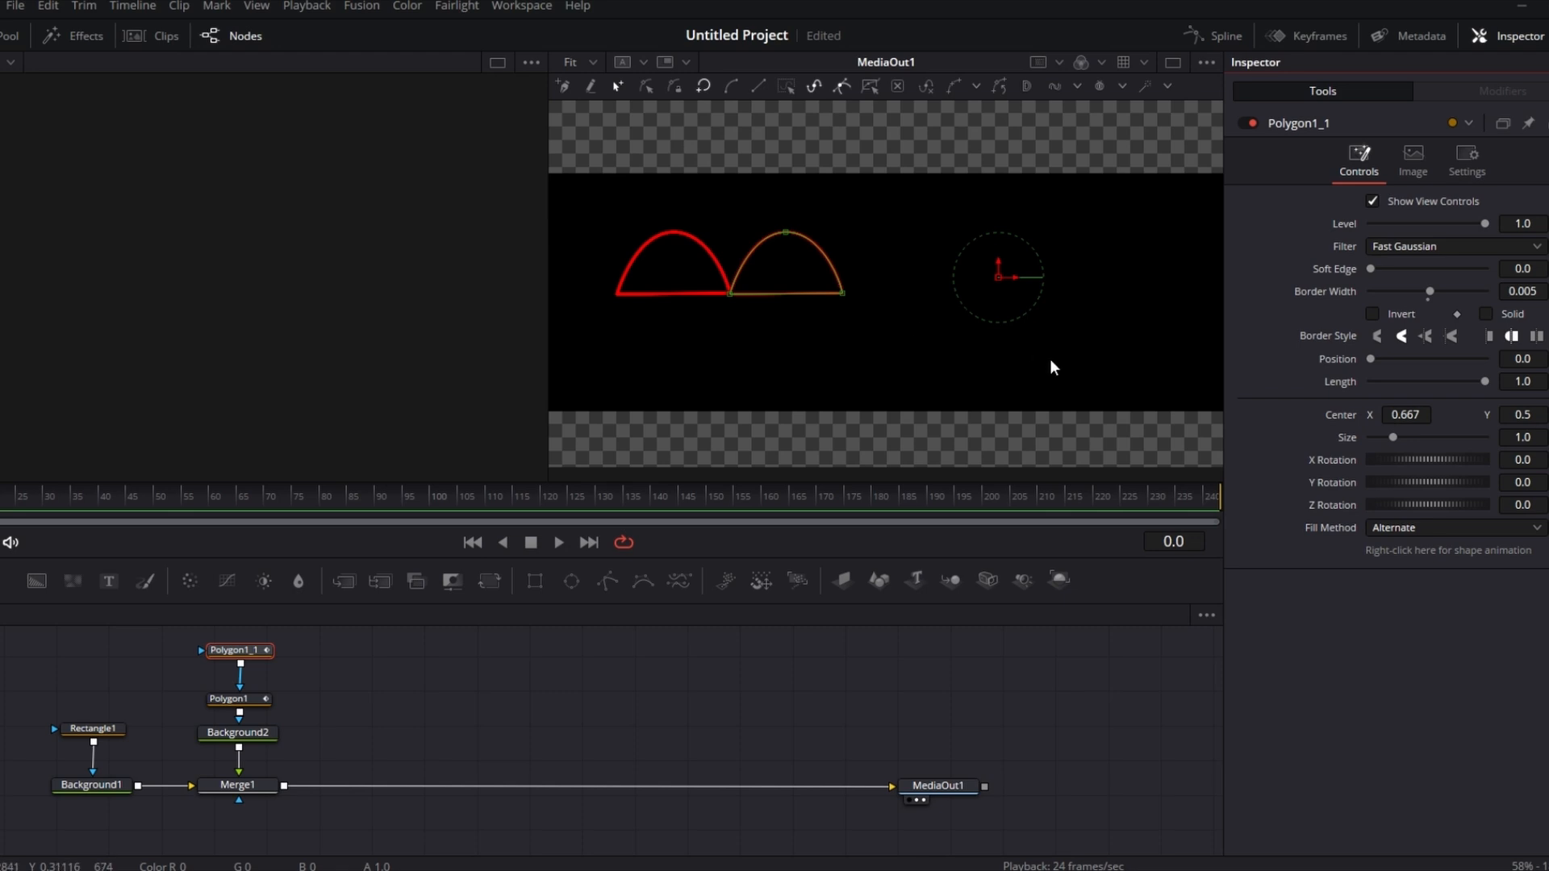
Step: Paste a third polygon copy and connect it into Polygon1_1's mask input
left_click(242, 652)
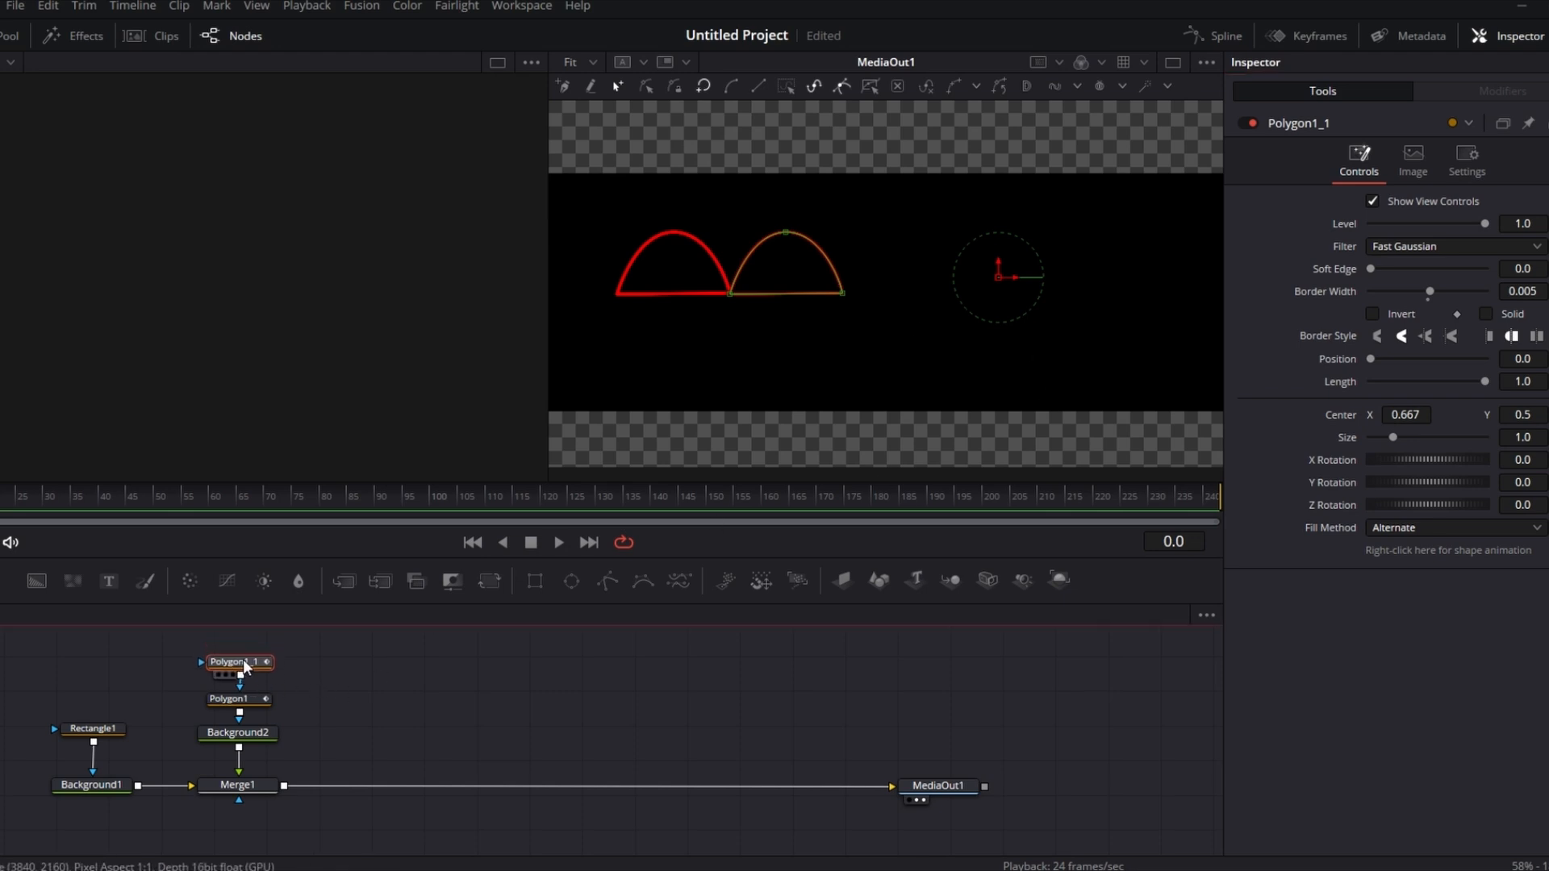
scroll(244, 660, "up", 3)
scroll(352, 676, "down", 1)
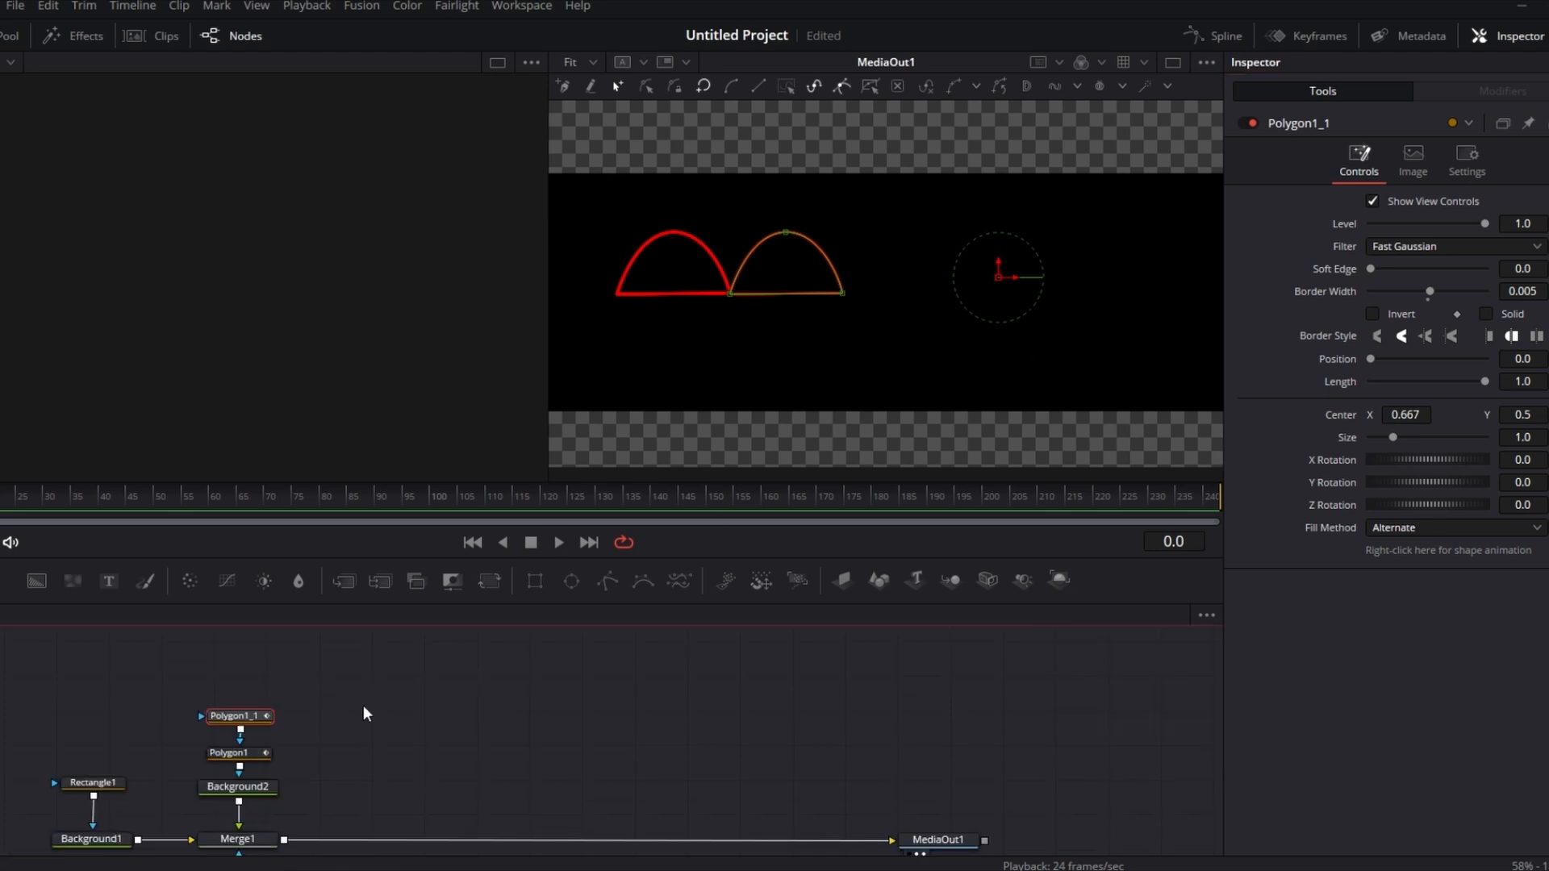
left_click(363, 705)
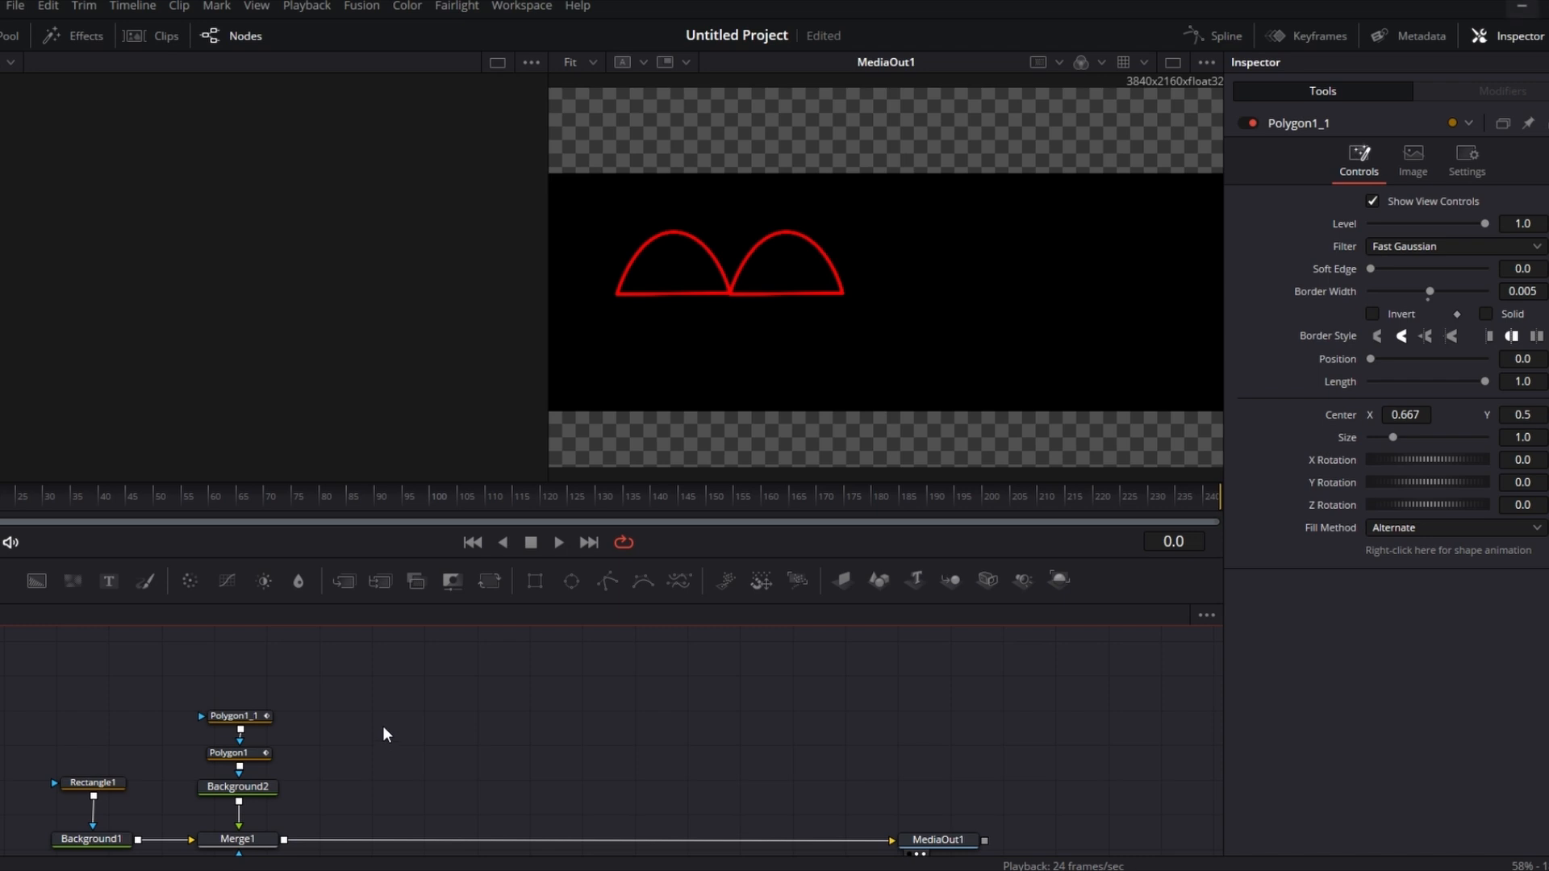
key("ctrl+v")
left_click_drag(373, 708, 244, 680)
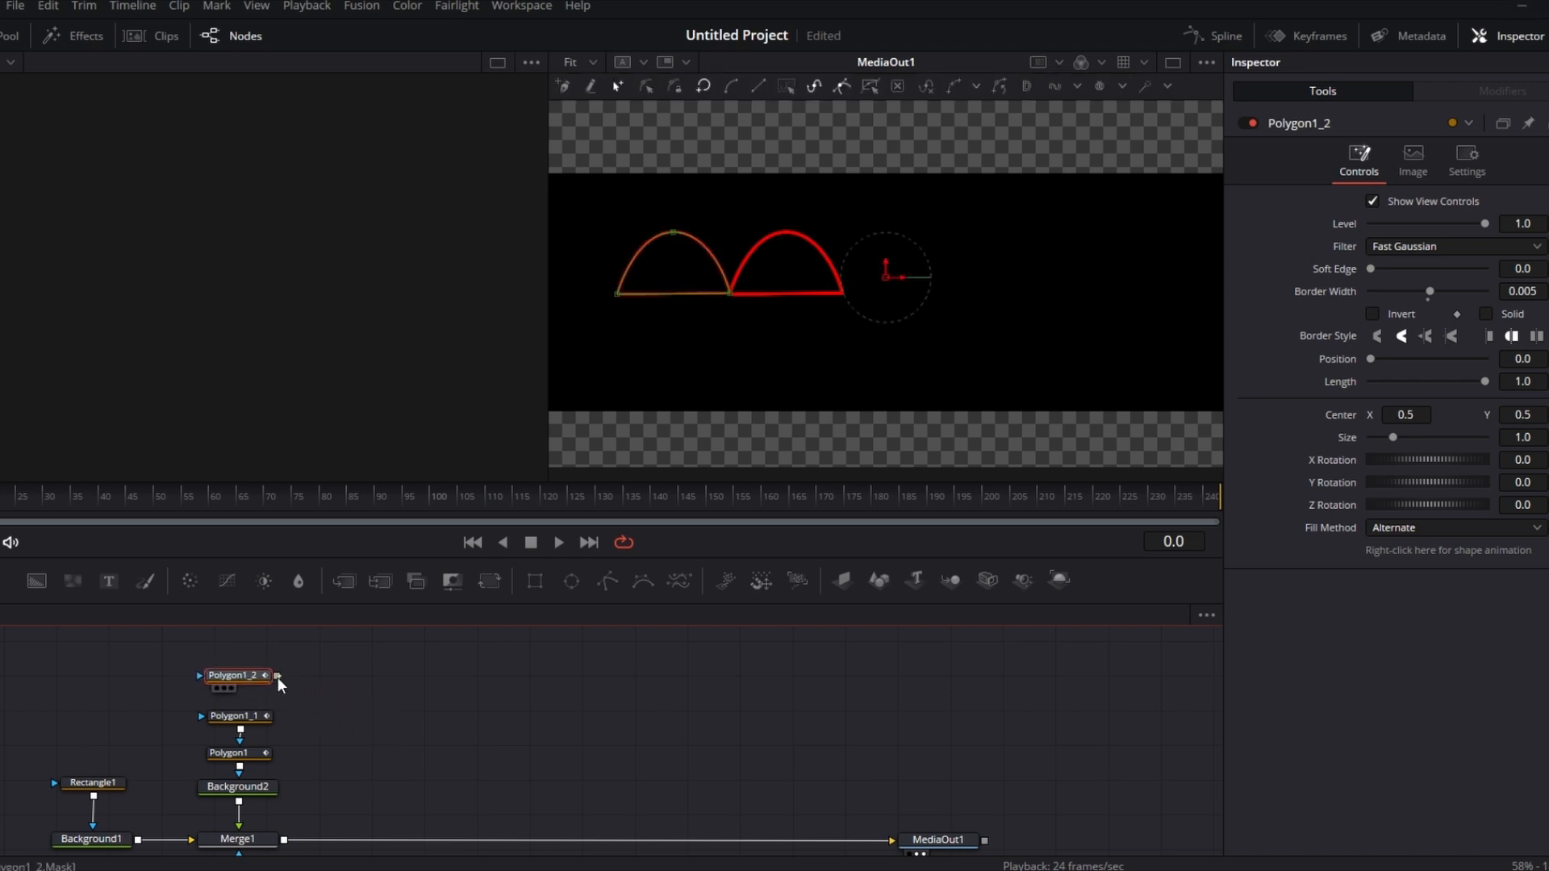
left_click_drag(278, 677, 242, 719)
Step: Set the third polygon's Center X to 0.834
left_click(242, 719)
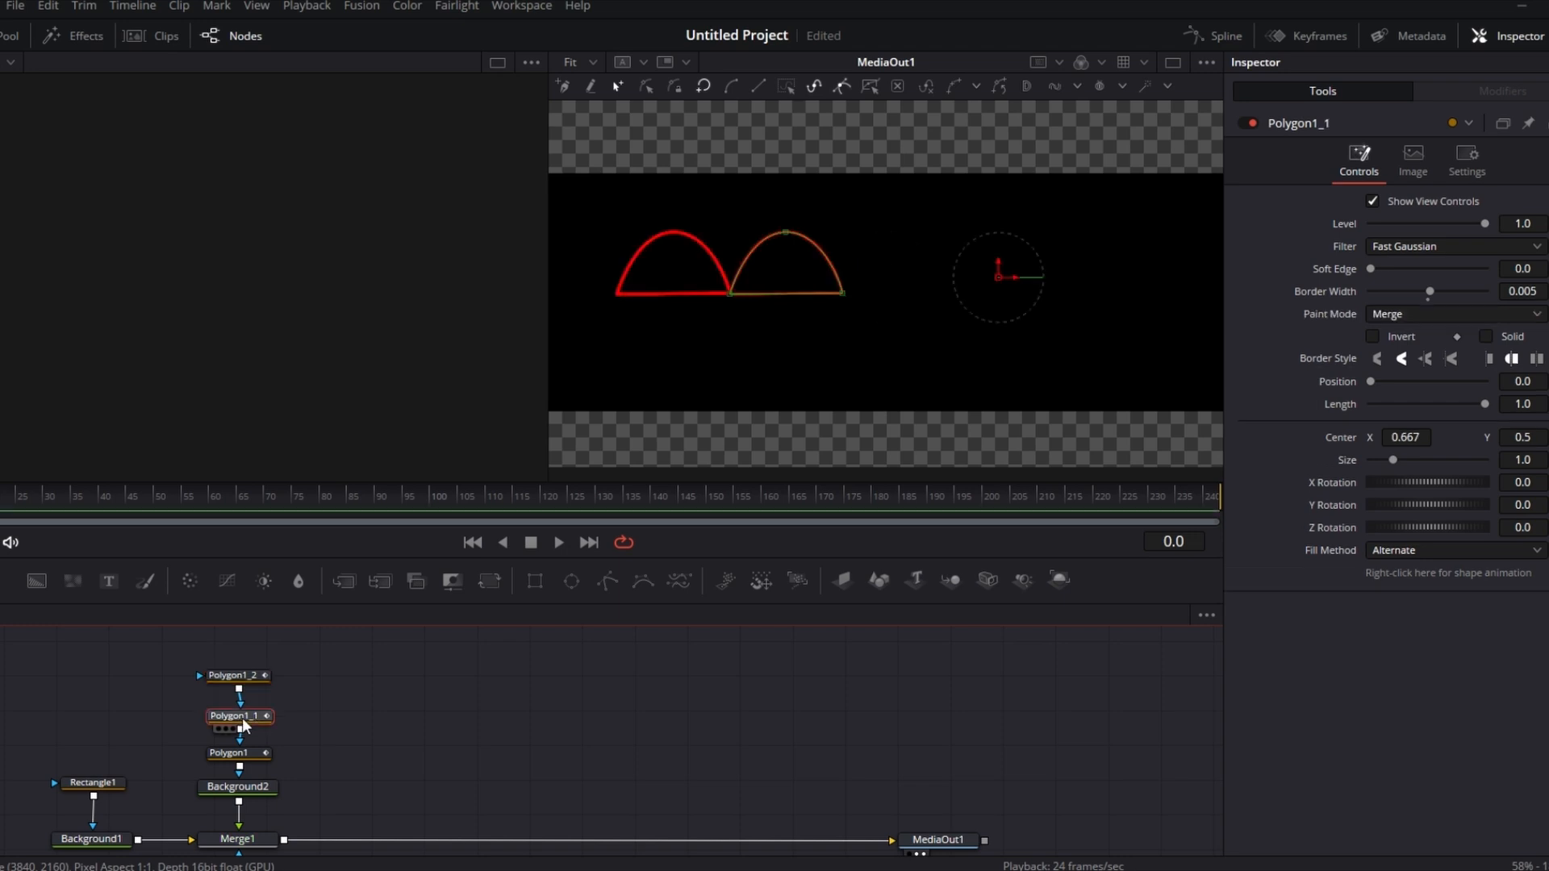
left_click(233, 676)
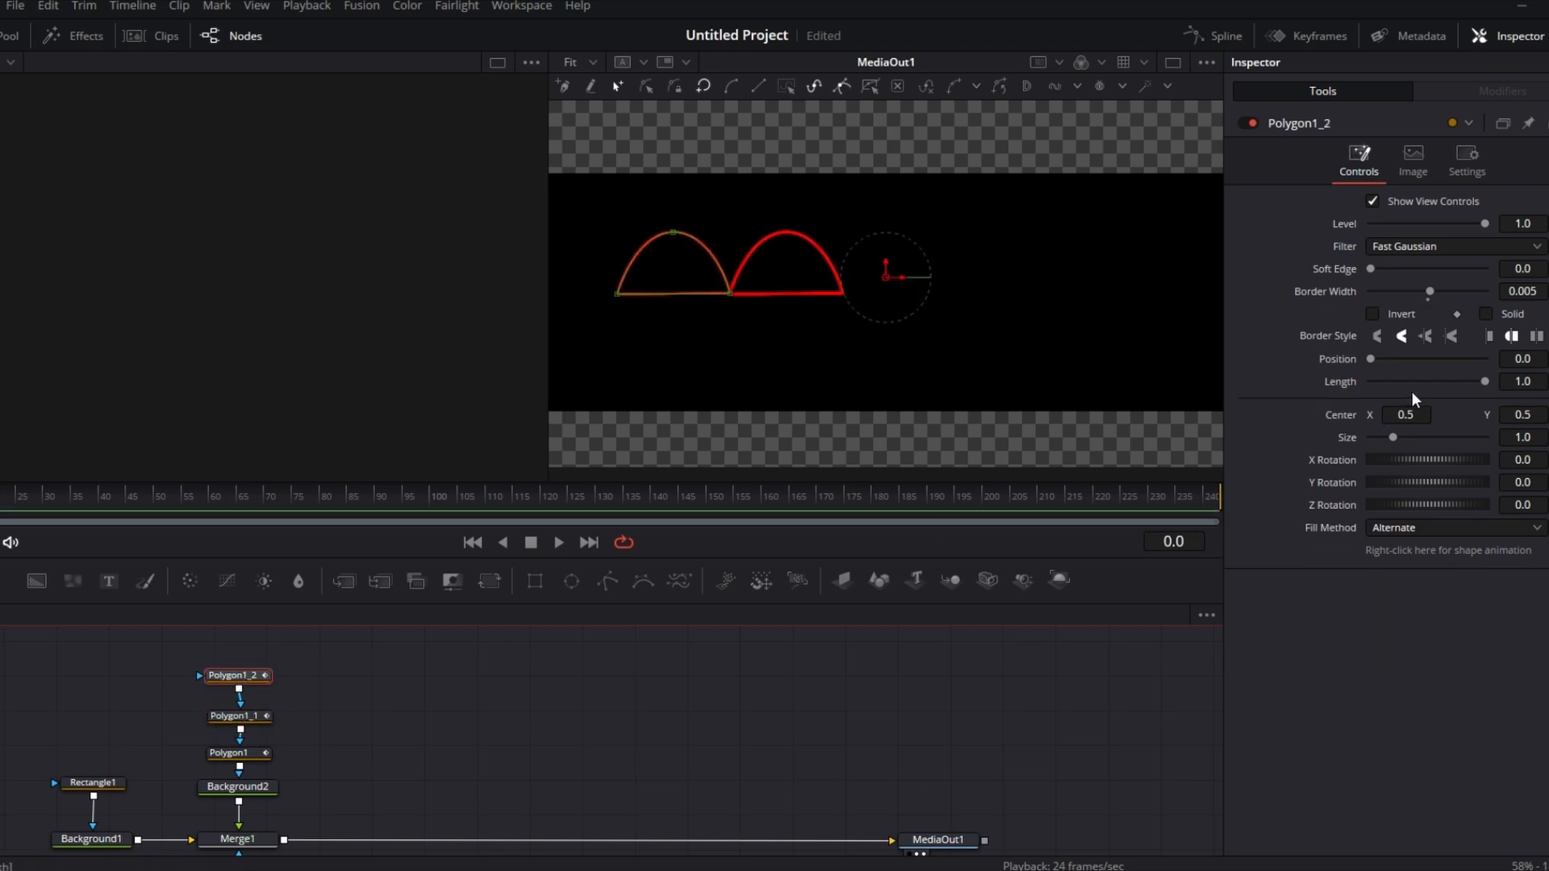
left_click_drag(1405, 414, 1547, 414)
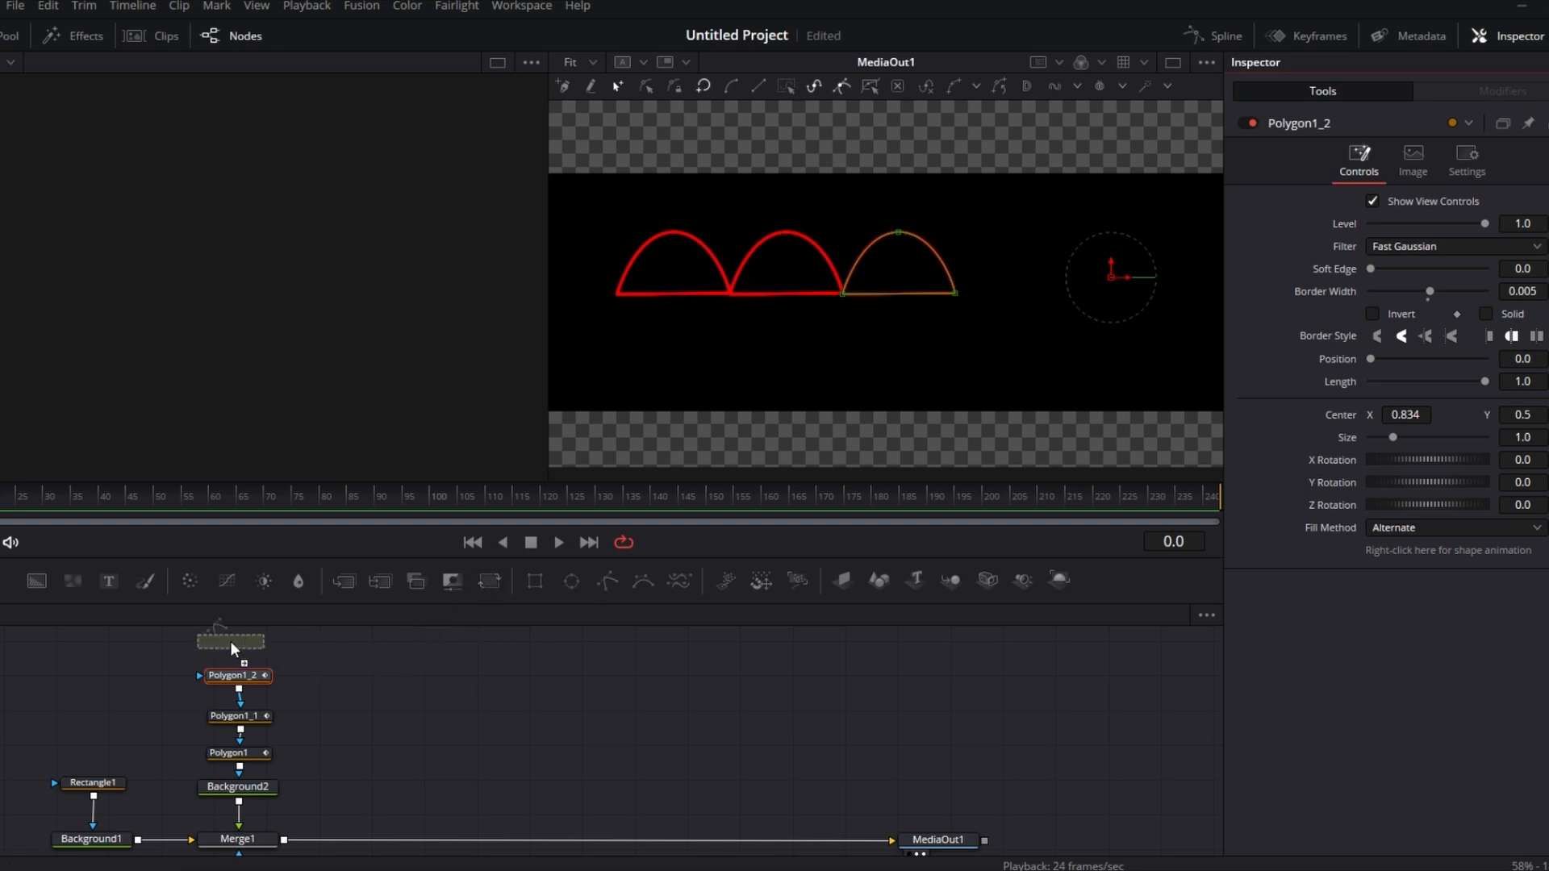
Step: Add a new Polygon mask above the chain and draw a short closed line just right of the third arch
mouse_move(232, 637)
left_mouse_down()
mouse_move(242, 704)
mouse_move(253, 659)
left_mouse_up()
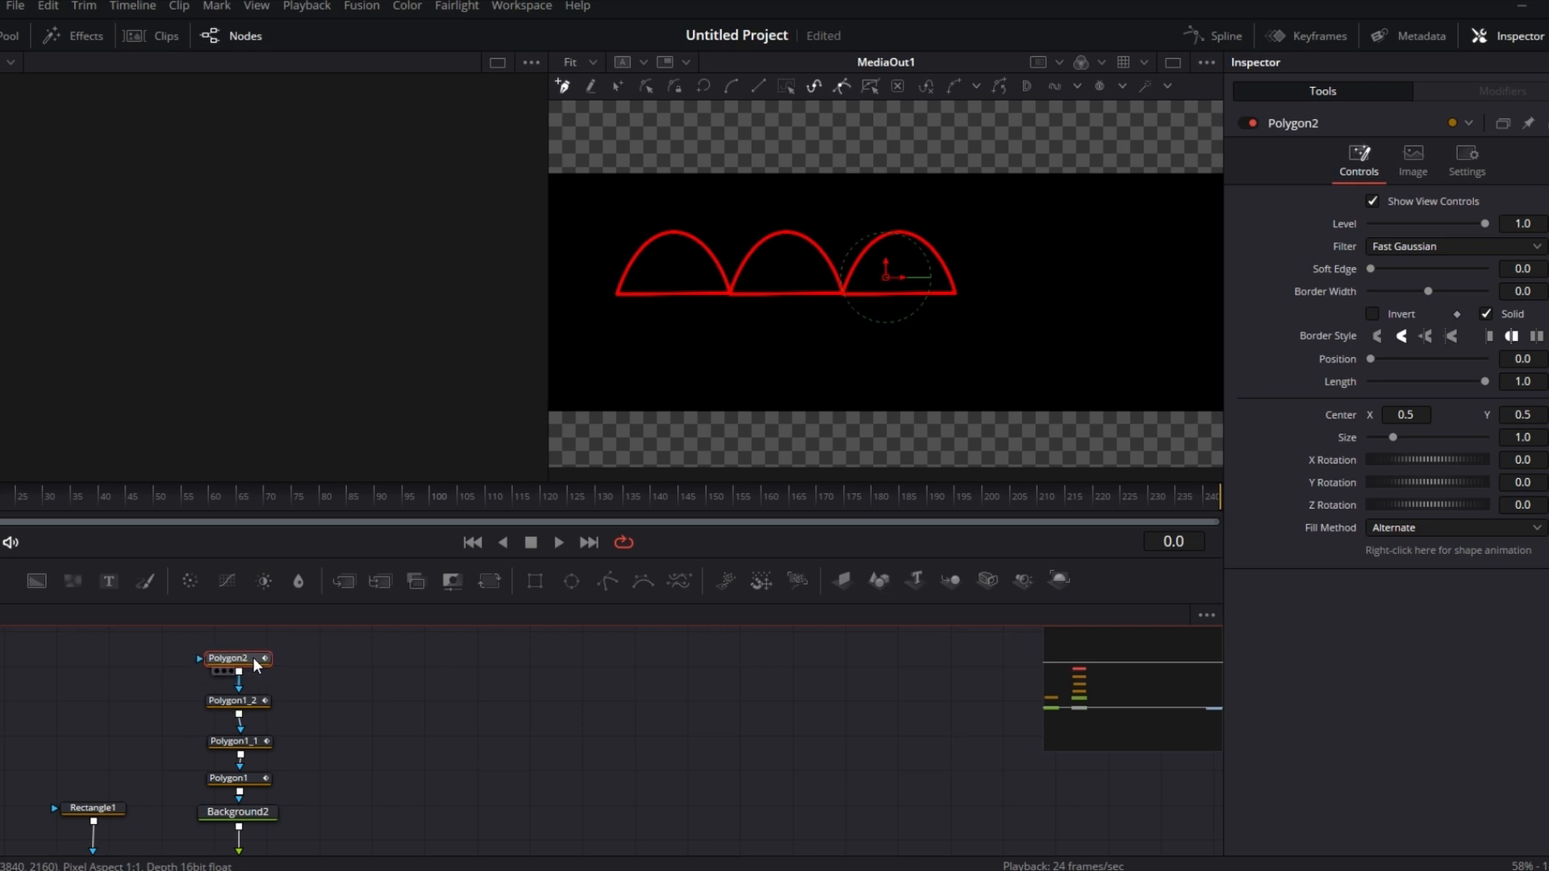
left_click(957, 293)
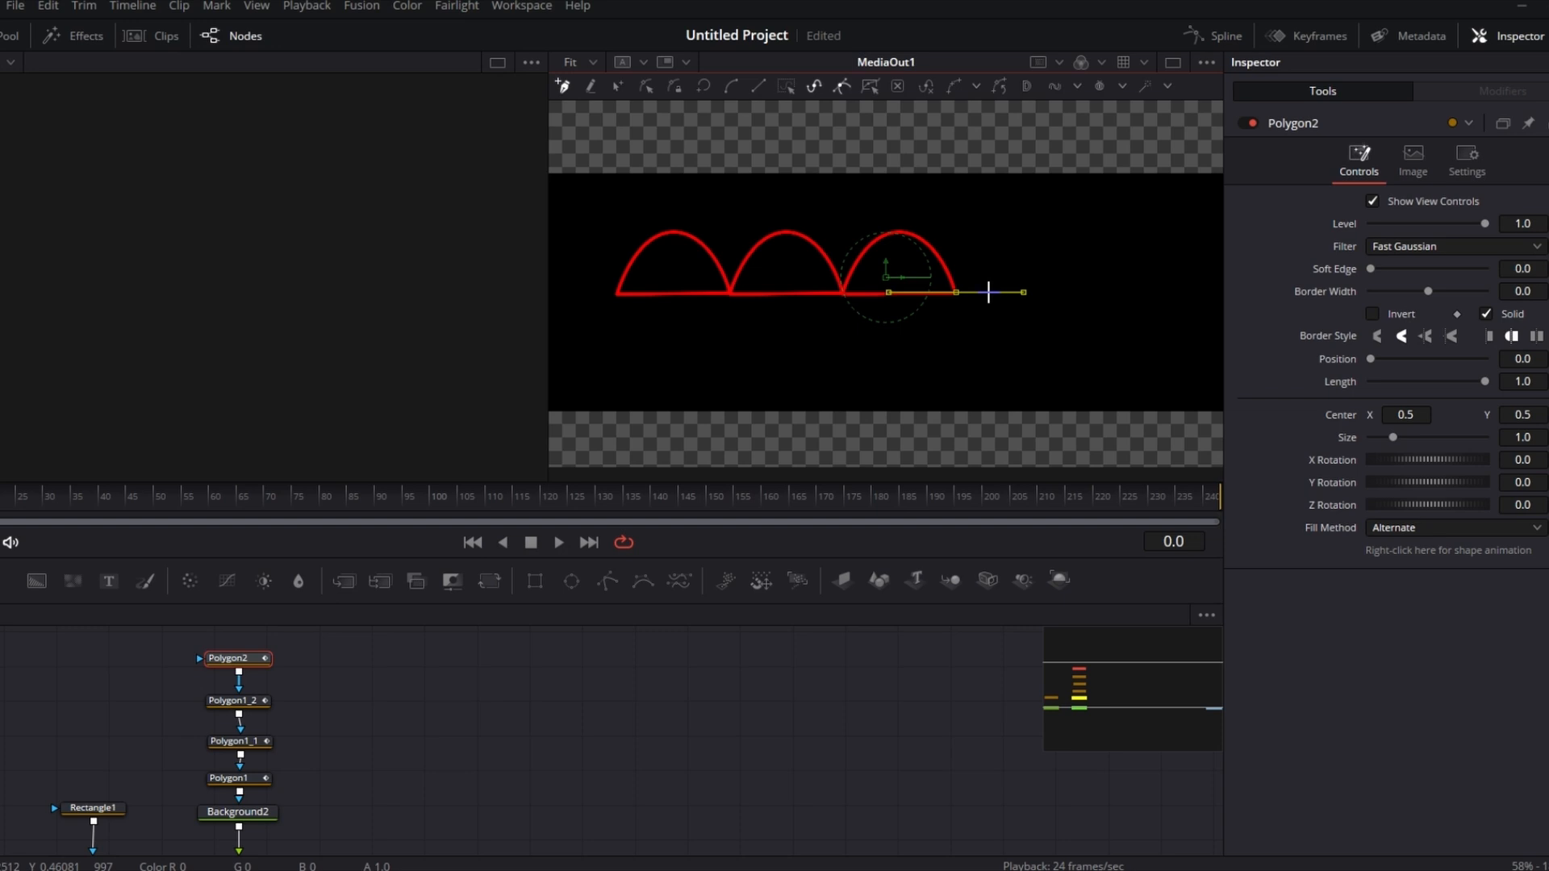
left_click(982, 292)
left_click(957, 293)
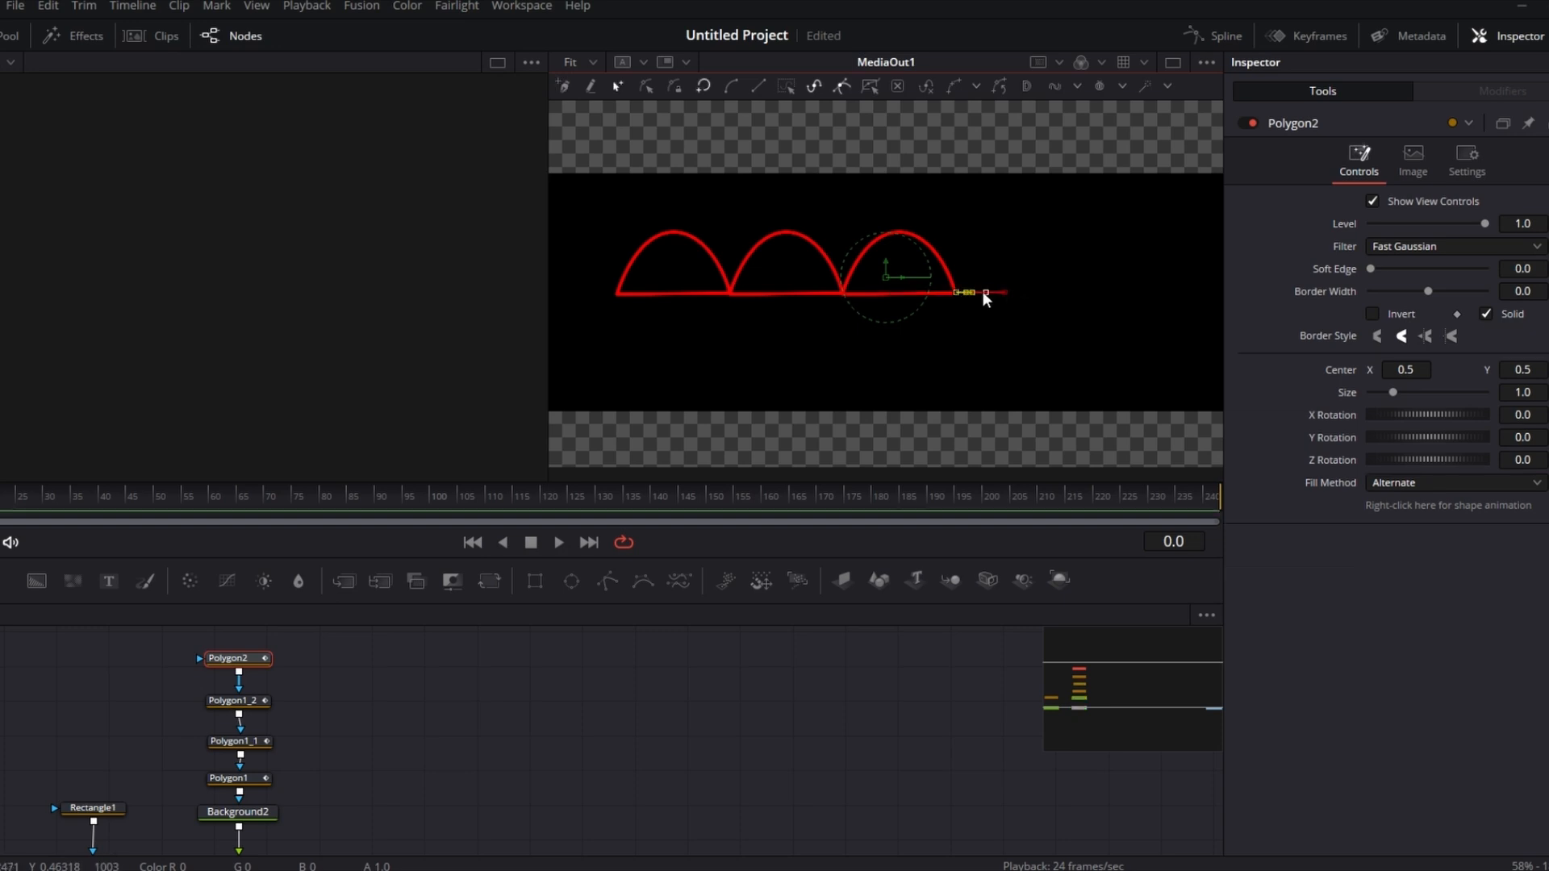
Step: Drag the new line's points and handles up into a small arch and turn off its Solid fill
left_click_drag(984, 293, 980, 280)
left_click_drag(972, 284, 988, 284)
left_click(979, 282)
left_click_drag(979, 282, 984, 269)
mouse_move(986, 268)
left_mouse_down()
mouse_move(978, 283)
mouse_move(981, 266)
left_mouse_up()
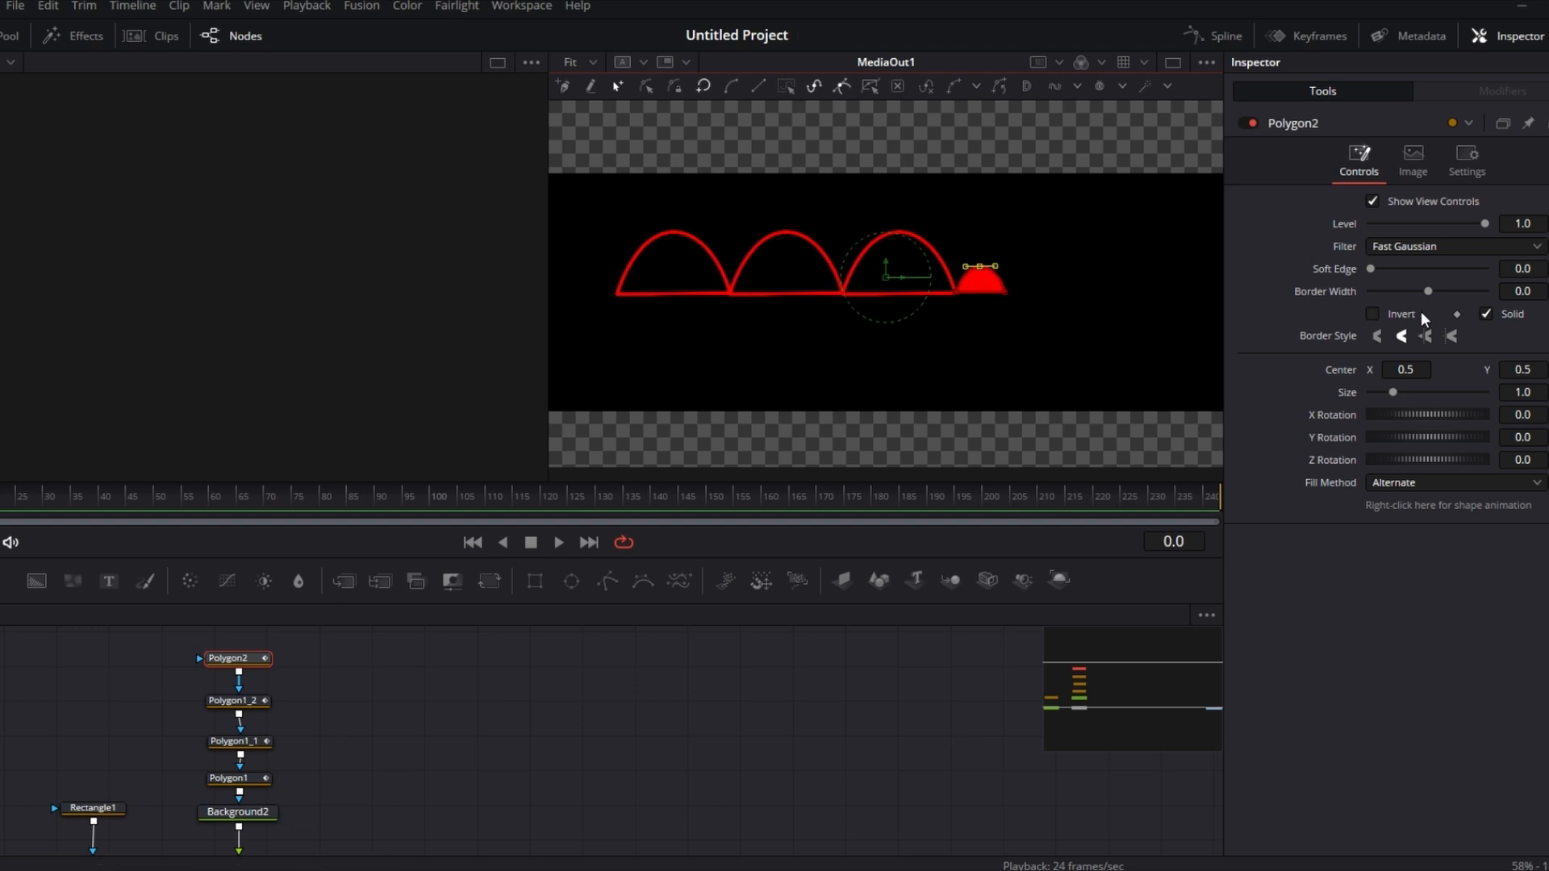
left_click(1485, 313)
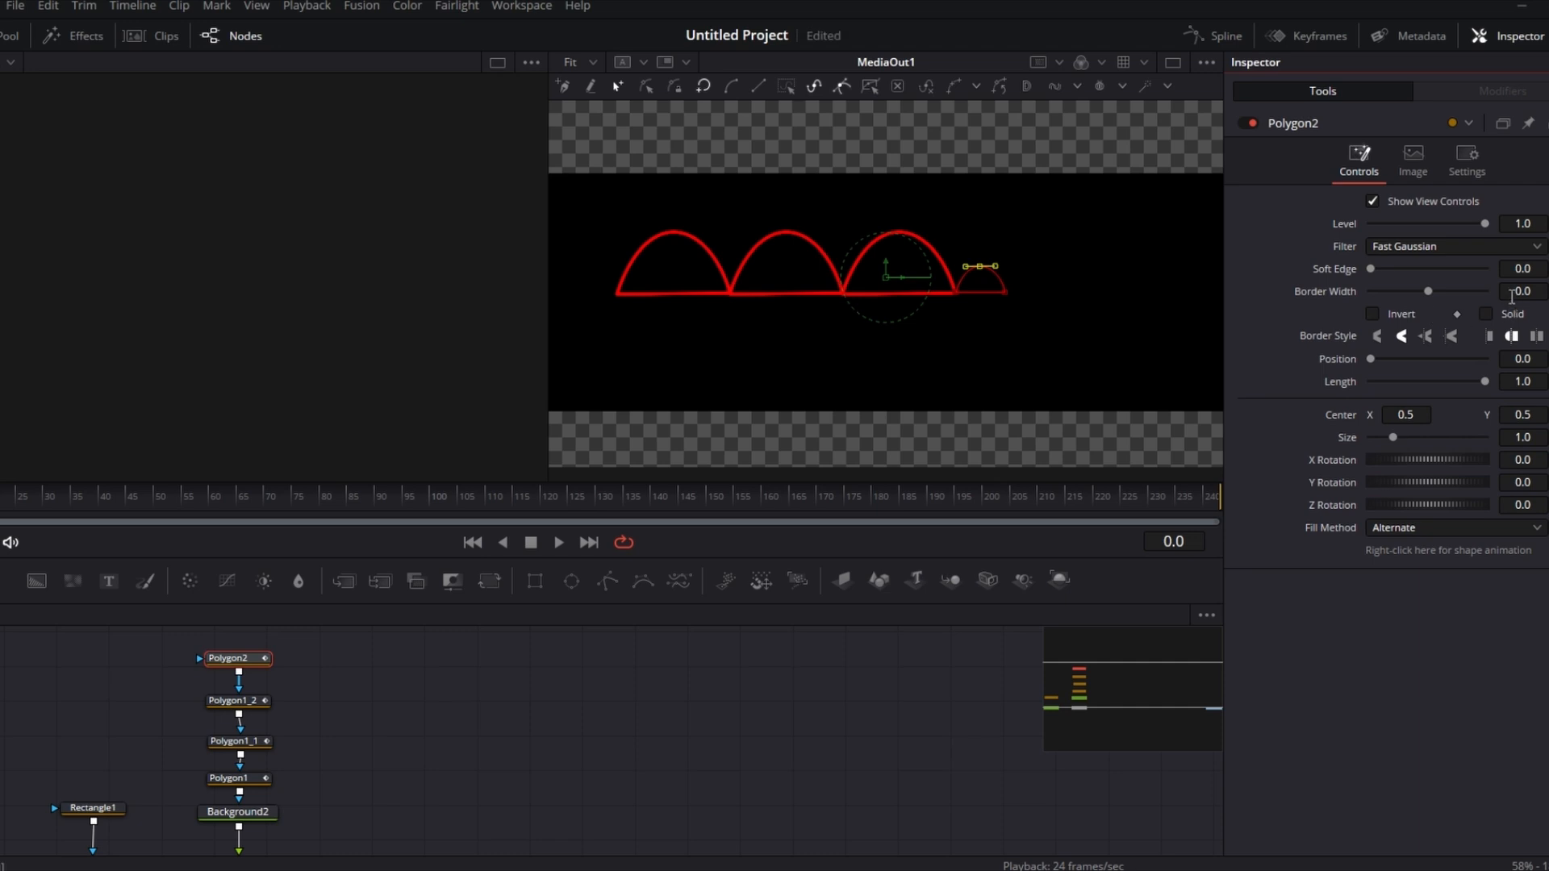
Step: Set the new small arch's border width to 0.005
left_click(1538, 288)
type("0.005")
key("Tab")
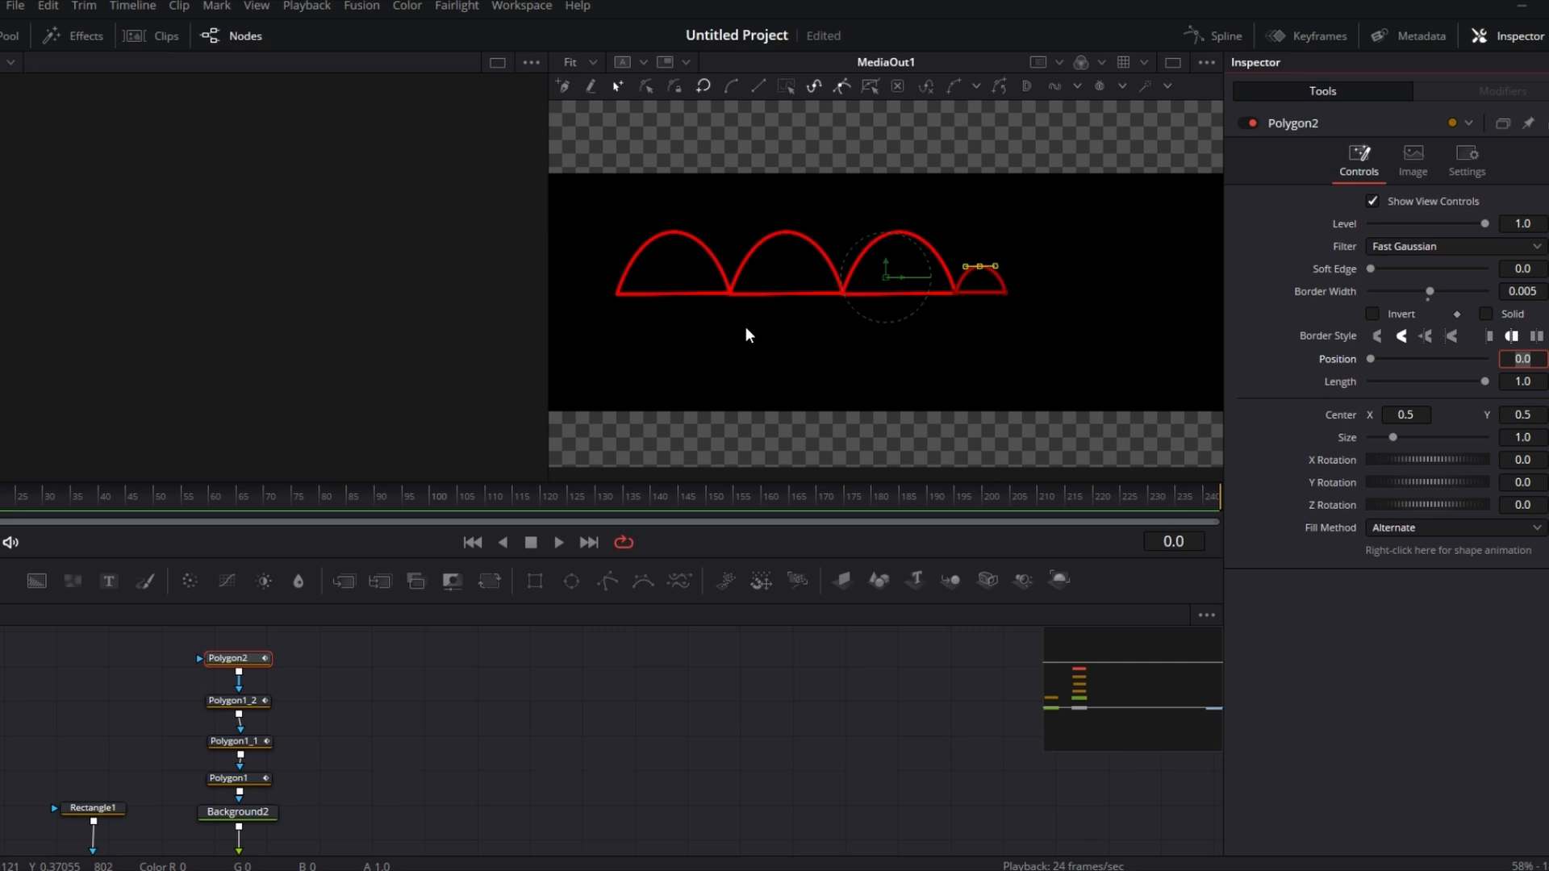
Step: Add a Background node colored yellow (#ffff00) and merge it into the main chain after Merge1
scroll(452, 778, "down", 2)
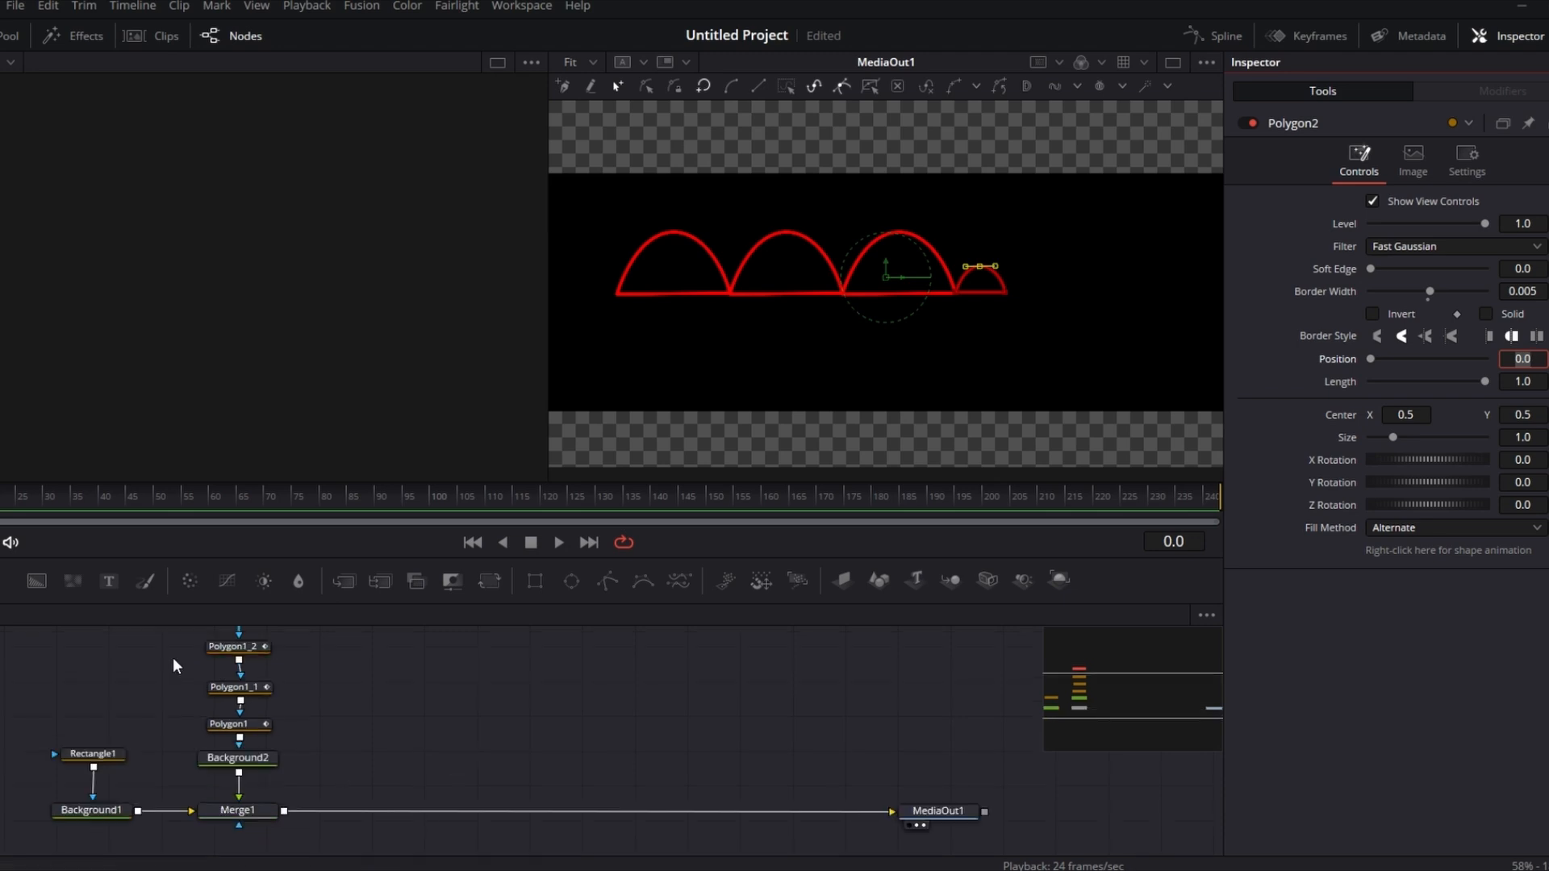
left_click_drag(26, 583, 381, 754)
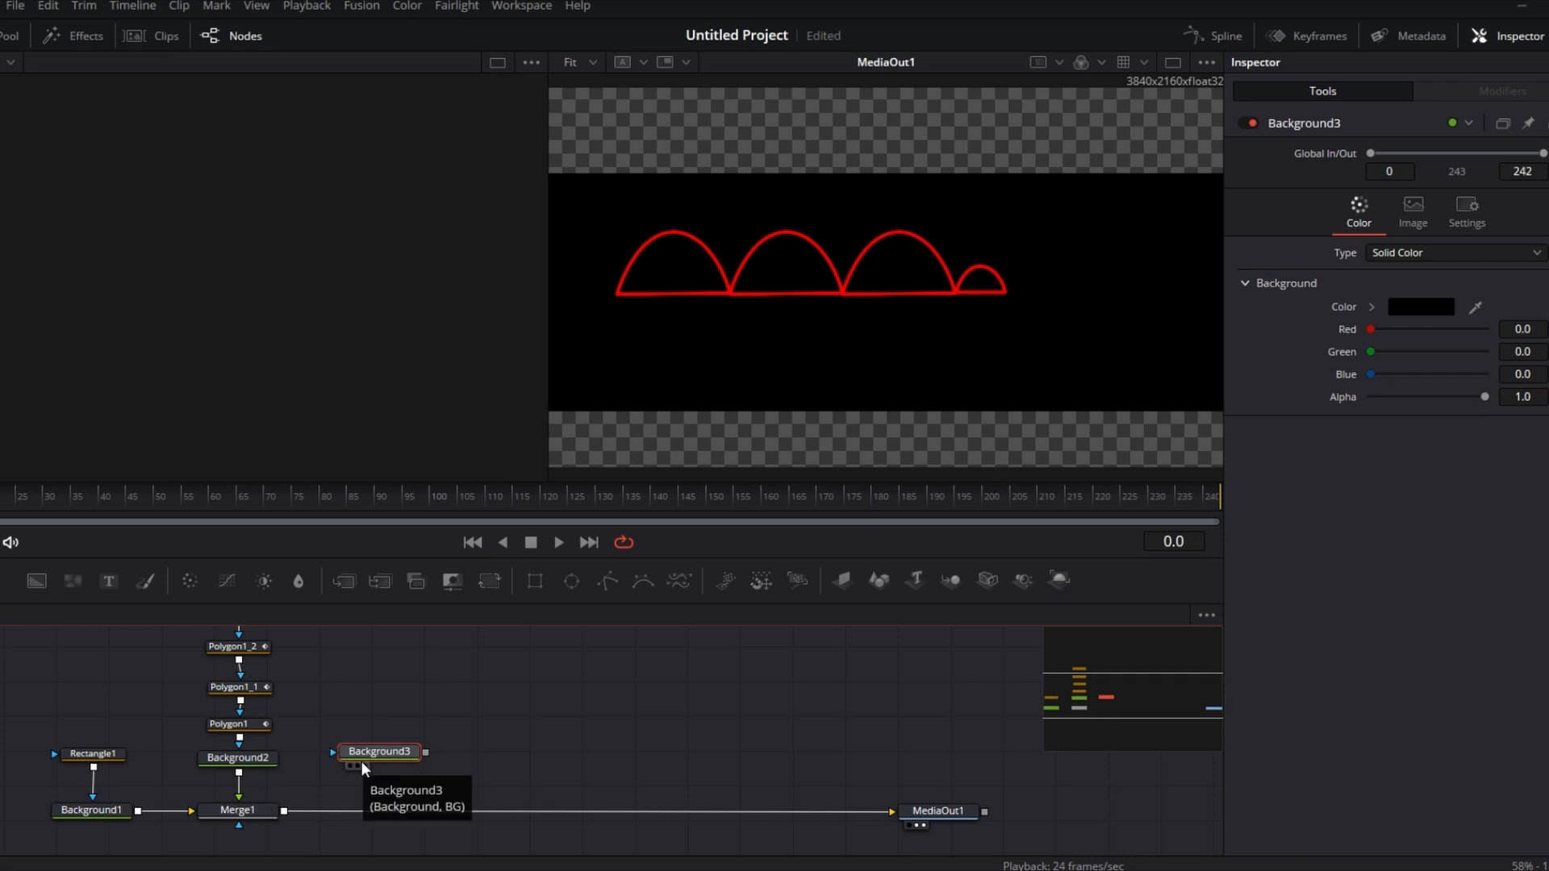
left_click(1414, 311)
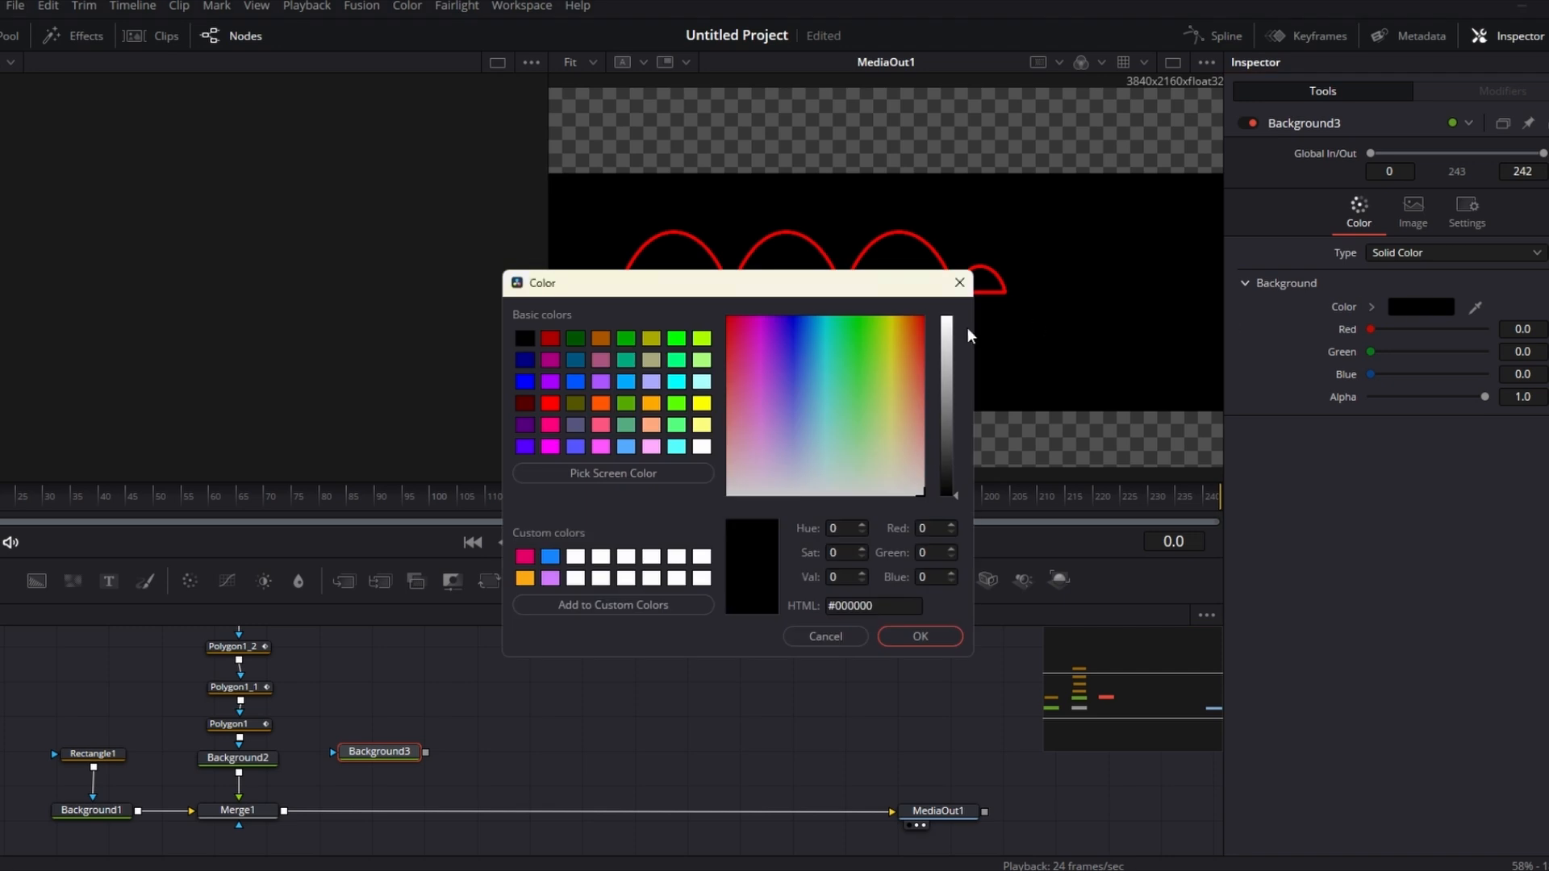
left_click(702, 403)
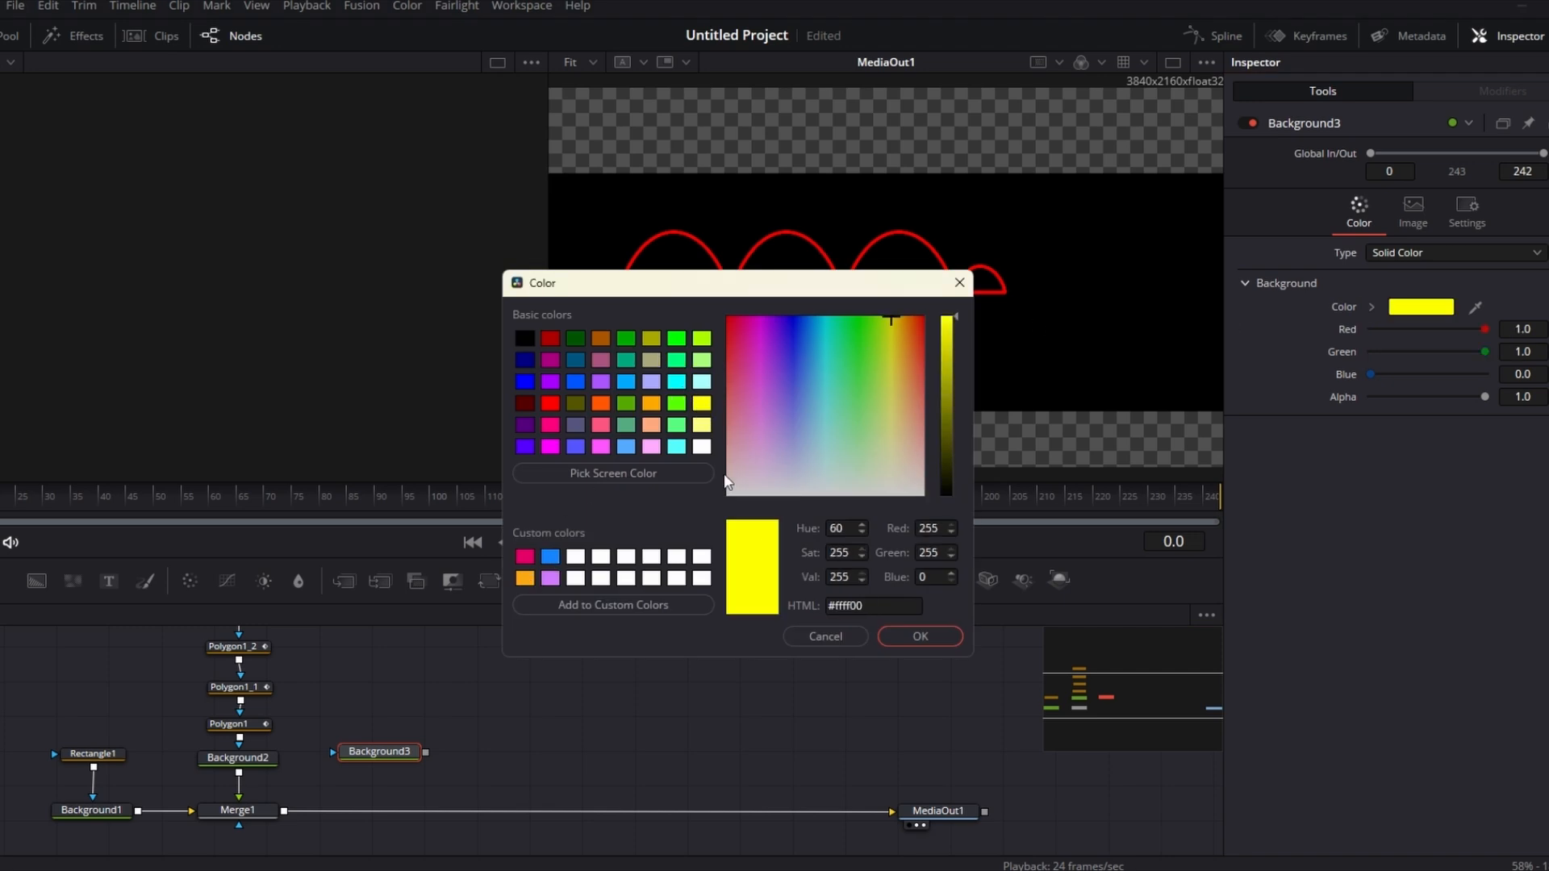
left_click(888, 636)
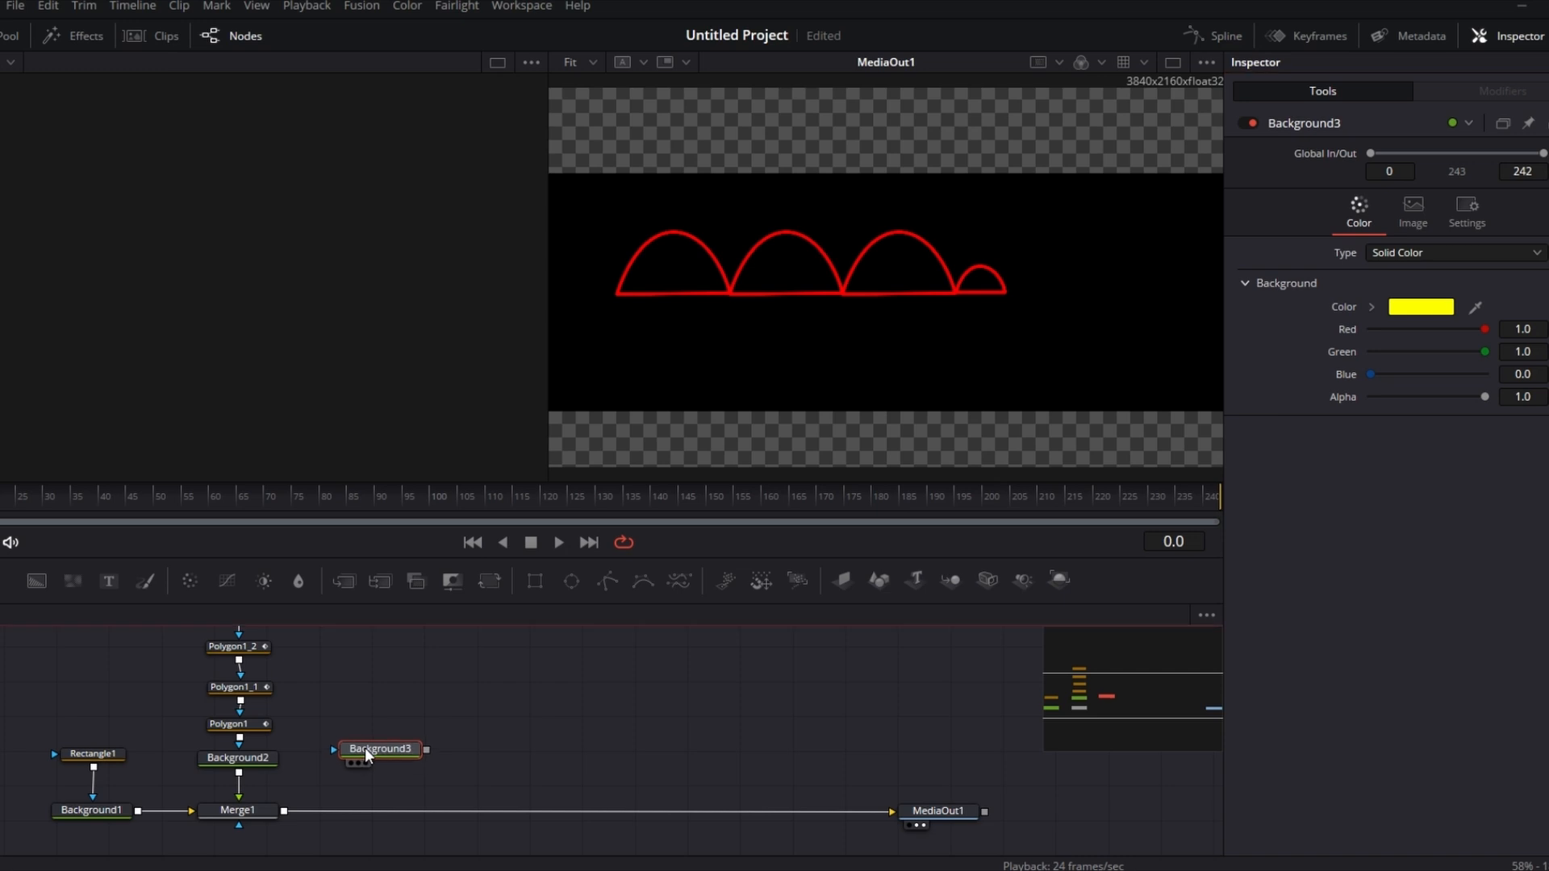
left_click_drag(365, 748, 285, 811)
left_click_drag(369, 744, 366, 758)
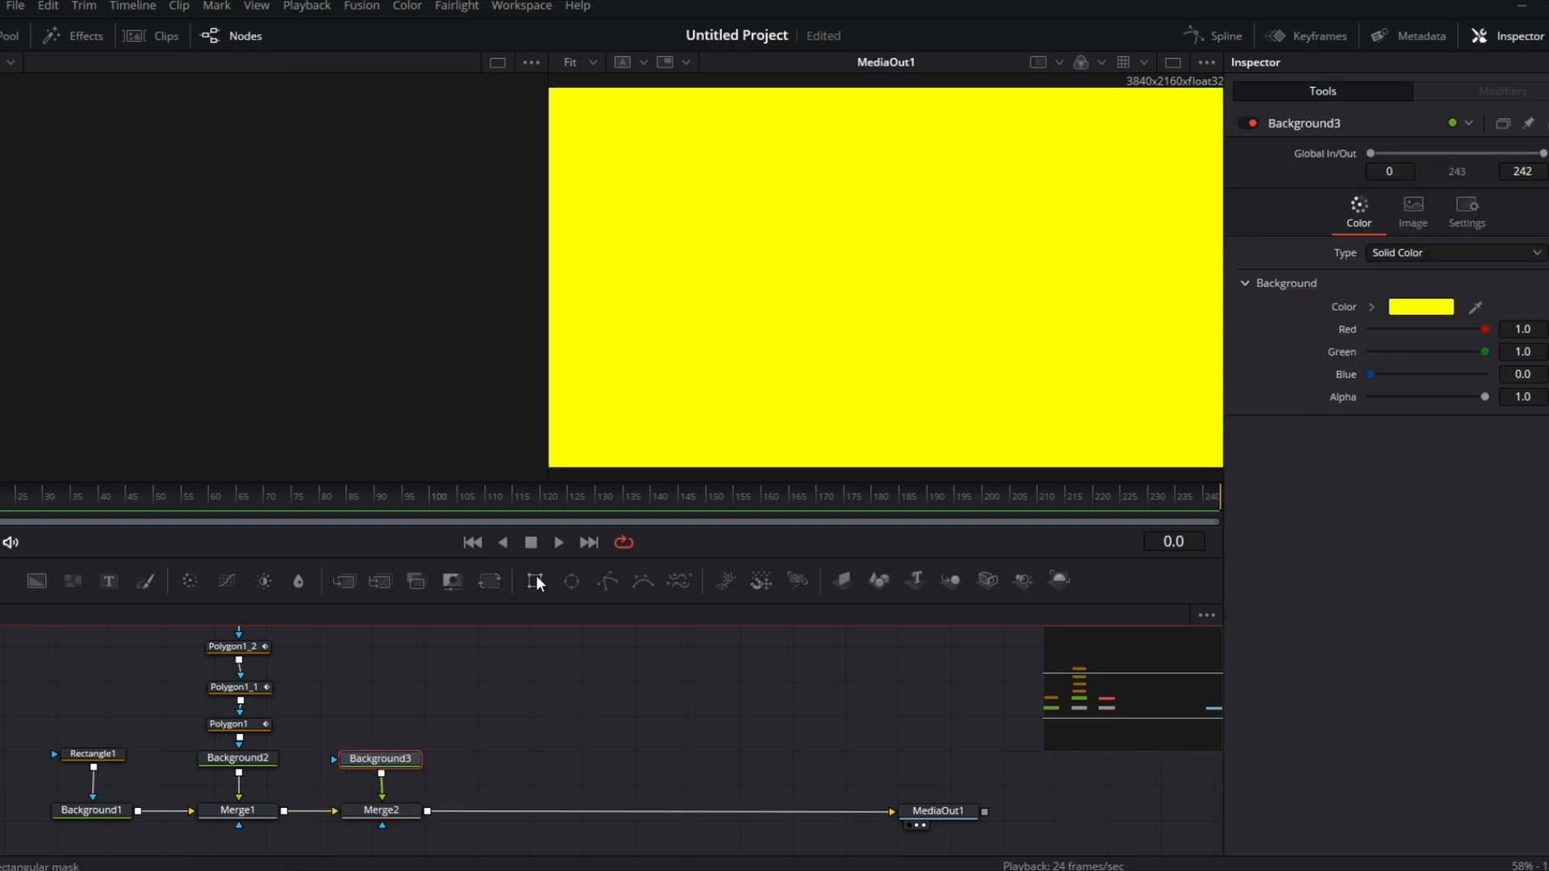
Step: Attach a Rectangle mask to the yellow background and shape it into a thin horizontal bar about 0.772 wide, centred at 0.408, 0.447
left_click_drag(533, 582, 381, 757)
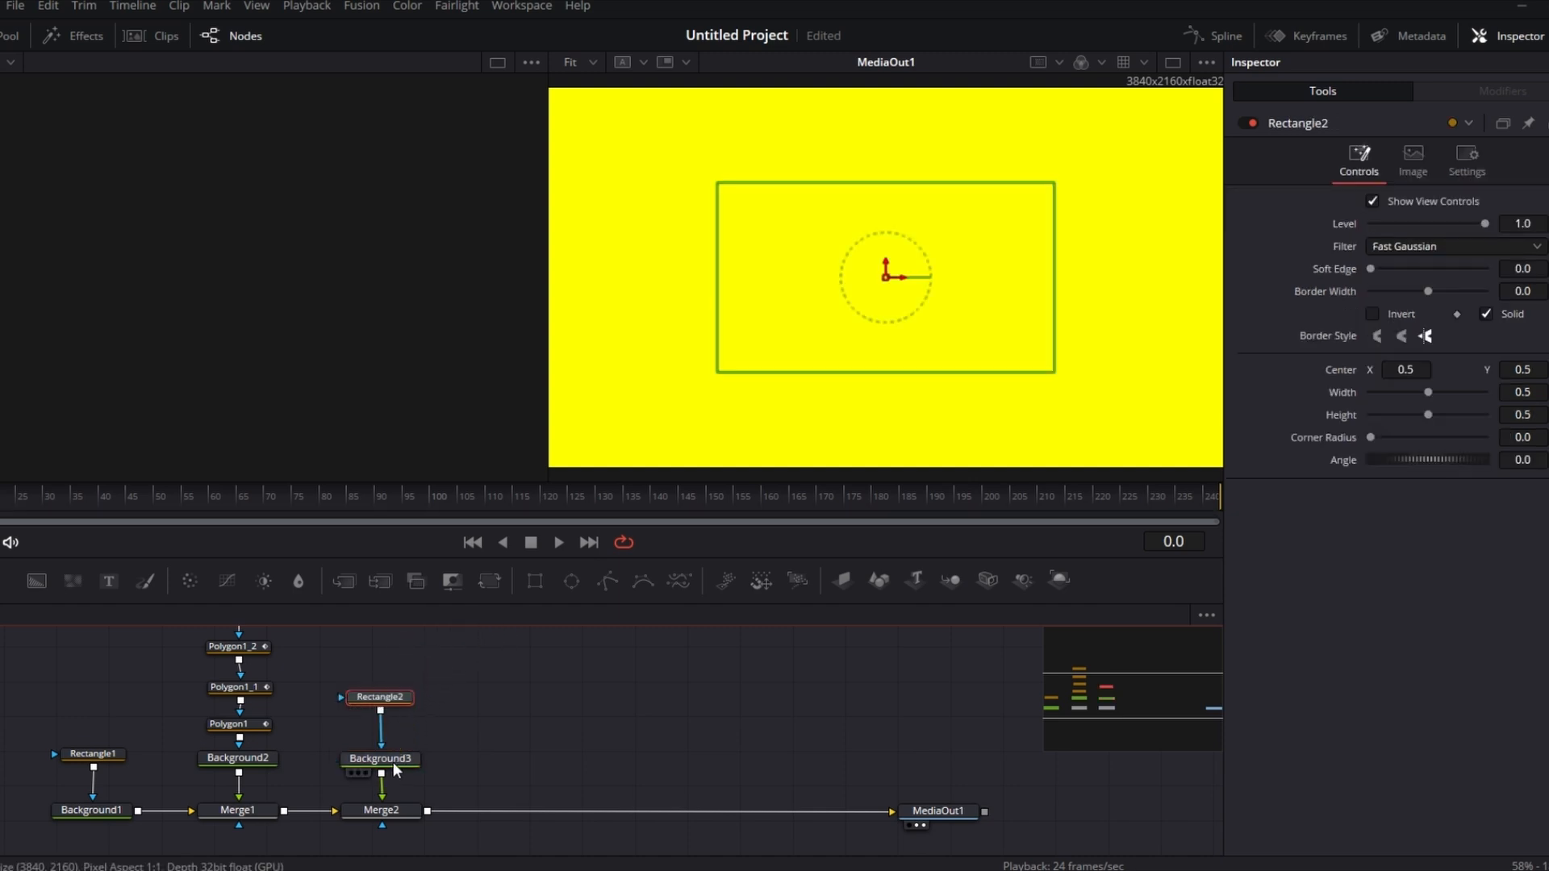
left_click_drag(376, 697, 370, 715)
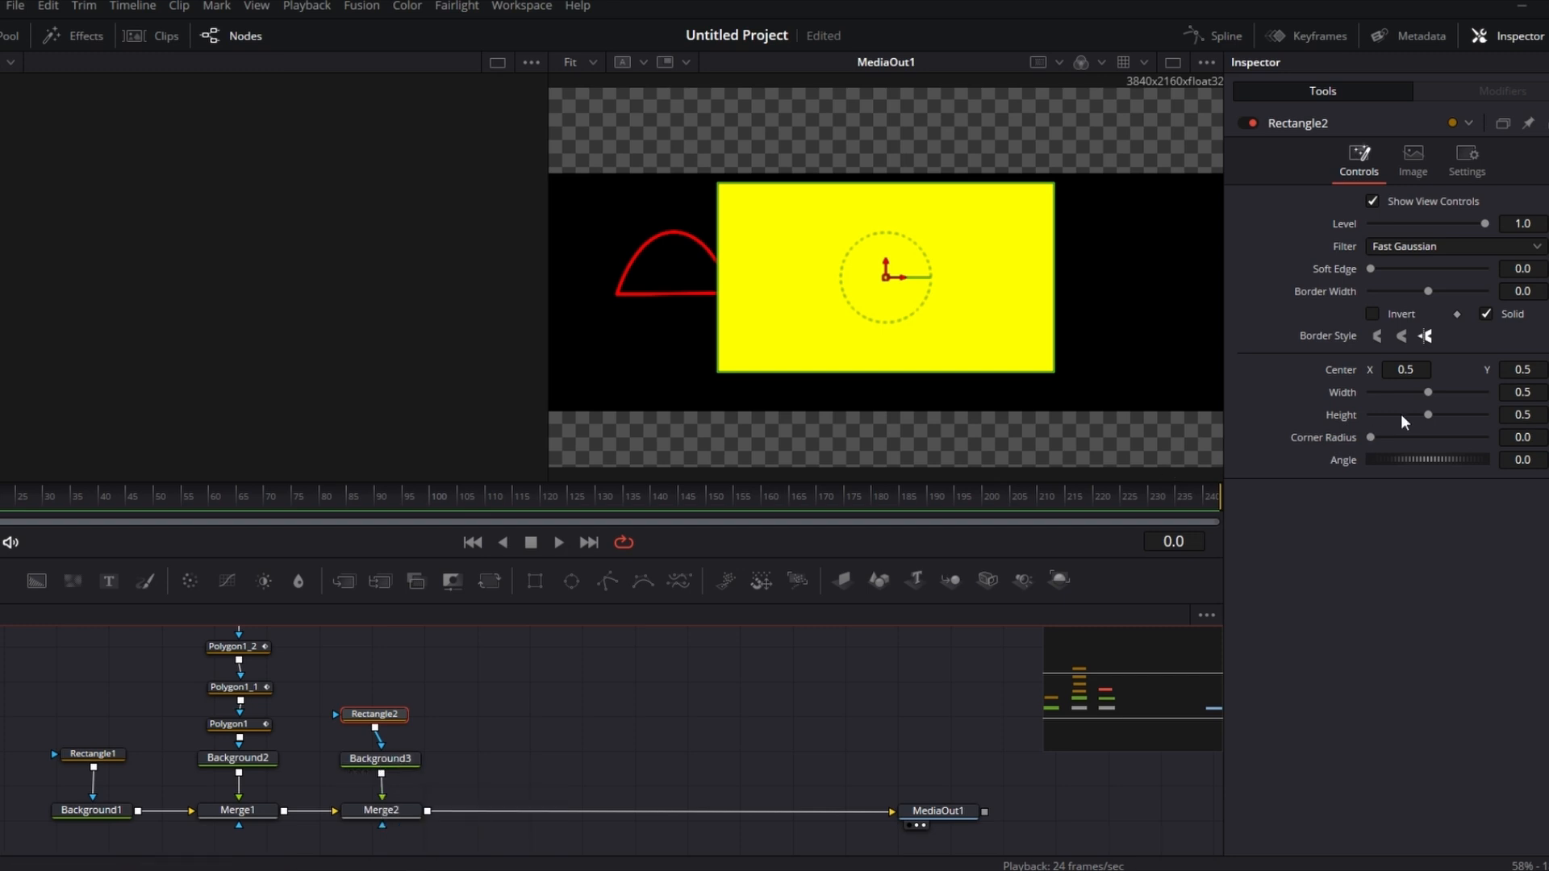
left_click_drag(1428, 414, 1341, 369)
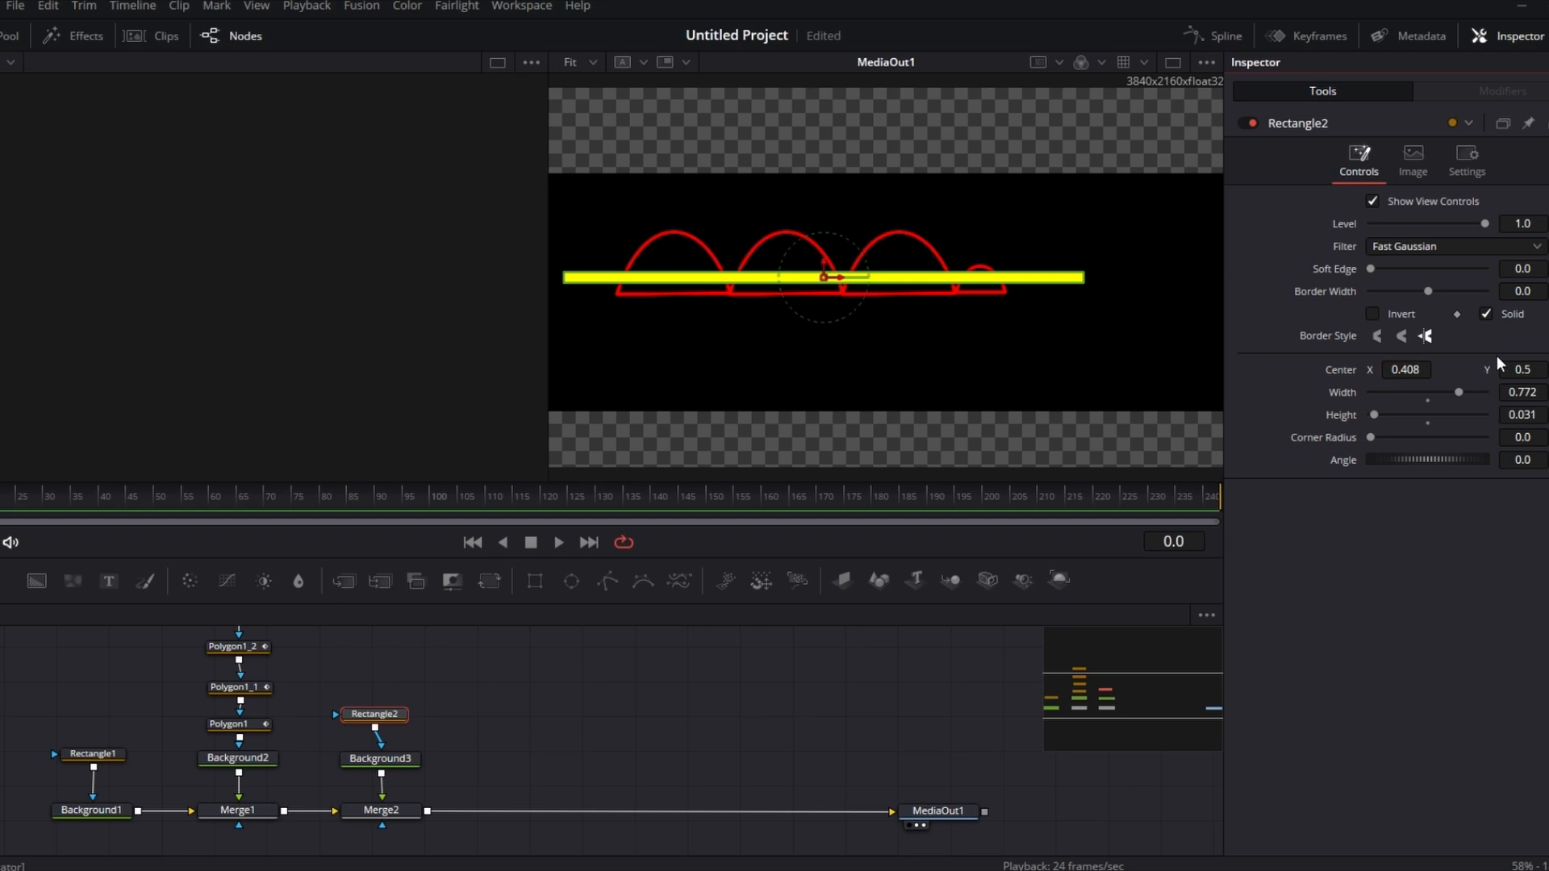
left_click_drag(1525, 369, 1481, 369)
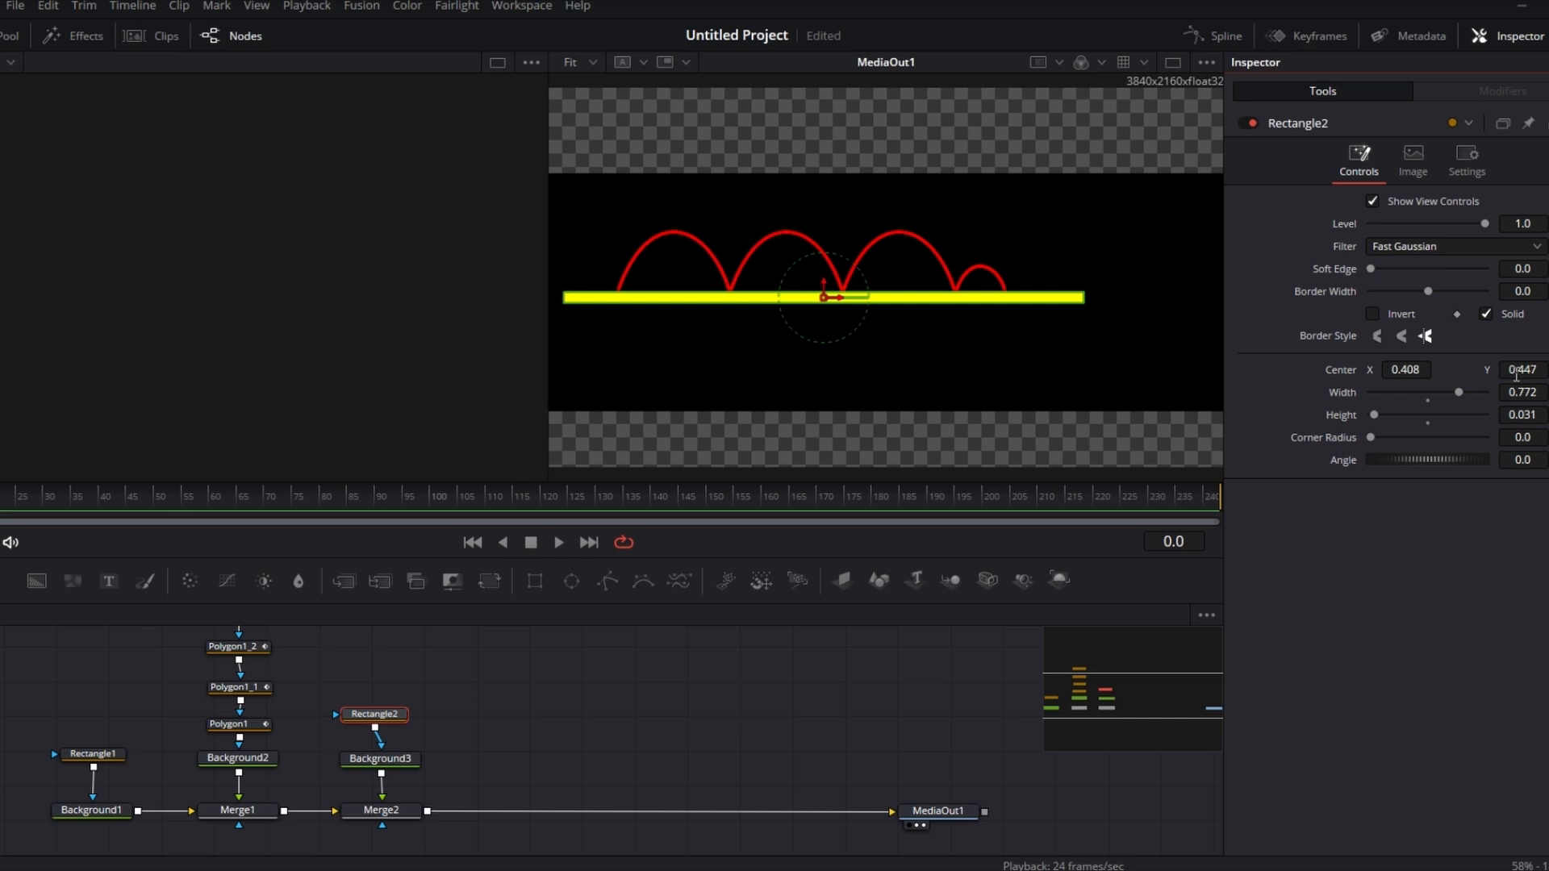
Step: Inspect the small arch's end points against the yellow bar, then reselect the bar's rectangle mask
scroll(389, 684, "up", 2)
scroll(383, 682, "up", 2)
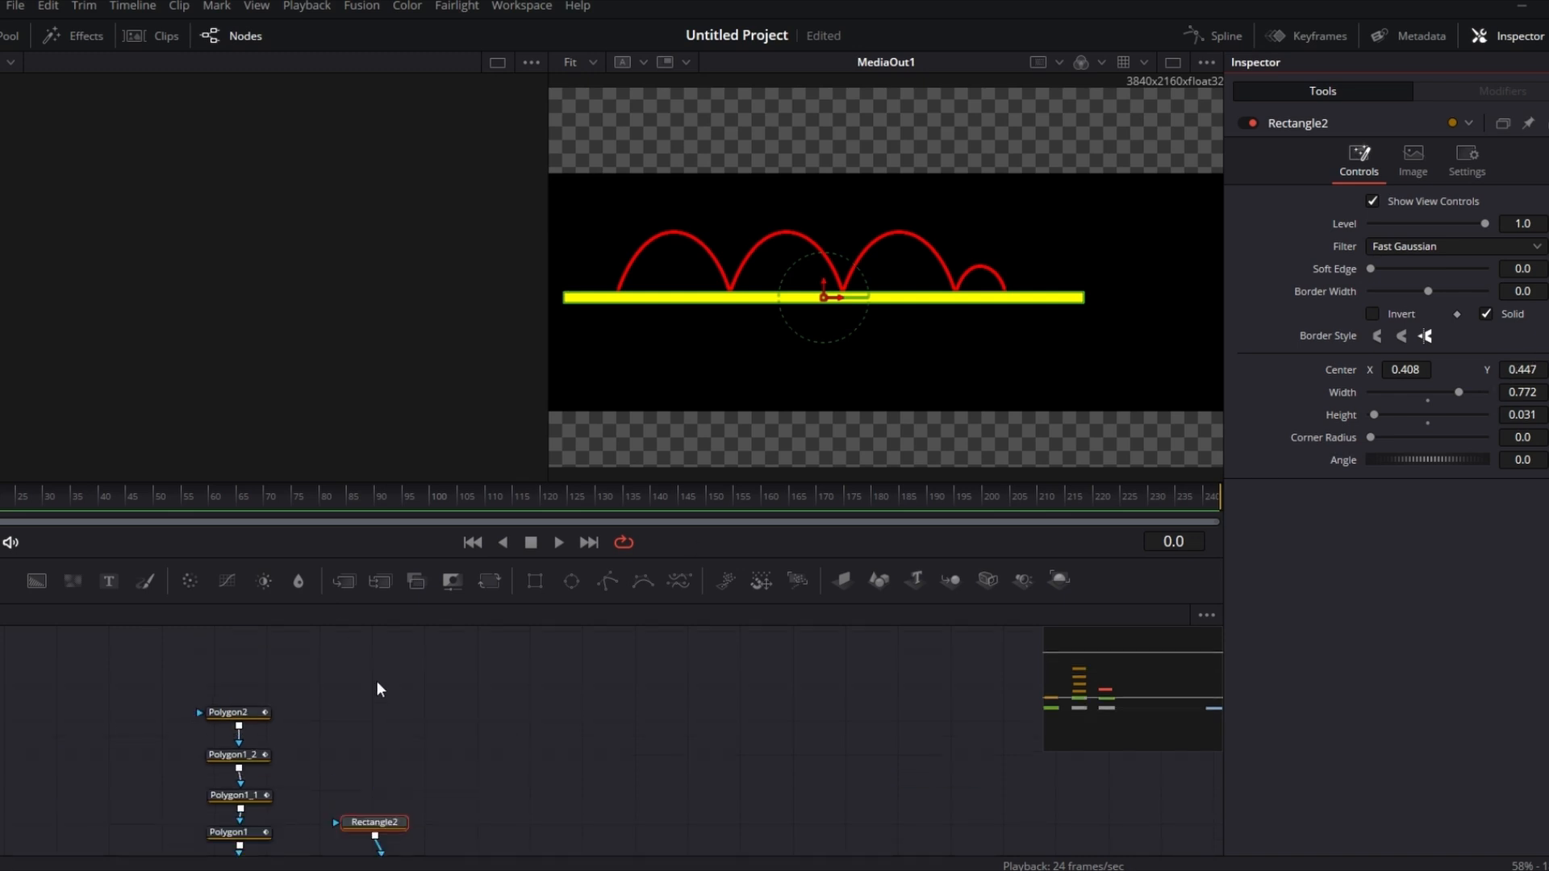
left_click(230, 713)
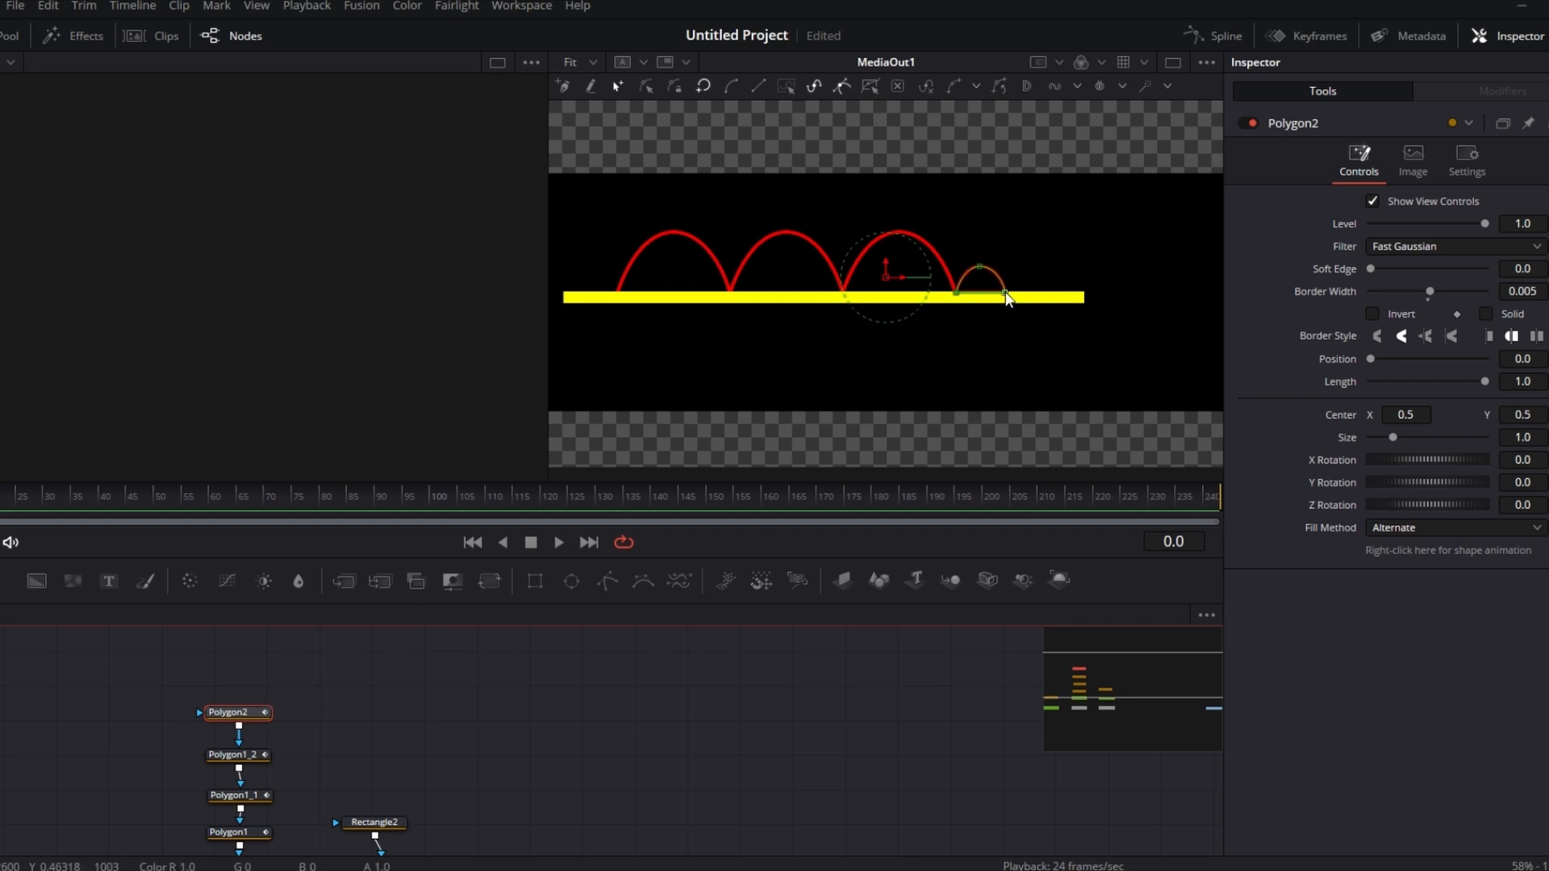
left_click_drag(1006, 296, 1005, 296)
left_click(957, 289)
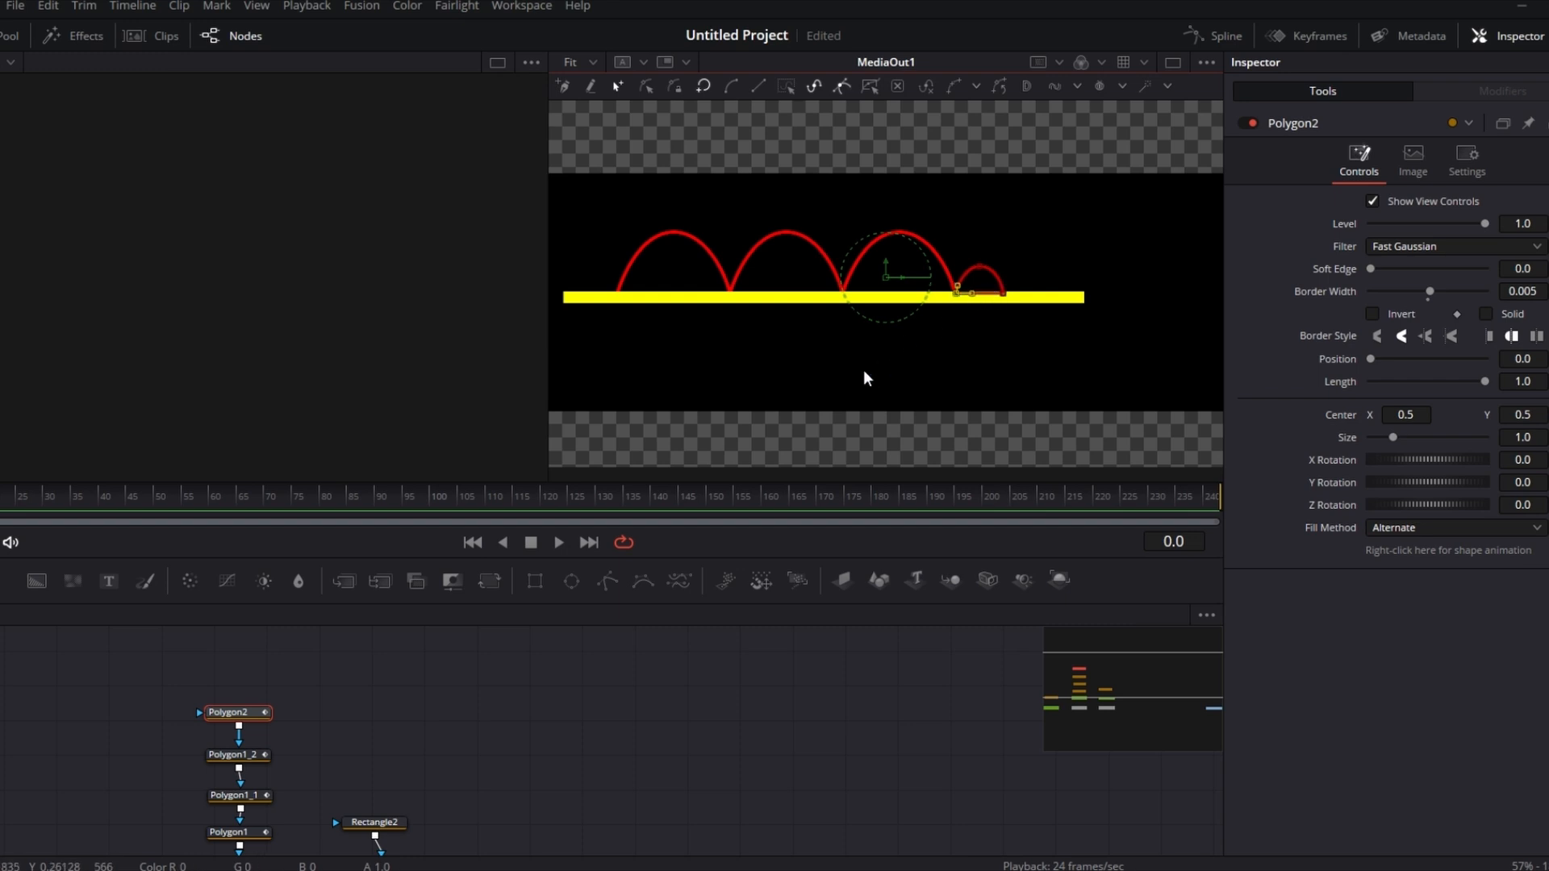
left_click(374, 822)
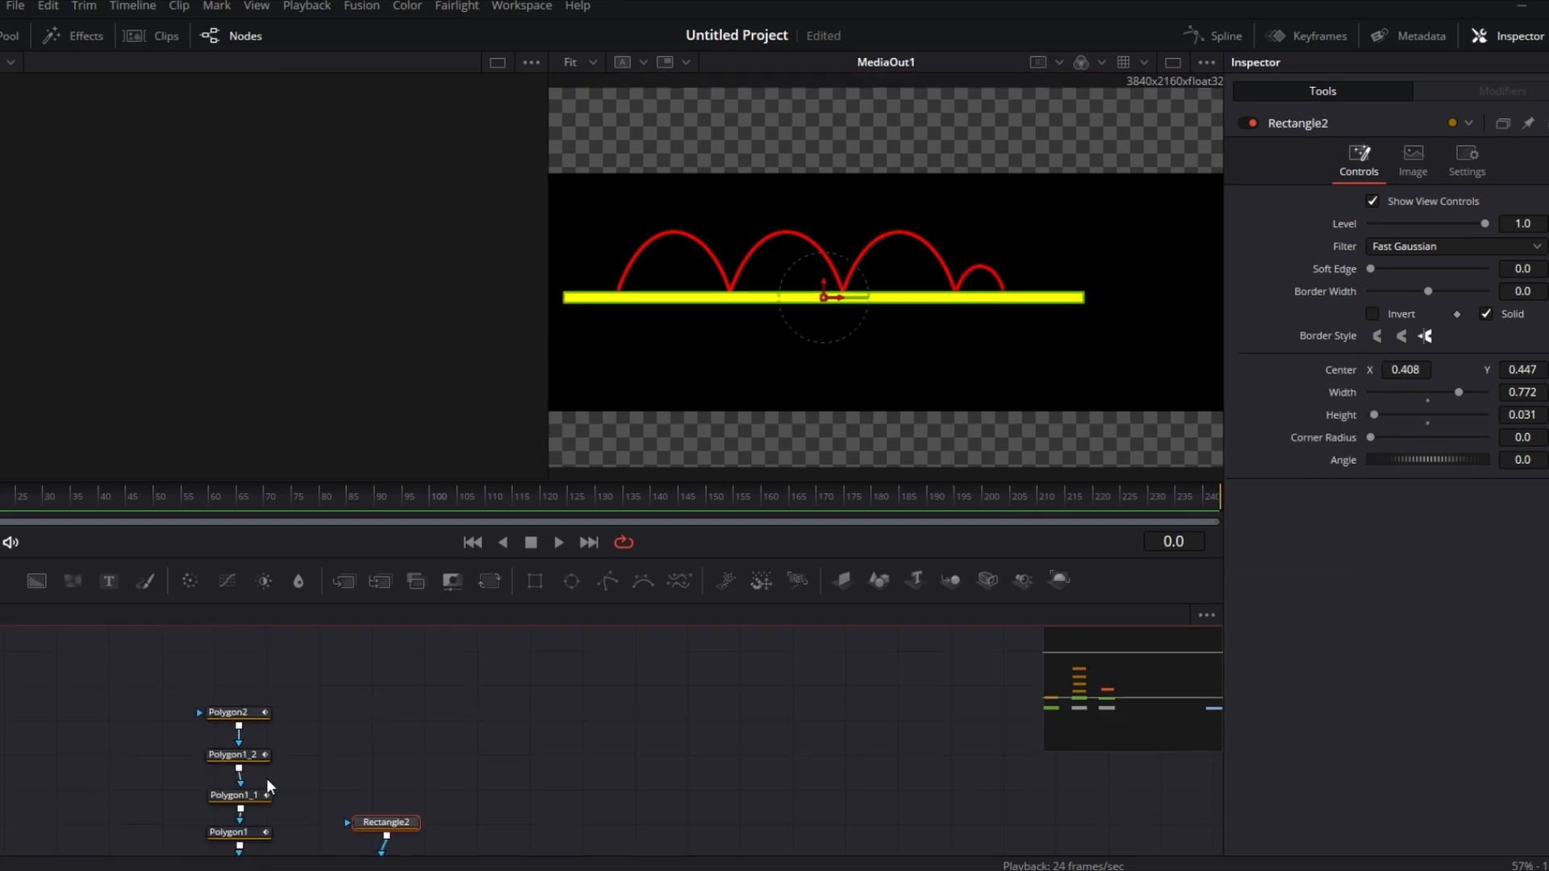
Step: Thin the yellow bar's height to 0.011 and set its Center Y to 0.458
scroll(414, 748, "down", 3)
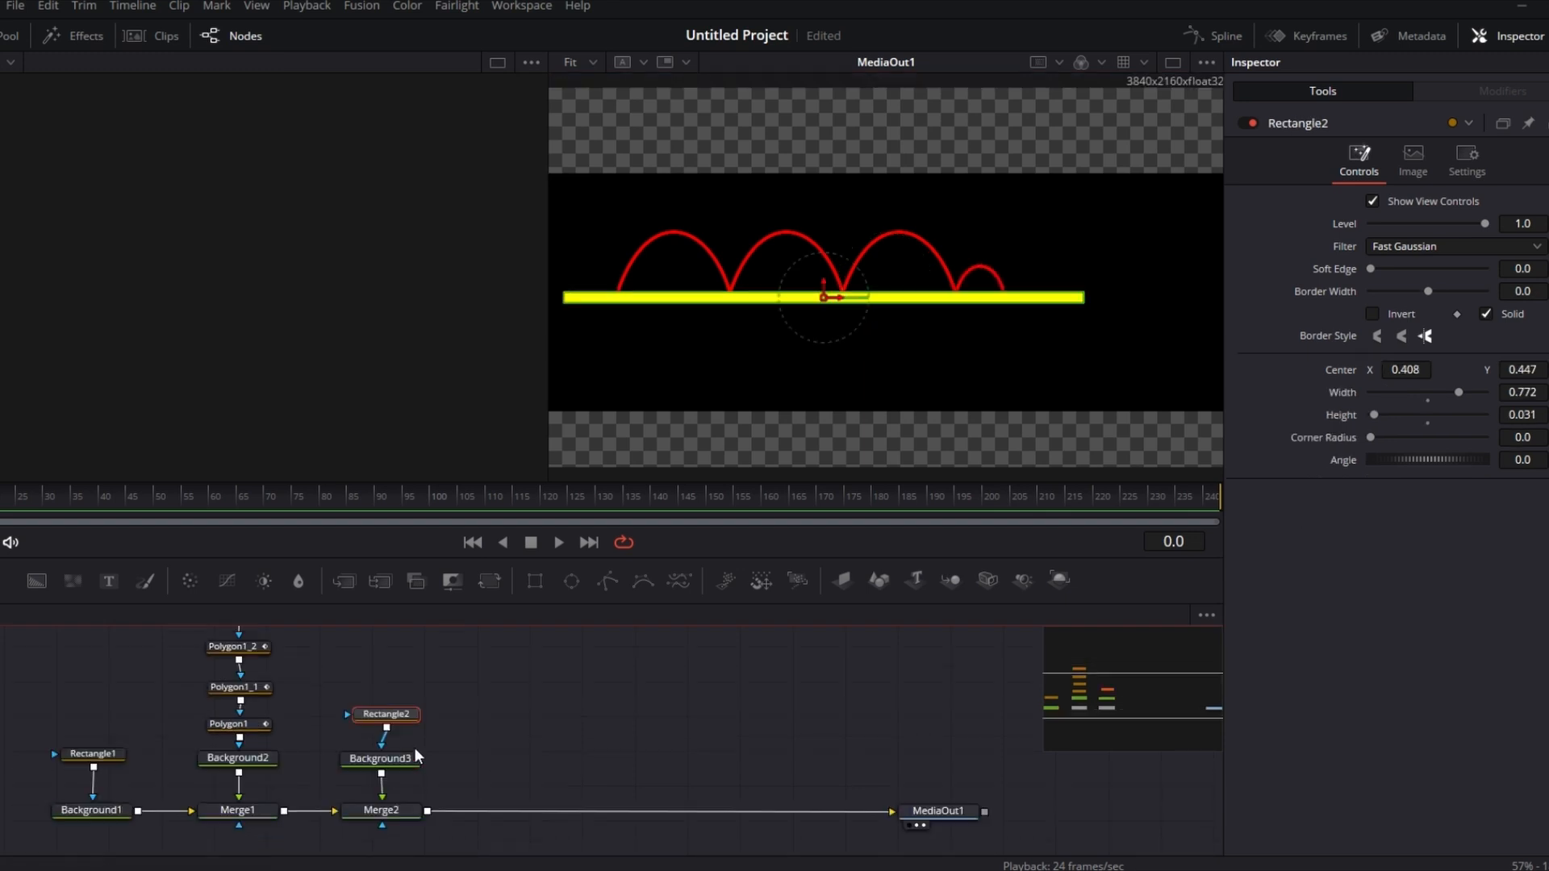
left_click_drag(398, 728, 375, 718)
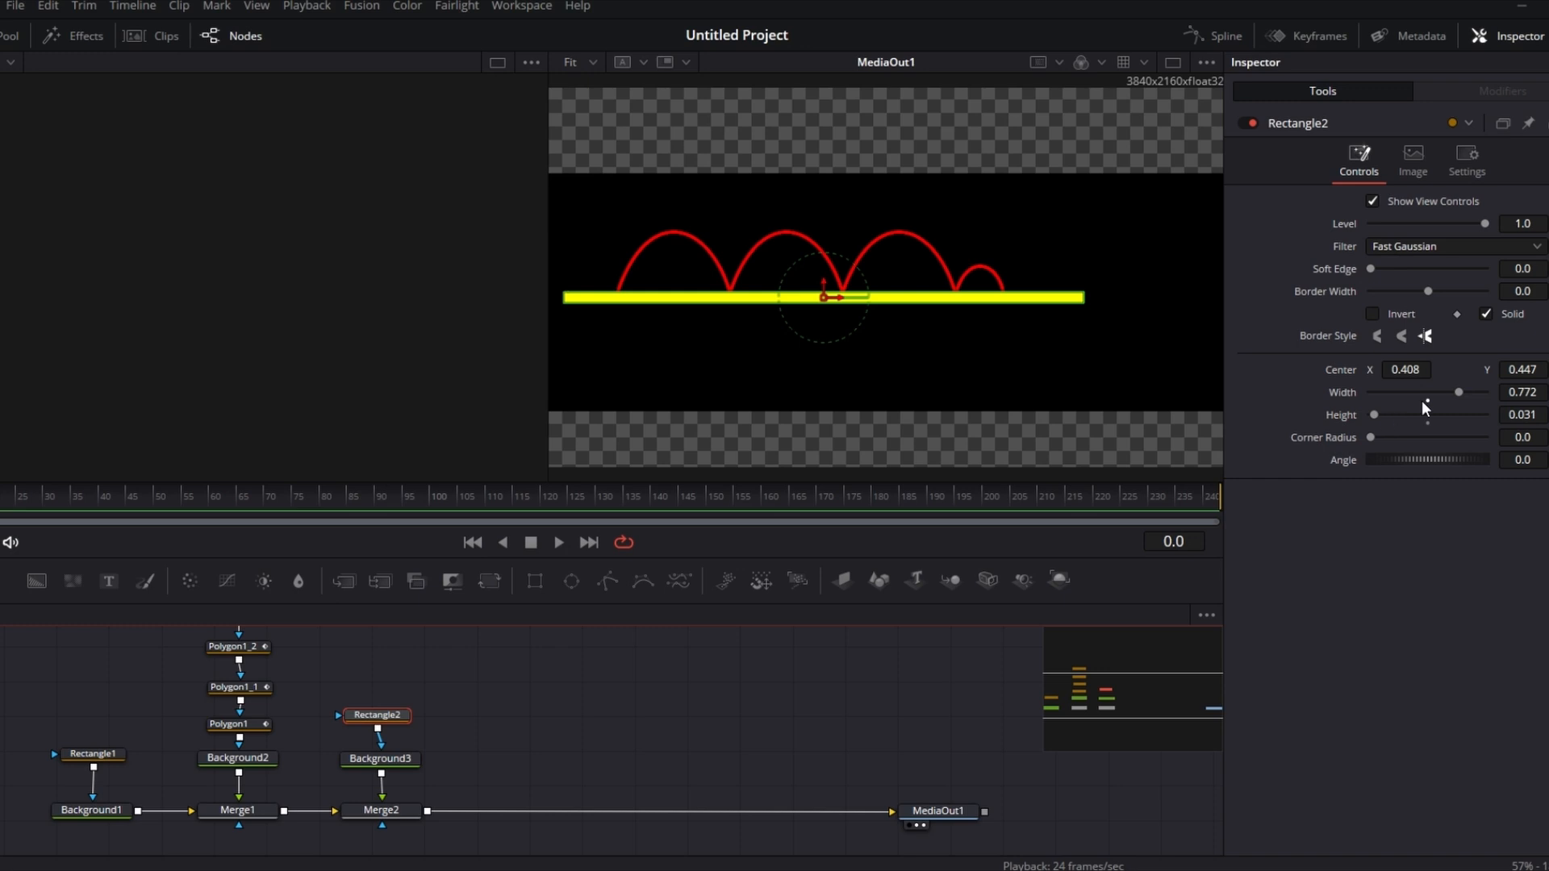
left_click_drag(1375, 415, 1373, 413)
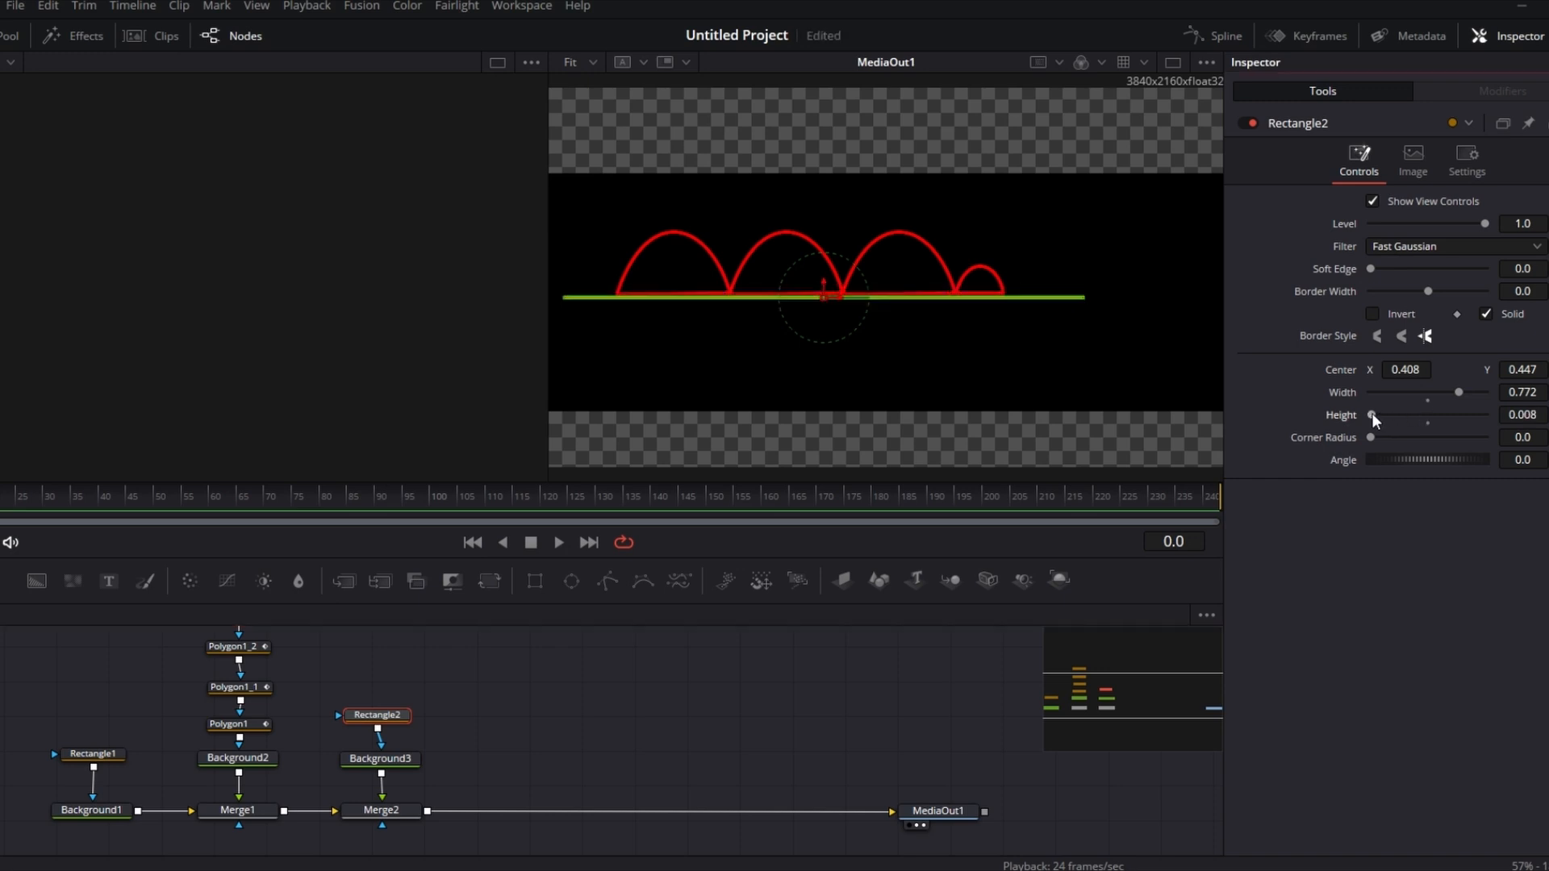
left_click_drag(1523, 369, 1533, 370)
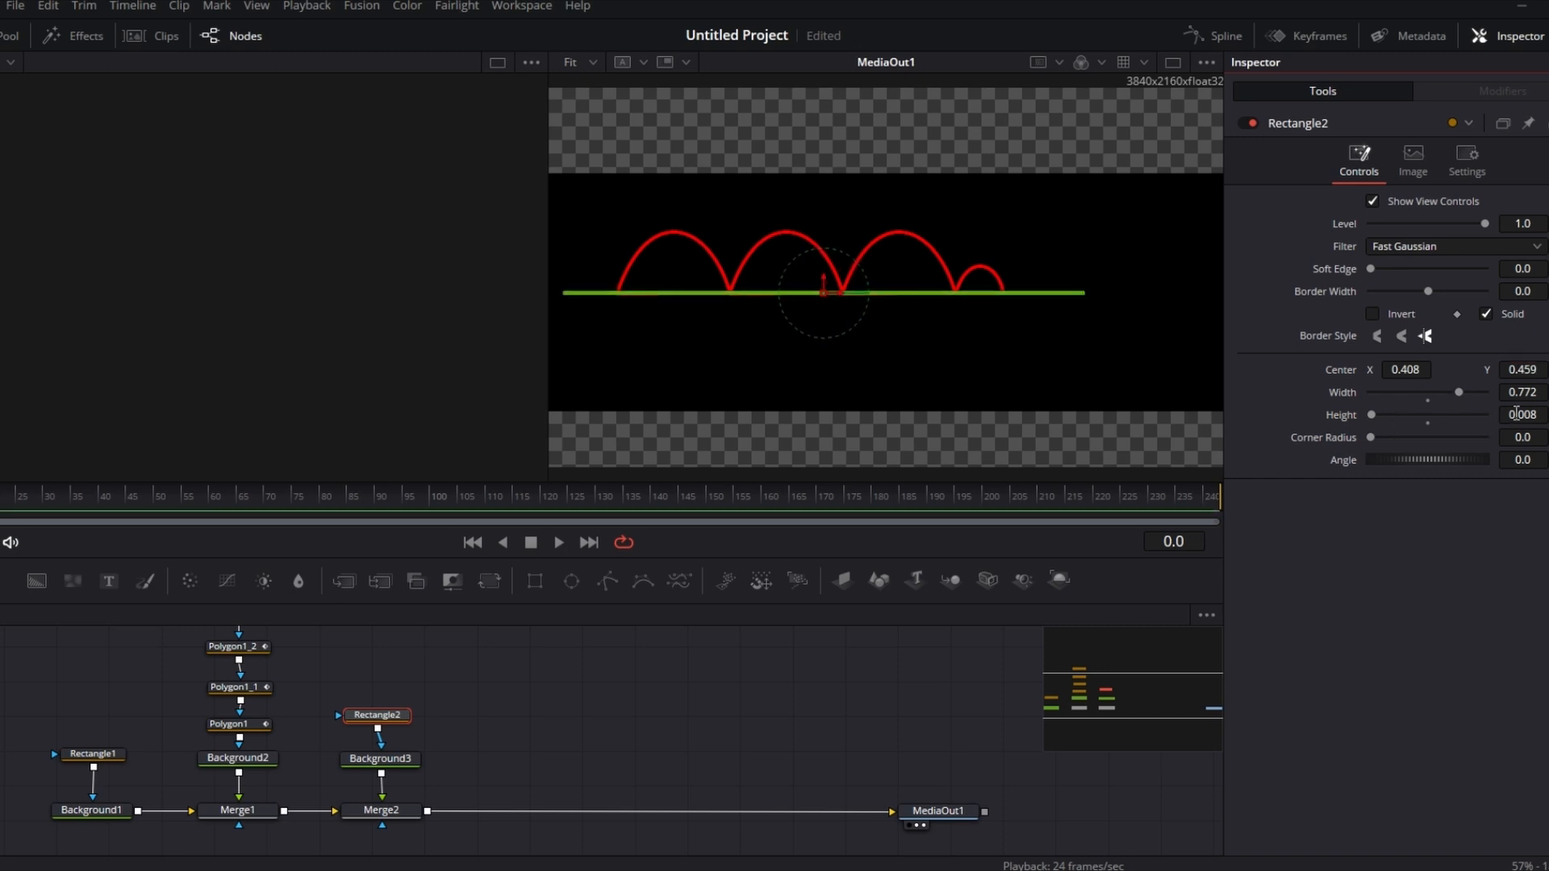
left_click_drag(1523, 415, 1537, 371)
left_click(1532, 368)
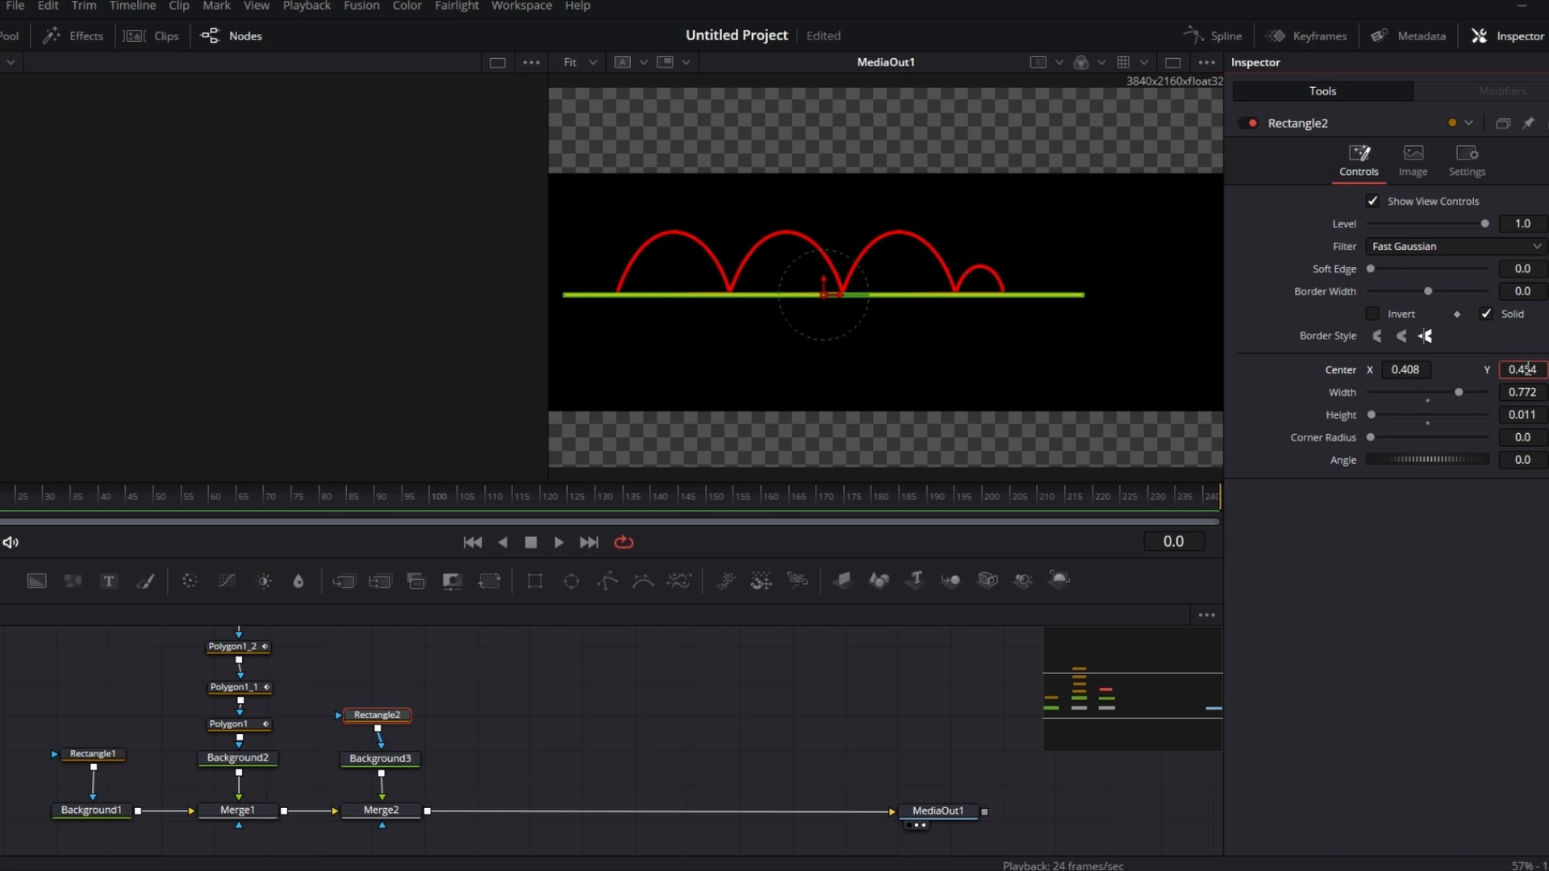
left_click(1495, 515)
left_click_drag(1528, 369, 1529, 369)
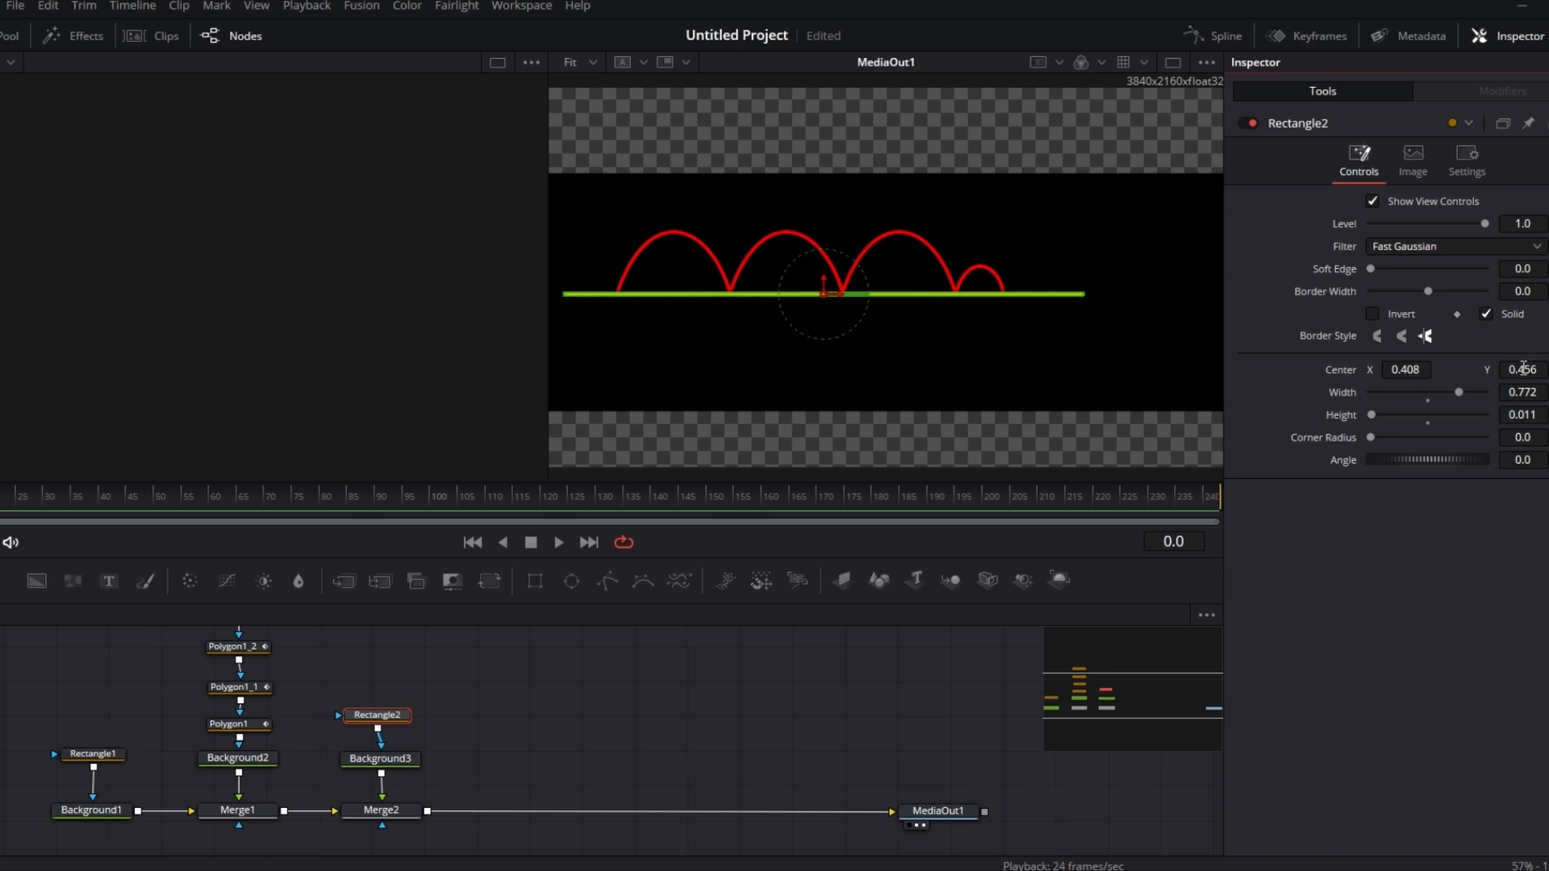
left_click_drag(1521, 369, 1523, 368)
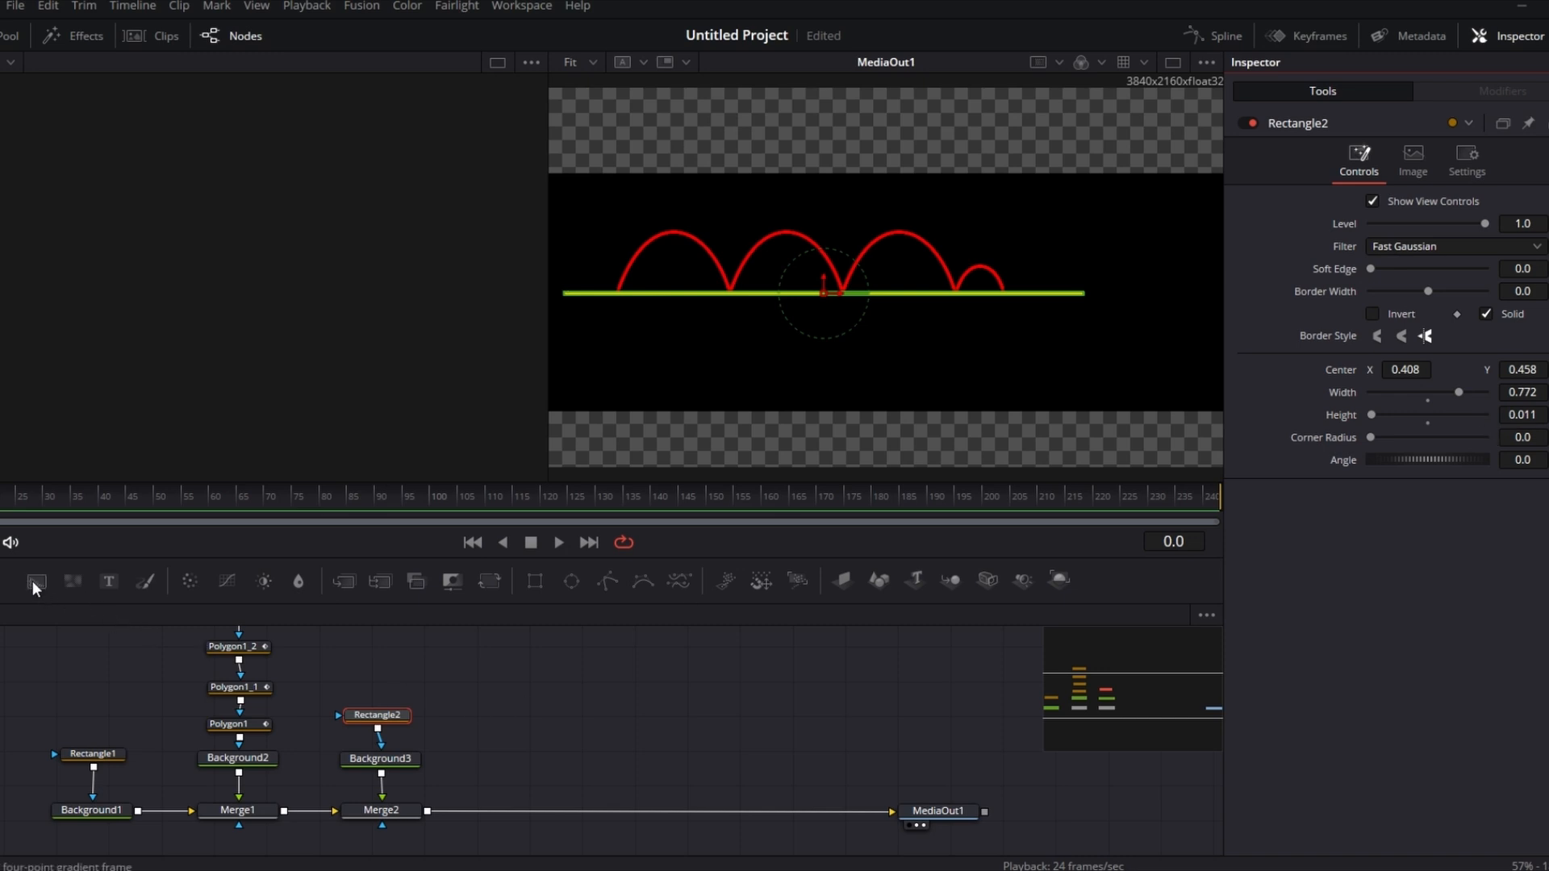
Step: Add a white Background node merged into the chain after the yellow bar's merge
left_click_drag(36, 583, 436, 810)
left_click(525, 717)
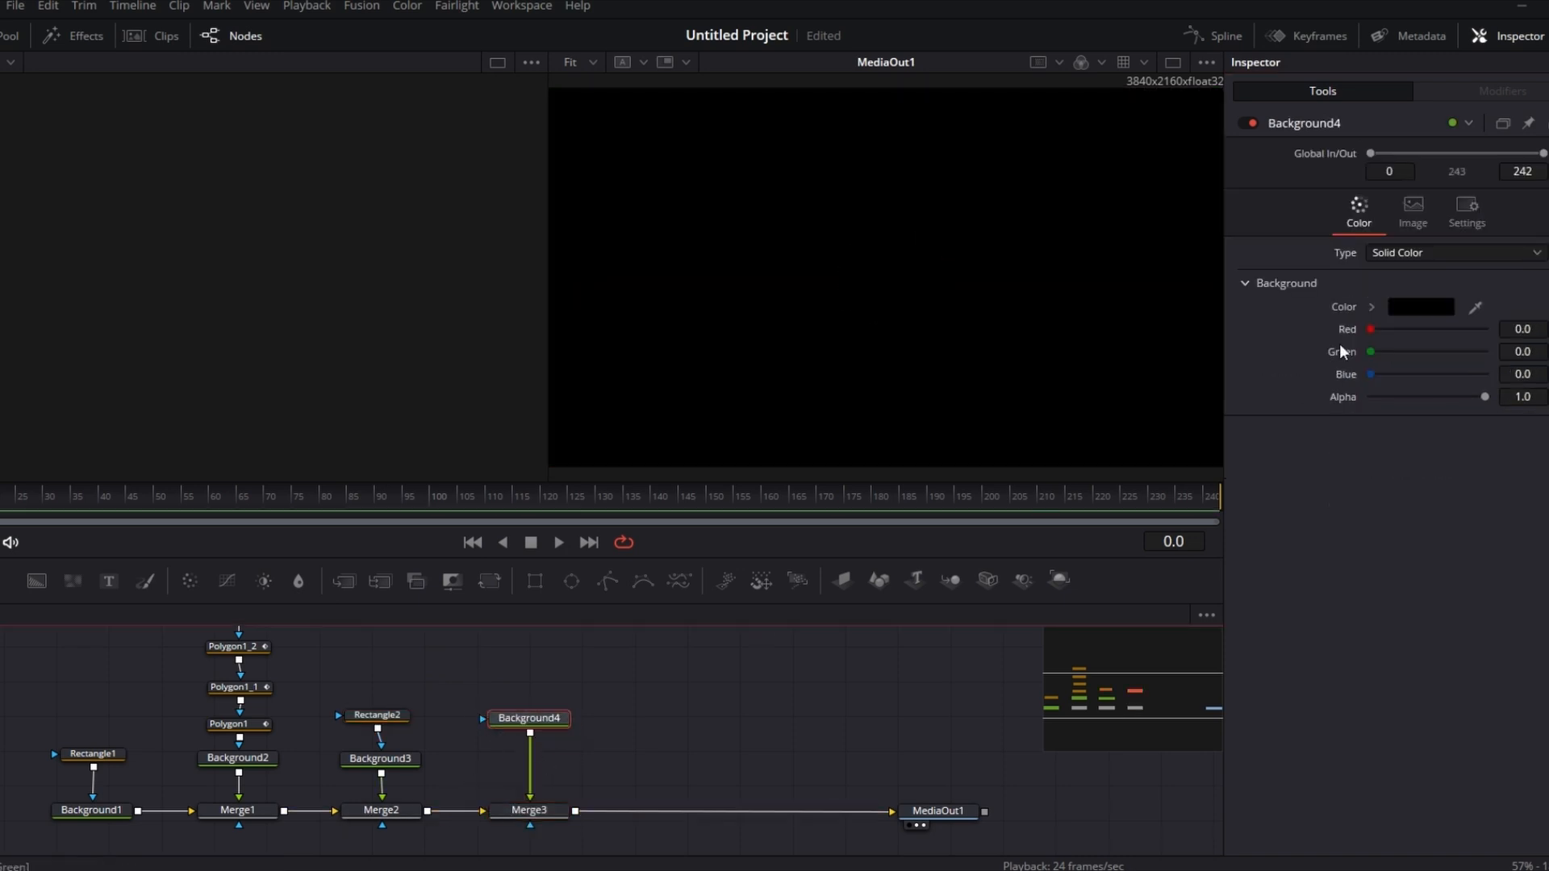
left_click(1421, 306)
left_click(575, 578)
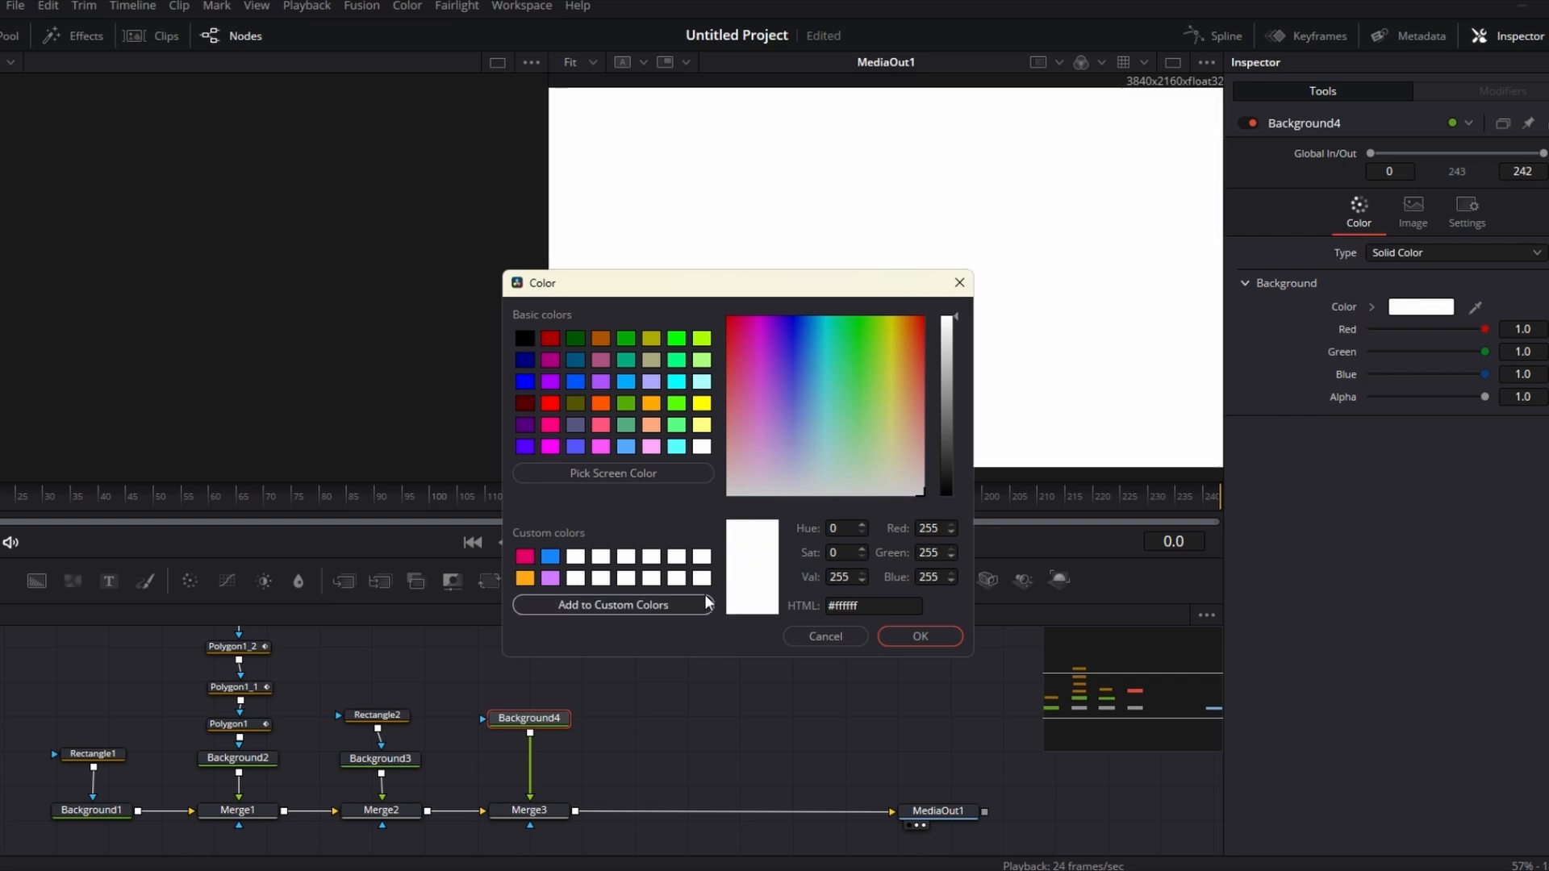
left_click(936, 637)
left_click_drag(533, 730, 535, 741)
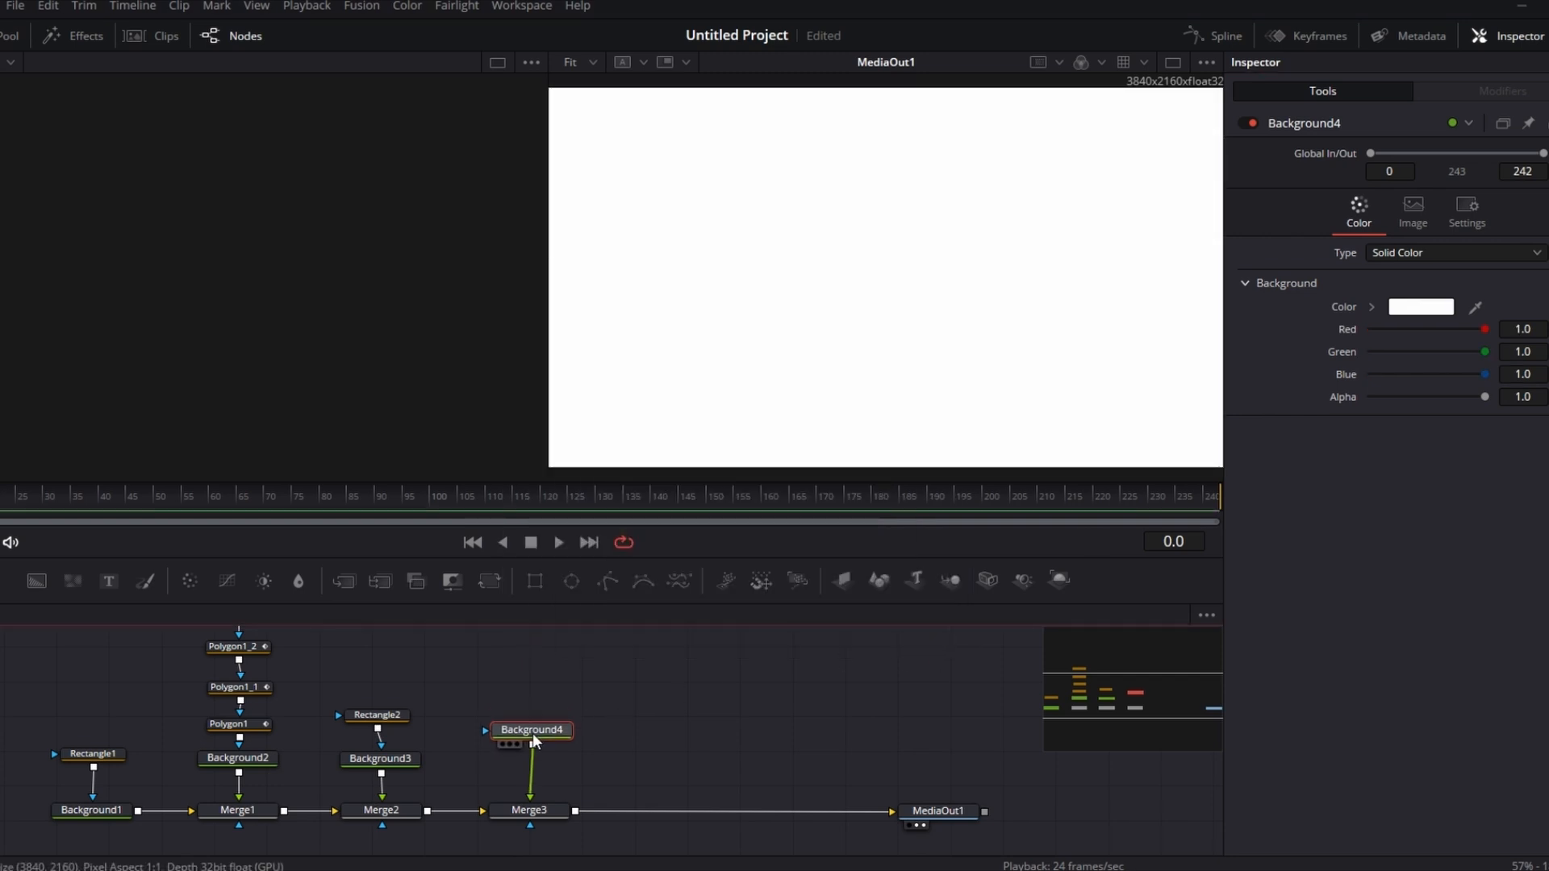
Step: Attach a Rectangle mask to the white background and shape it into a thin vertical bar about 0.016 wide and 0.258 high
left_click_drag(533, 578, 543, 746)
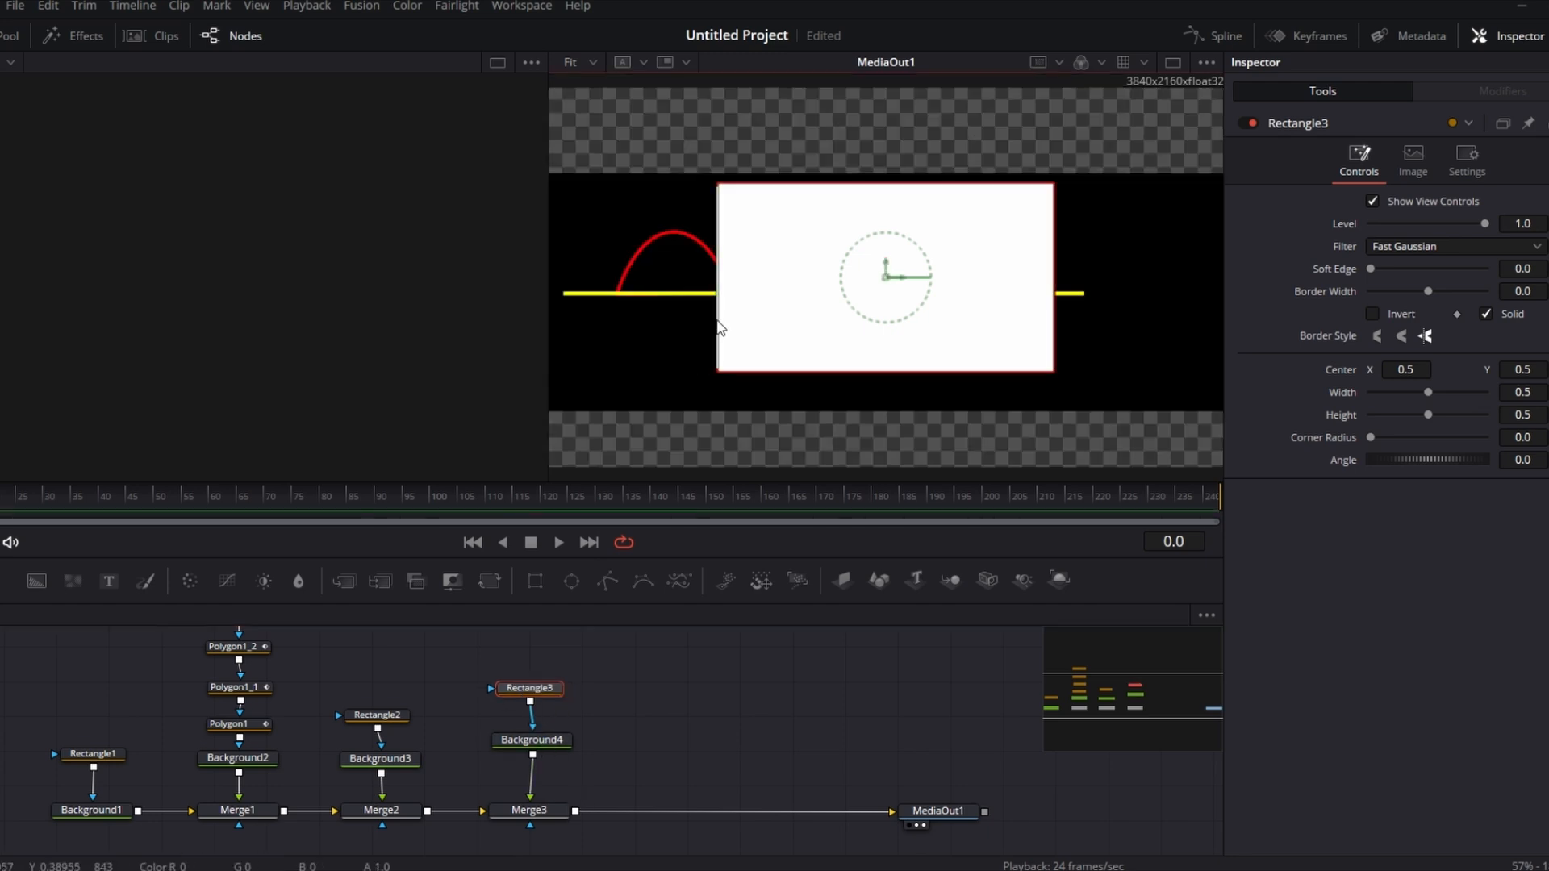
left_click_drag(720, 327, 882, 339)
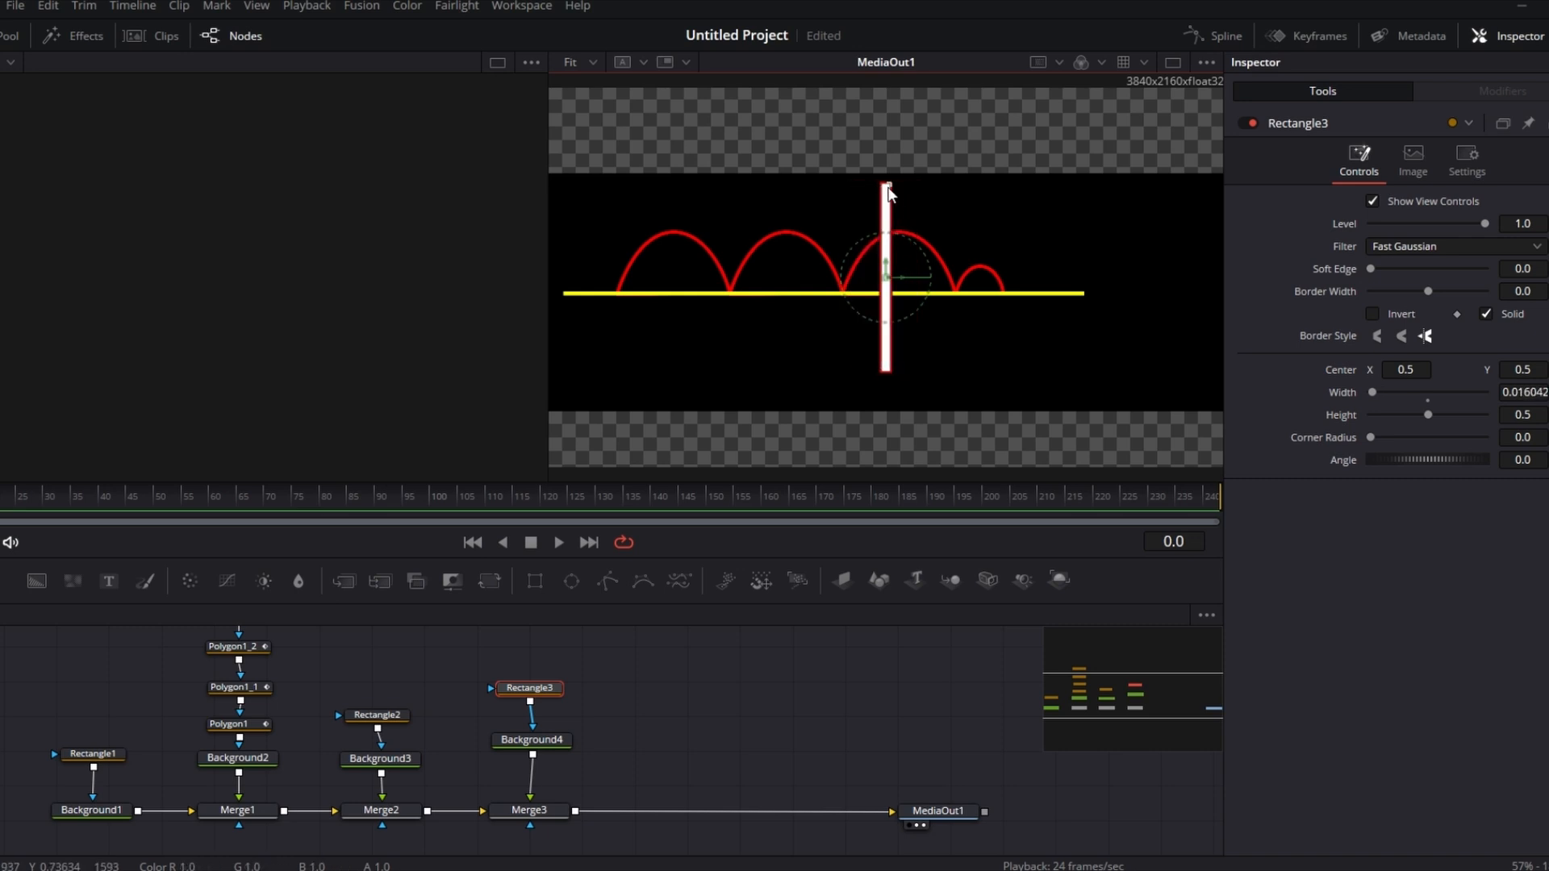
left_click_drag(887, 194, 885, 233)
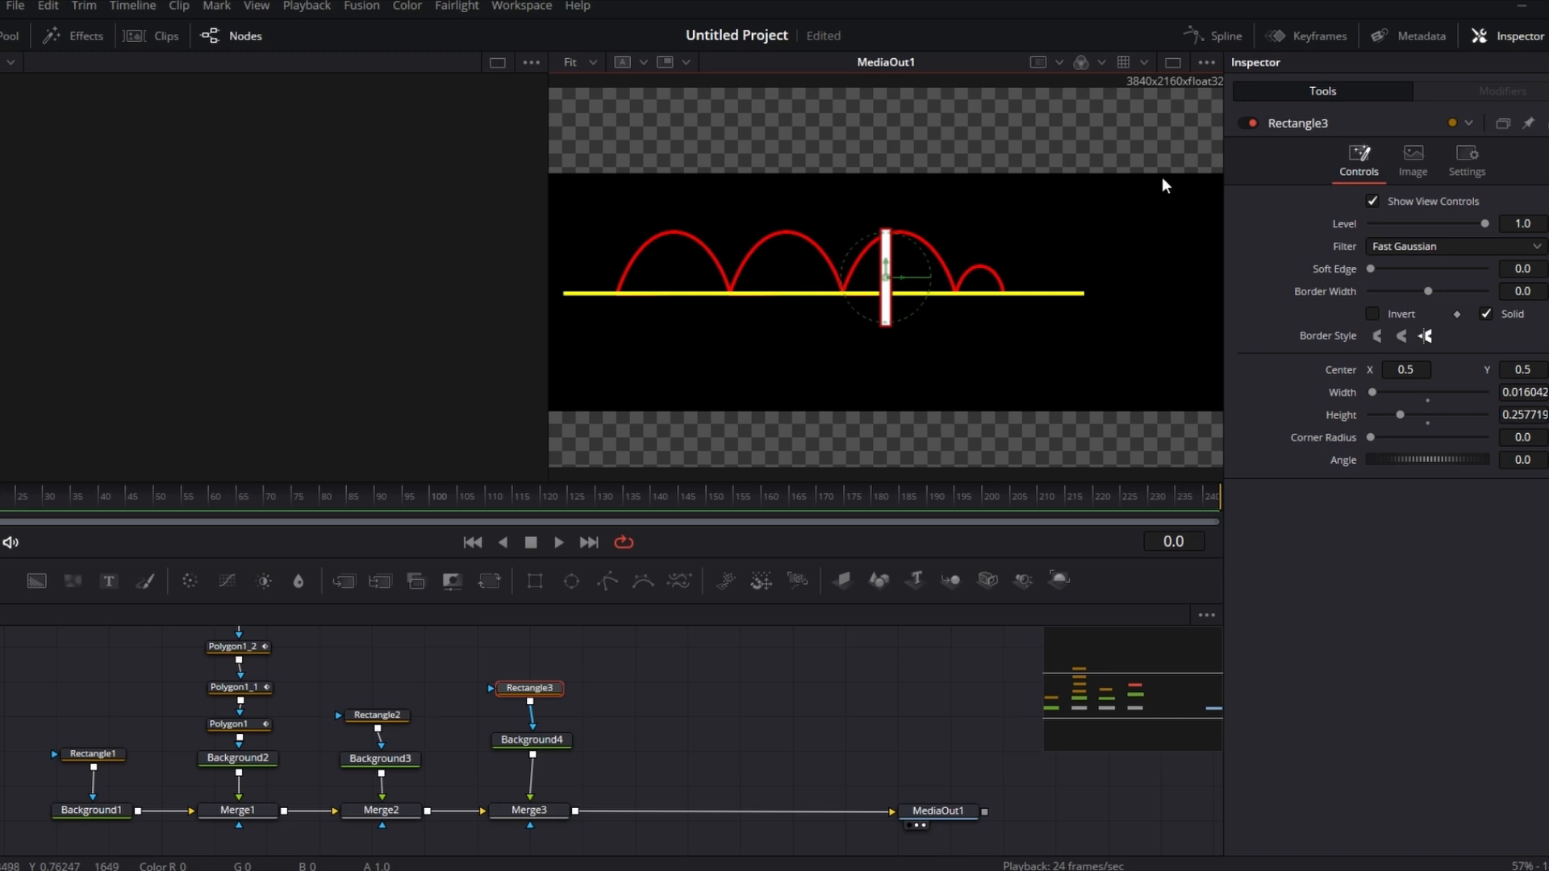
Step: Save the project
left_click(1173, 61)
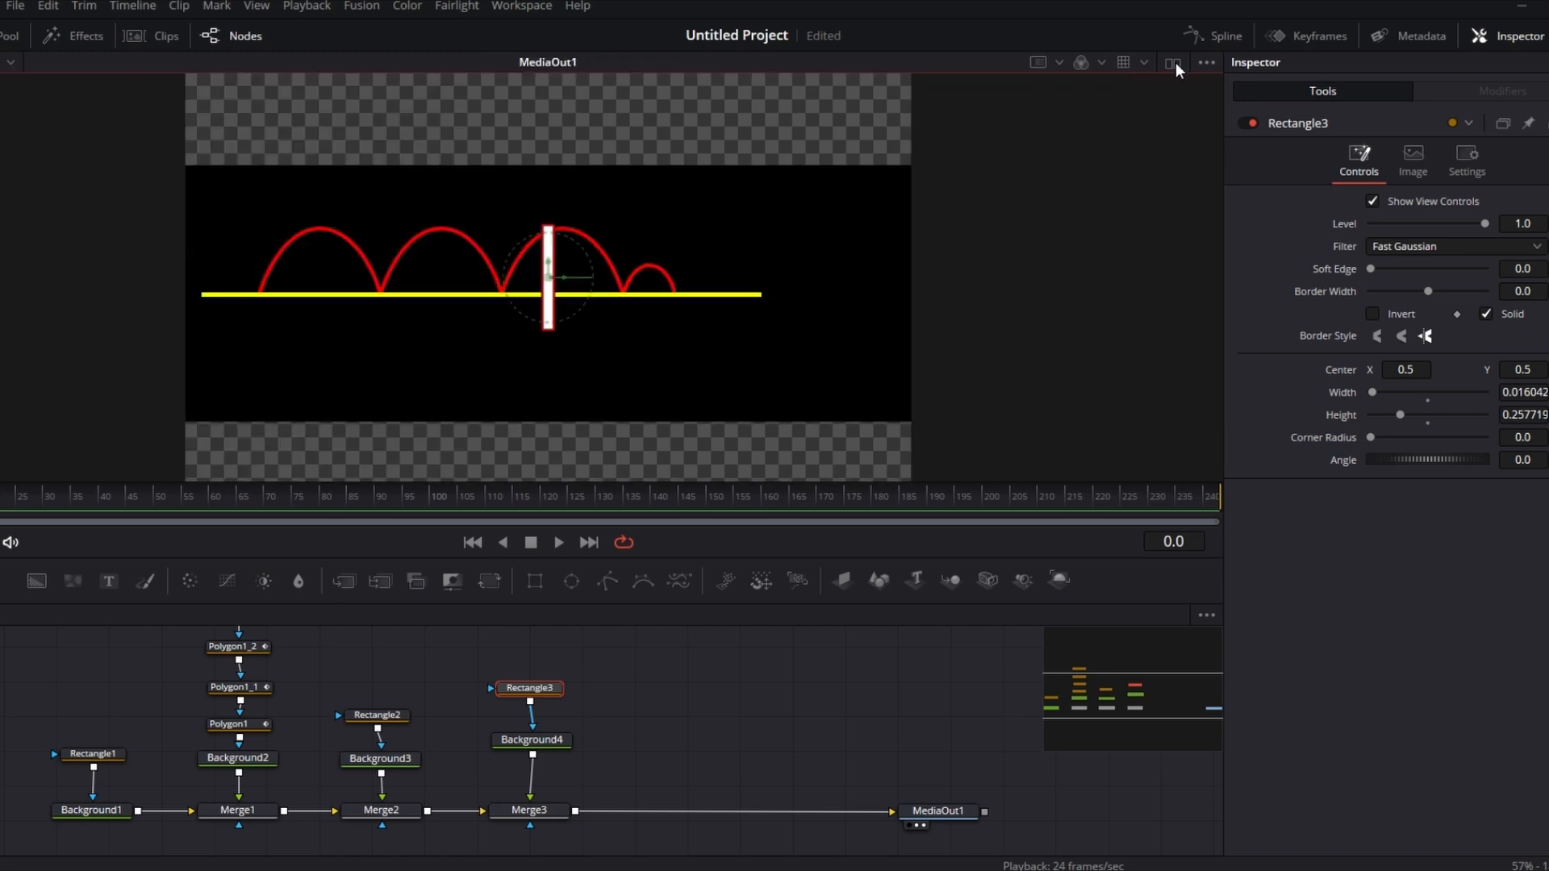
left_click(1175, 61)
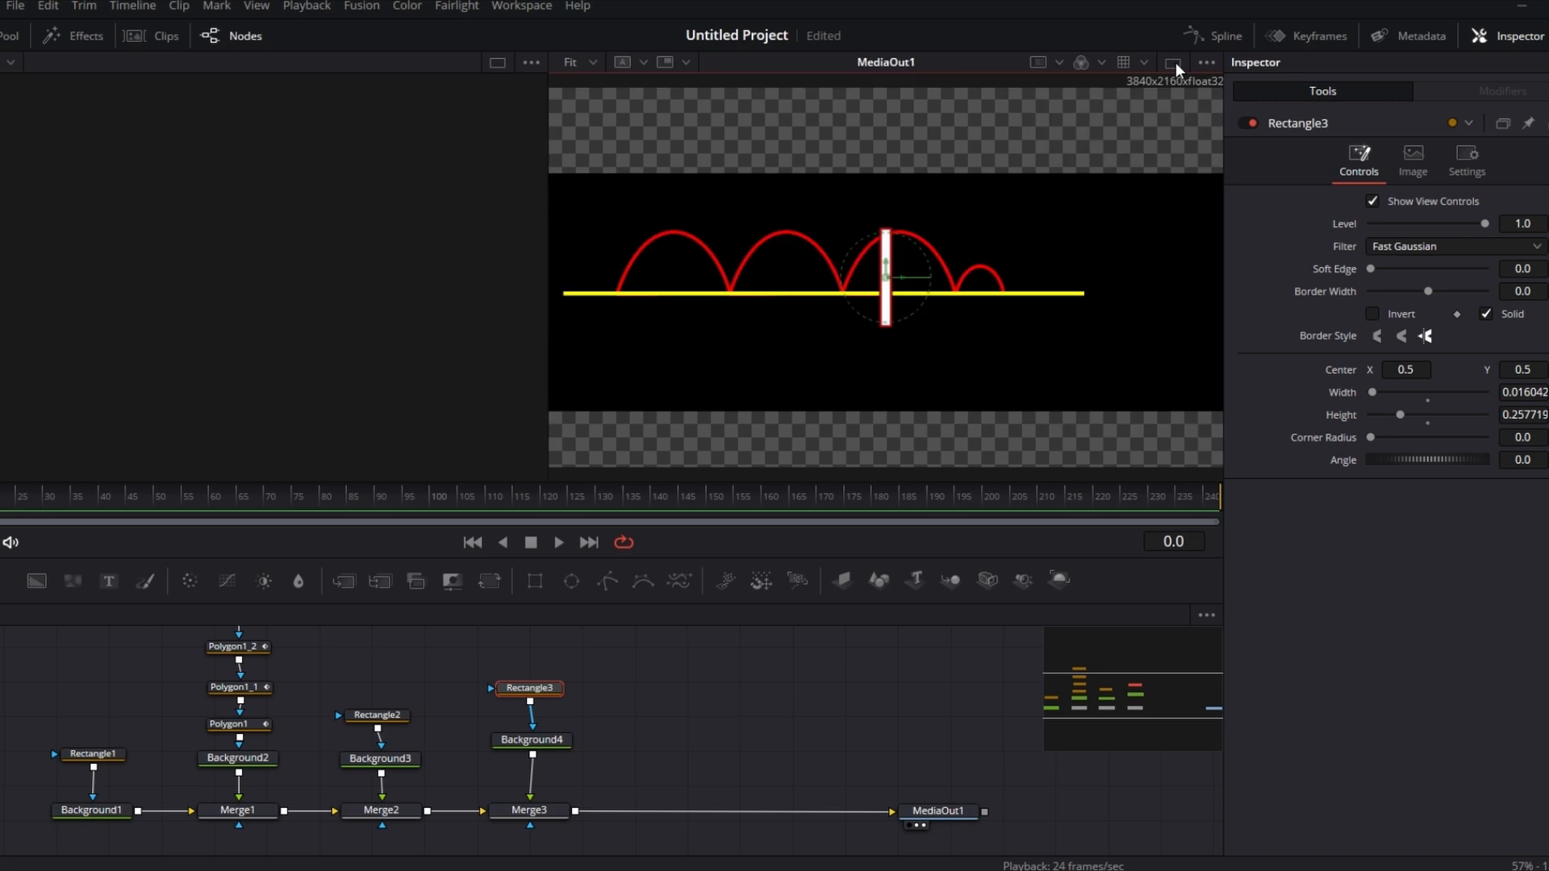
left_click(1175, 61)
left_click(1175, 61)
left_click(1175, 61)
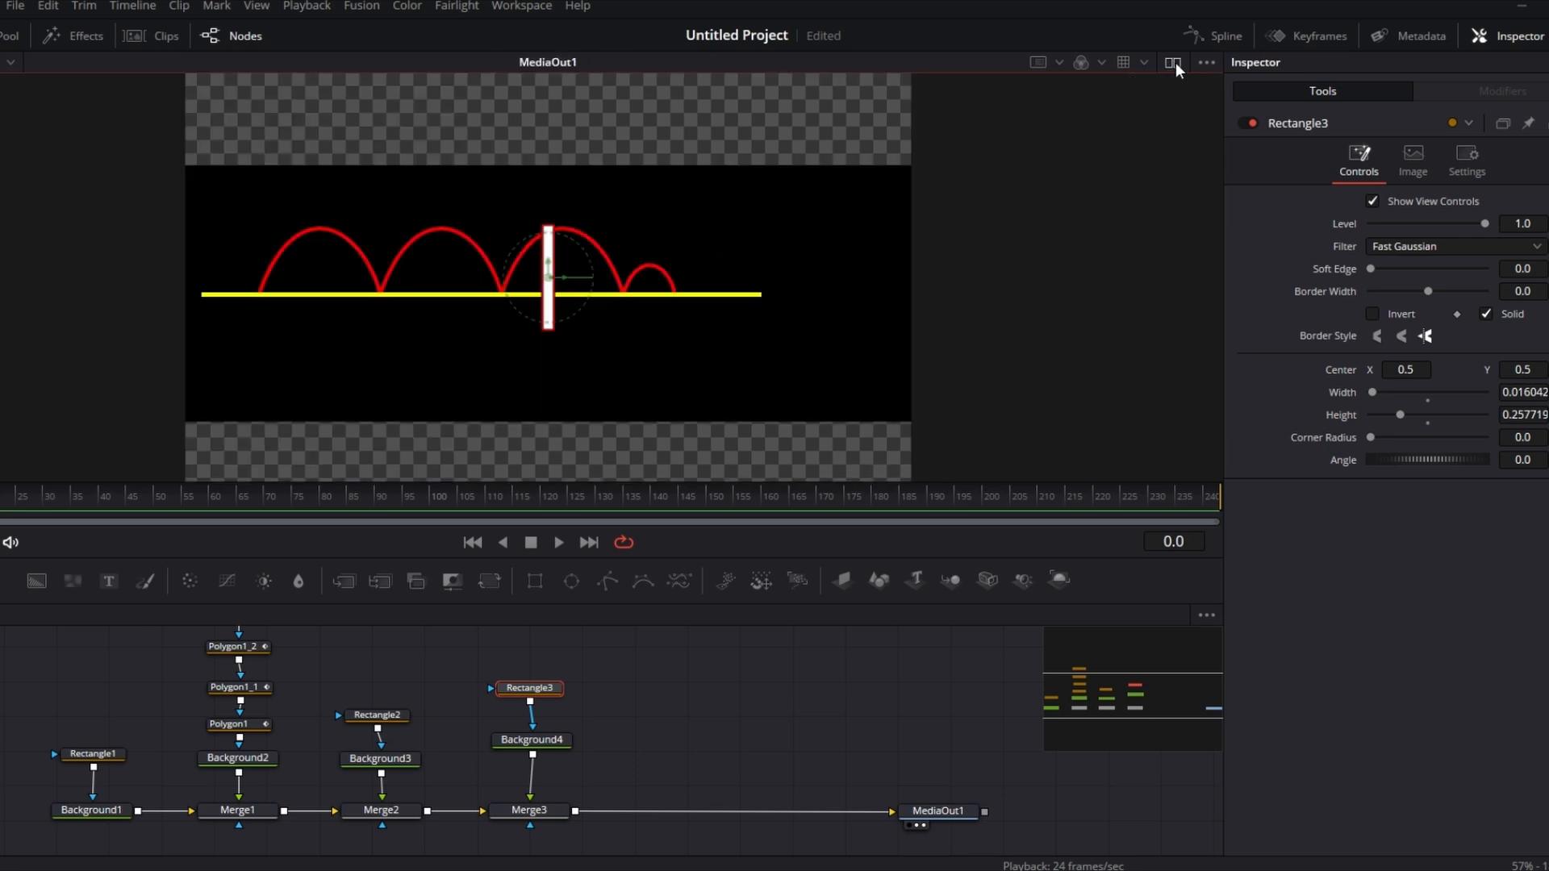
left_click(1175, 61)
left_click(1175, 61)
left_click(1175, 61)
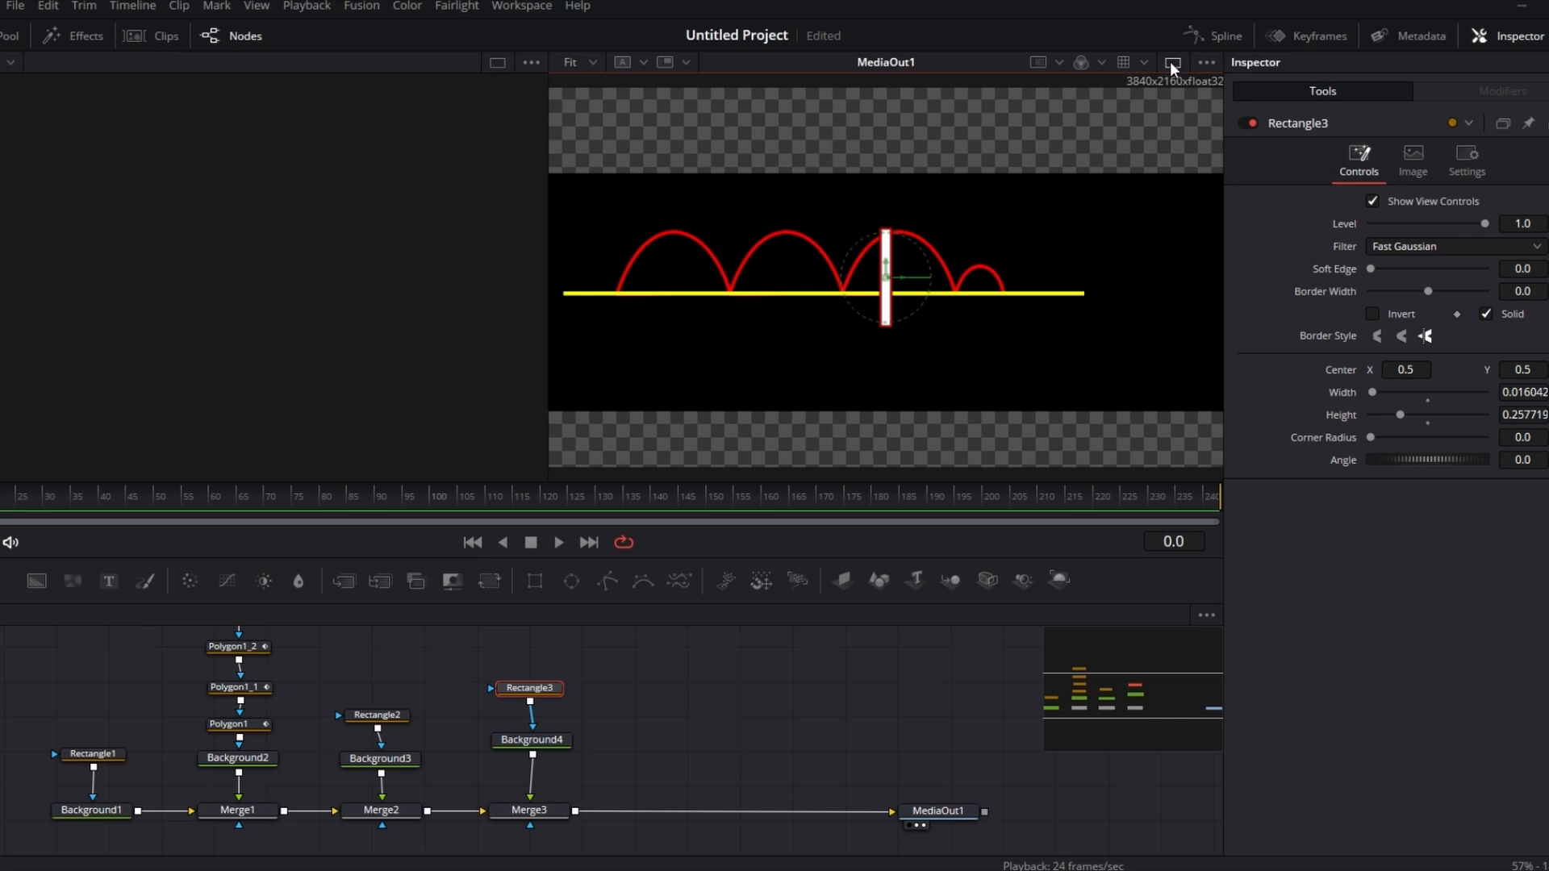
left_click(1173, 63)
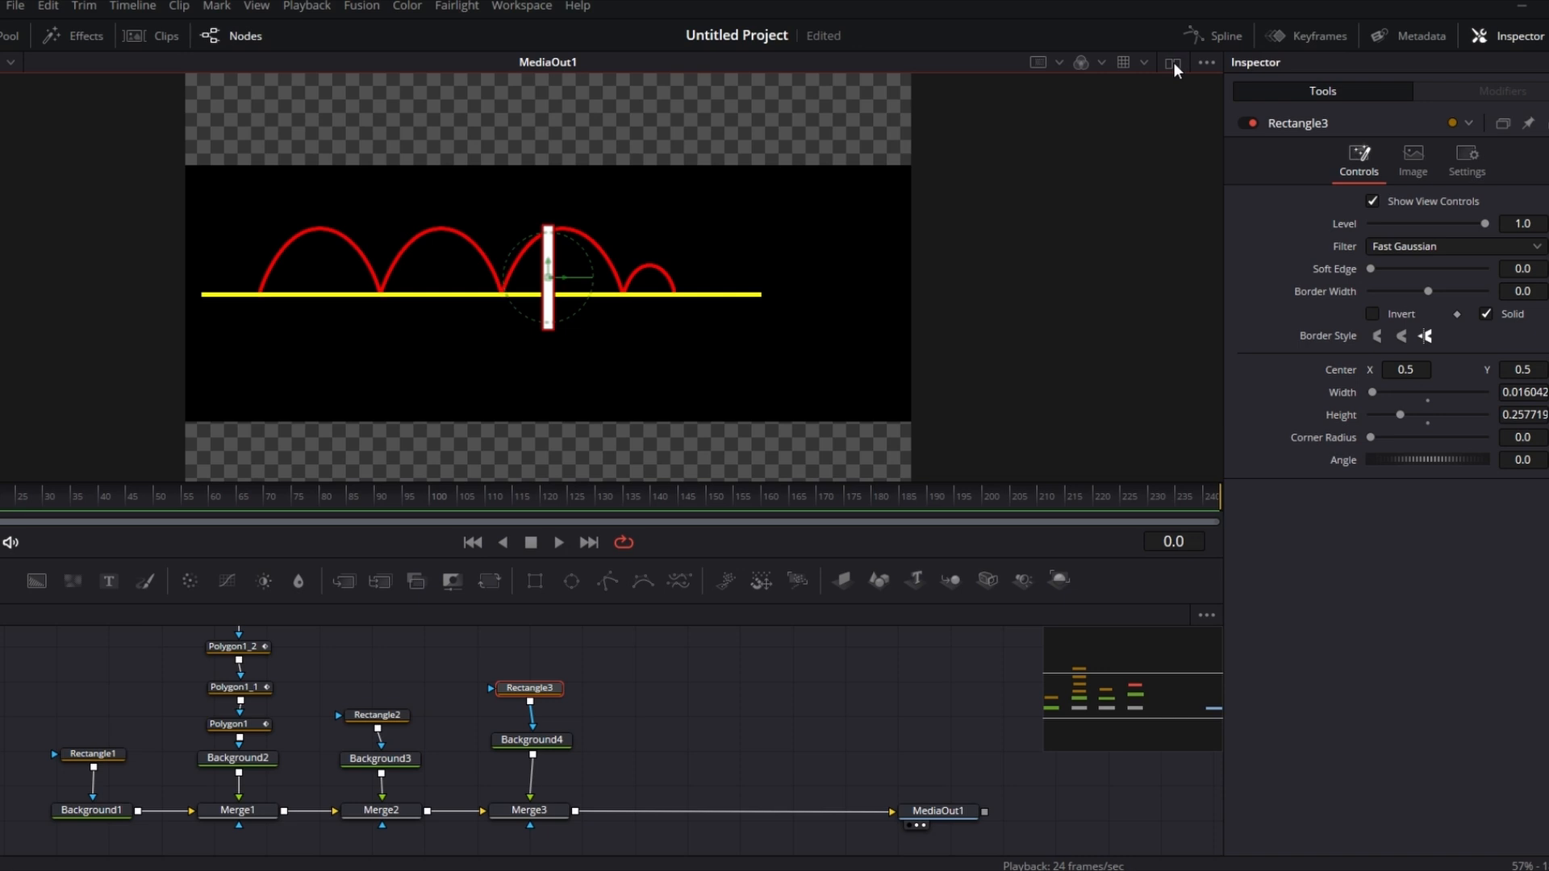
left_click(1173, 63)
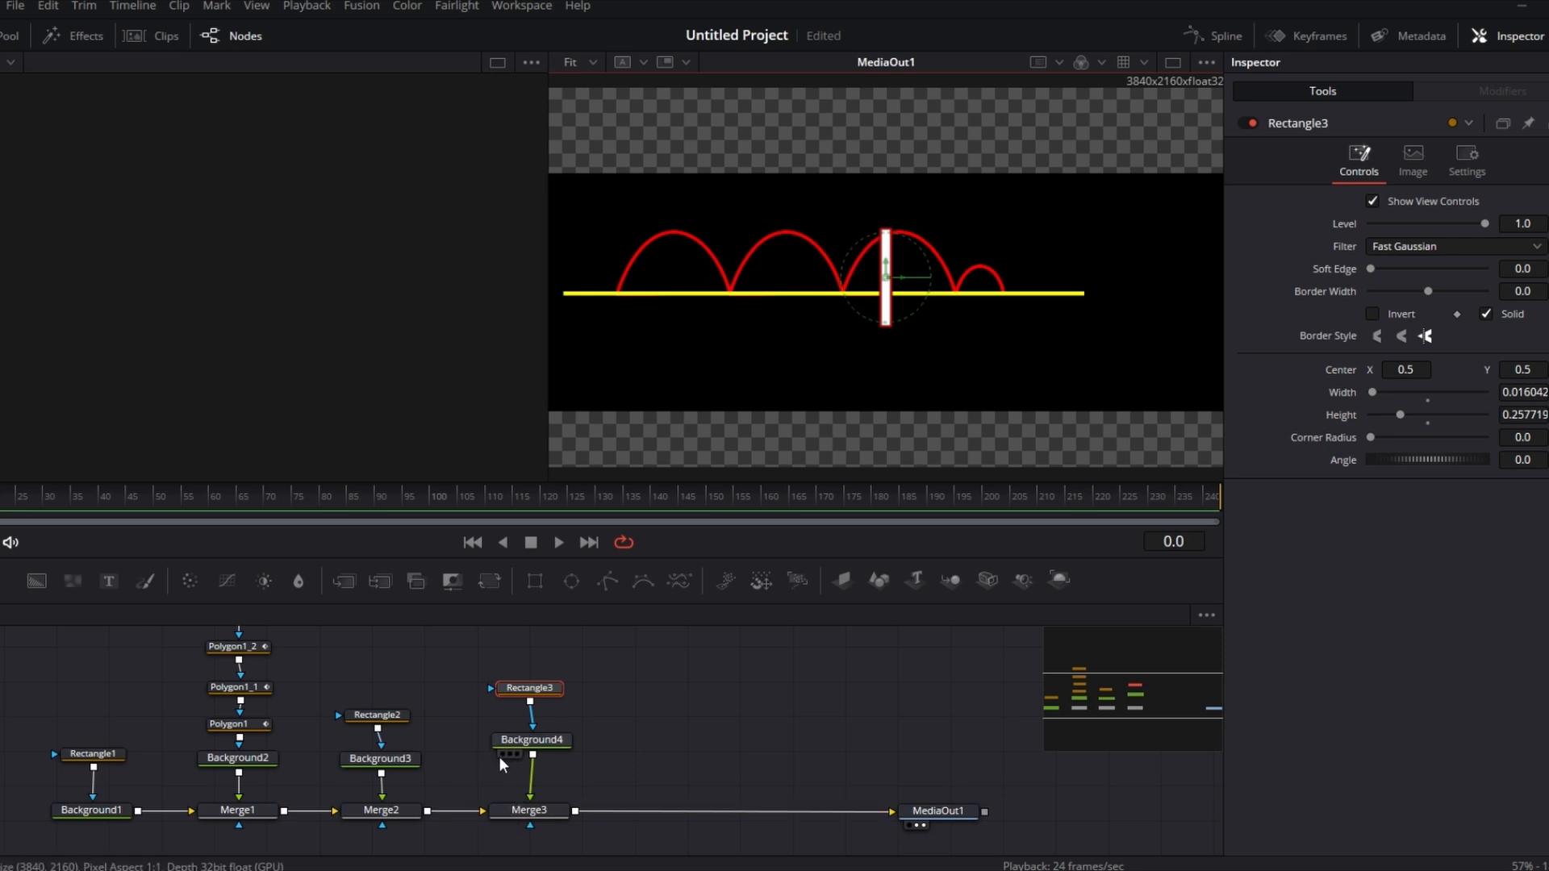
key("ctrl+s")
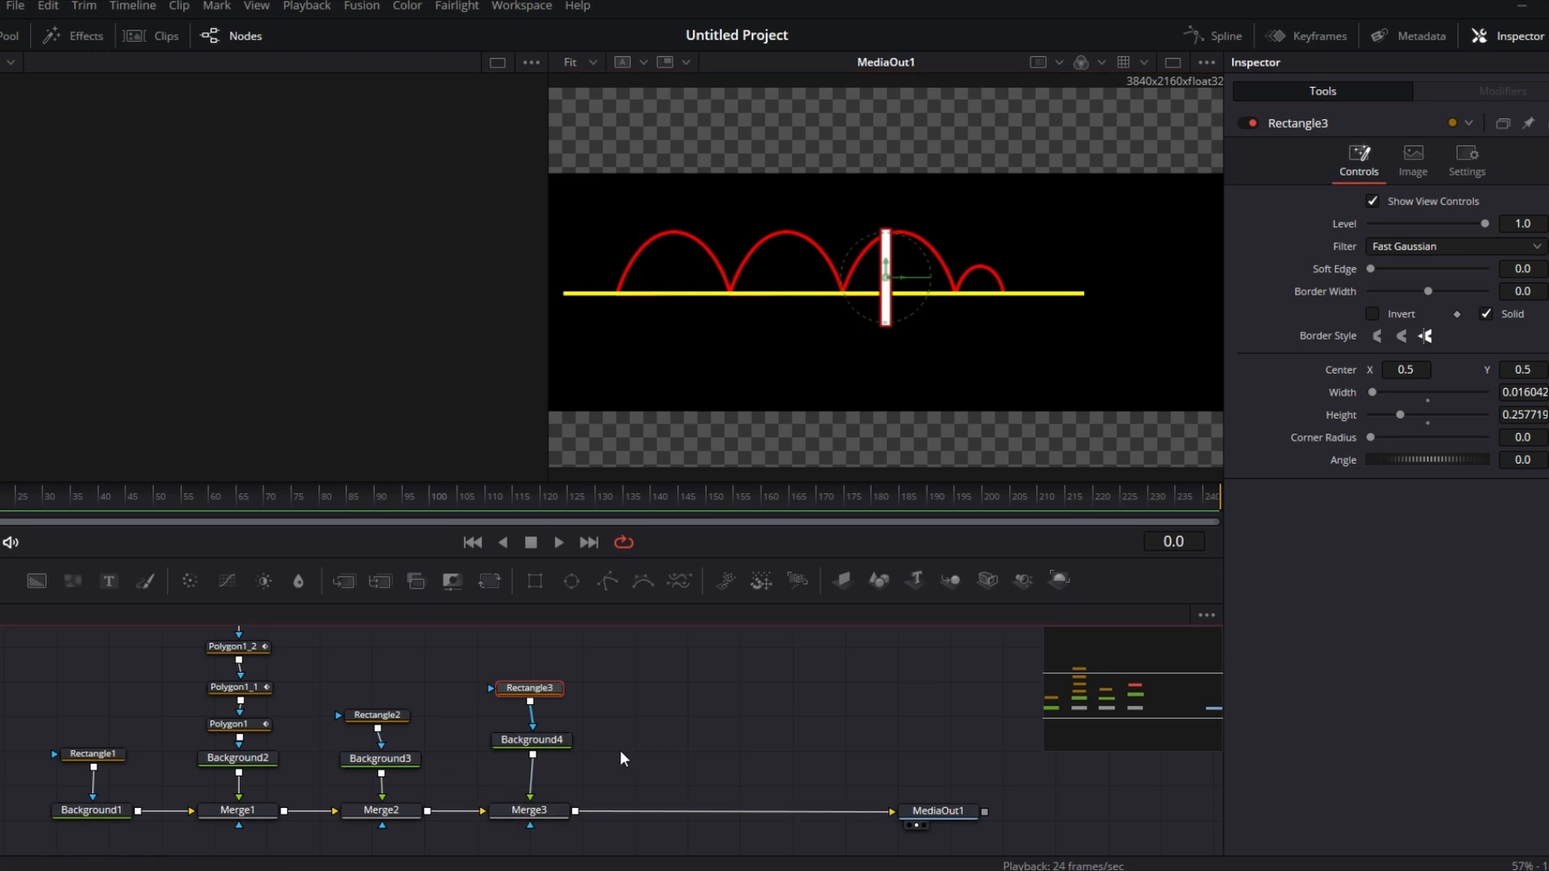
Step: Try moving the vertical bar mask's Center X to 0.2, then set it back to 0.5
left_click(502, 753)
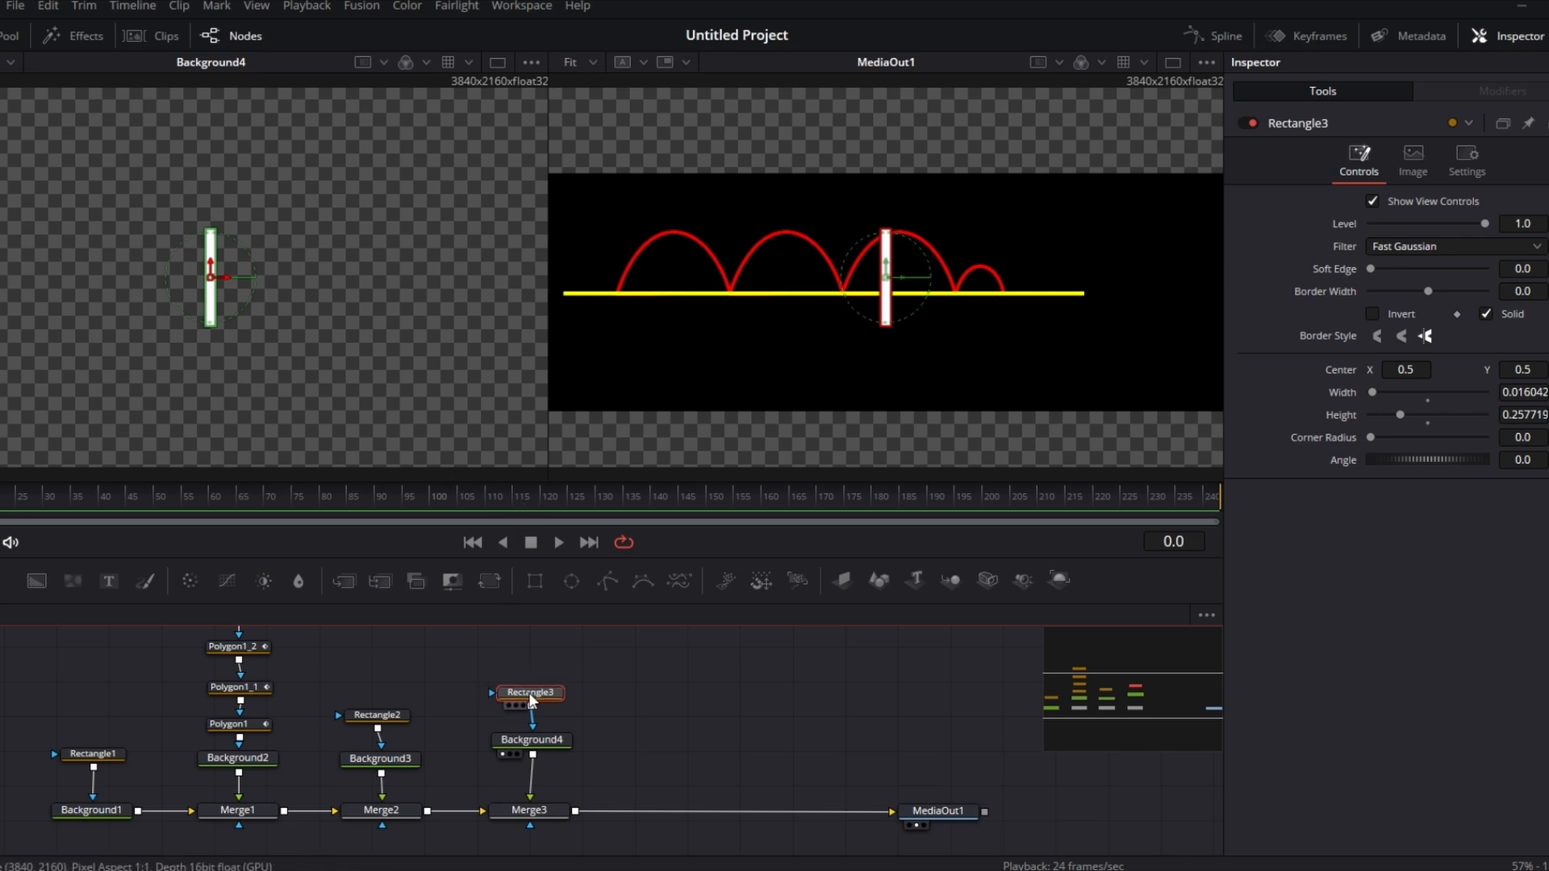
left_click_drag(530, 696, 531, 687)
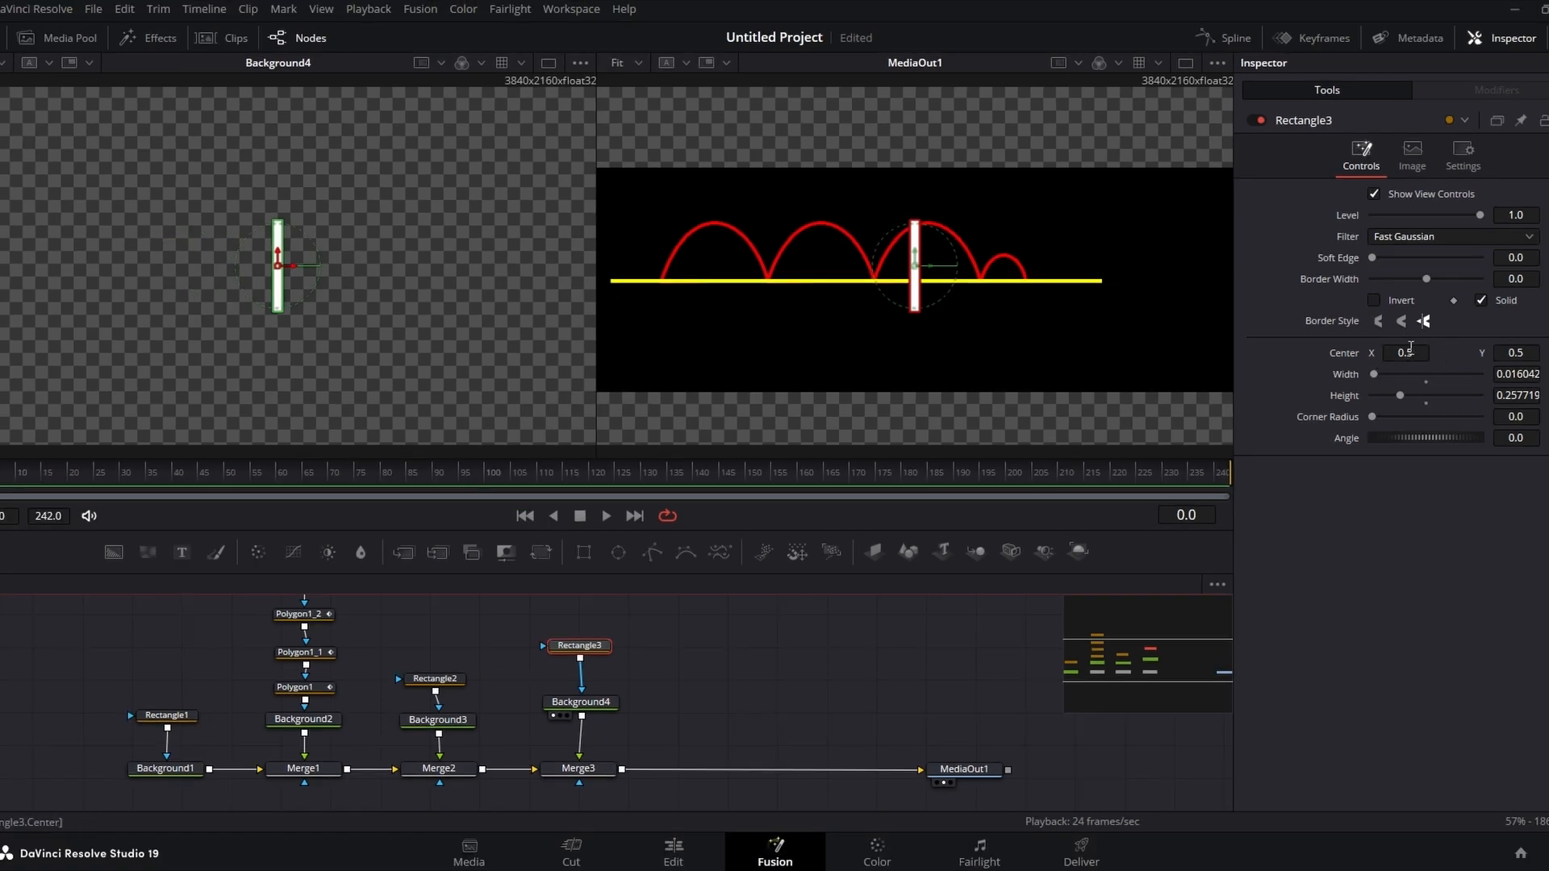
left_click(1414, 353)
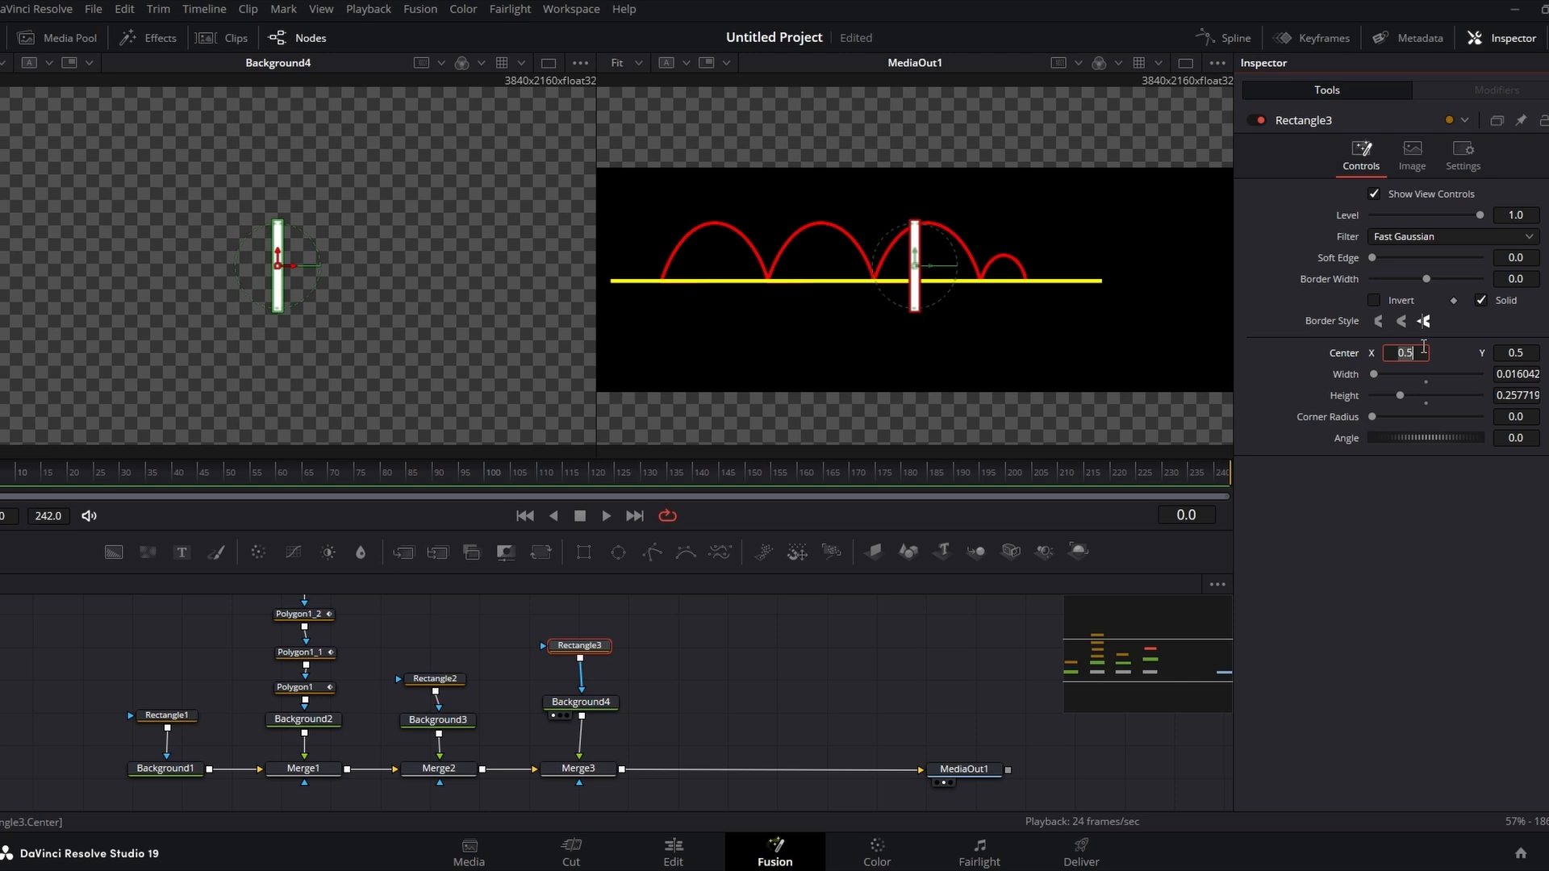
type("0.2")
key("Tab")
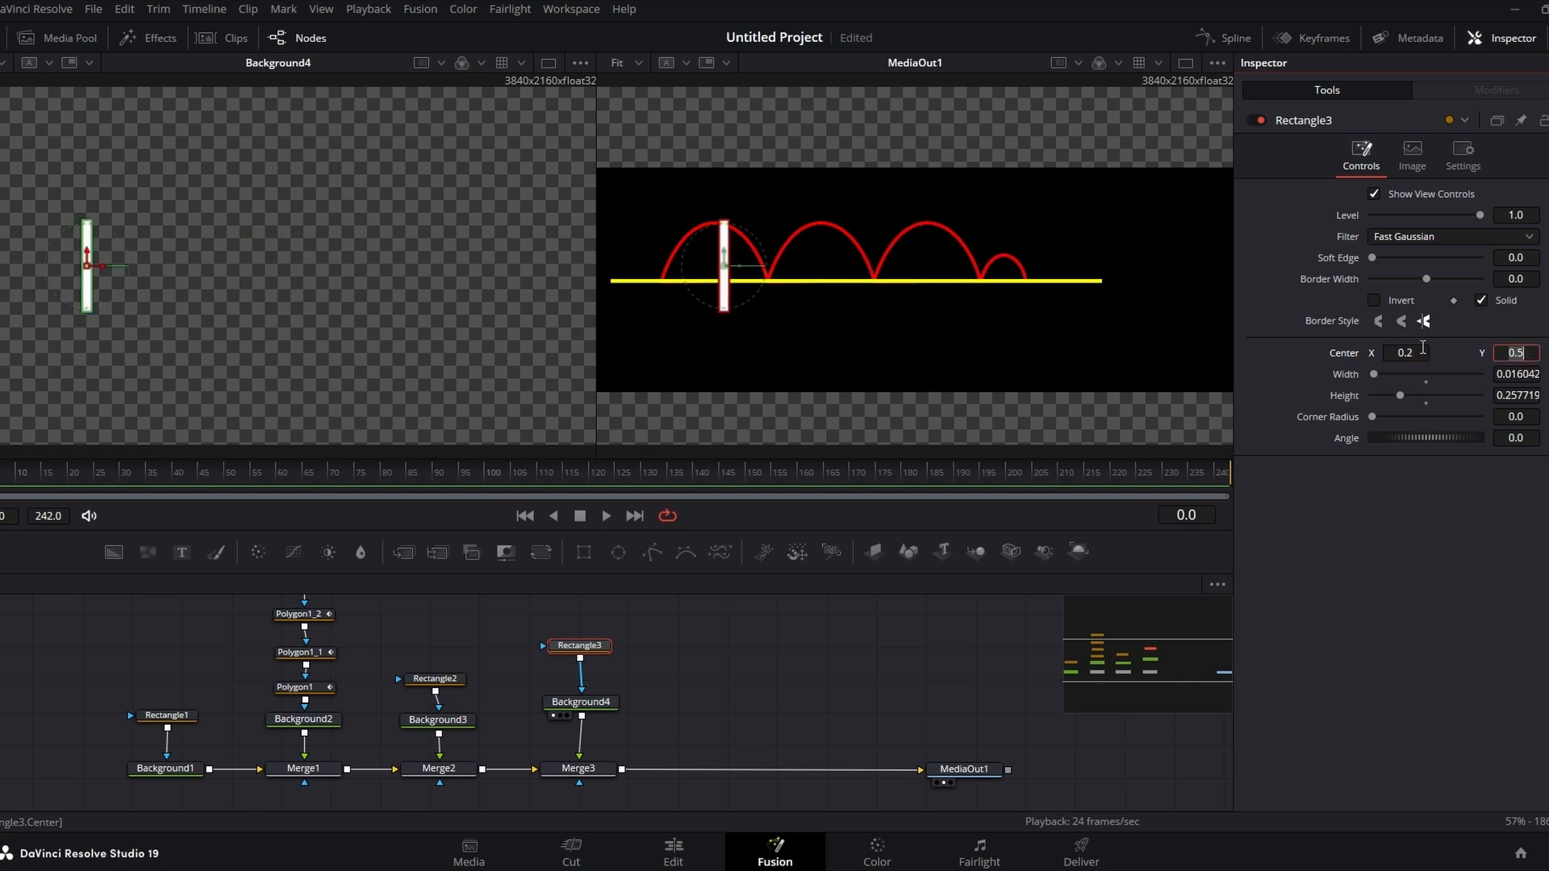
left_click(1423, 352)
type("0.5")
key("Tab")
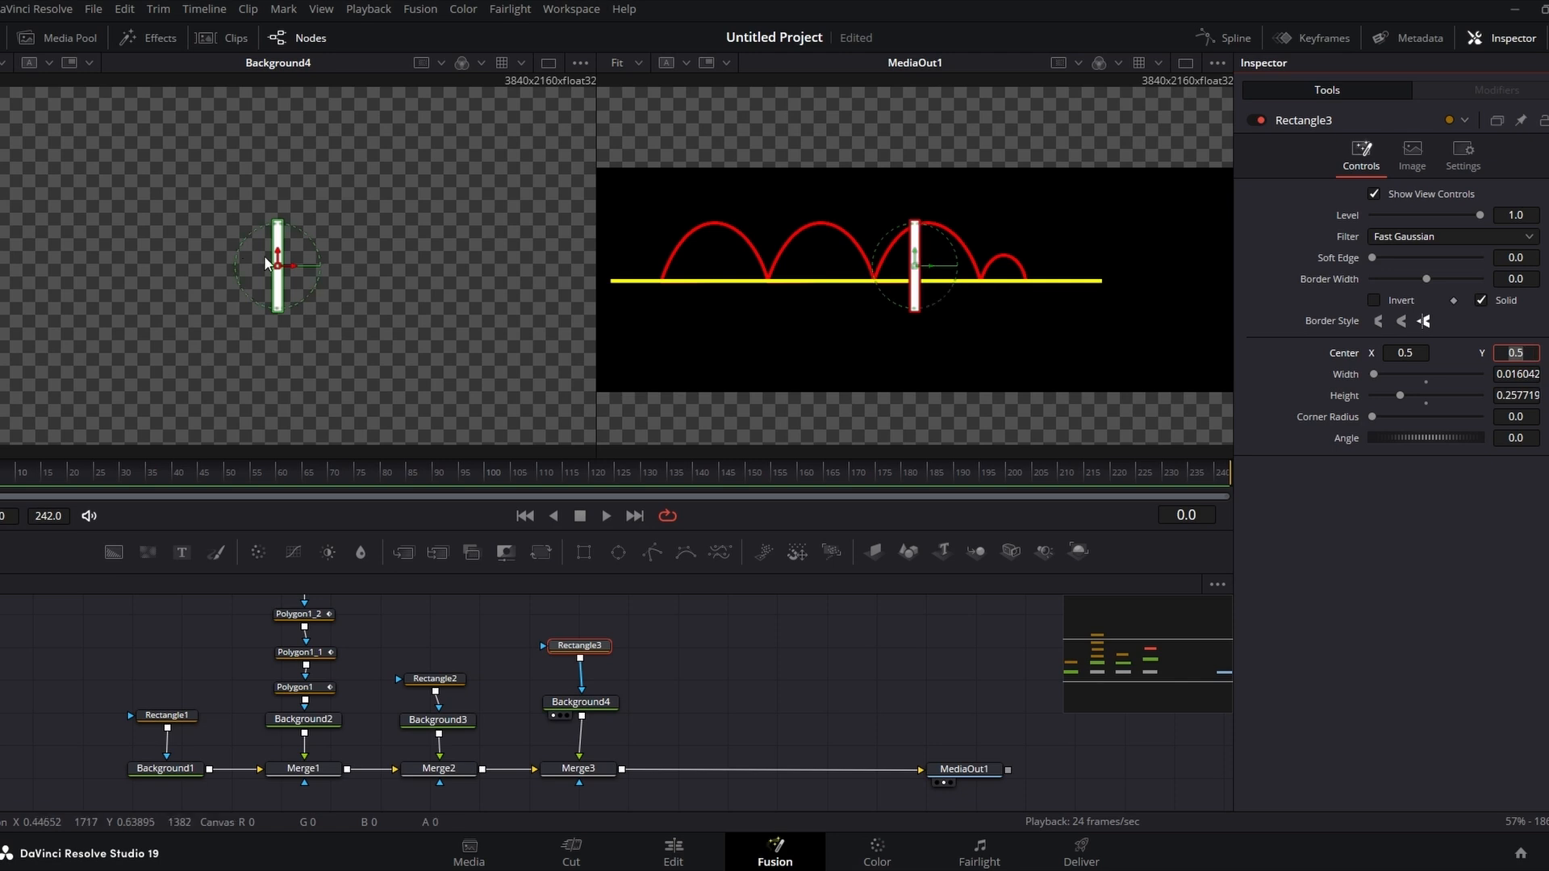
Step: Add a second Rectangle mask chained into the vertical bar's mask, shaped as a crossbar about 0.094 wide, 0.030 high, Center Y 0.536
left_click_drag(583, 644, 582, 662)
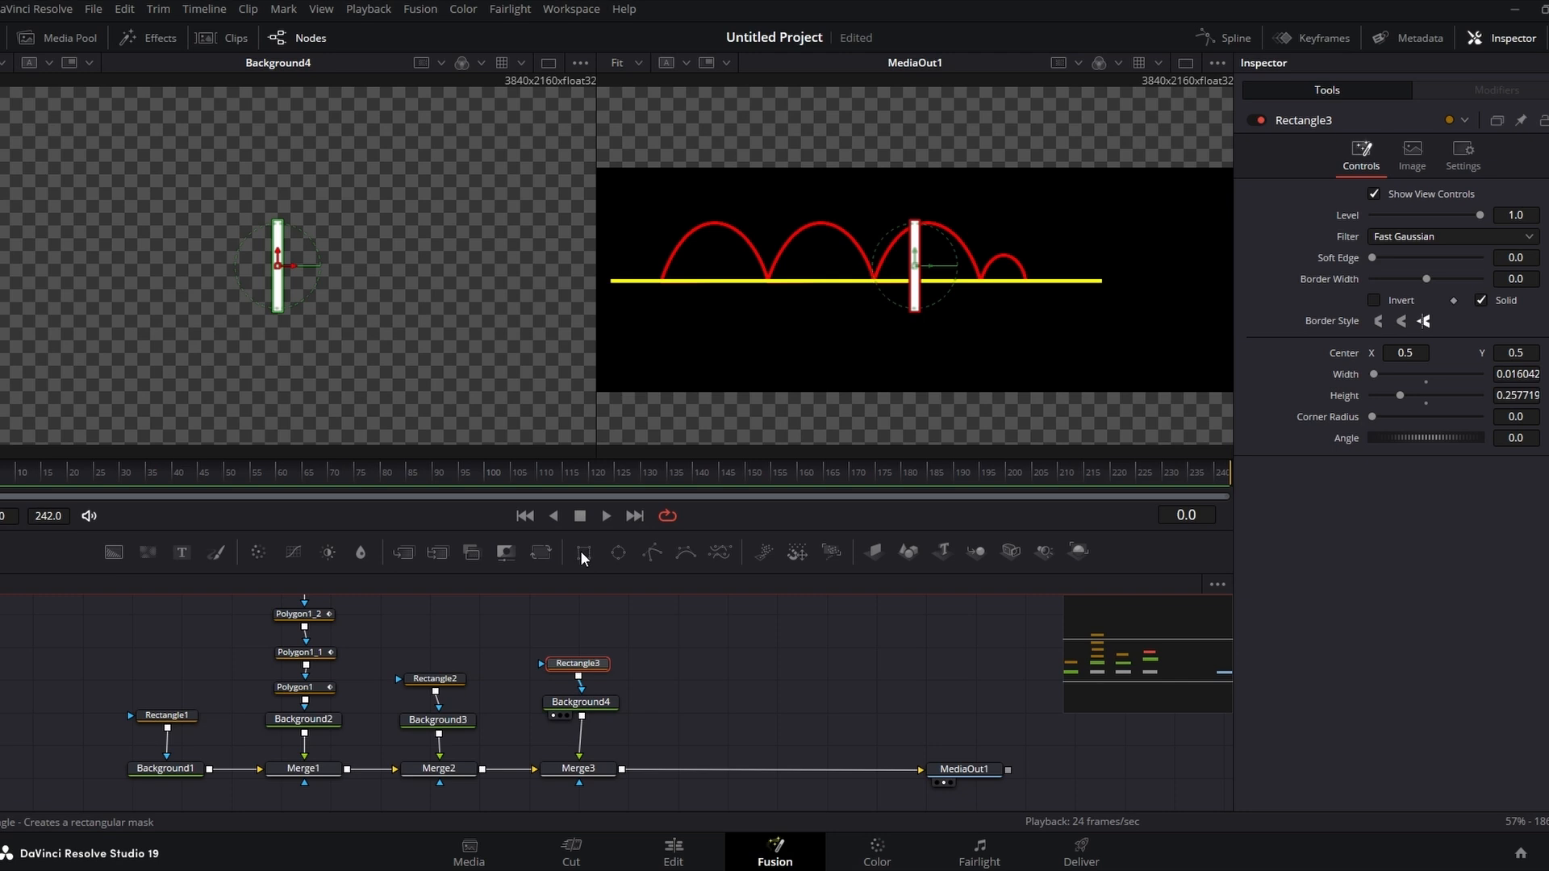
left_click_drag(579, 550, 578, 673)
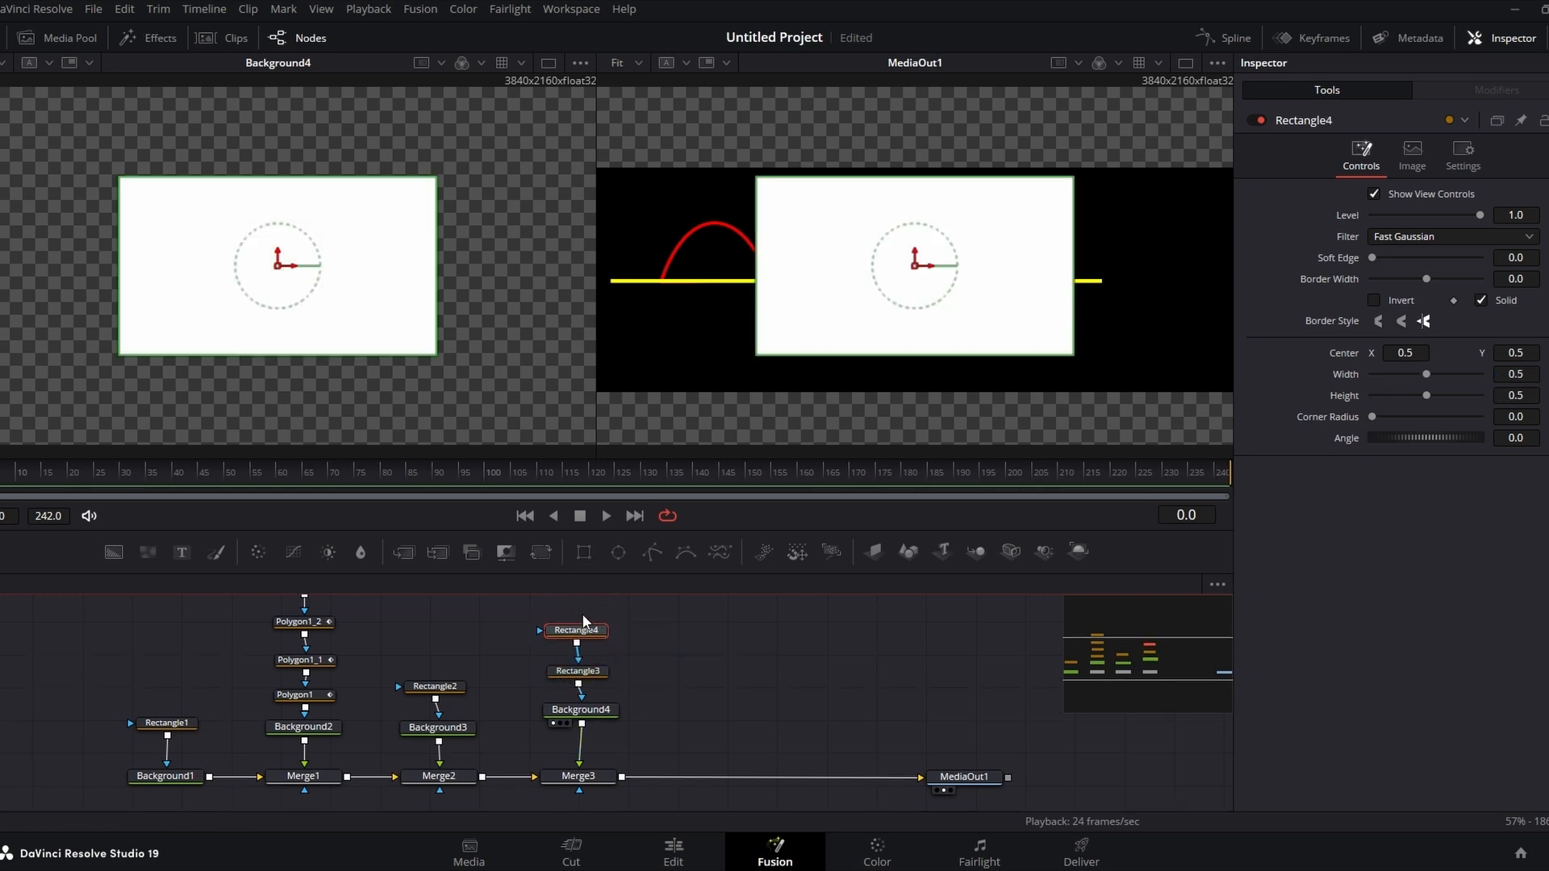
left_click(899, 179)
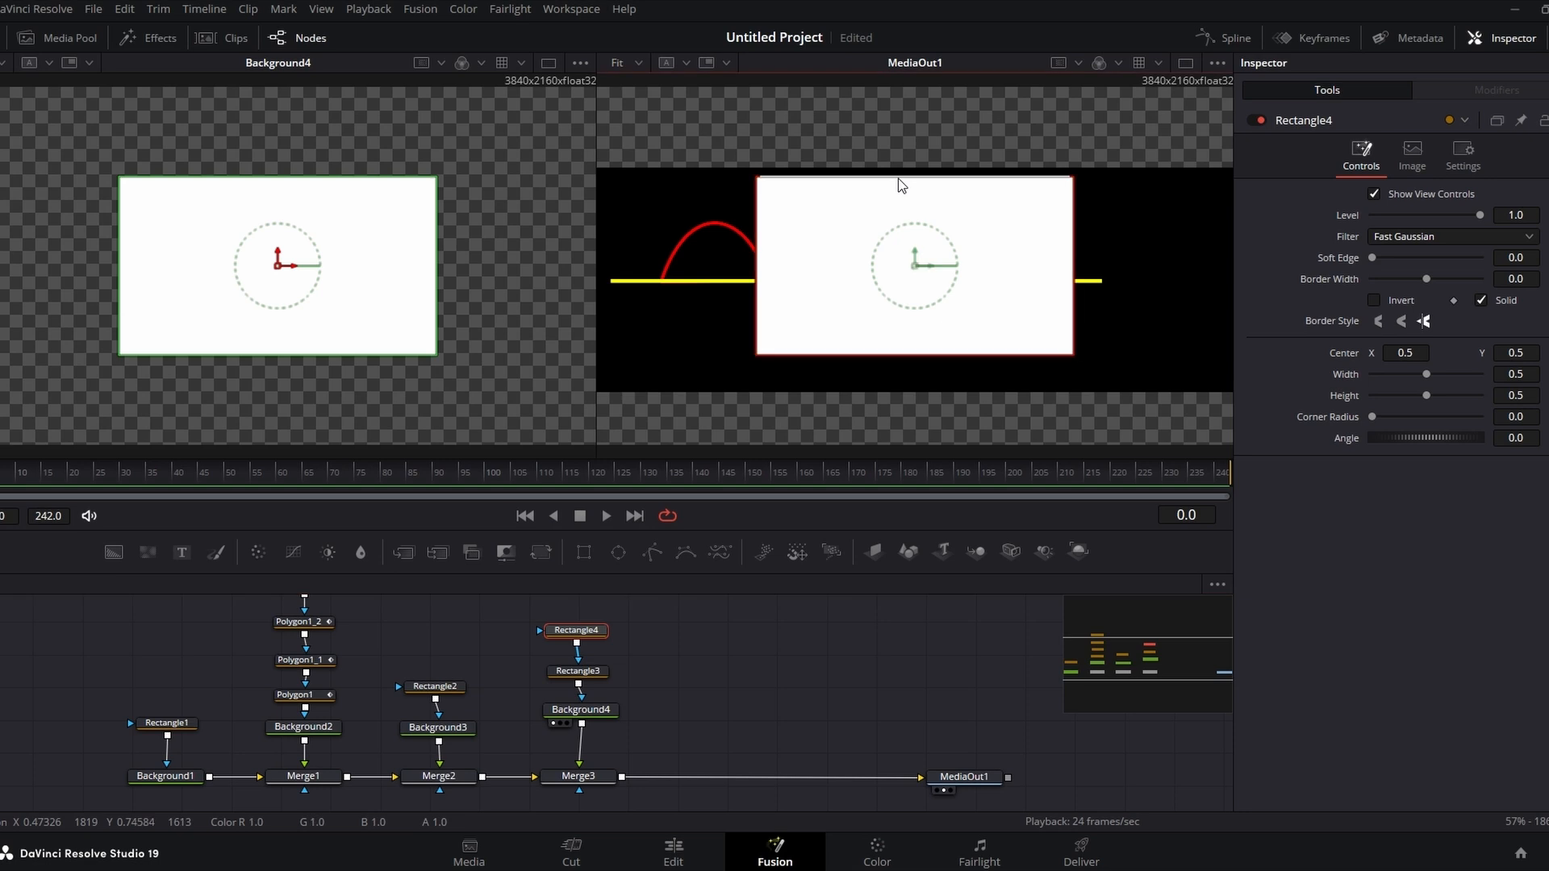
left_click_drag(898, 179, 893, 269)
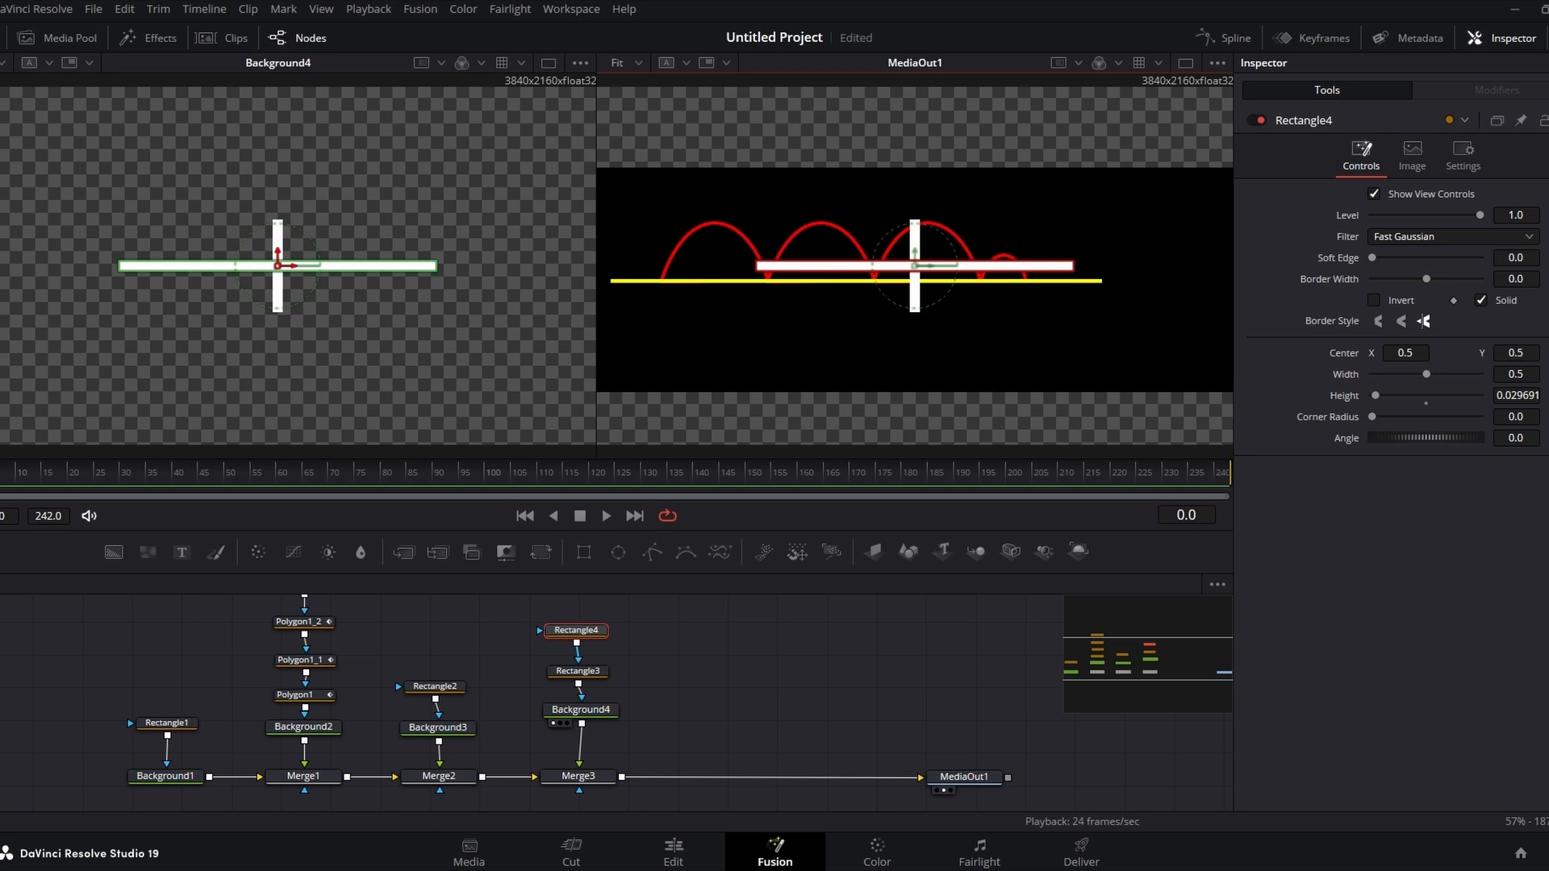
left_click_drag(1429, 374, 1385, 370)
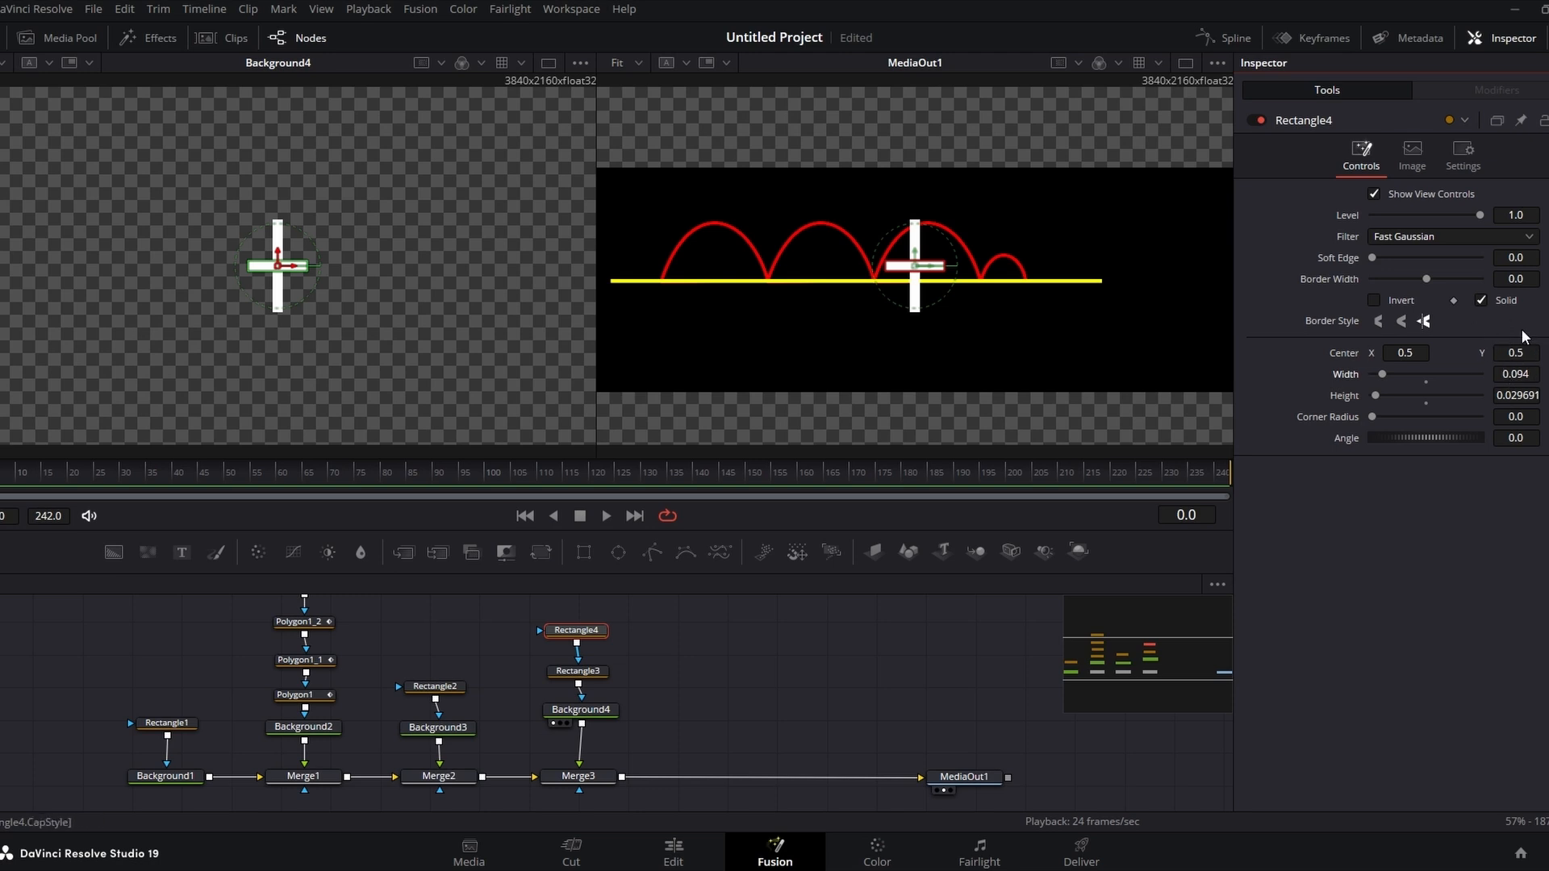
left_click_drag(1523, 352, 1543, 351)
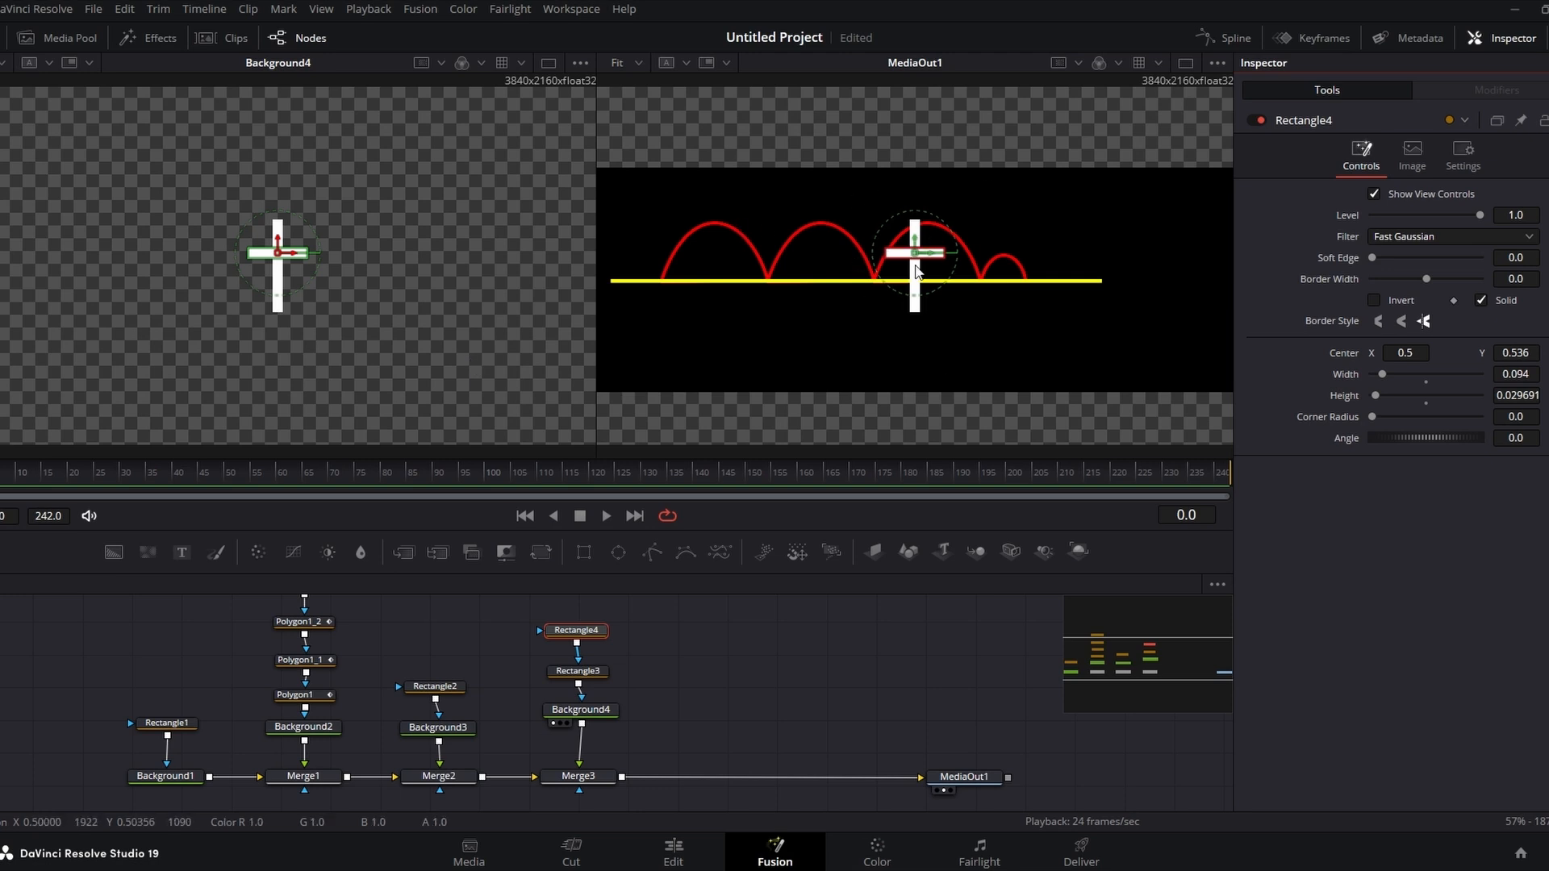
left_click_drag(584, 633, 587, 614)
left_click_drag(581, 674, 582, 648)
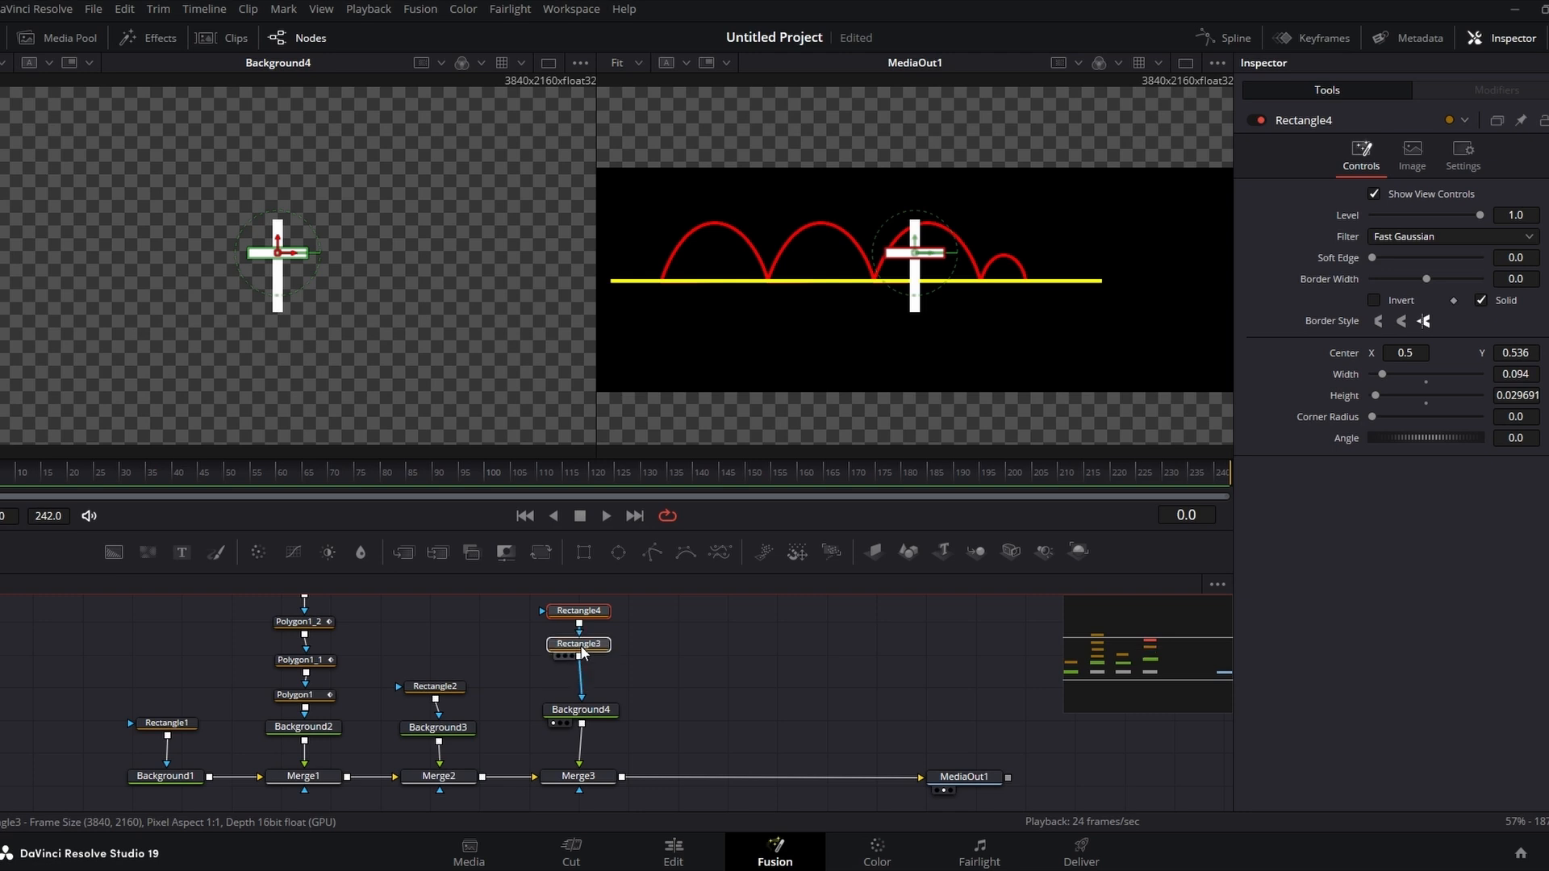
left_click_drag(581, 712, 579, 690)
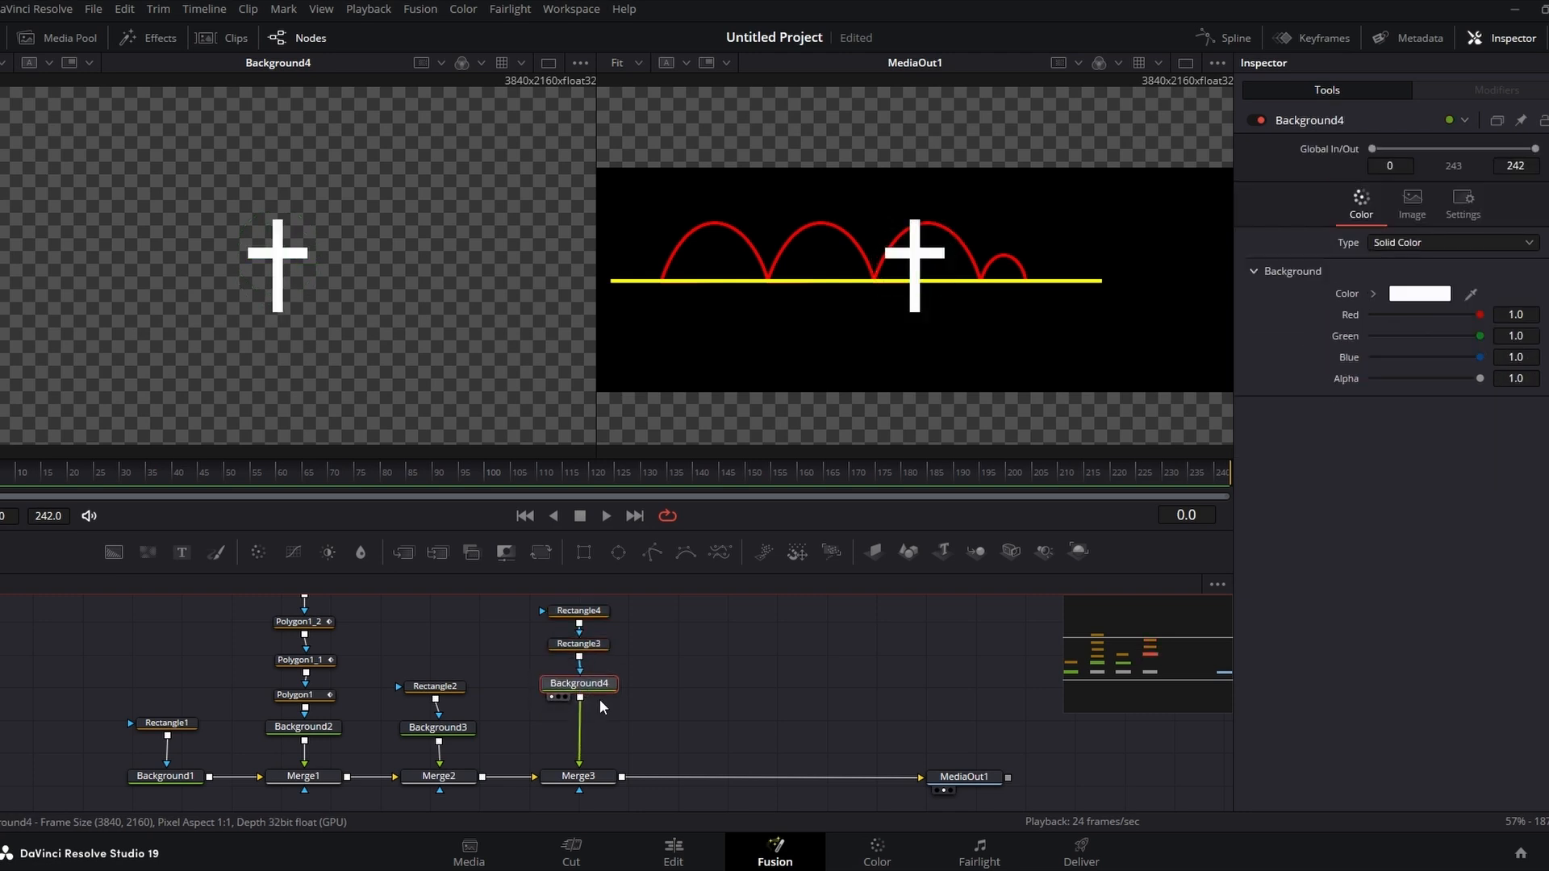
left_click_drag(544, 554, 710, 673)
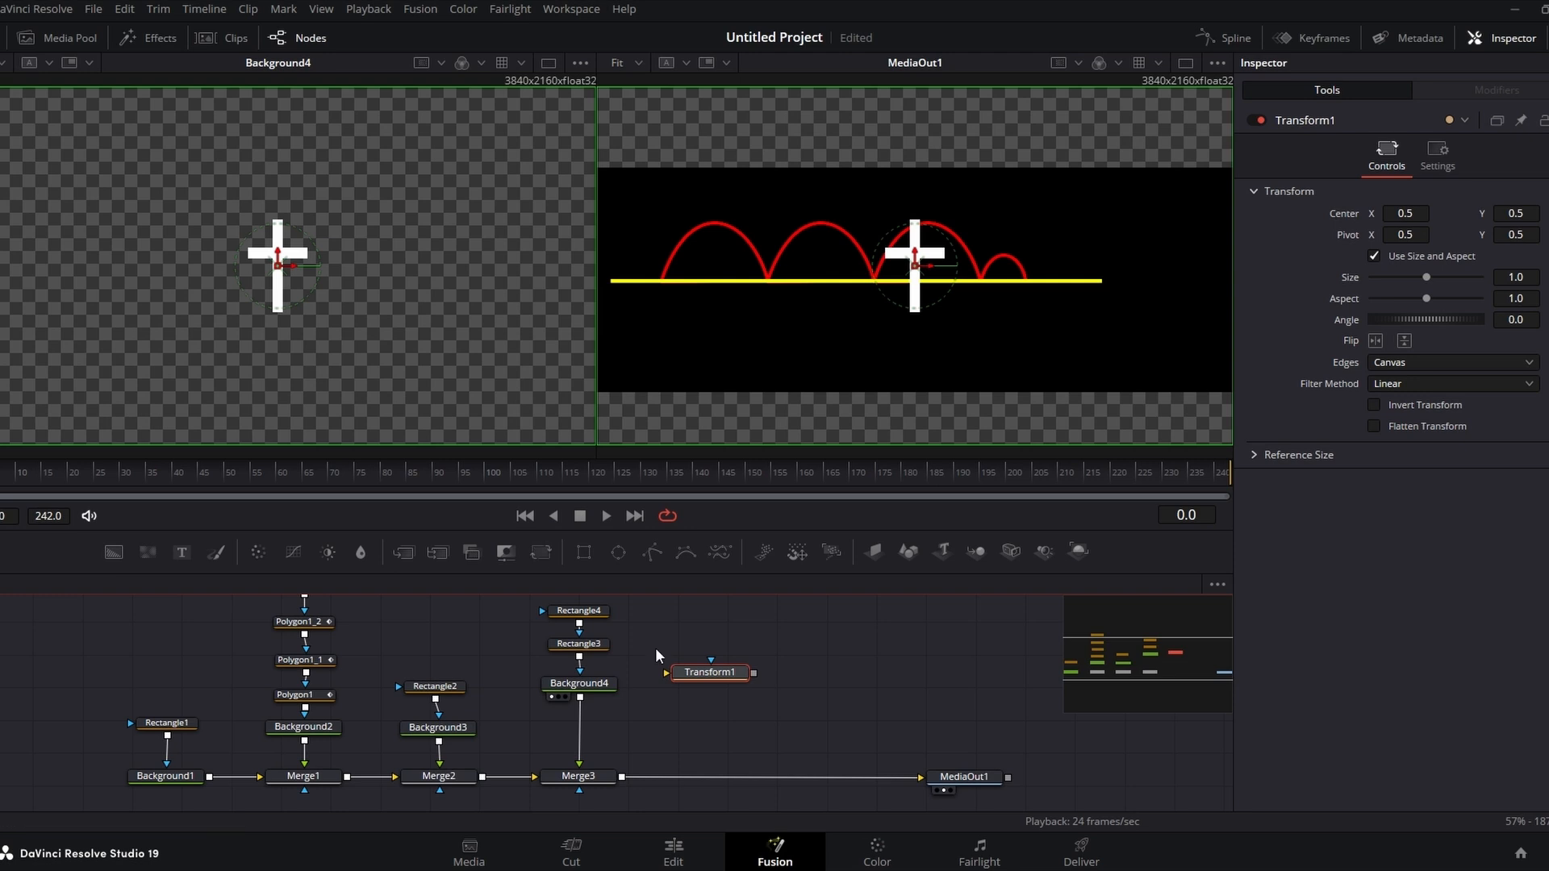
left_click_drag(714, 673, 768, 715)
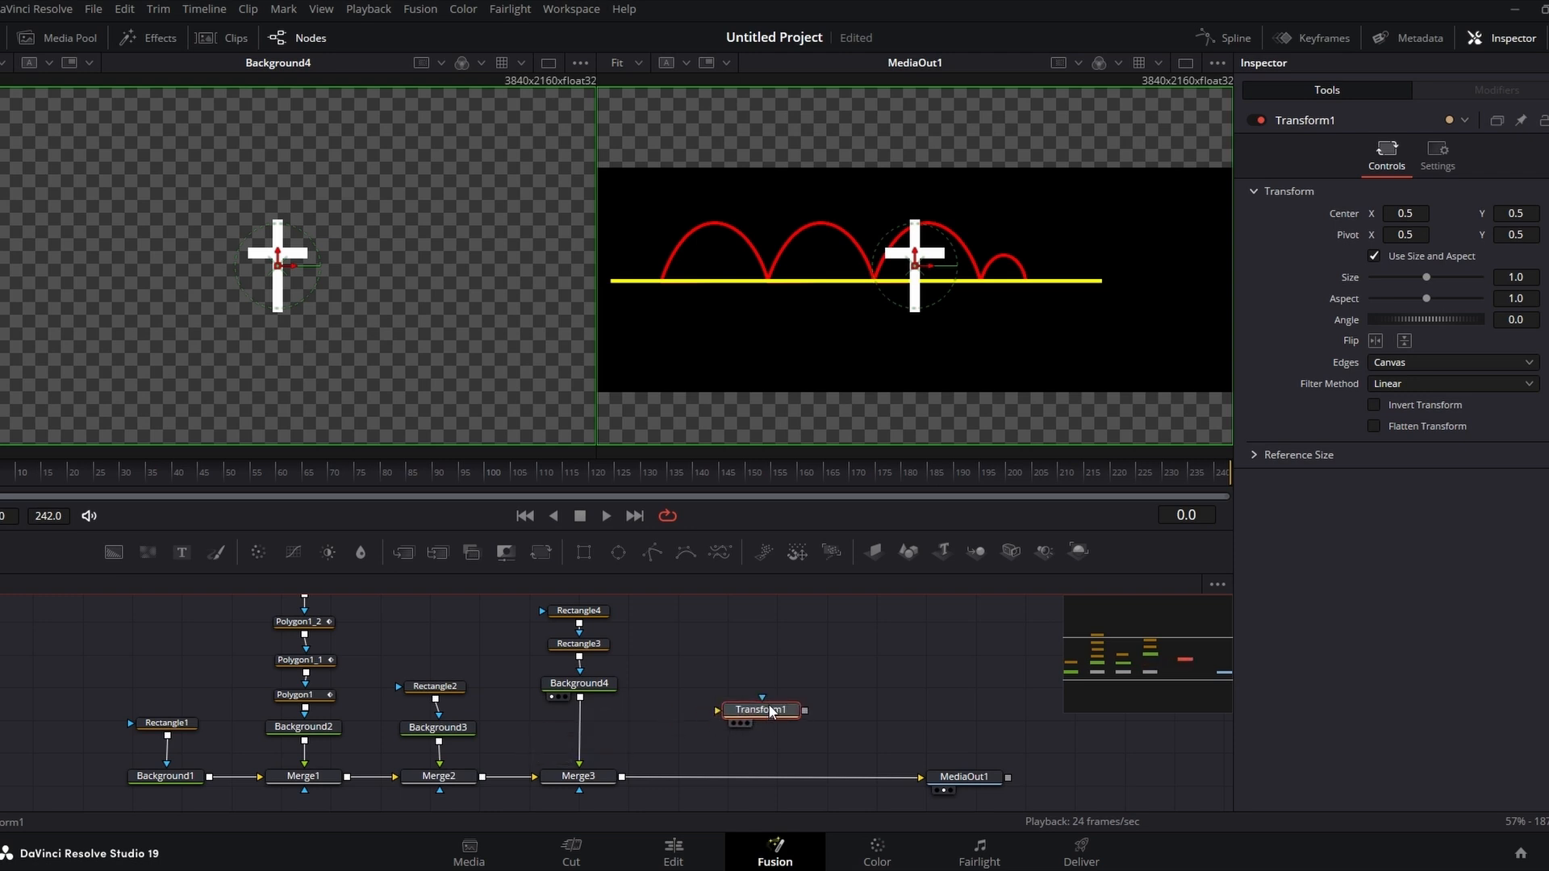
key("Delete")
left_click_drag(580, 694, 599, 737)
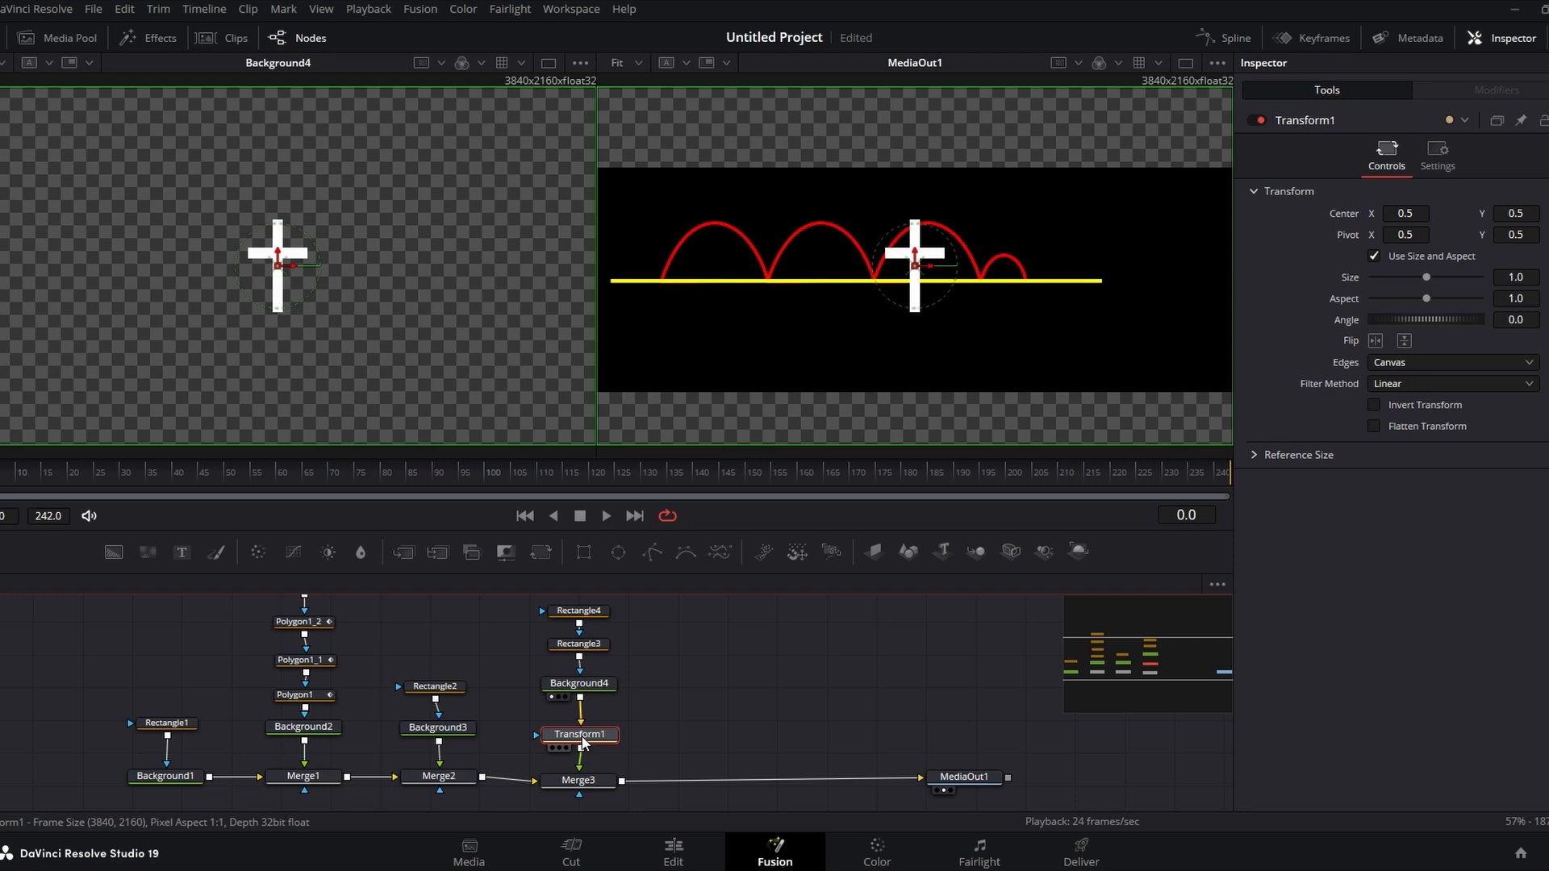
key("Delete")
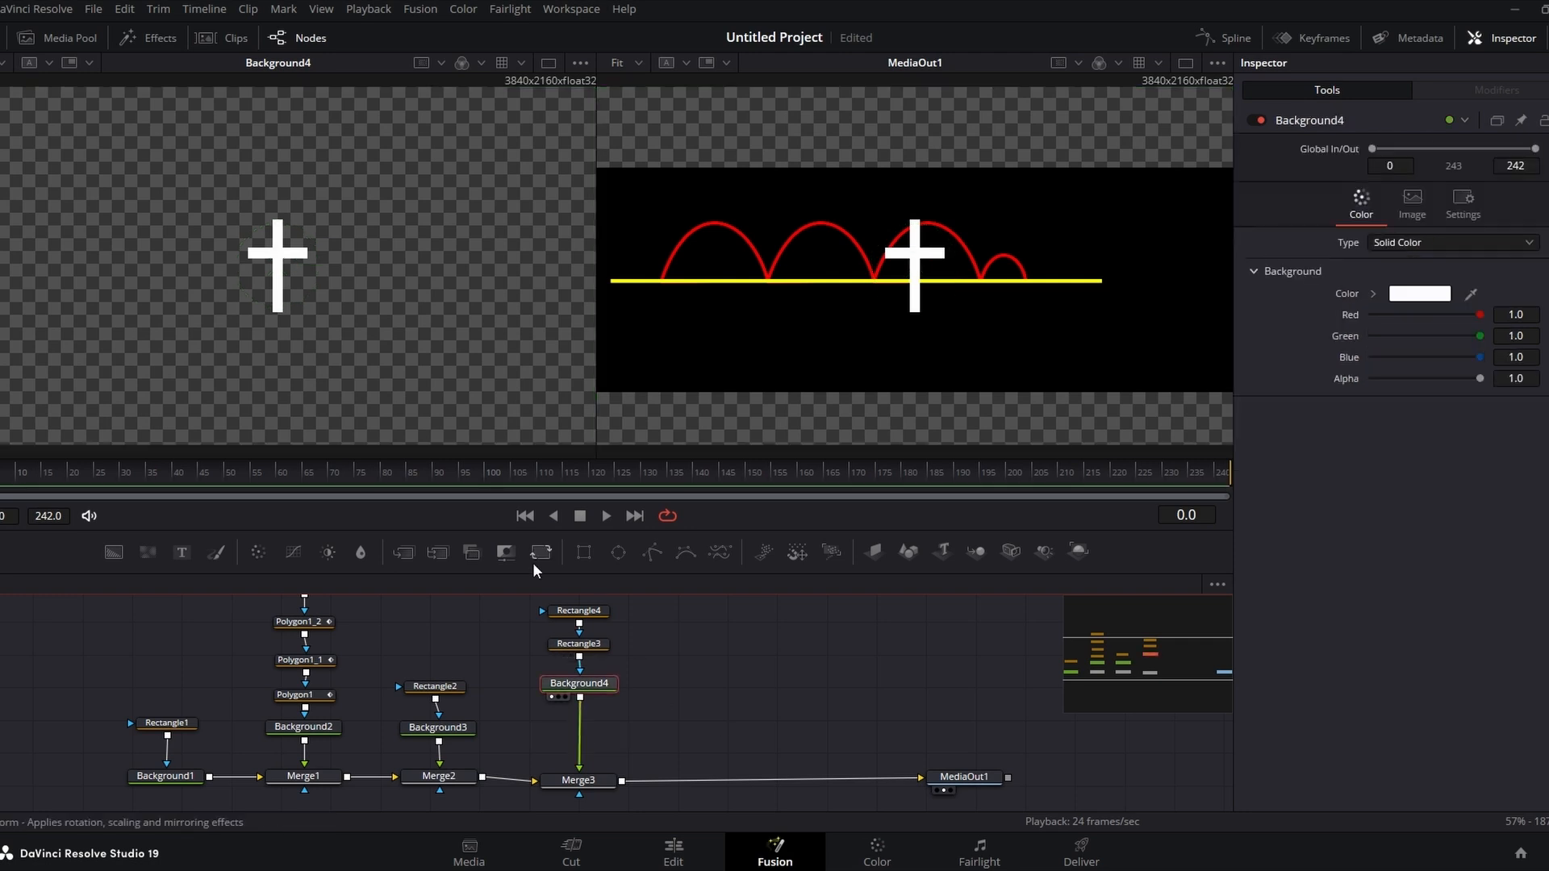
Step: Insert a Transform node between the white cross's background and its merge
left_click_drag(541, 555, 686, 733)
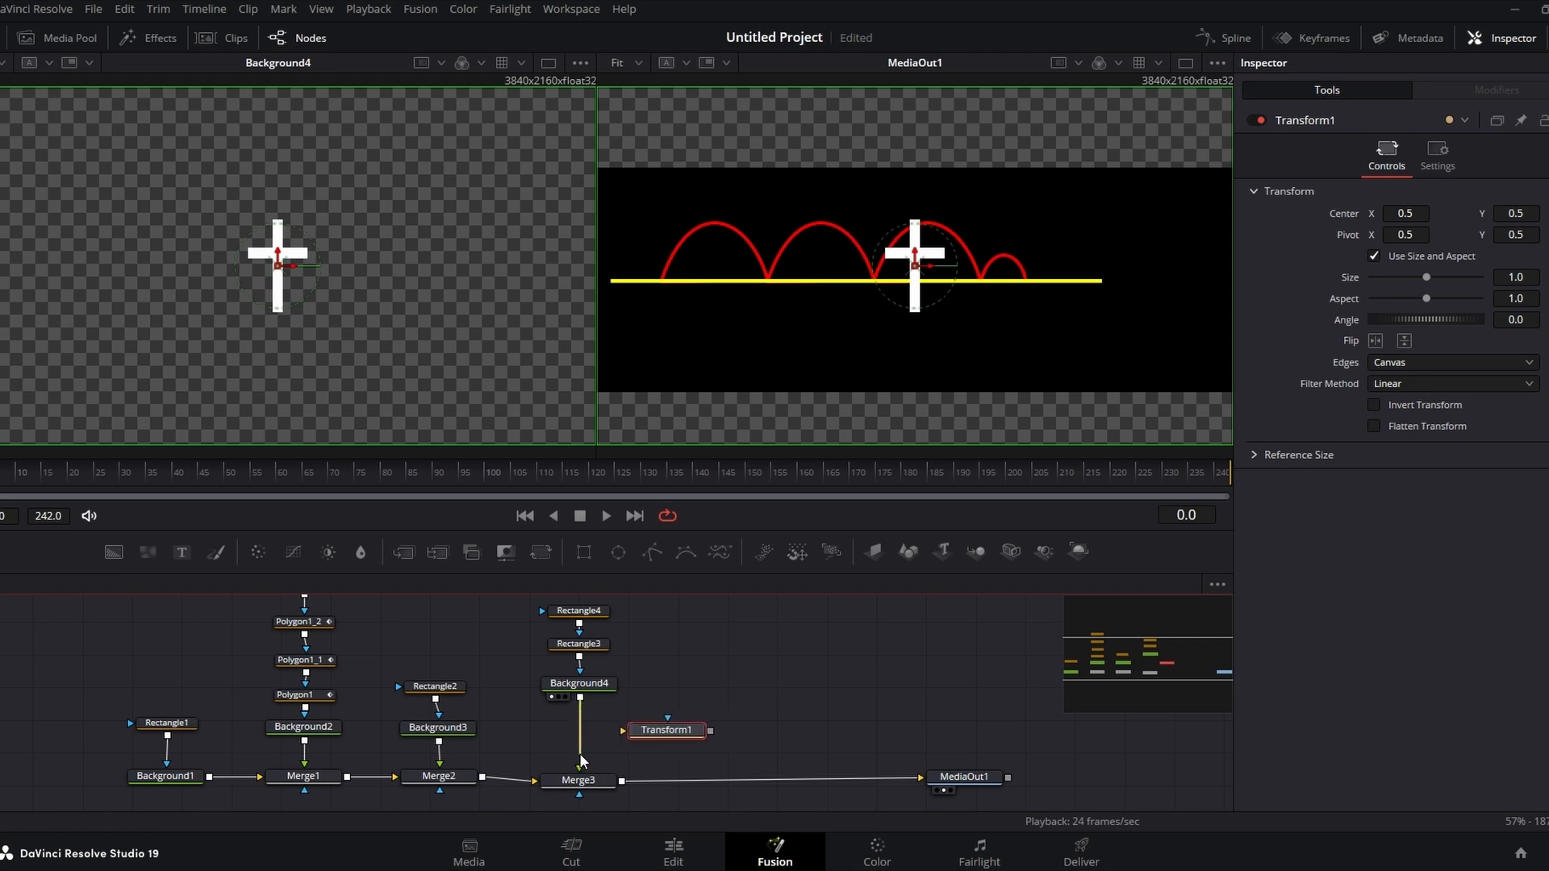
mouse_move(580, 755)
left_mouse_down()
mouse_move(624, 730)
mouse_move(573, 731)
left_mouse_up()
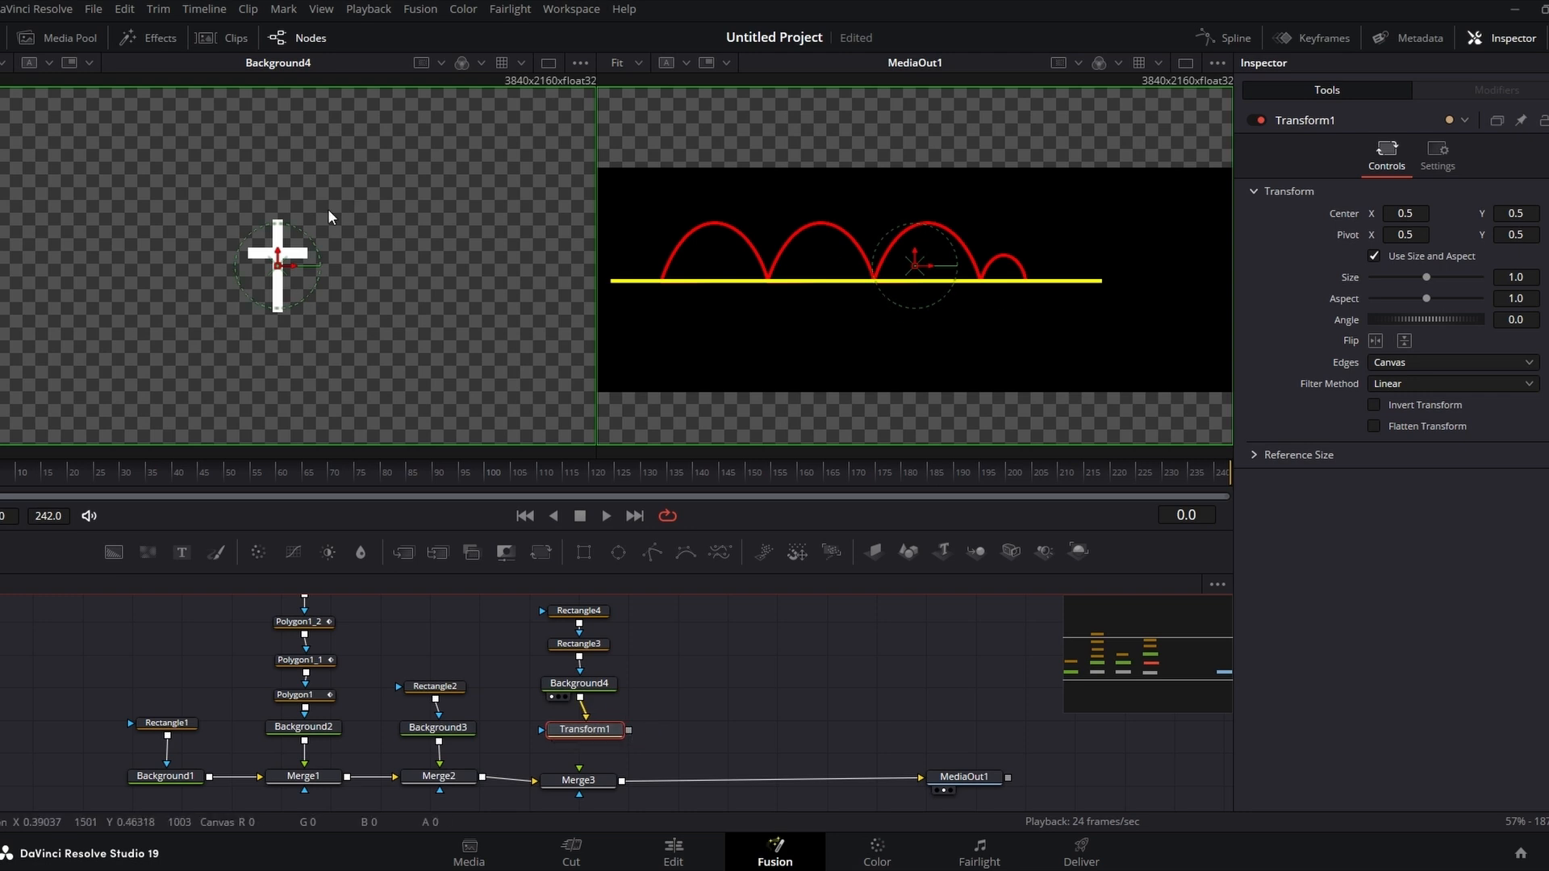
left_click_drag(628, 730, 577, 779)
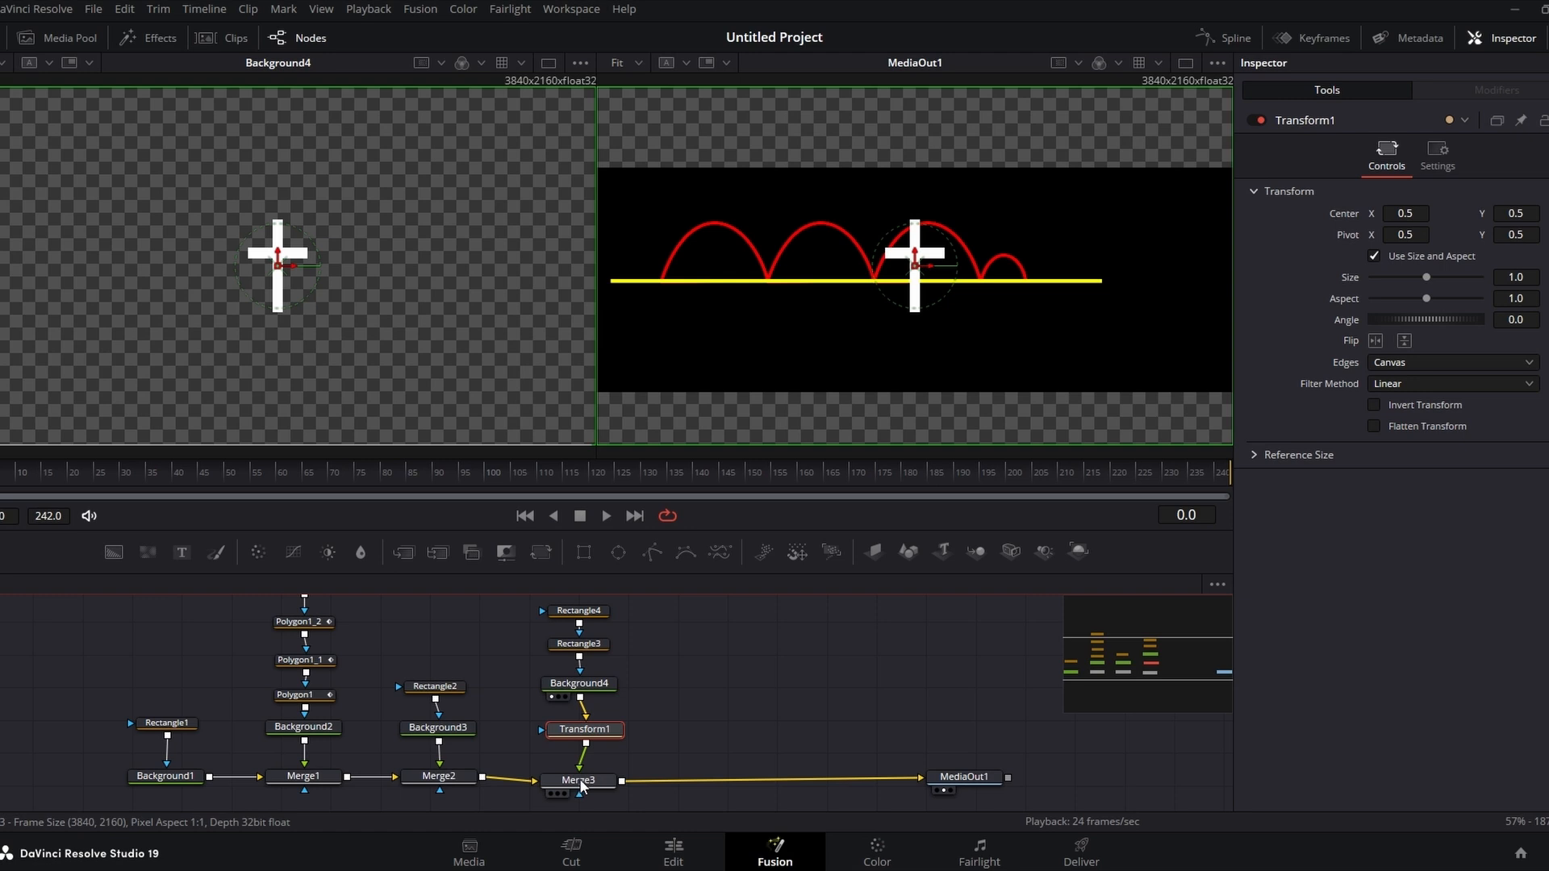
left_click_drag(592, 741, 584, 735)
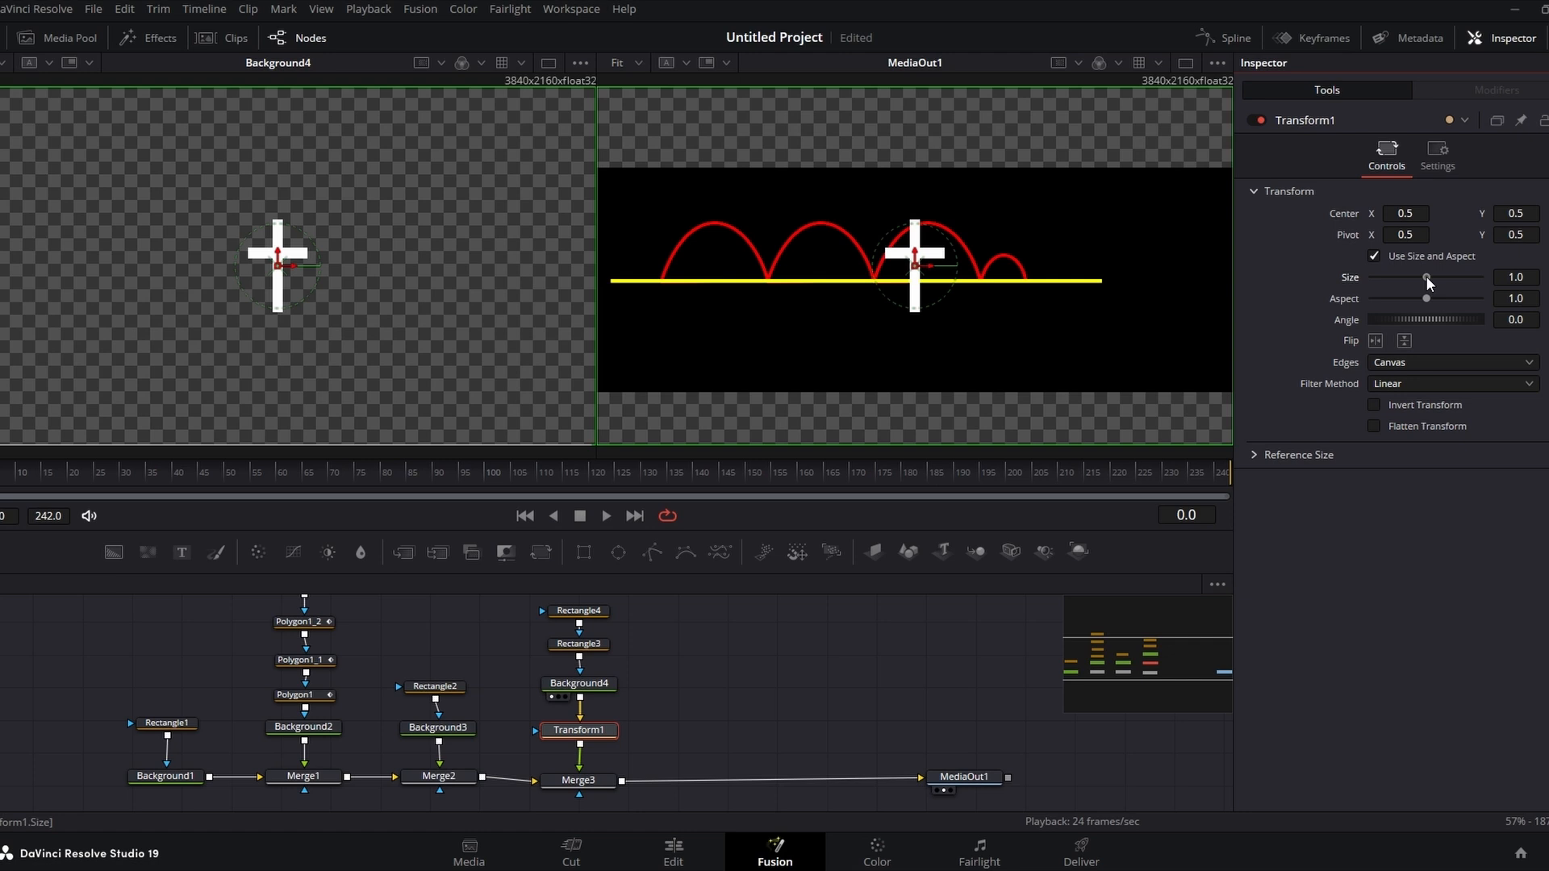
Step: Scale the cross's transform to 0.55 and move its center to X 0.437, Y 0.533
mouse_move(1426, 277)
left_mouse_down()
mouse_move(1406, 283)
mouse_move(1446, 285)
mouse_move(1402, 283)
left_mouse_up()
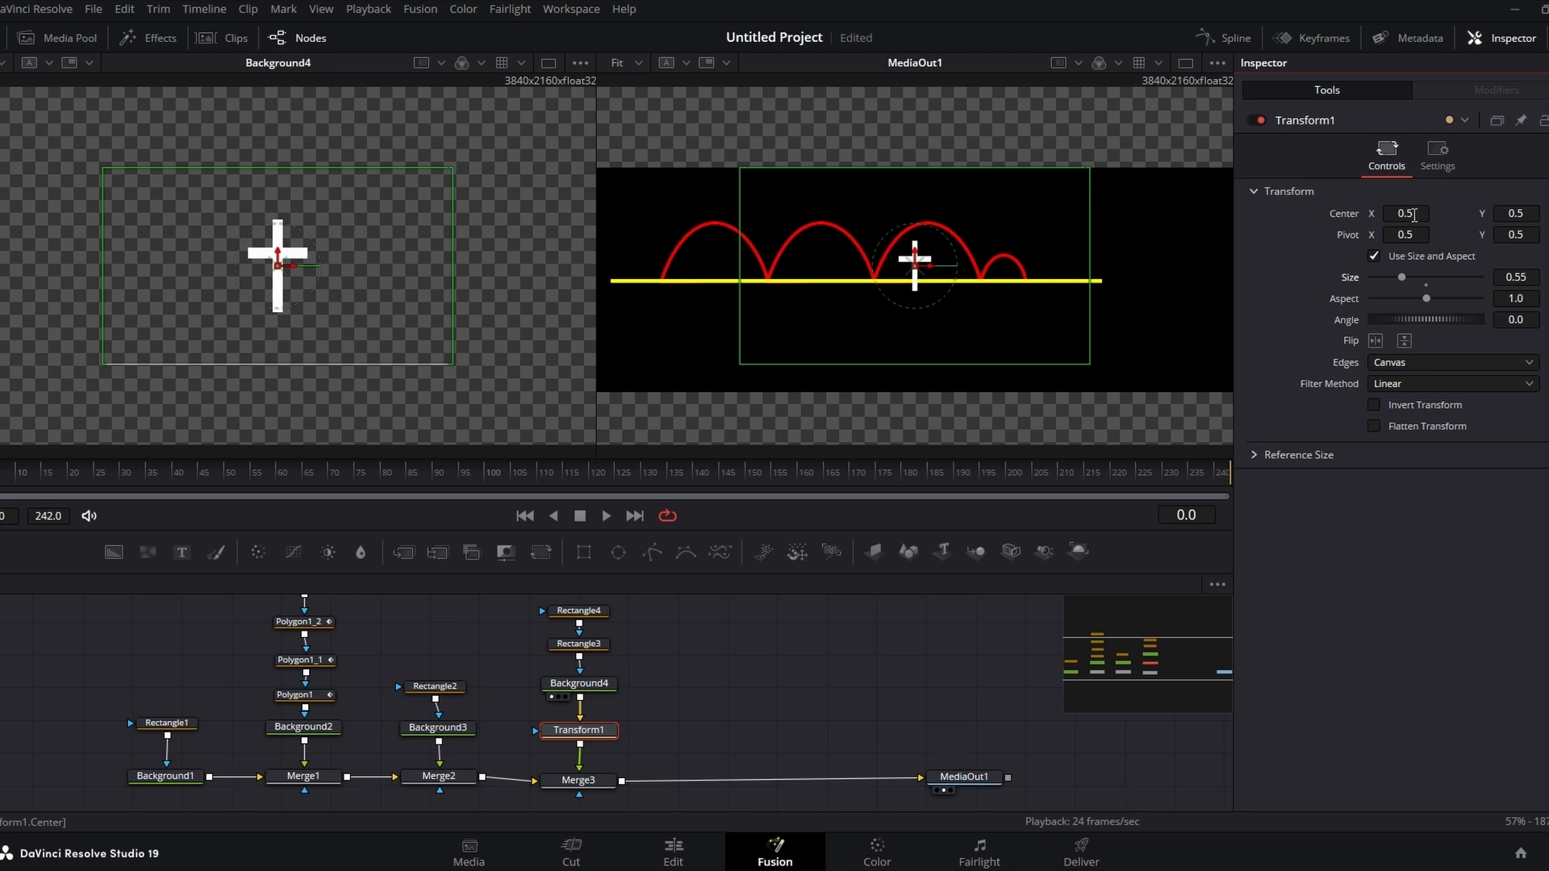
left_click_drag(1403, 213, 1360, 213)
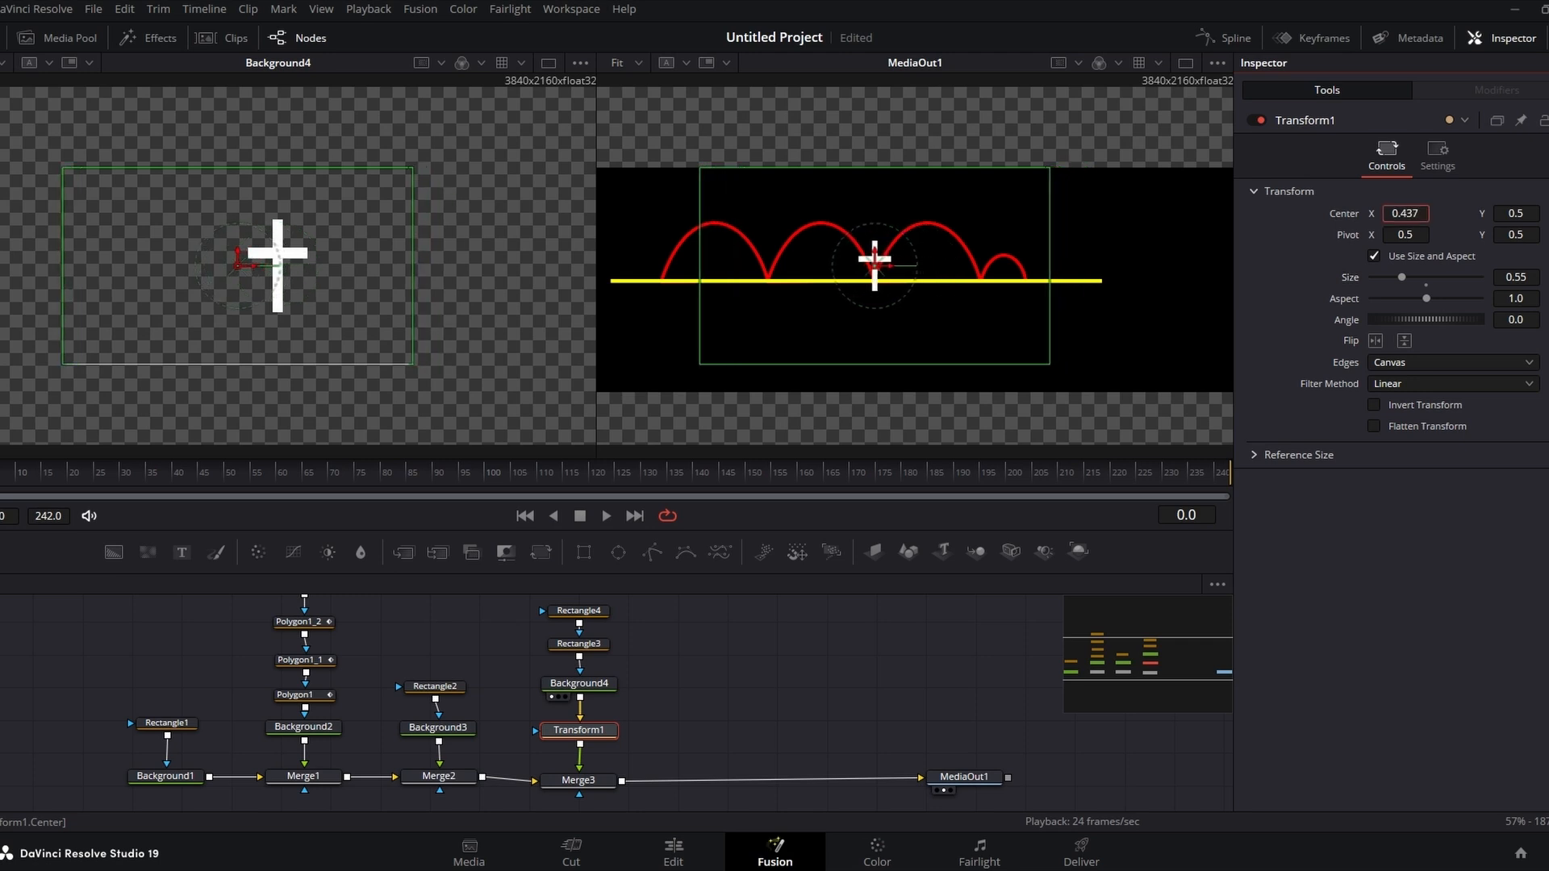
left_click_drag(1509, 213, 1533, 213)
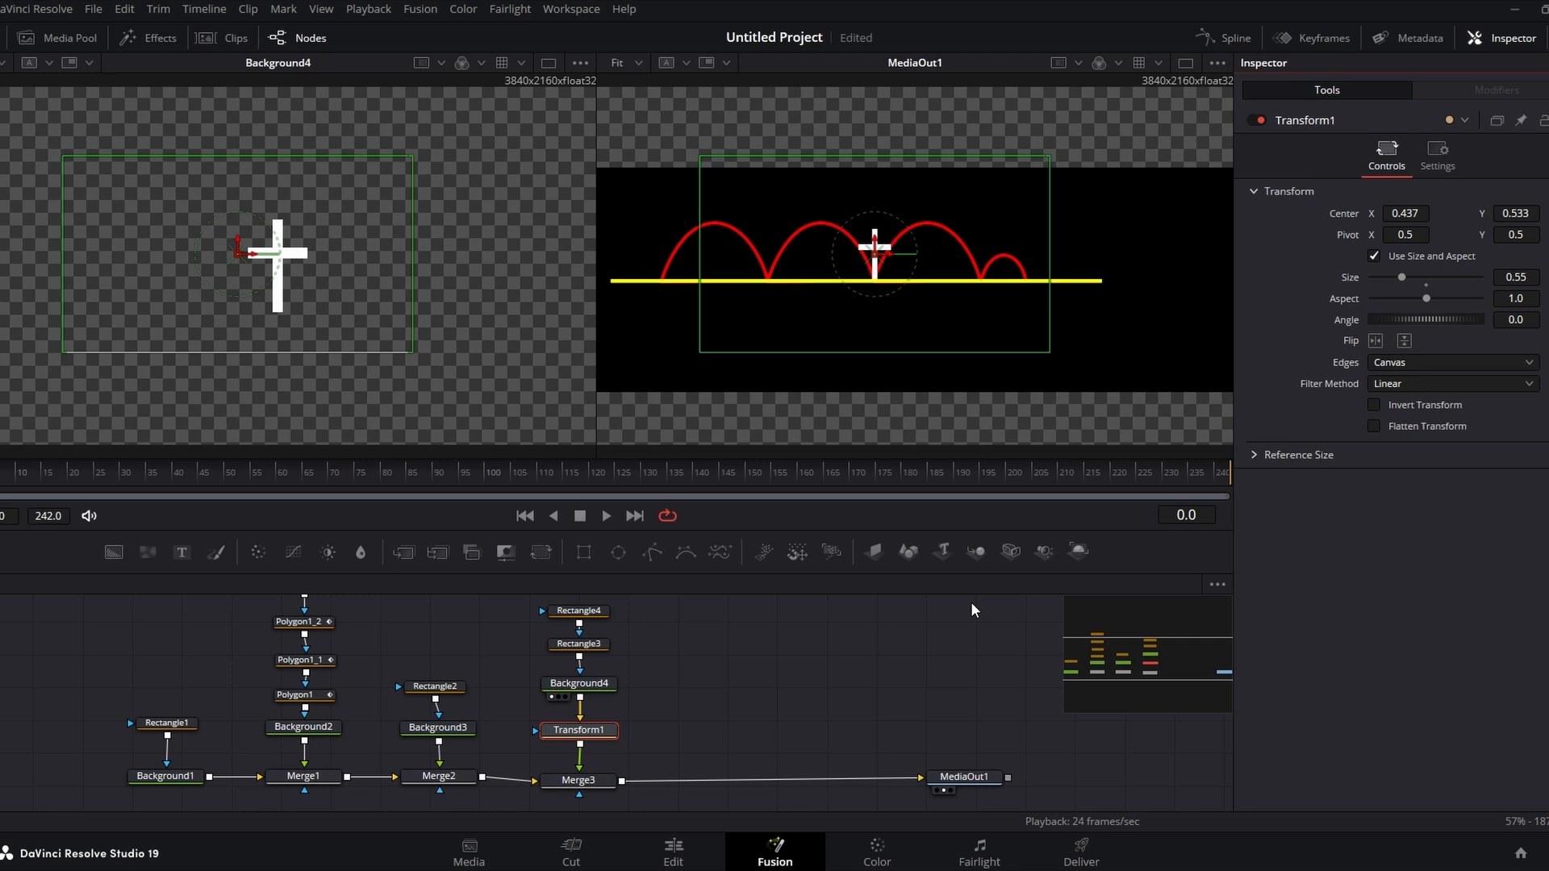
Step: Keyframe the transform's Size so it is 0 at frame 120 and 0.55 at frame 126
left_click_drag(0, 484, 592, 480)
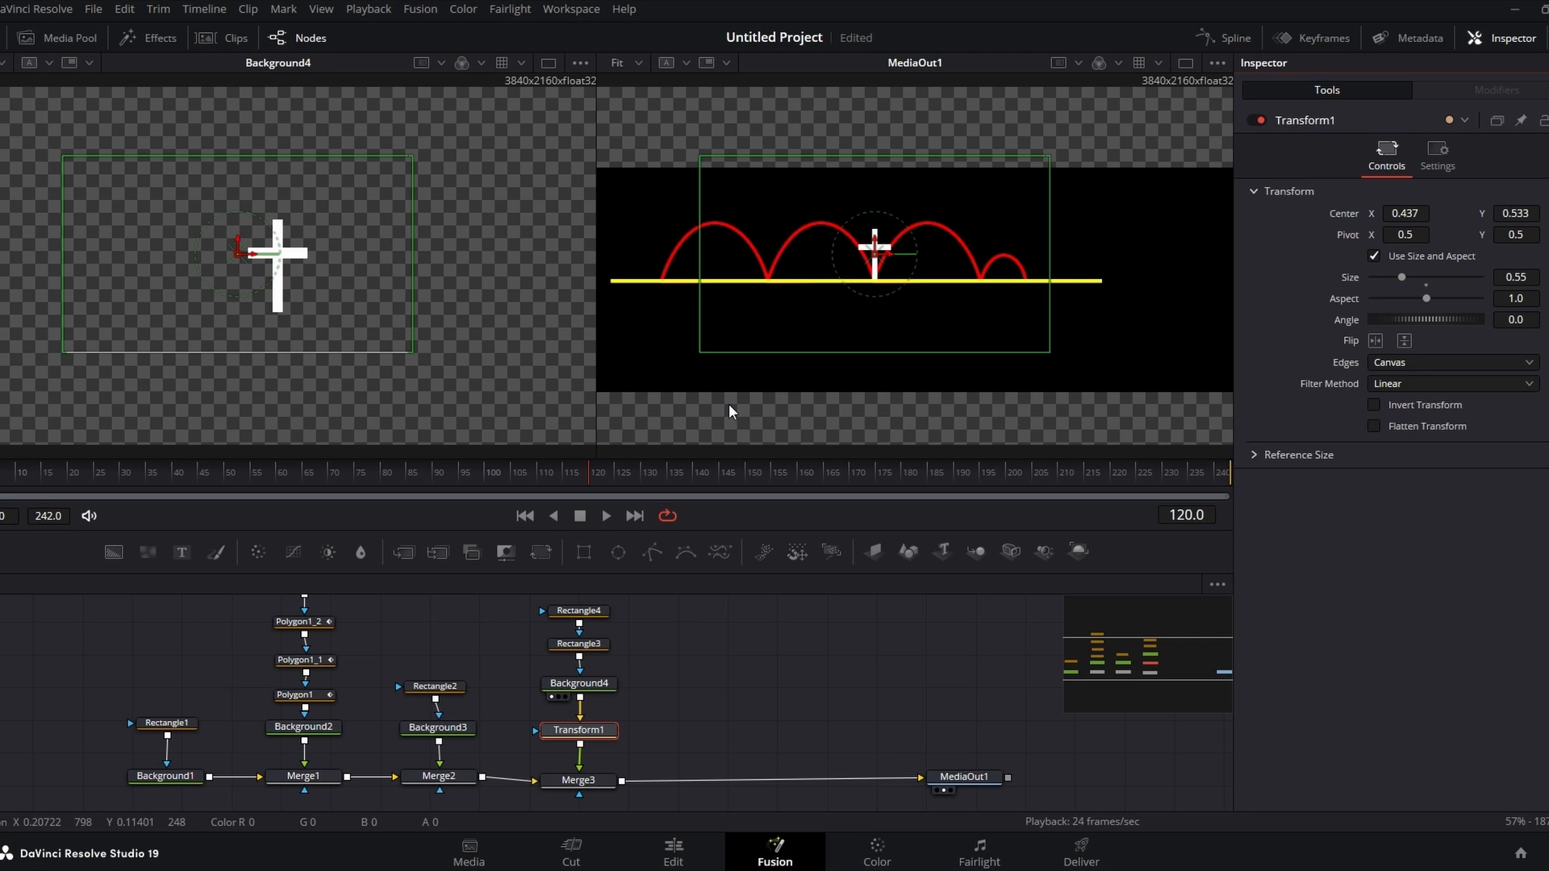
mouse_move(591, 483)
left_mouse_down()
mouse_move(4, 483)
mouse_move(1133, 473)
mouse_move(815, 494)
mouse_move(163, 479)
mouse_move(592, 476)
left_mouse_up()
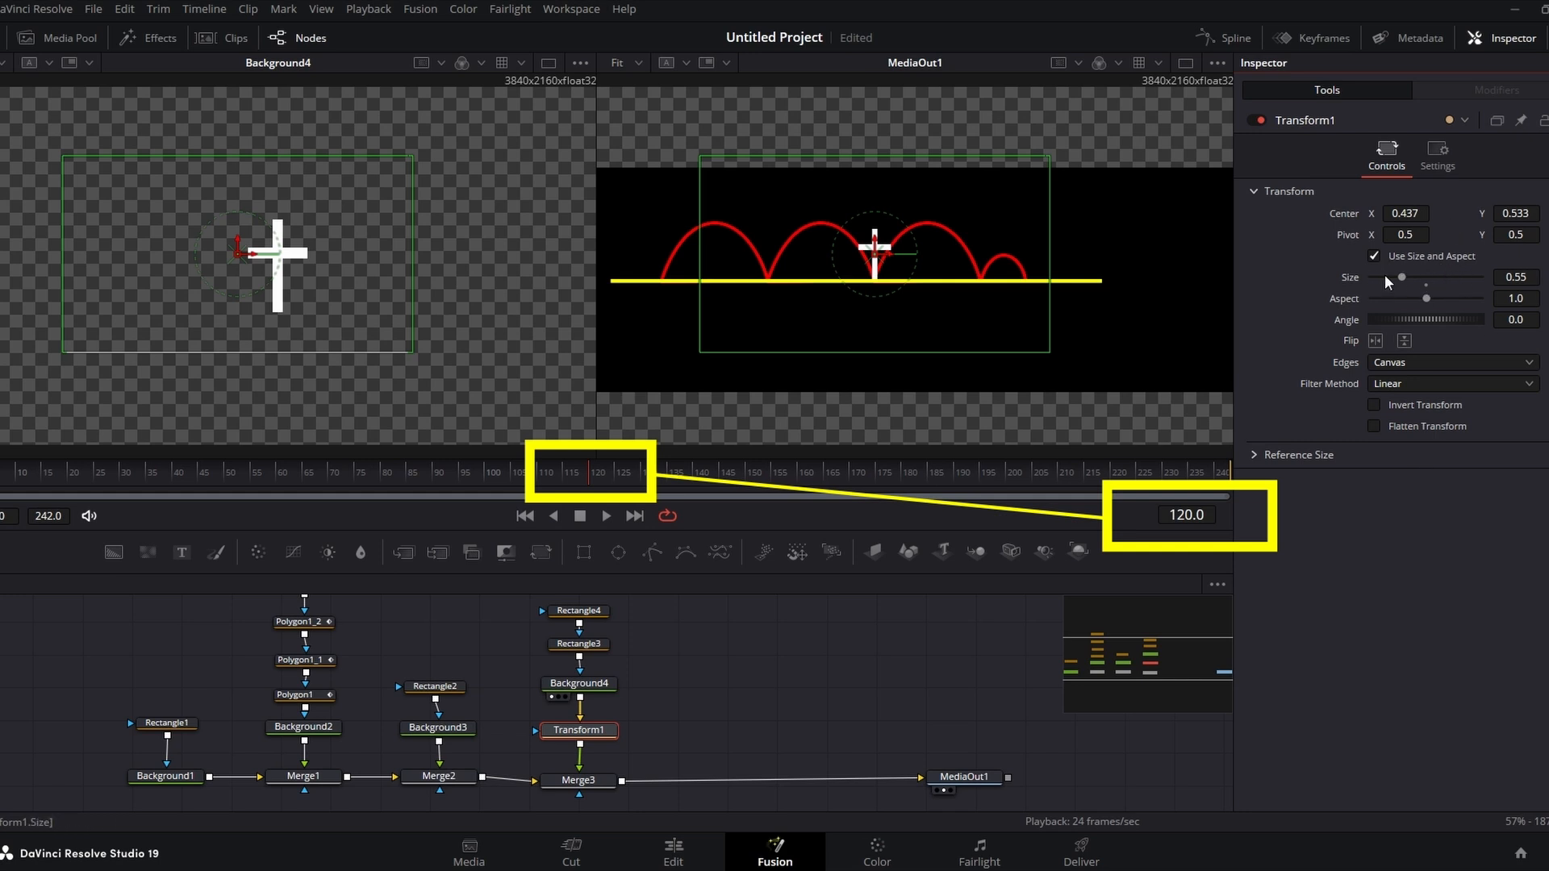
left_click(1548, 277)
key("Right")
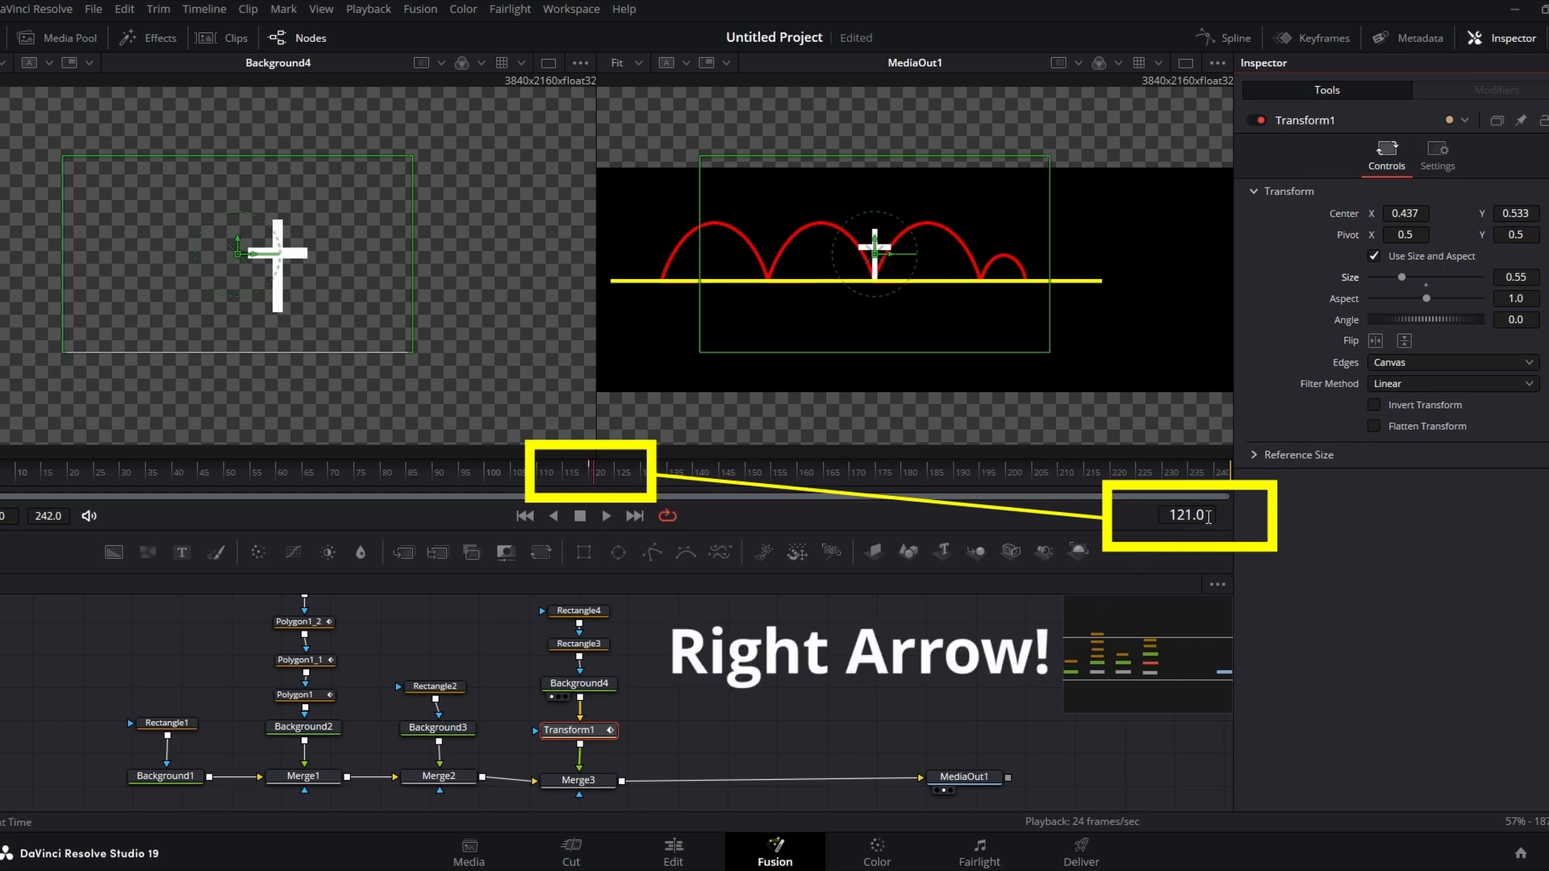
key("Right")
key("Right")
key("Right")
key("Right")
key("Right")
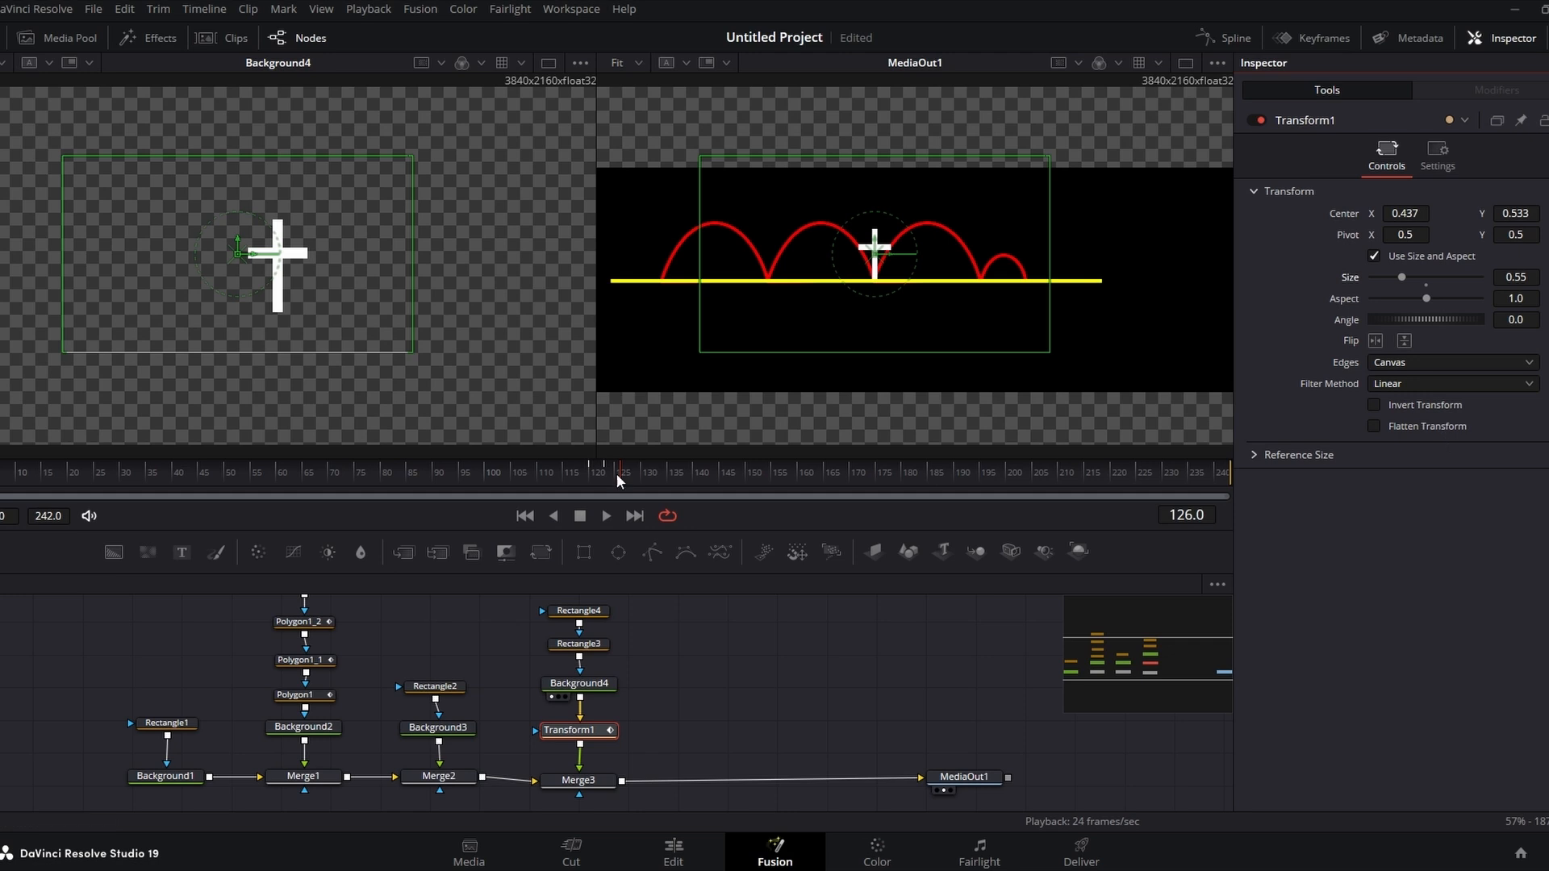
mouse_move(617, 473)
left_mouse_down()
mouse_move(592, 472)
mouse_move(617, 473)
mouse_move(593, 472)
mouse_move(605, 477)
left_mouse_up()
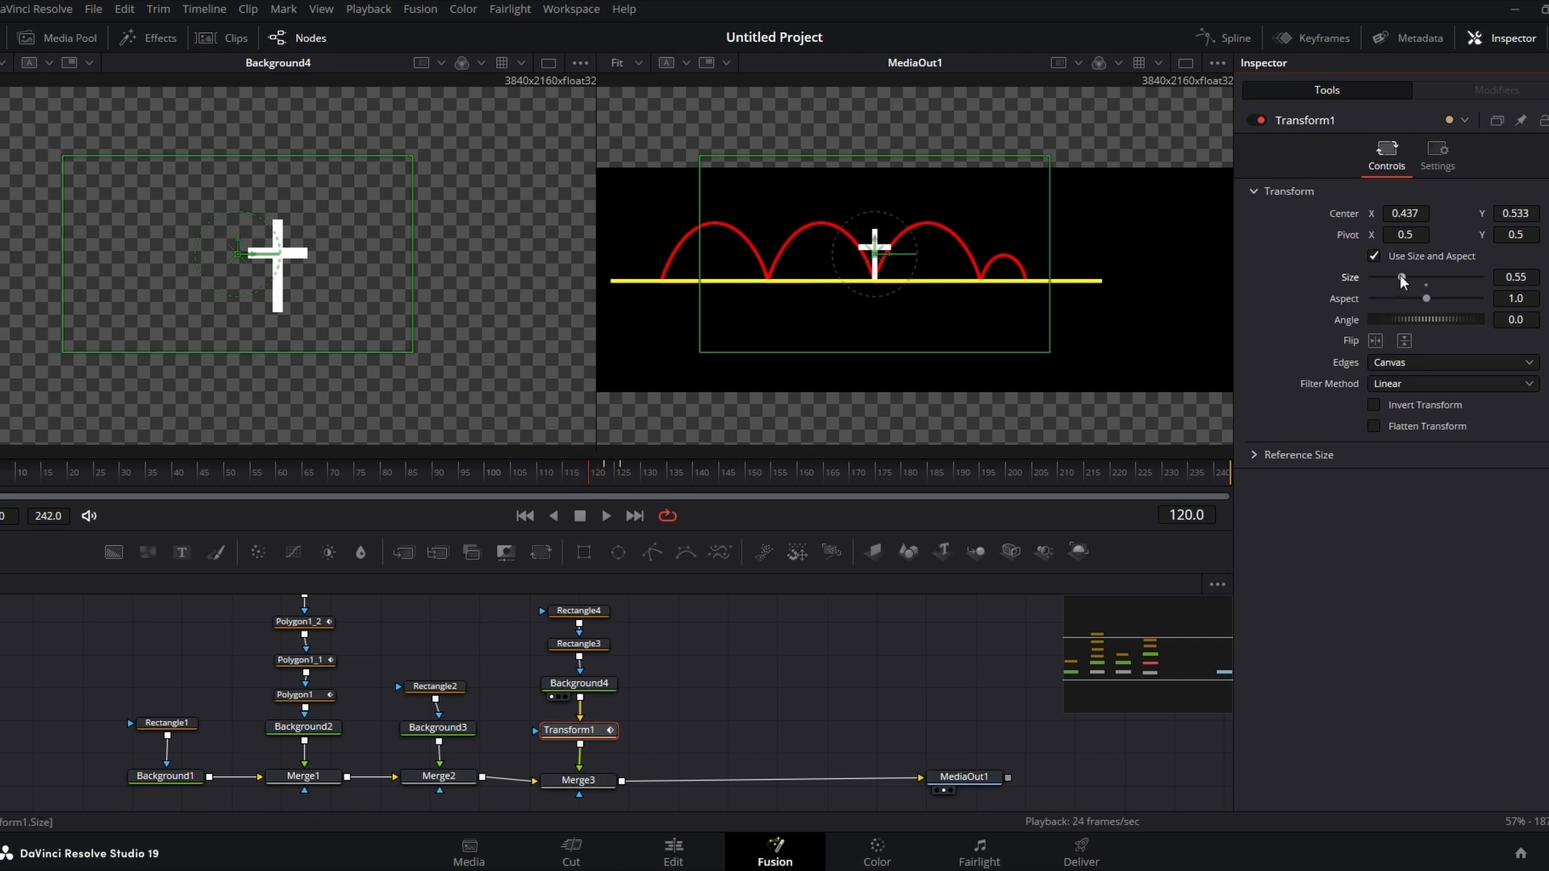
left_click_drag(1401, 279, 1327, 279)
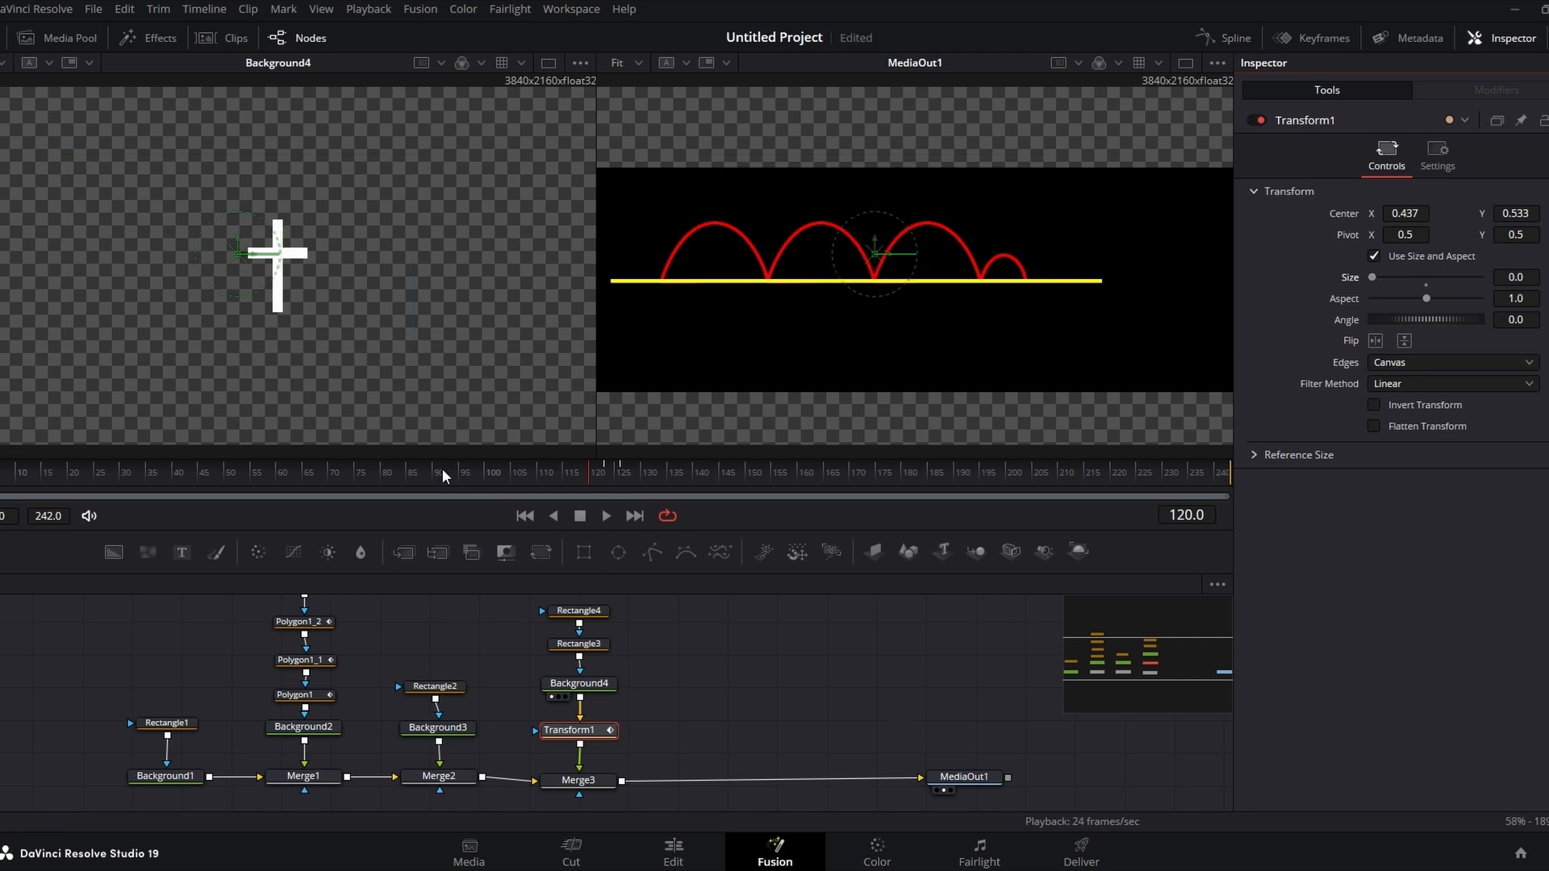
Step: Add an overshoot keyframe with Size 0.75 at frame 123
left_click_drag(442, 468, 624, 478)
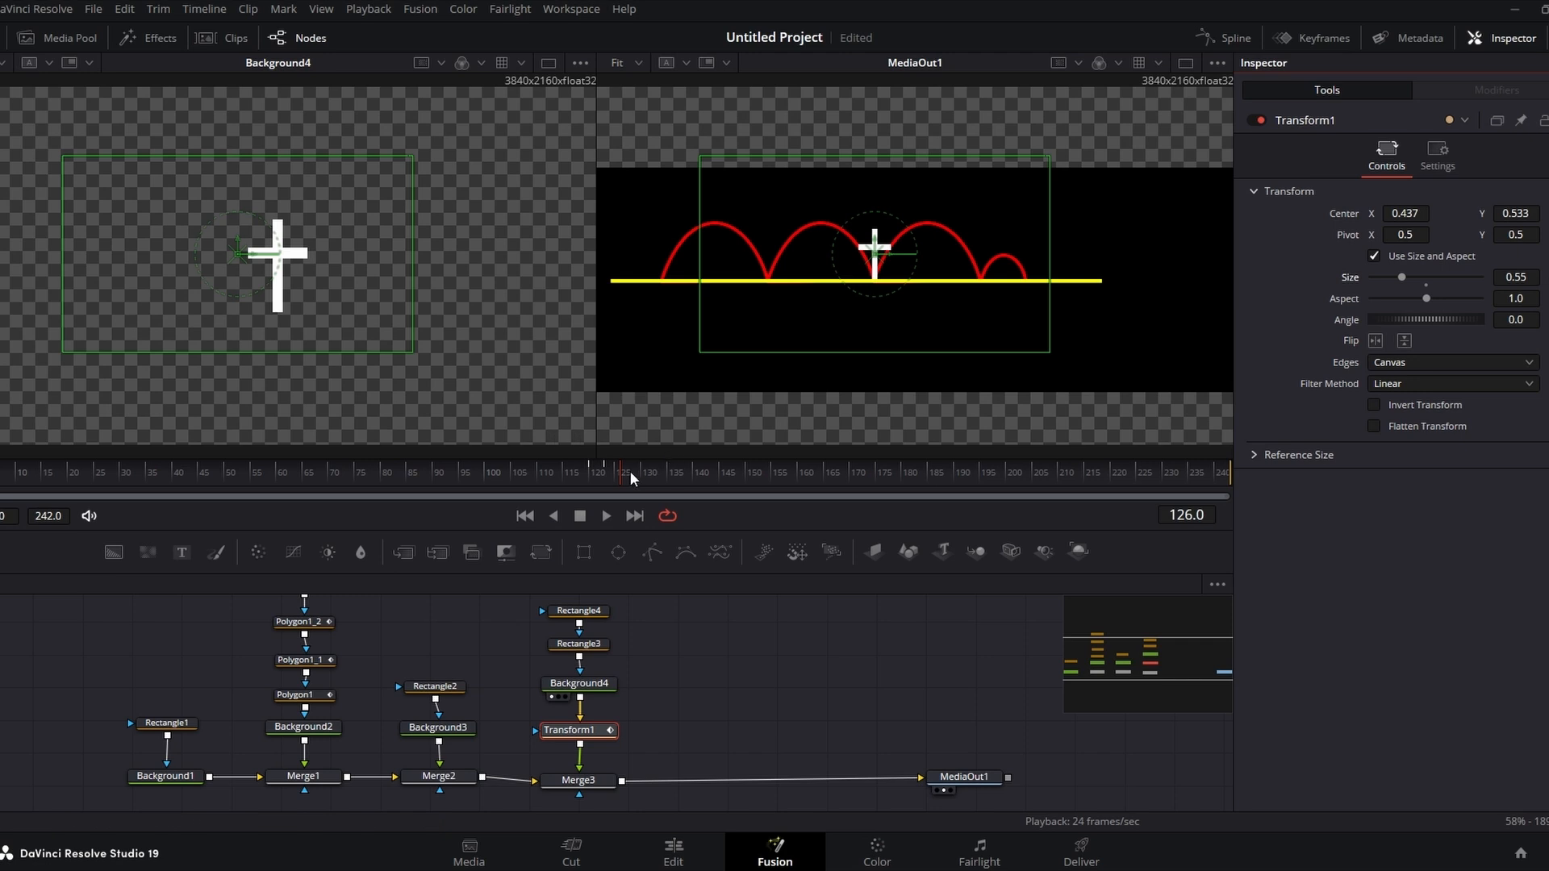
left_click_drag(618, 476, 608, 474)
left_click_drag(1401, 277, 1413, 277)
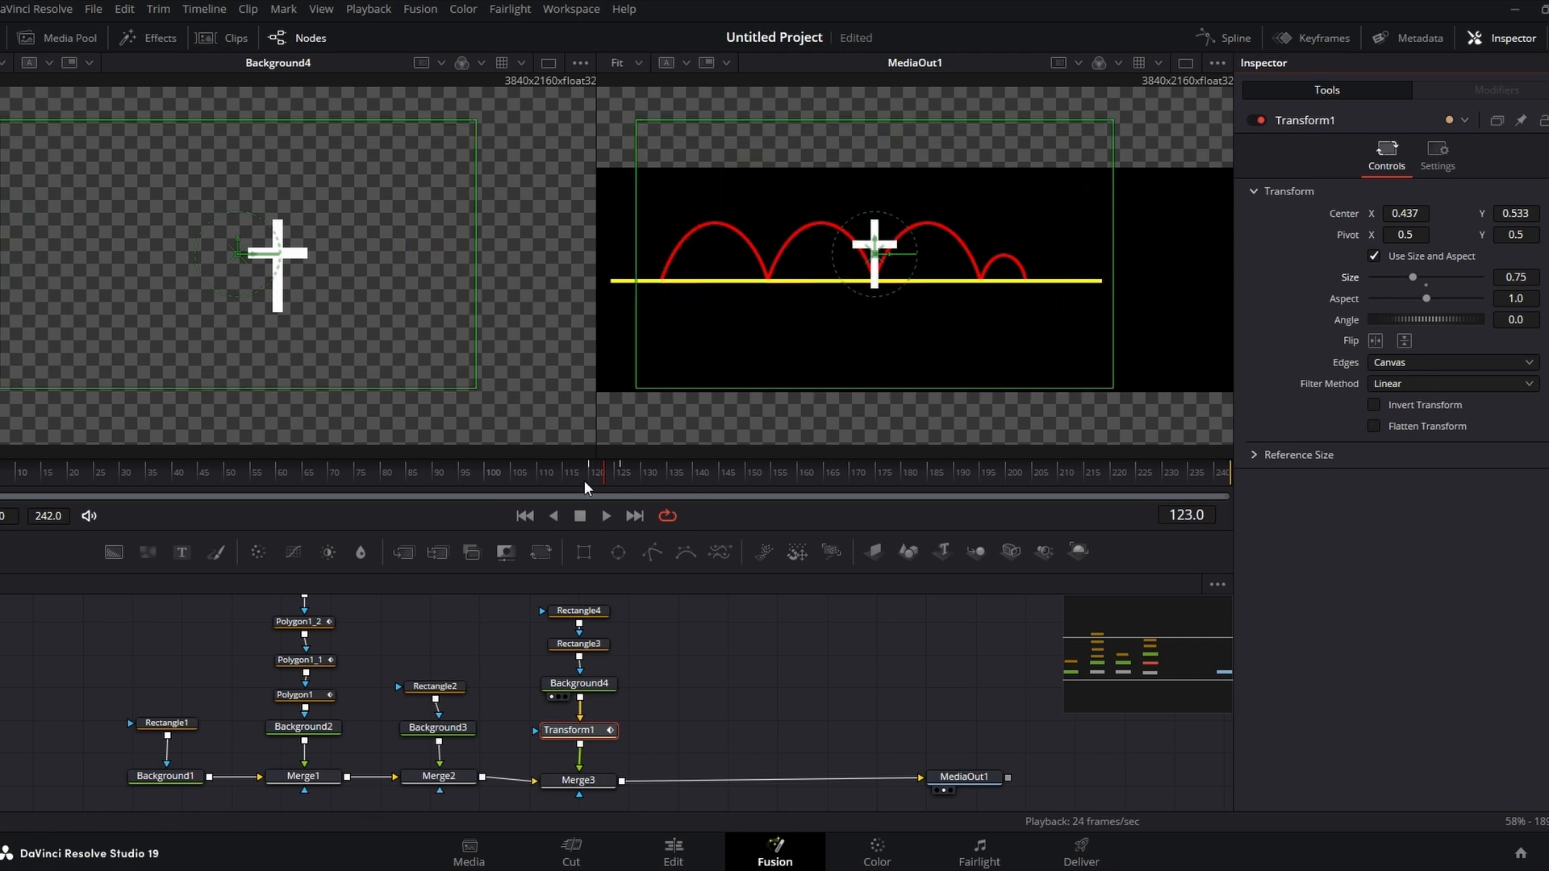
Step: Scrub through and play back the cross's pop-in animation
mouse_move(584, 481)
left_mouse_down()
mouse_move(535, 481)
mouse_move(647, 484)
mouse_move(516, 478)
mouse_move(556, 476)
left_mouse_up()
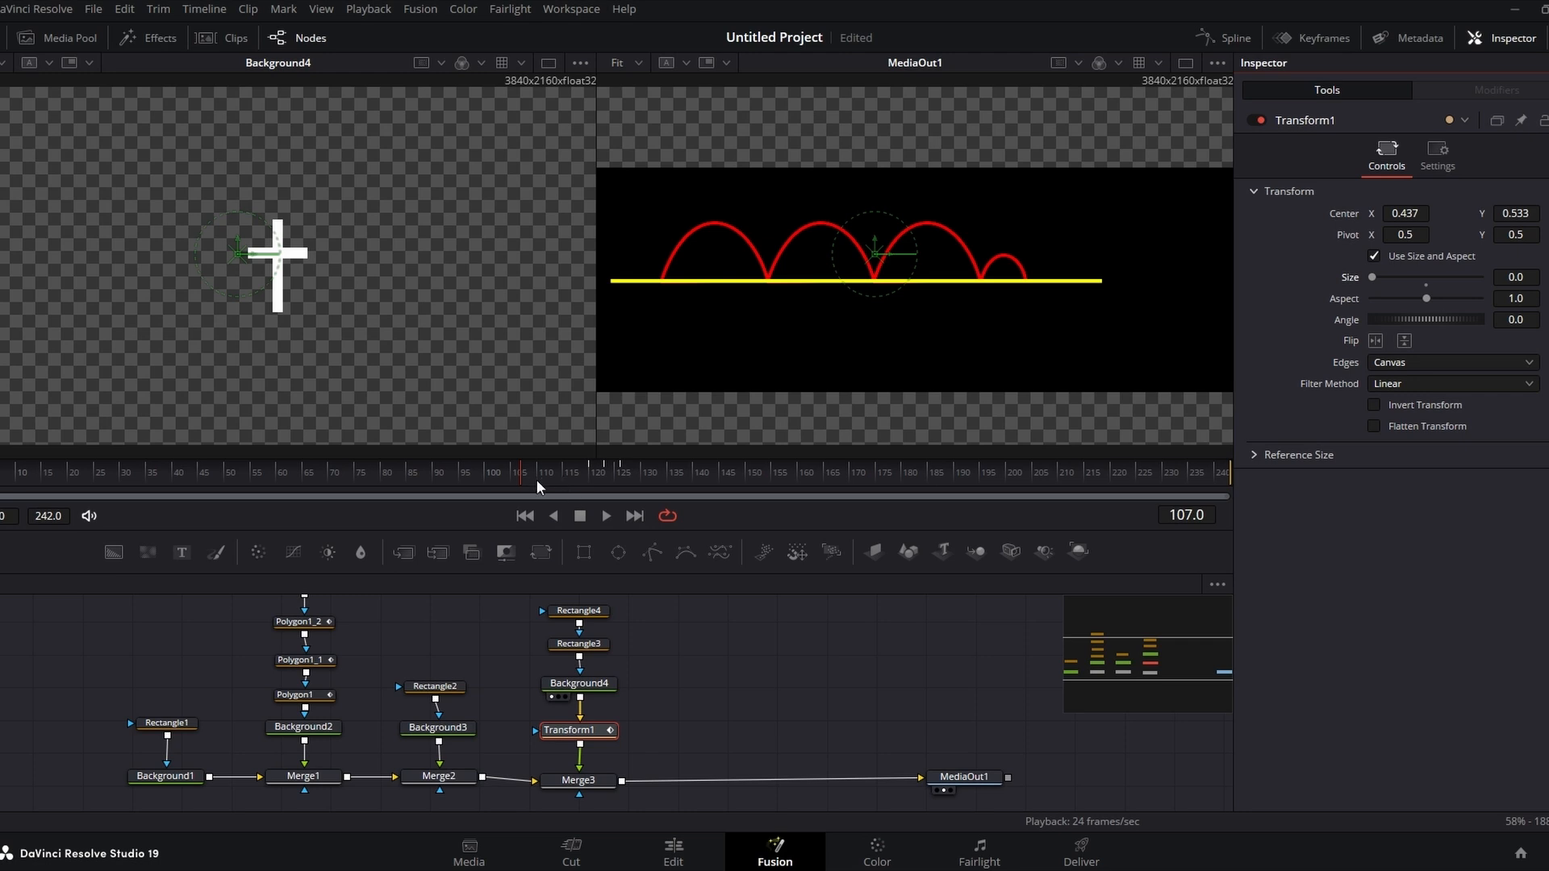
left_click_drag(538, 482, 549, 480)
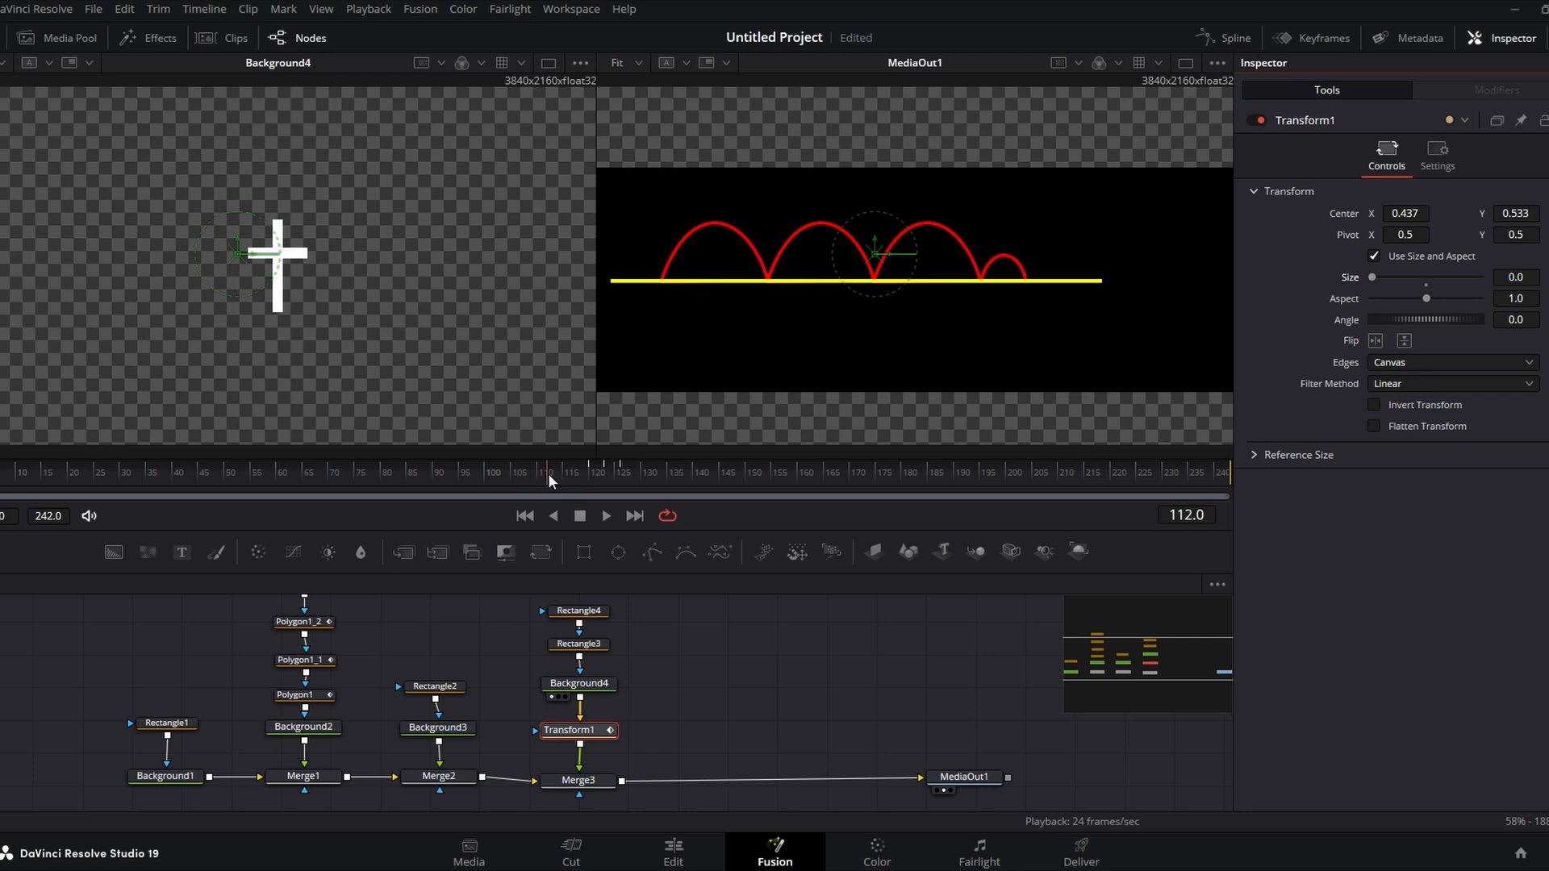
left_click(605, 516)
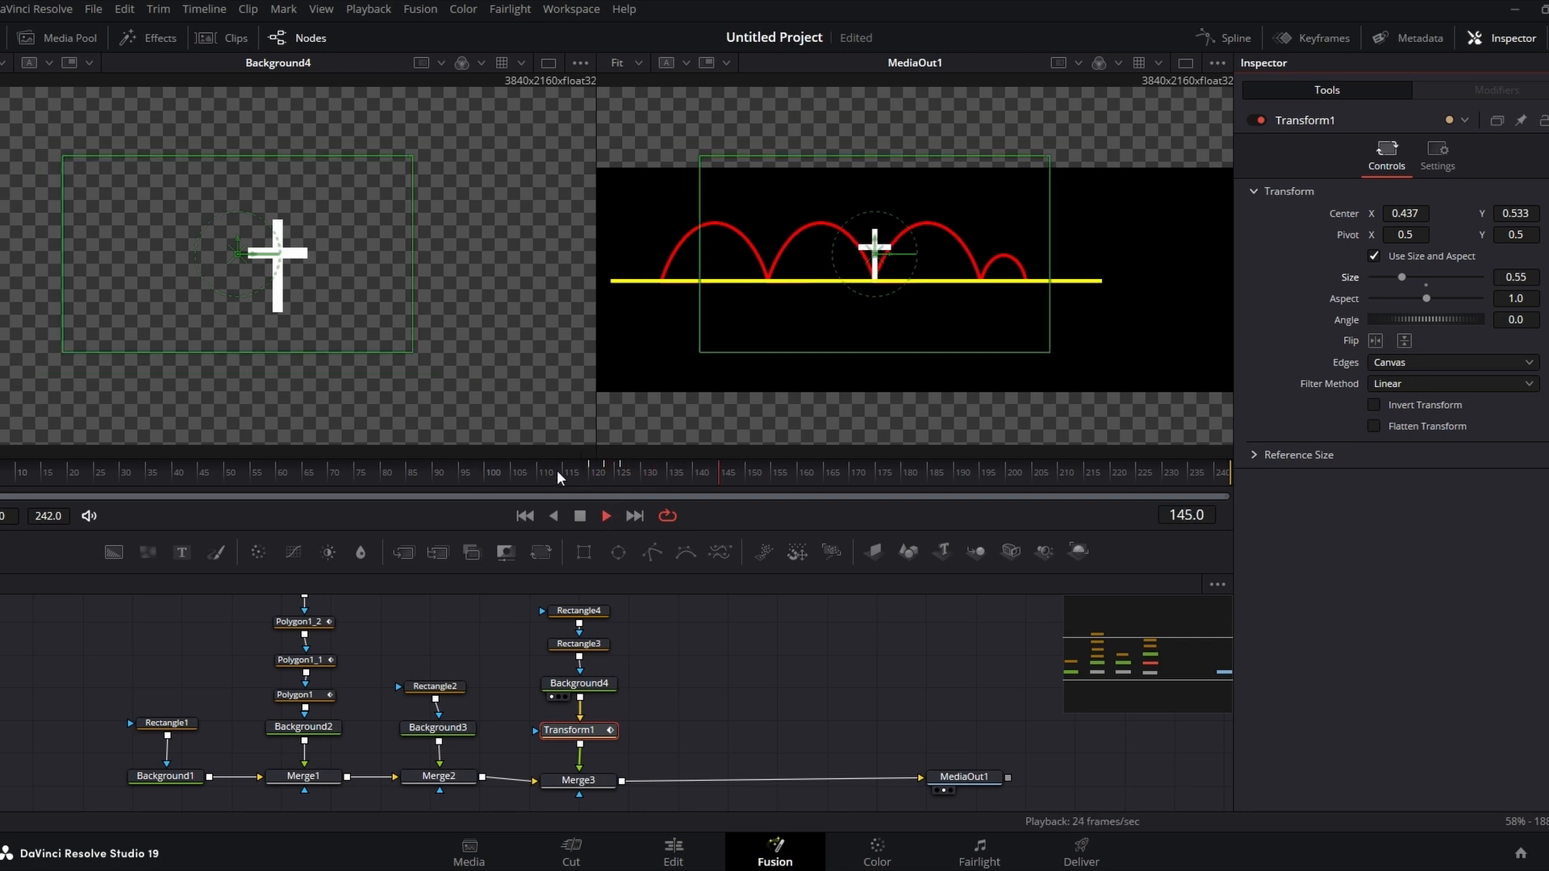
left_click(581, 517)
Step: Preview the Fusion composition clip on the Edit page timeline by scrubbing and playing it
left_click(674, 852)
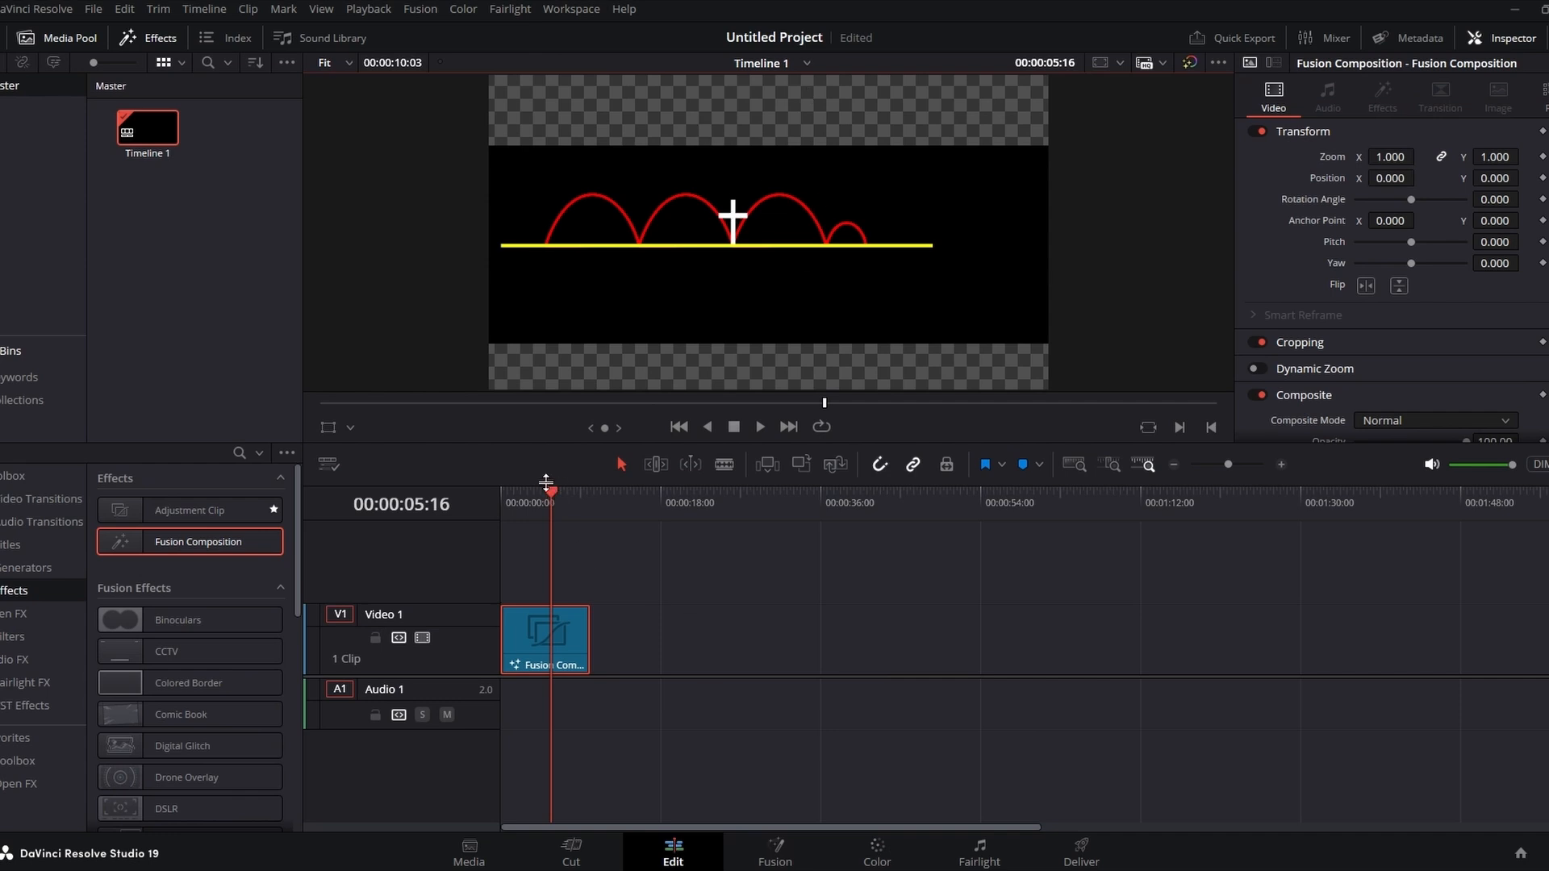
left_click_drag(552, 493, 491, 506)
left_click(762, 426)
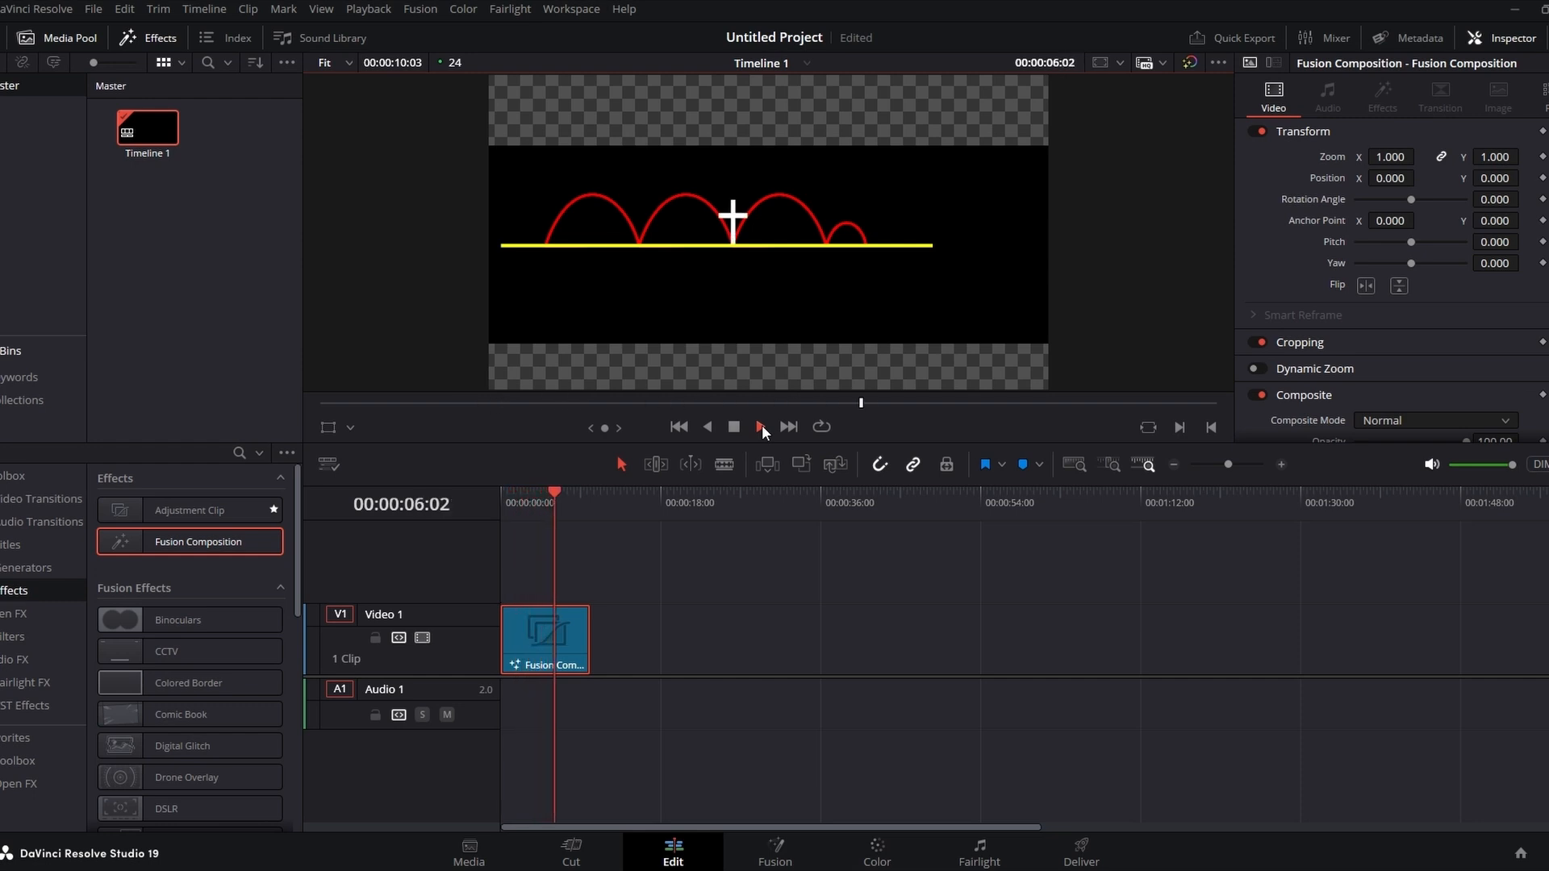
left_click(735, 427)
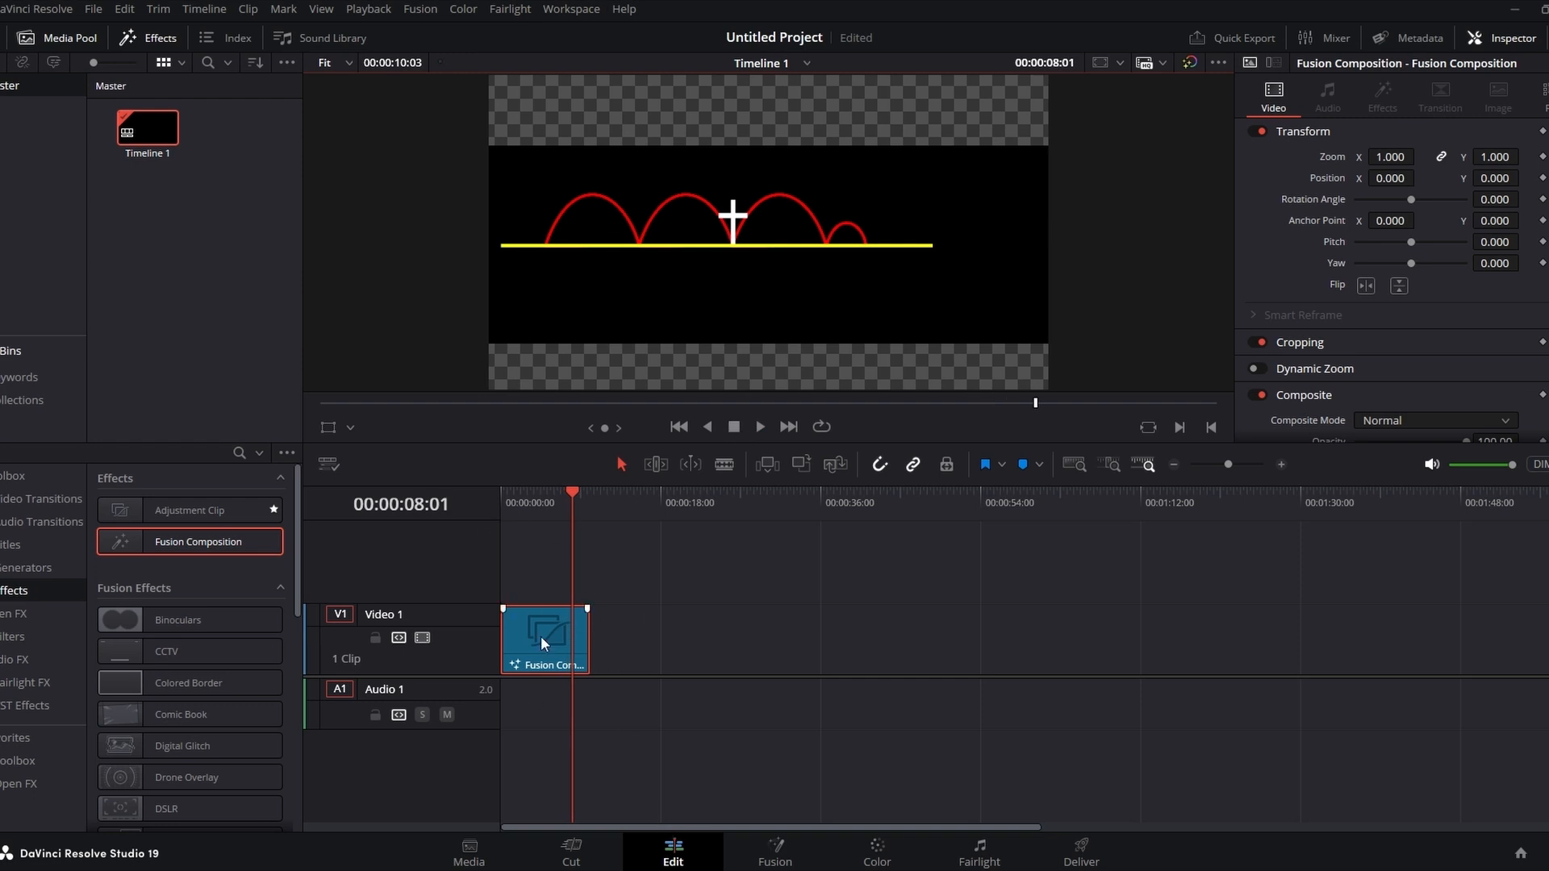
Step: Return to Fusion and add a new Background node merged after Merge3 into MediaOut1
left_click(778, 847)
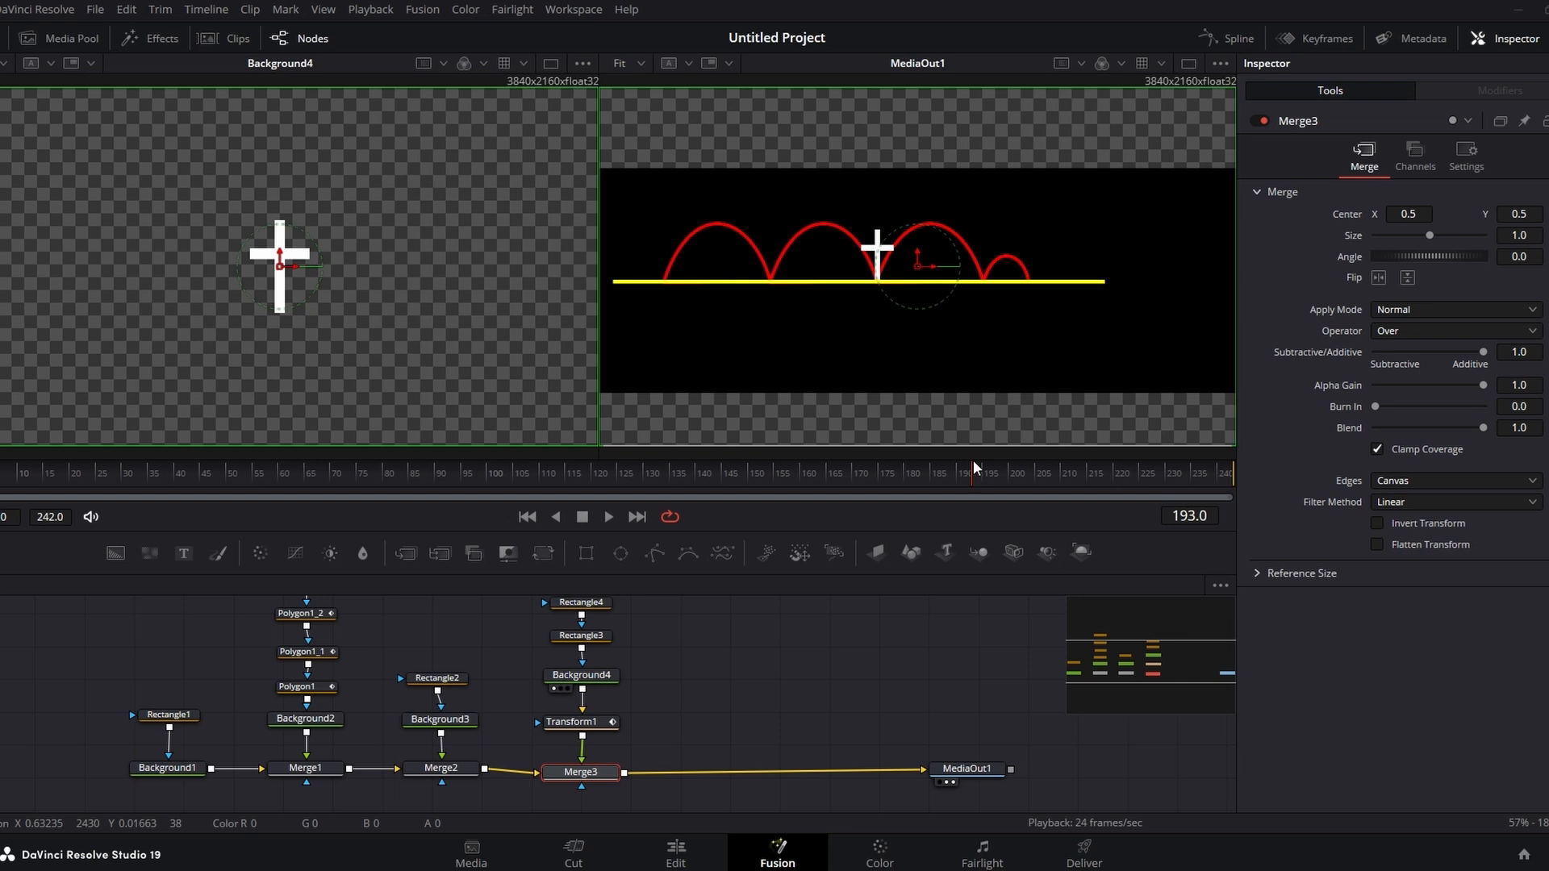
left_click_drag(979, 773, 1126, 776)
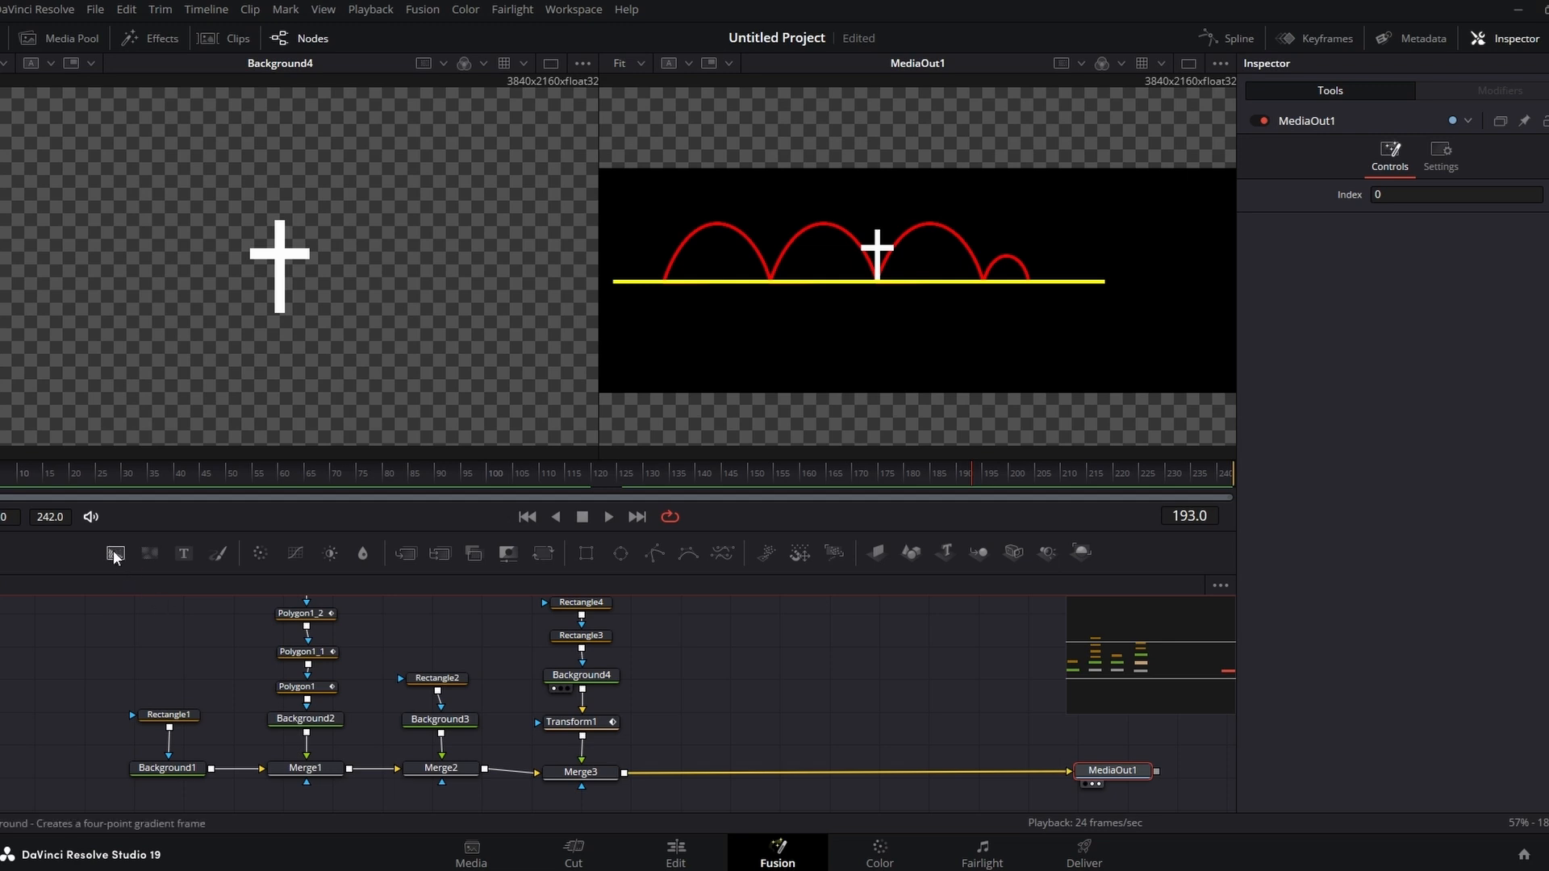
left_click_drag(115, 556, 627, 779)
left_click_drag(741, 686, 741, 722)
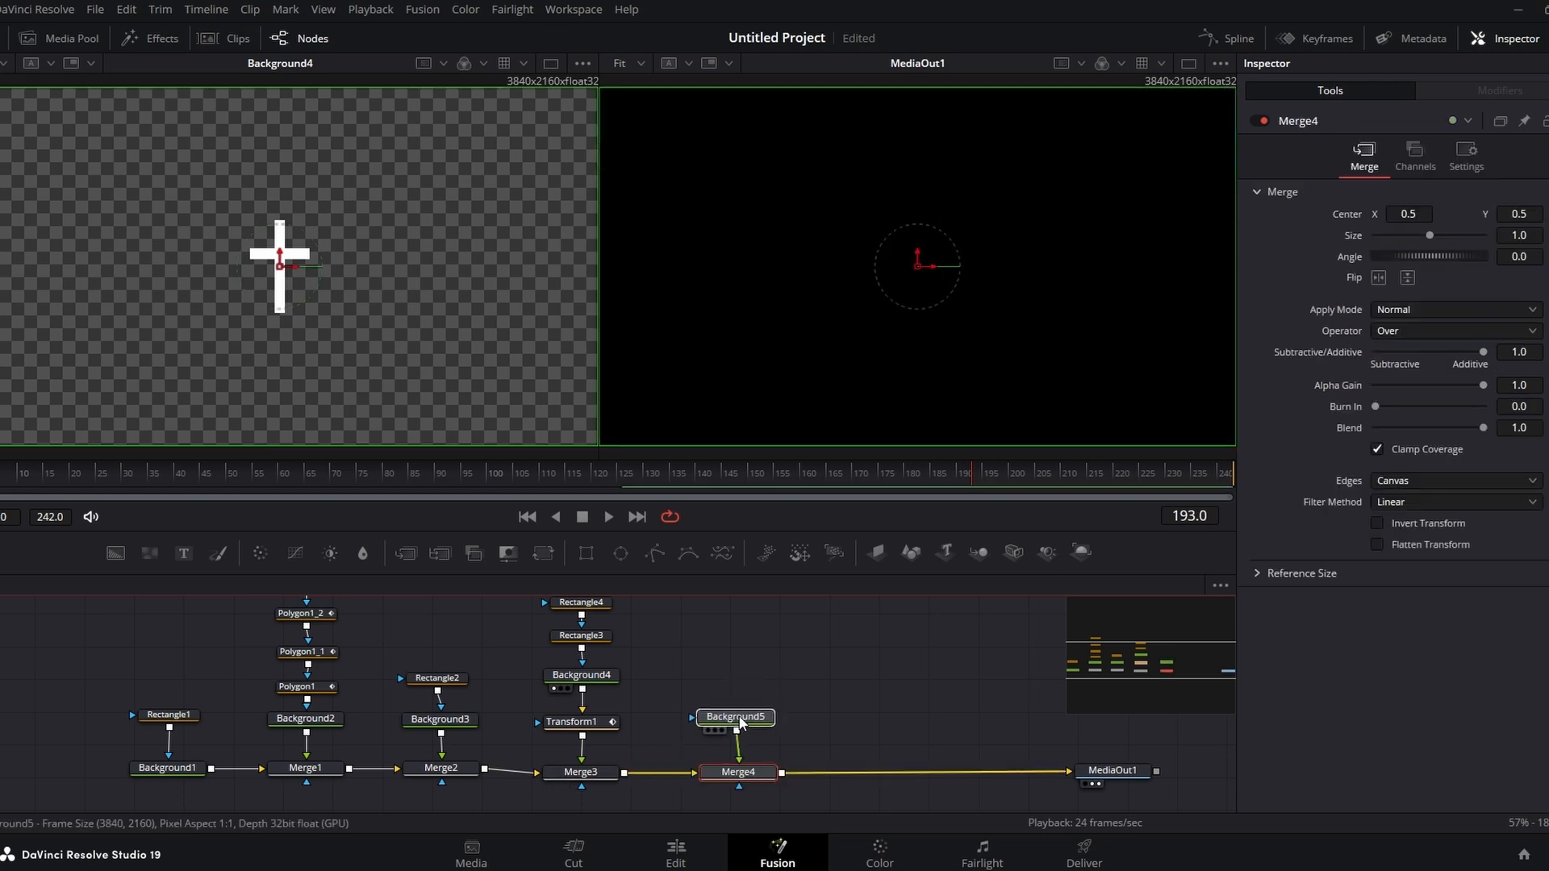
left_click(741, 721)
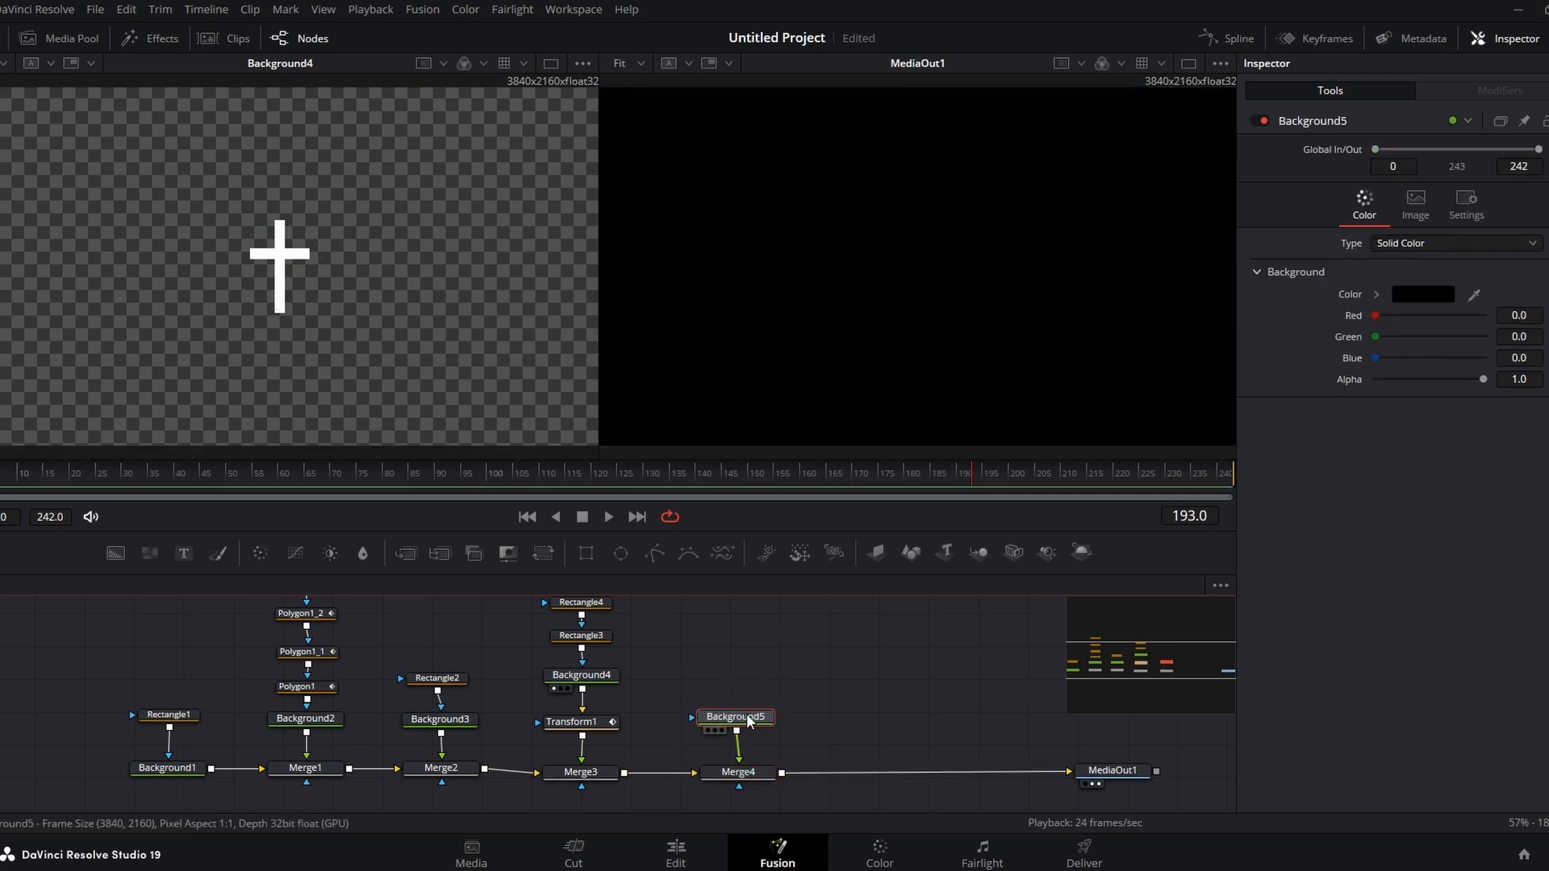
Step: Attach an Ellipse mask to the new Background node
left_click(622, 553)
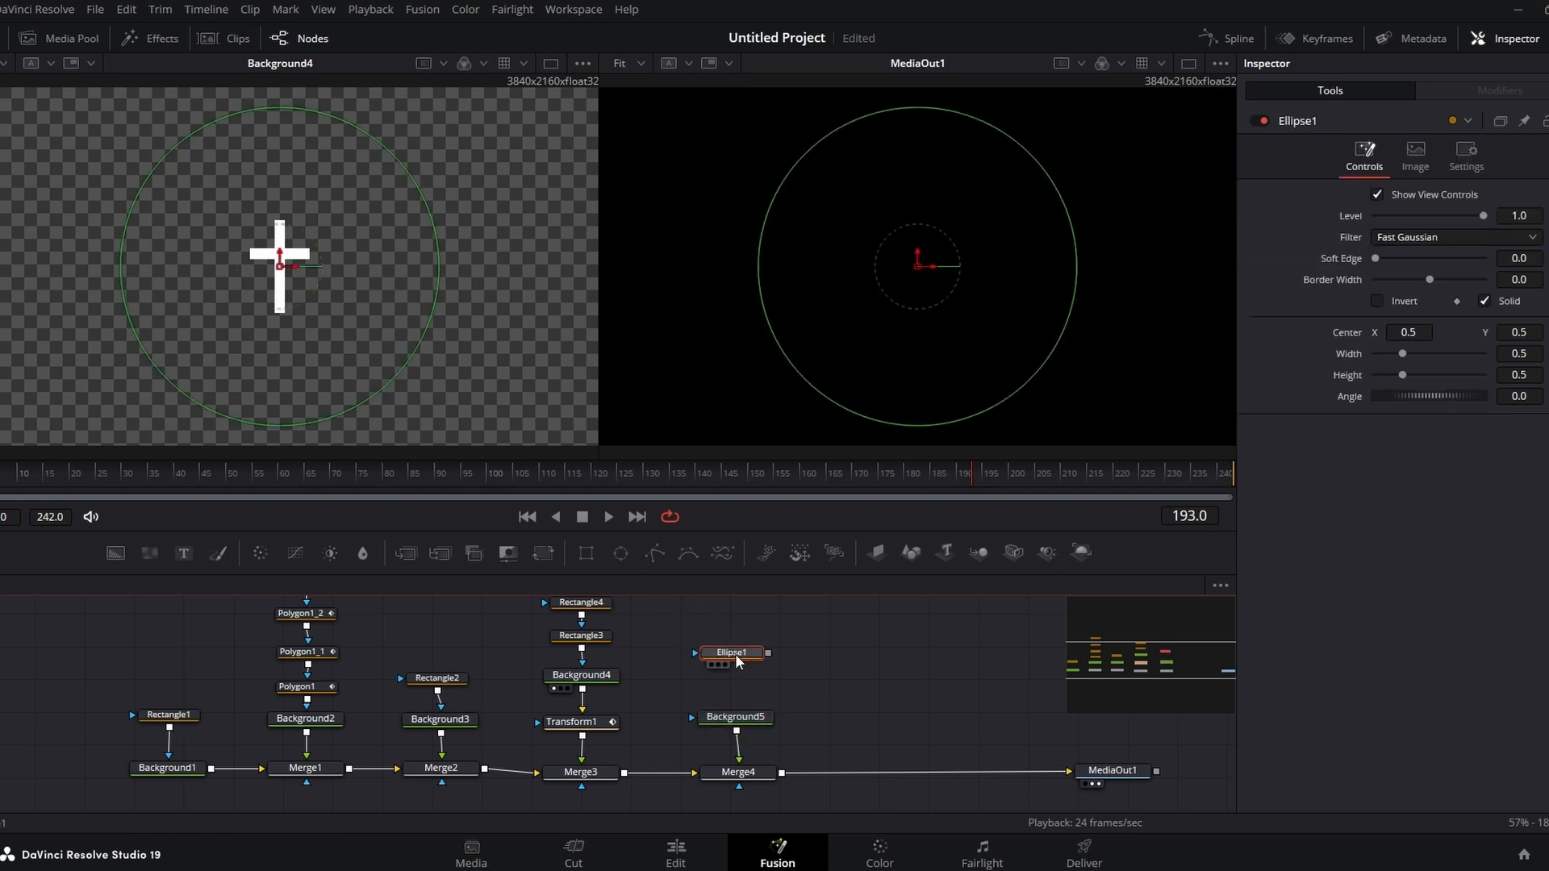
key("Delete")
left_click_drag(622, 557, 757, 730)
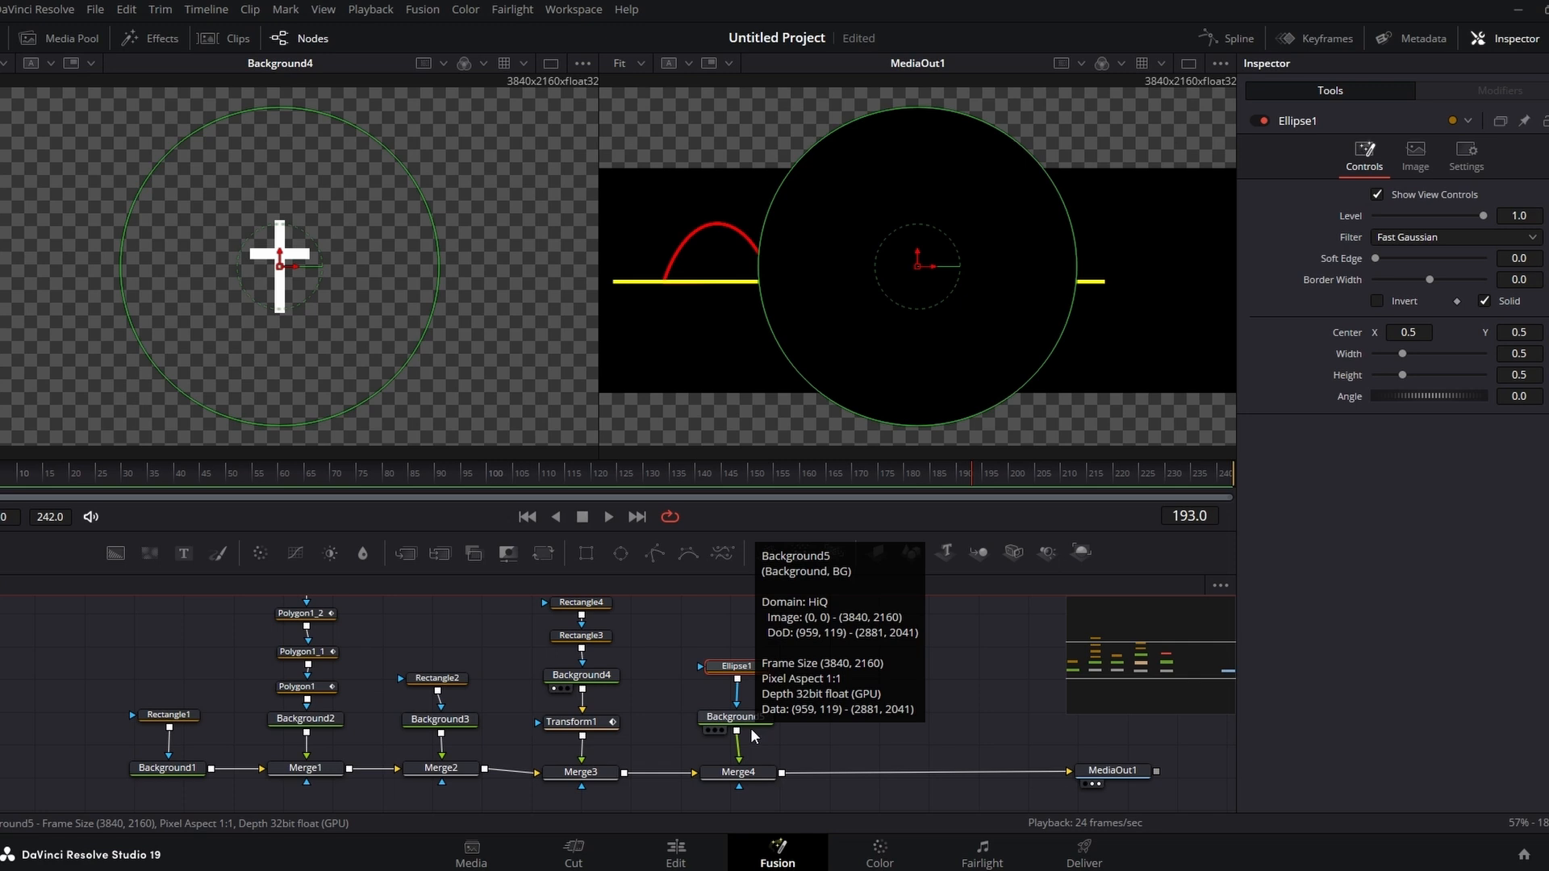
Step: Set the new Background node's color to blue
left_click(735, 721)
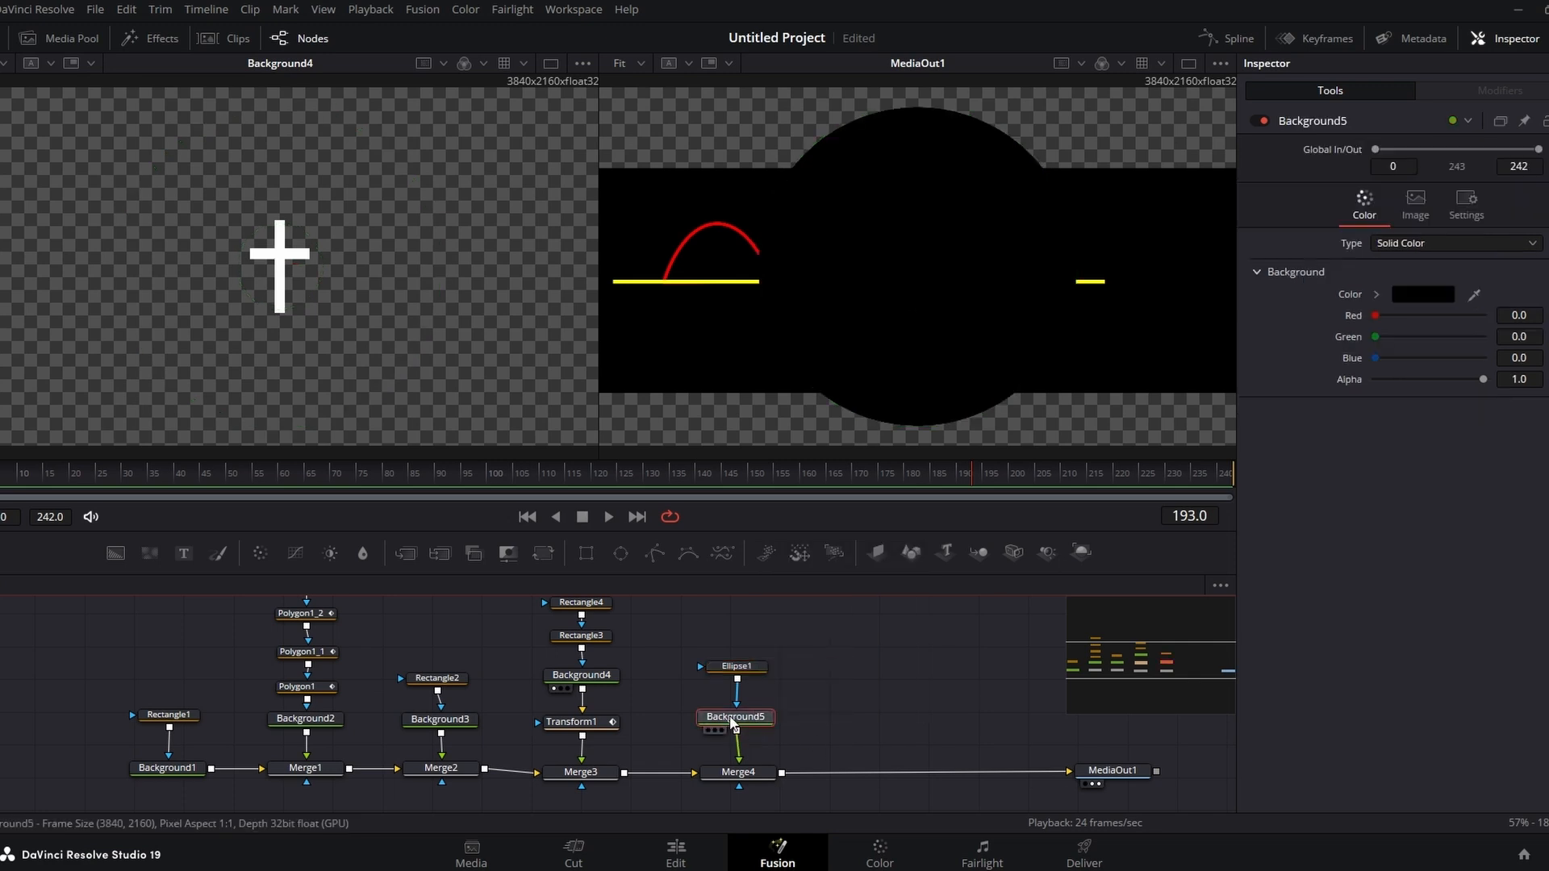
left_click(1420, 297)
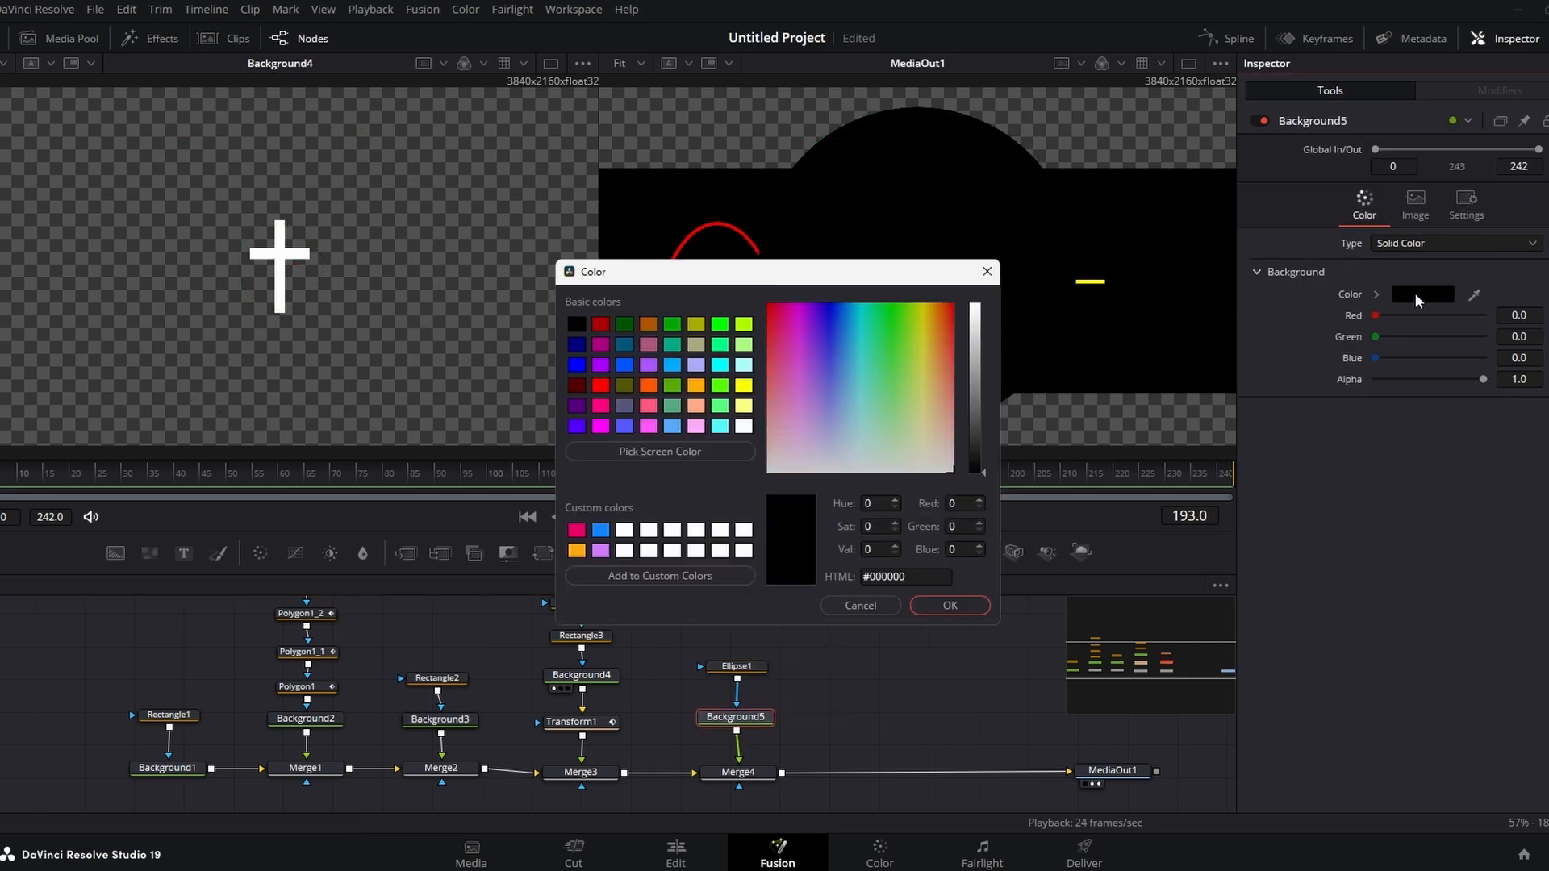
left_click(576, 365)
left_click(950, 605)
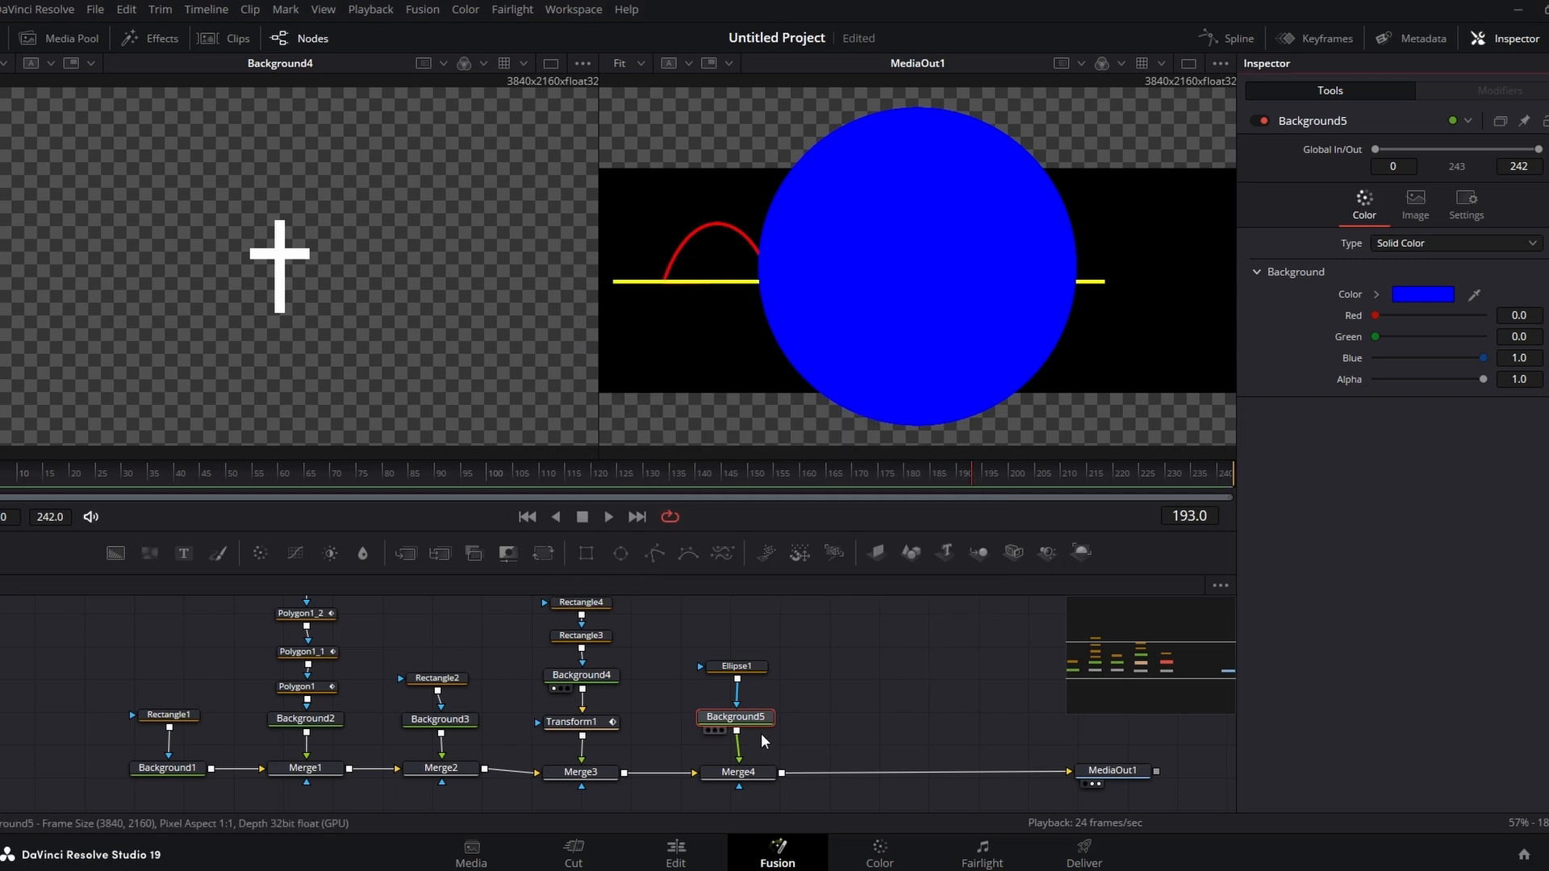
Step: Set the ellipse mask's Height to 0.5
left_click(730, 669)
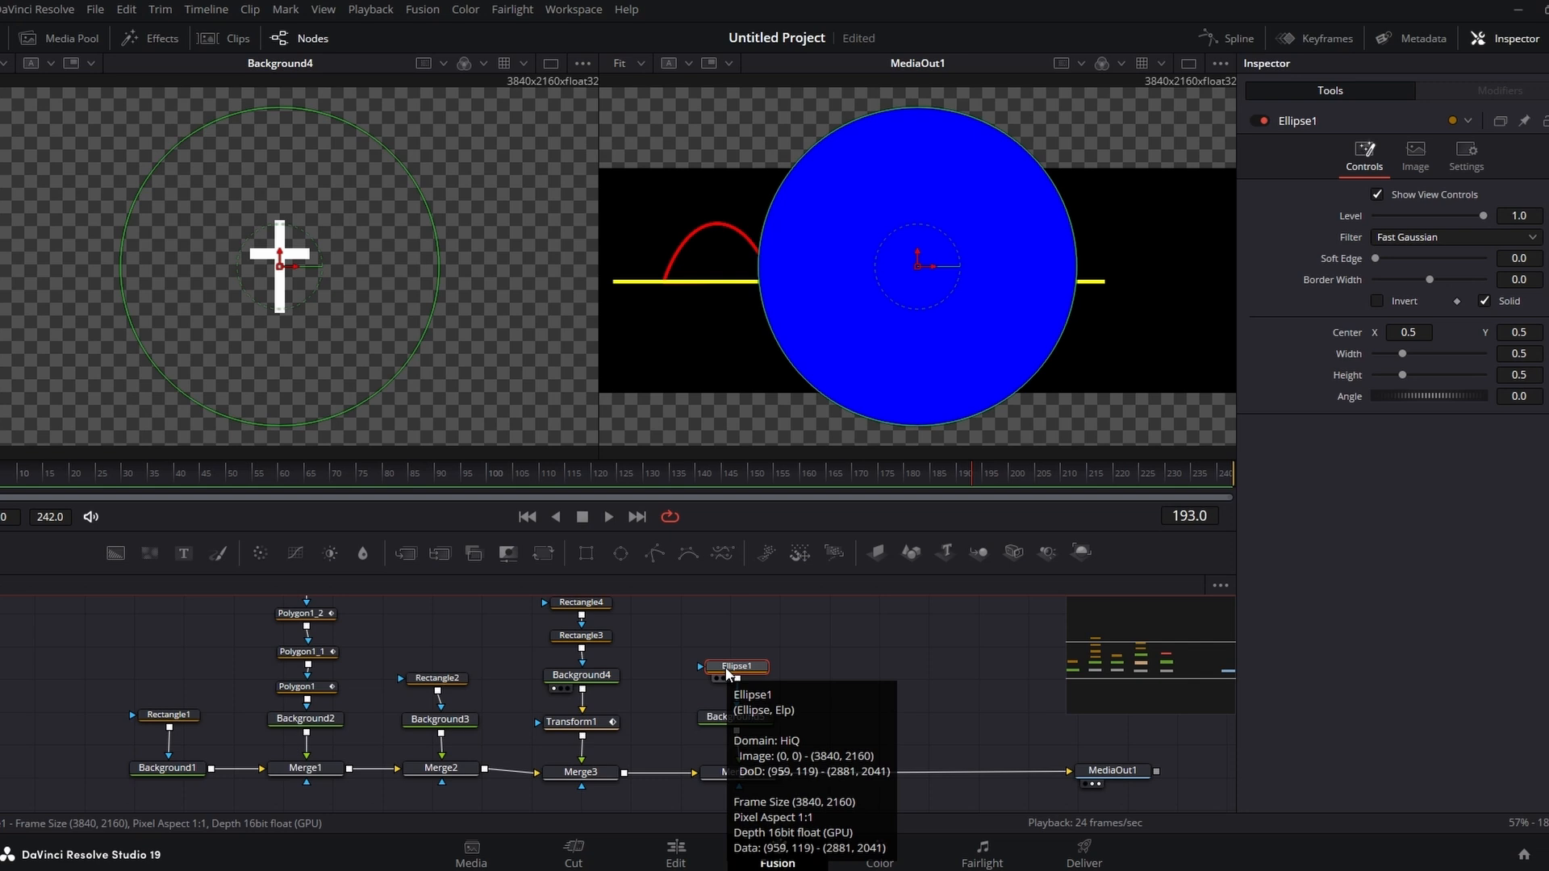
mouse_move(899, 104)
left_mouse_down()
mouse_move(909, 201)
mouse_move(918, 119)
left_mouse_up()
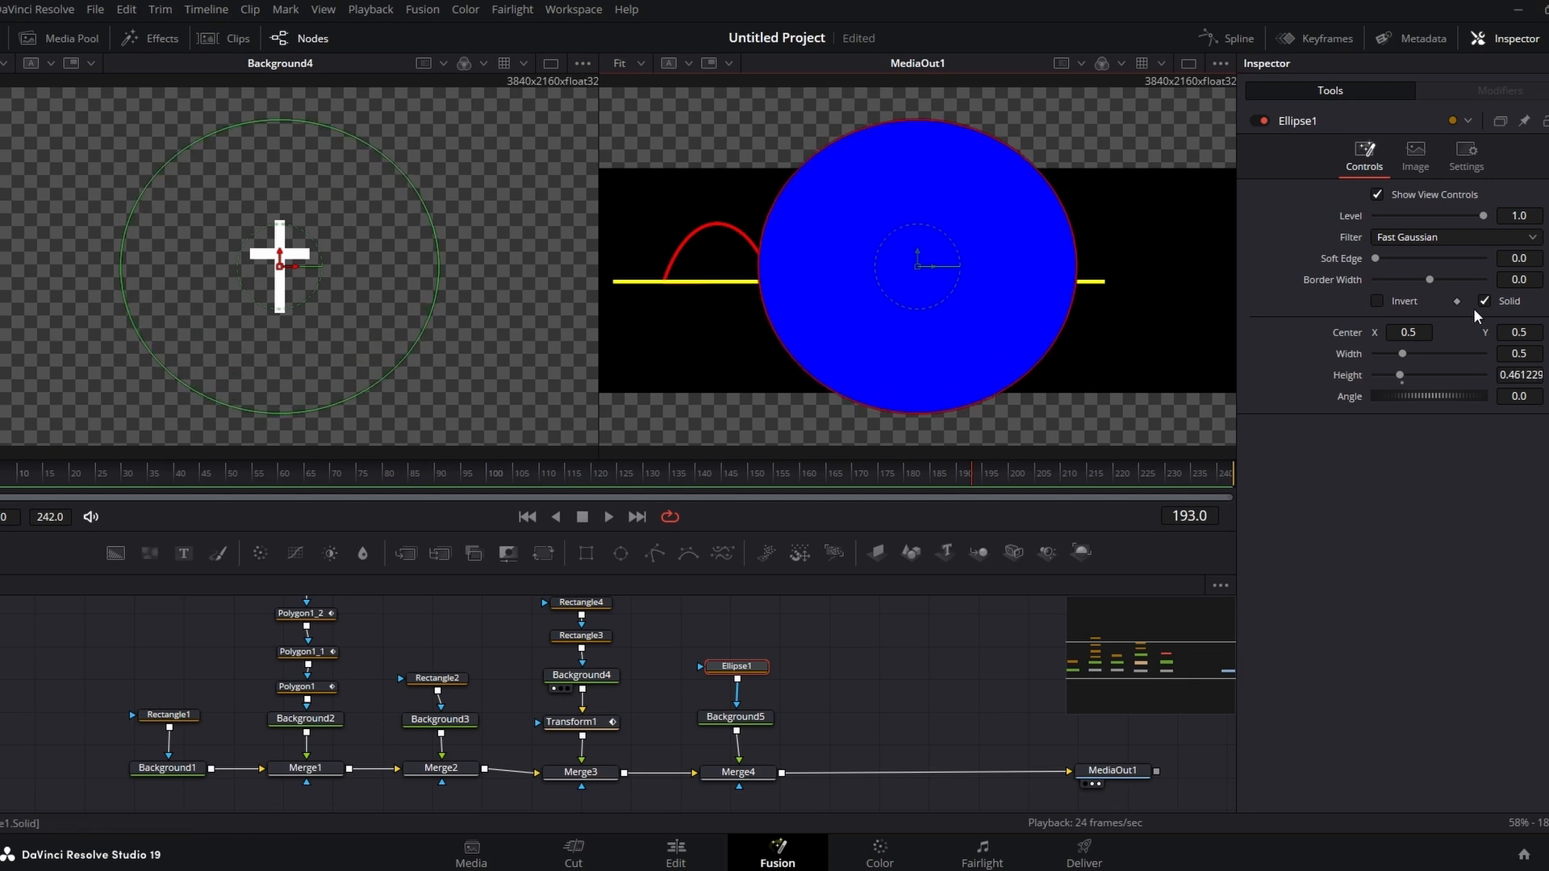
left_click(1525, 375)
type("0.5")
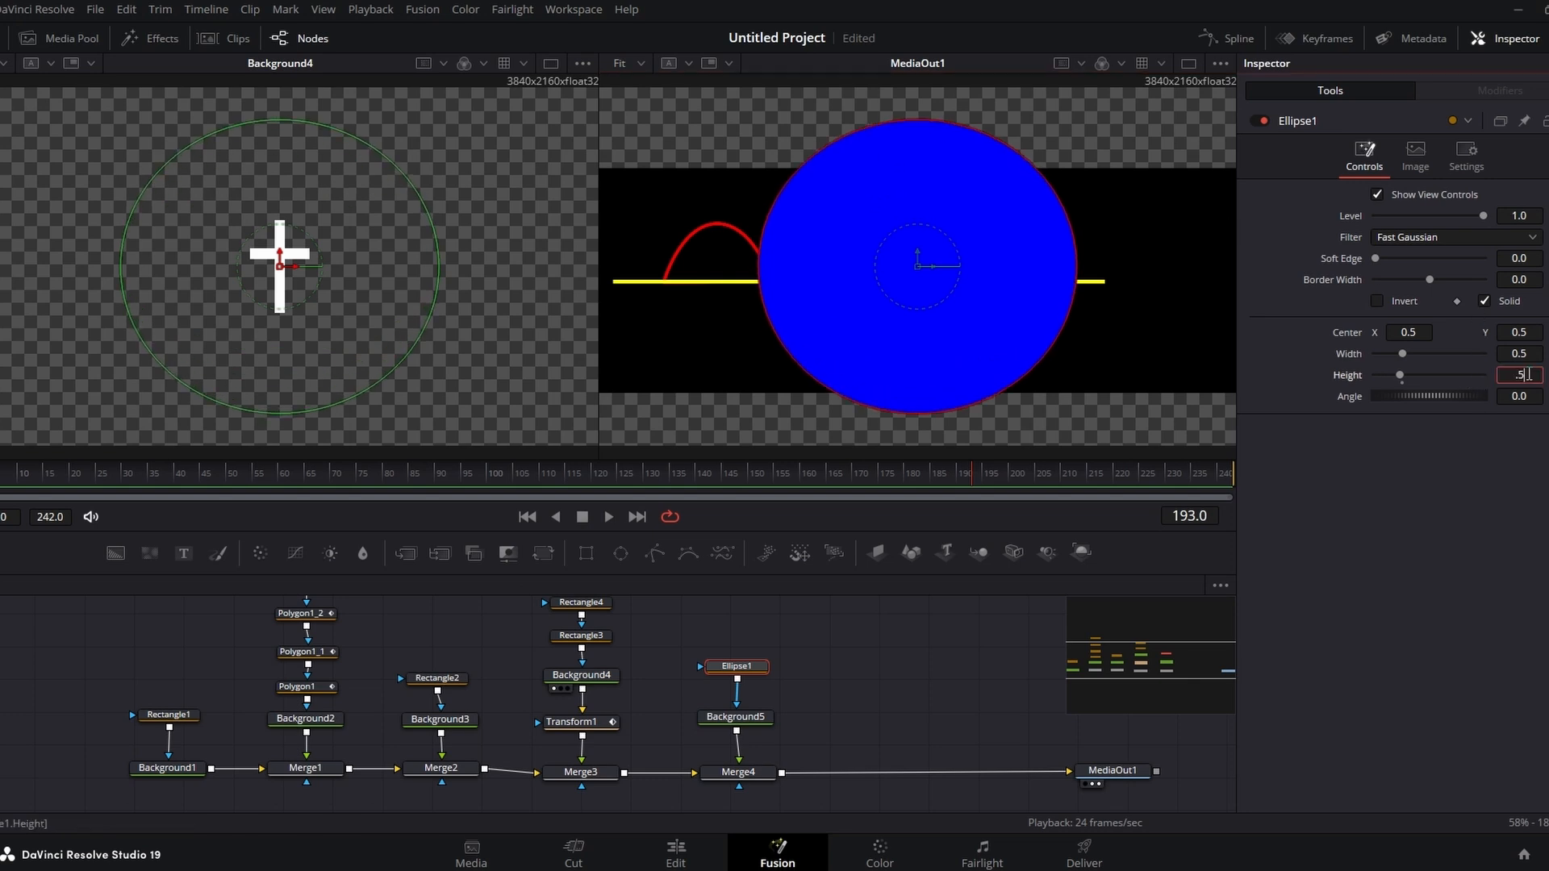
key("Tab")
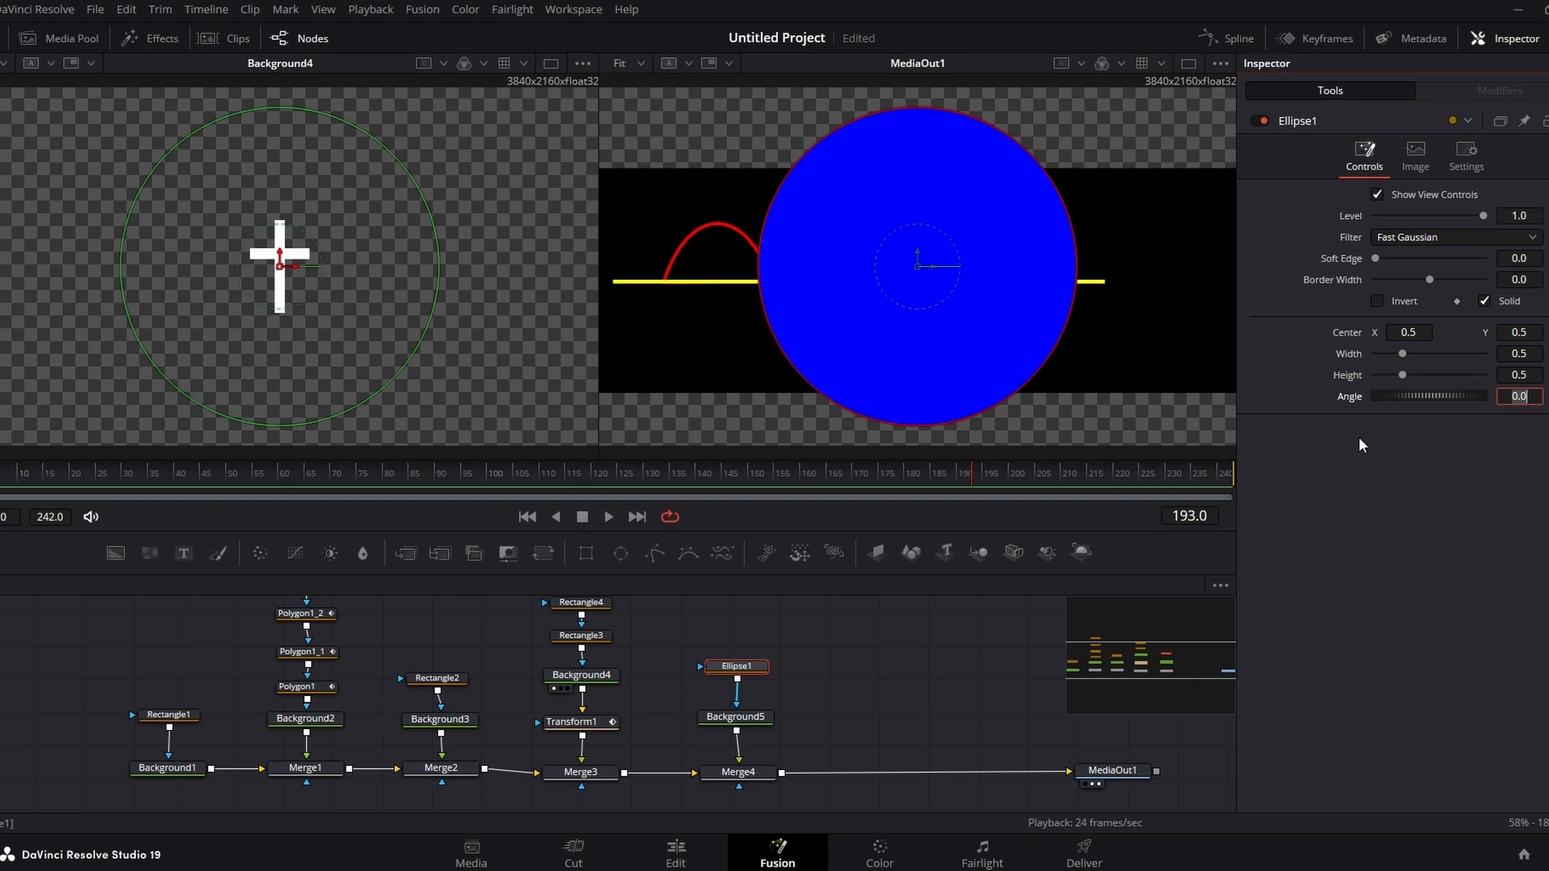
Step: Add an expression to the ellipse's Width that links it to its Height
left_click(1348, 353)
right_click(1348, 355)
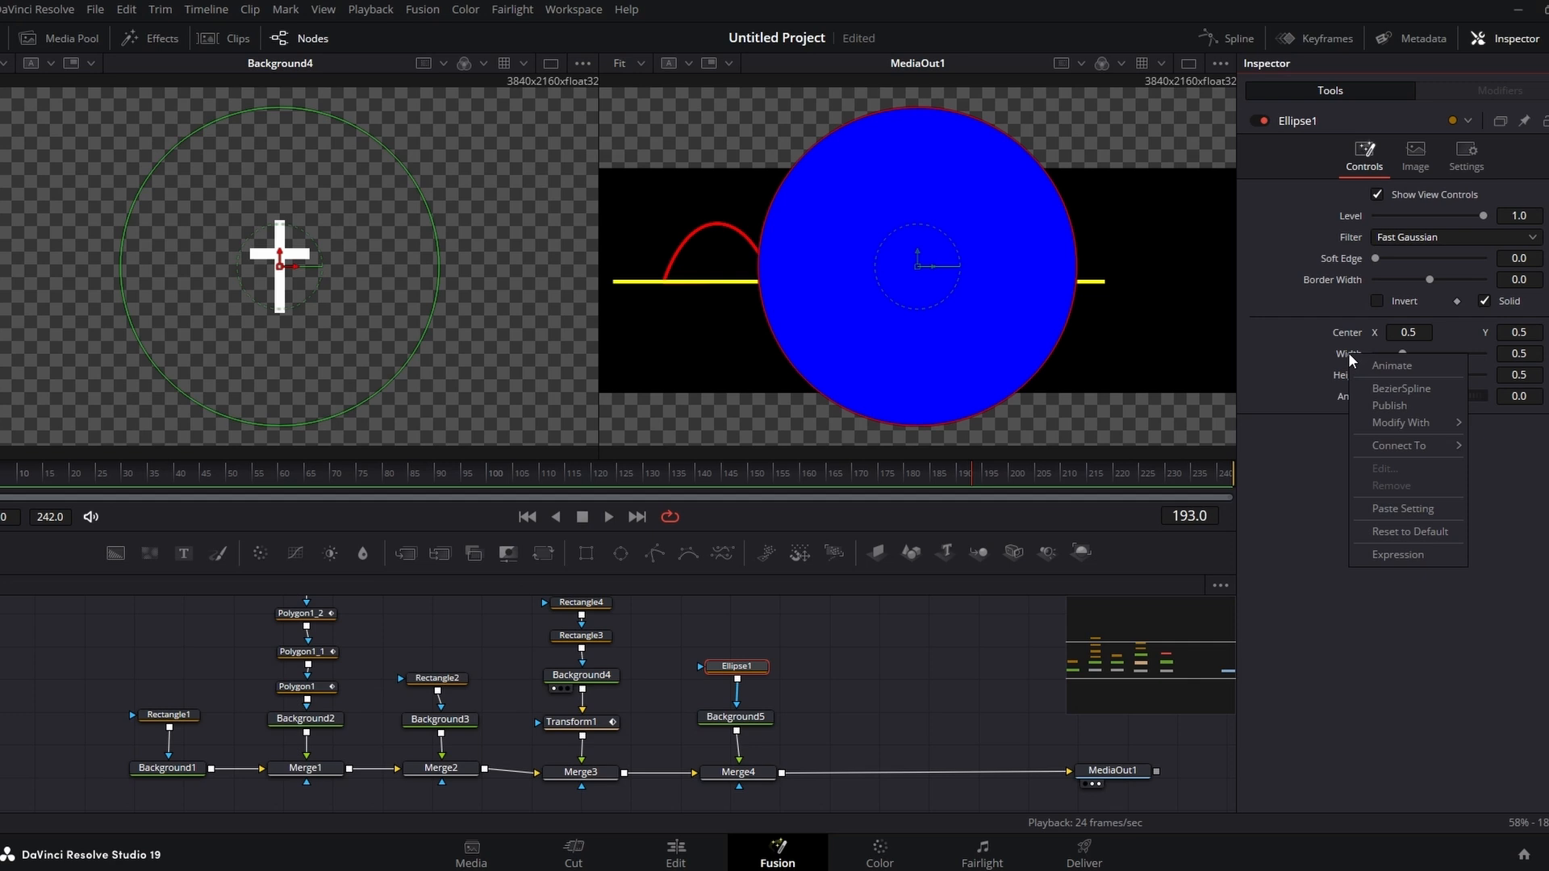
left_click(1380, 554)
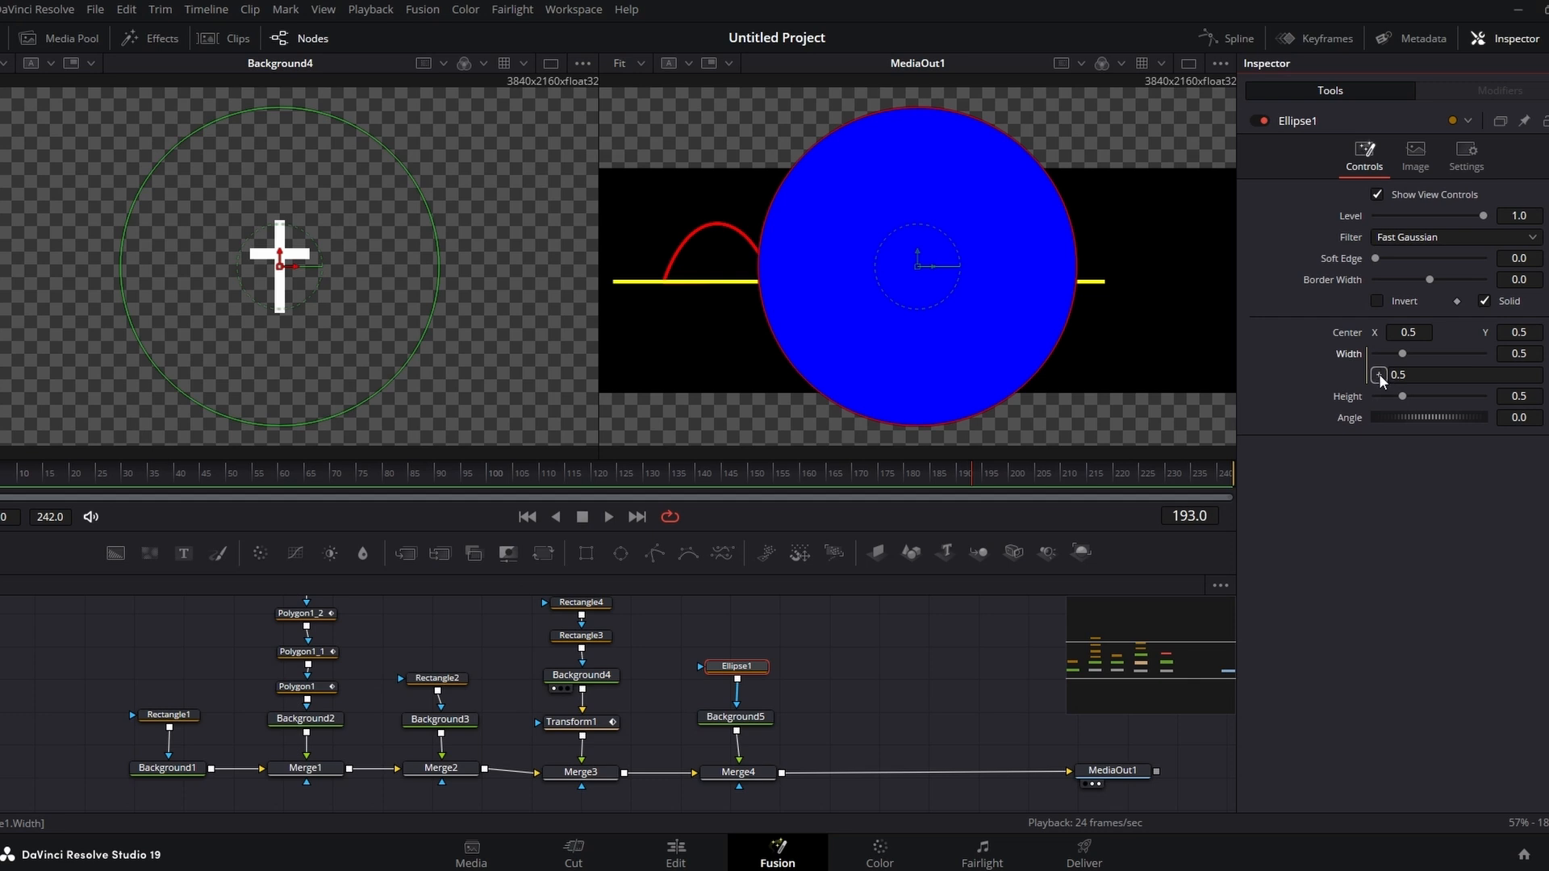
left_click_drag(1368, 393, 1349, 398)
left_click(1414, 551)
Step: Shrink the ellipse into a small dot by setting its Height to about 0.009
left_click_drag(1402, 395, 1377, 397)
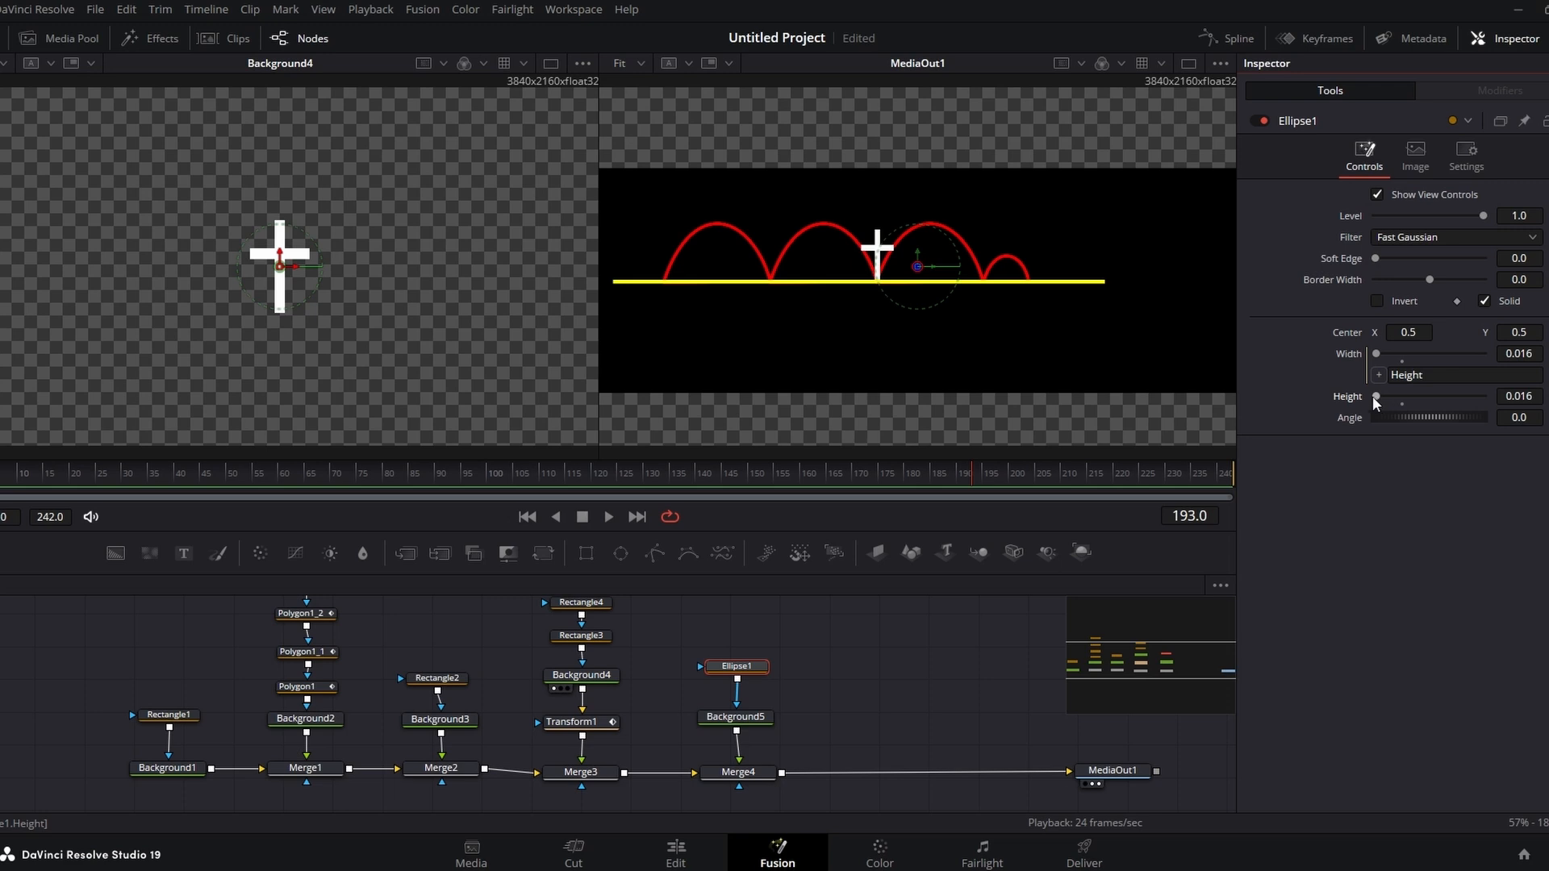
left_click(1189, 63)
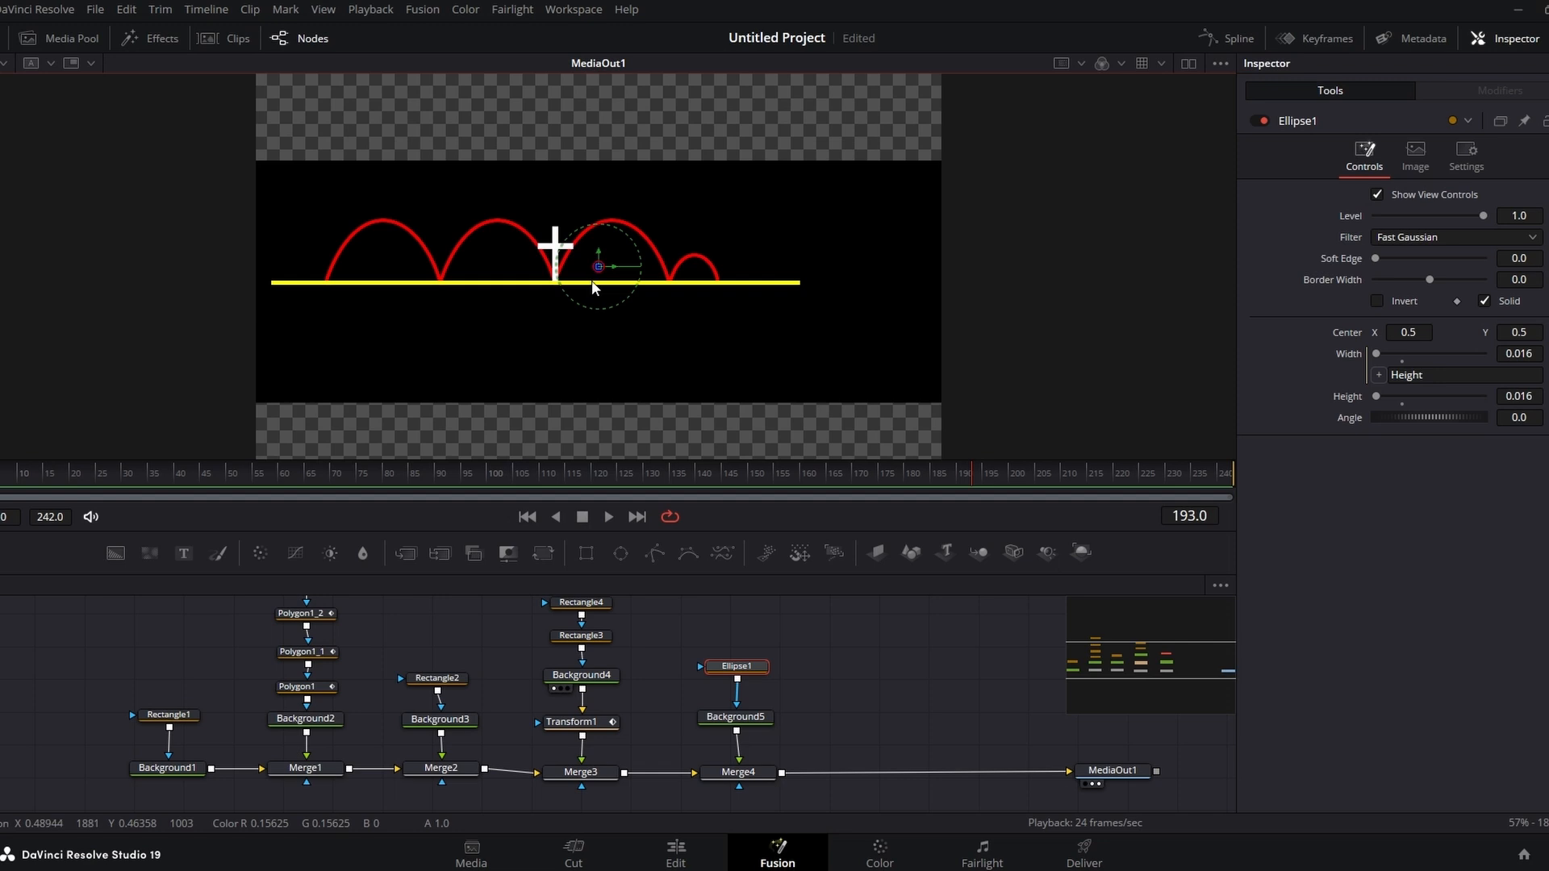
scroll(595, 283, "up", 4)
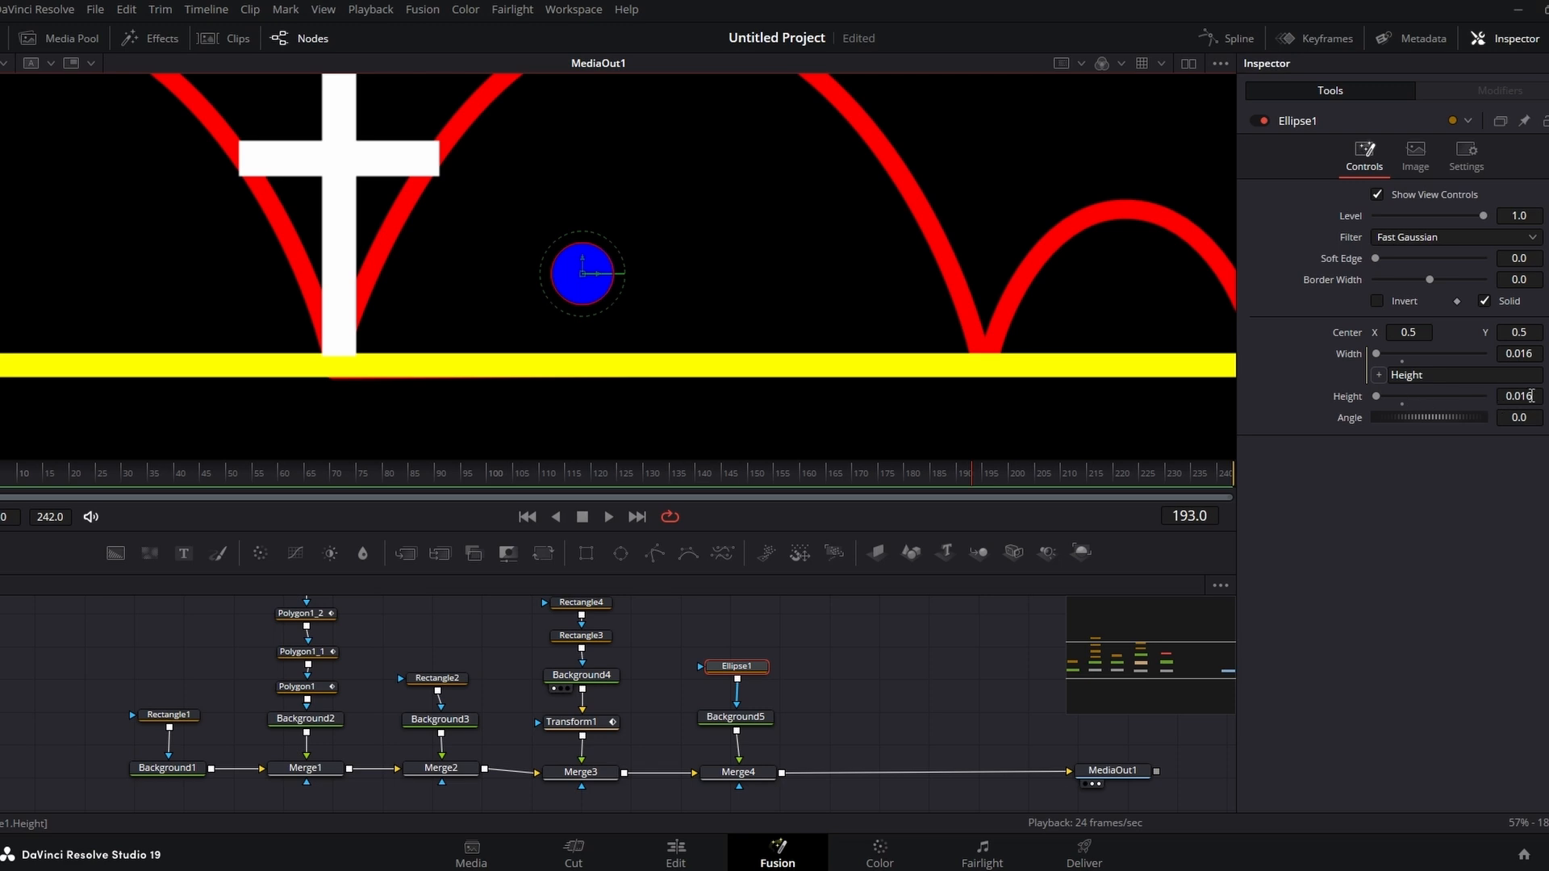
left_click_drag(1529, 396, 1513, 396)
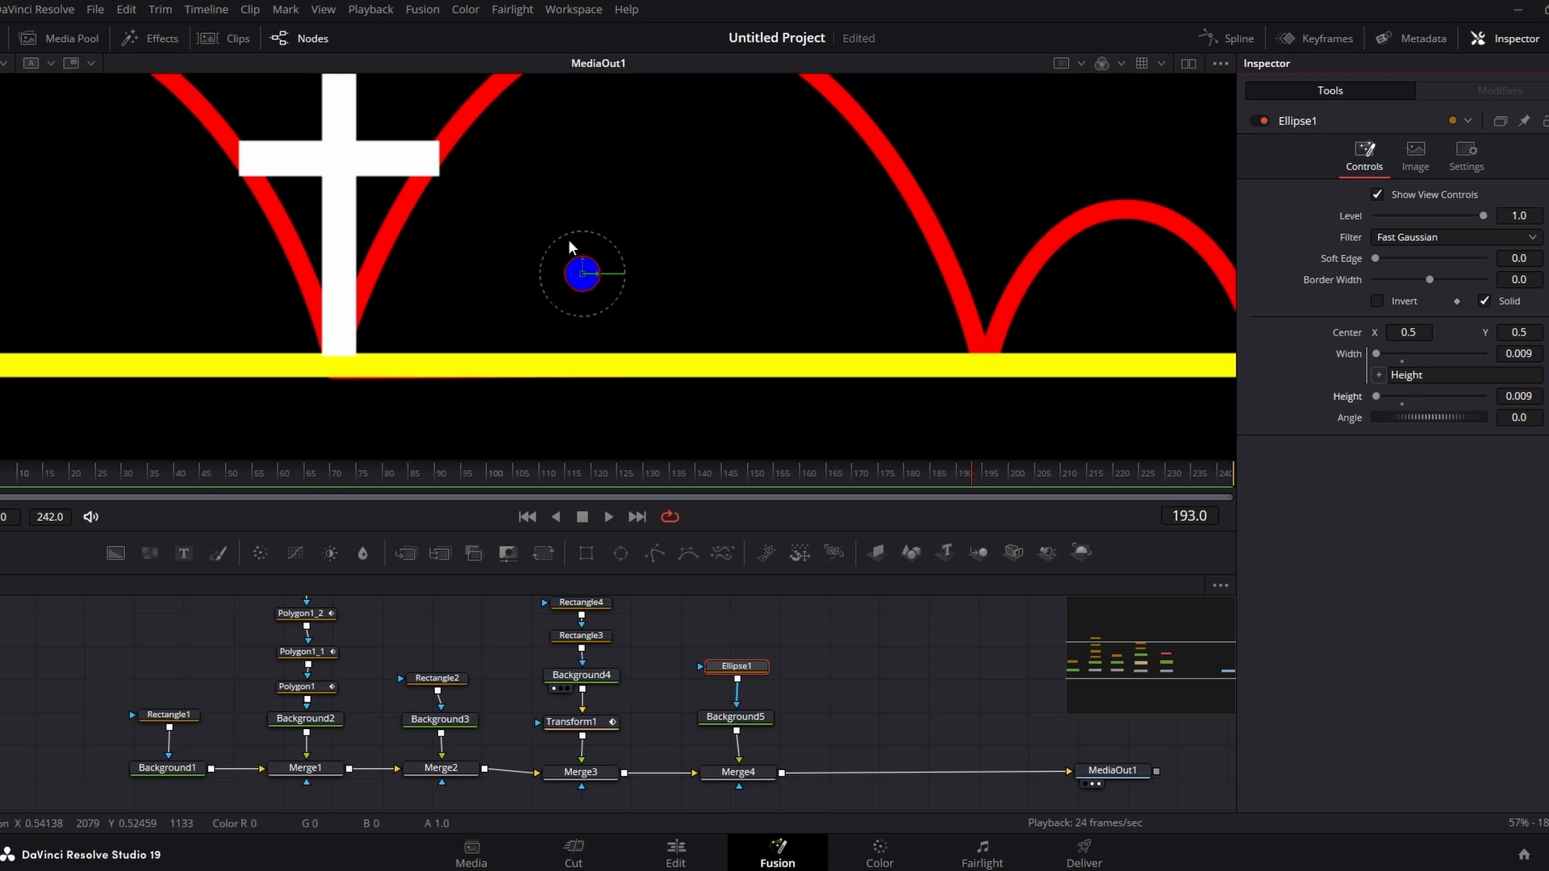
Step: Zoom in and out of the viewer to inspect the small blue dot's size
scroll(749, 255, "down", 2)
scroll(747, 255, "down", 5)
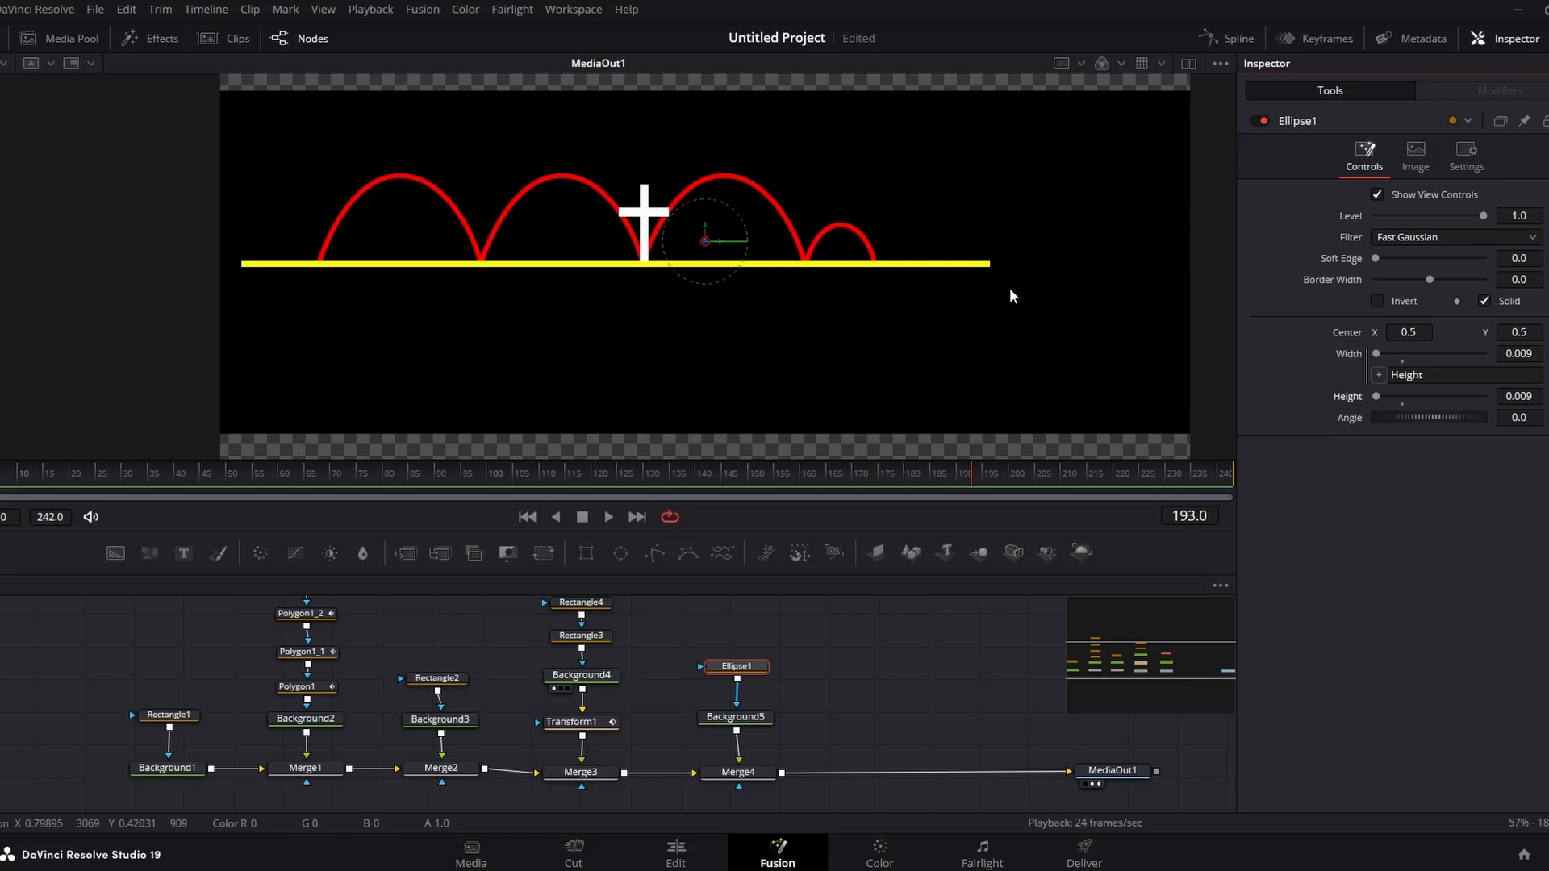
scroll(808, 283, "down", 1)
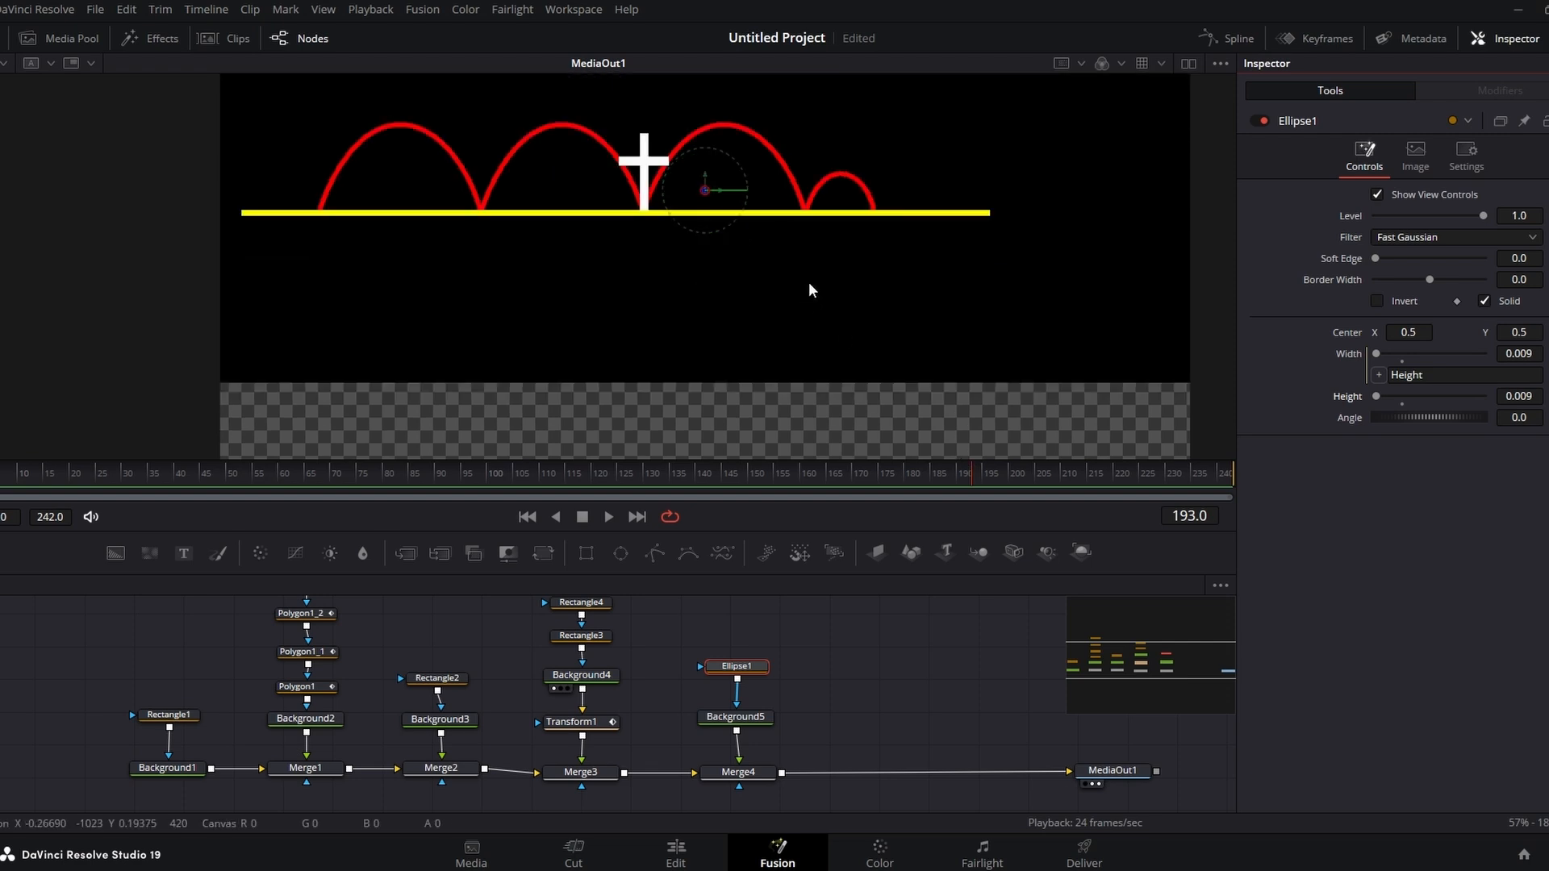
scroll(809, 283, "up", 2)
scroll(808, 282, "down", 2)
scroll(809, 282, "up", 4)
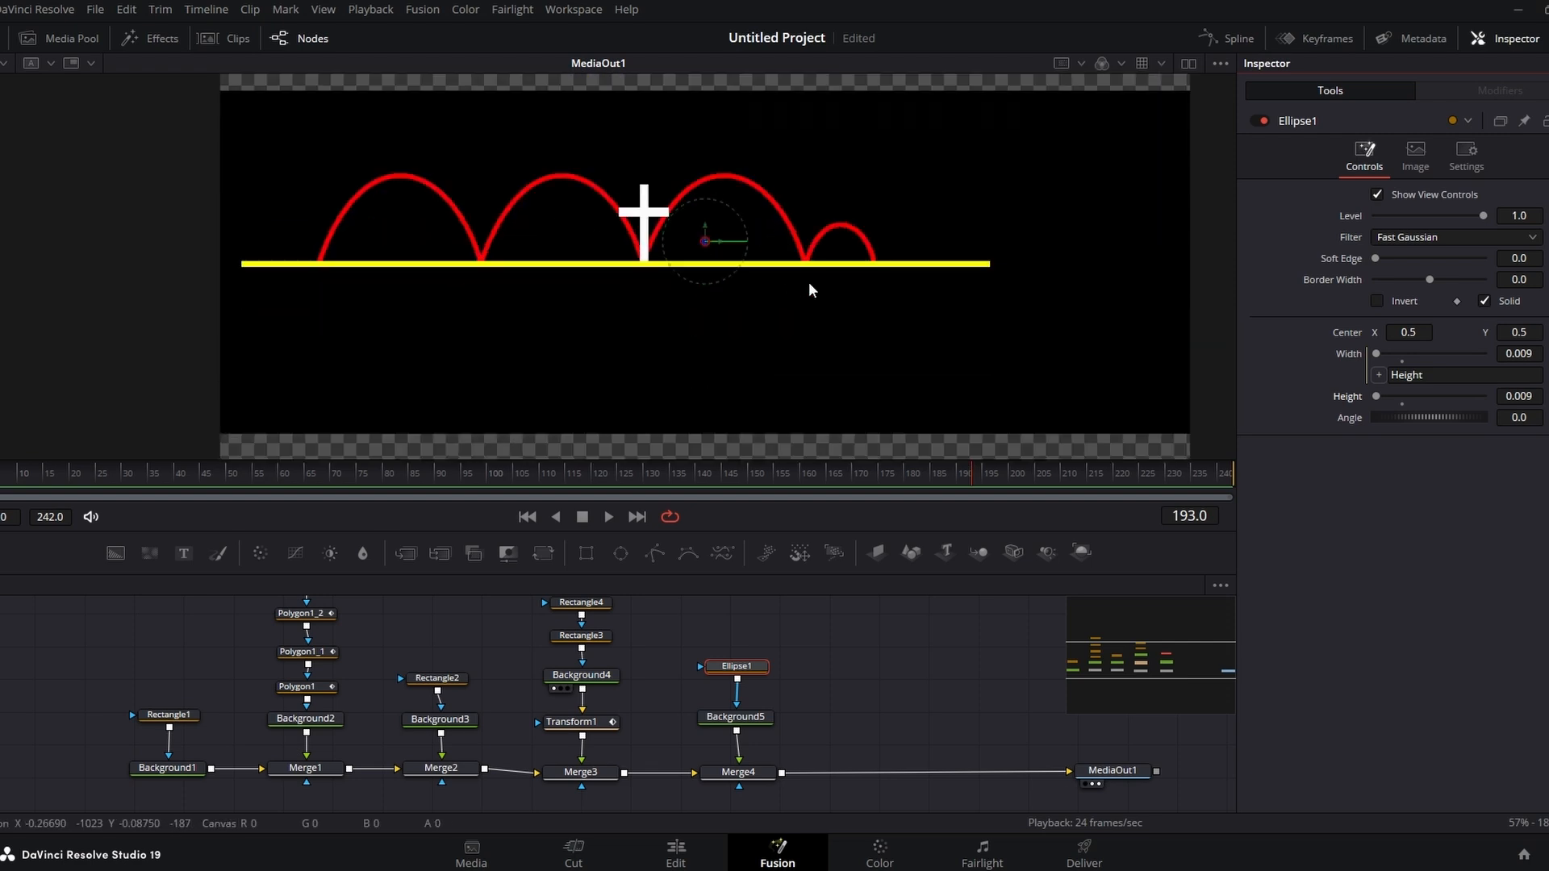
scroll(810, 289, "down", 2)
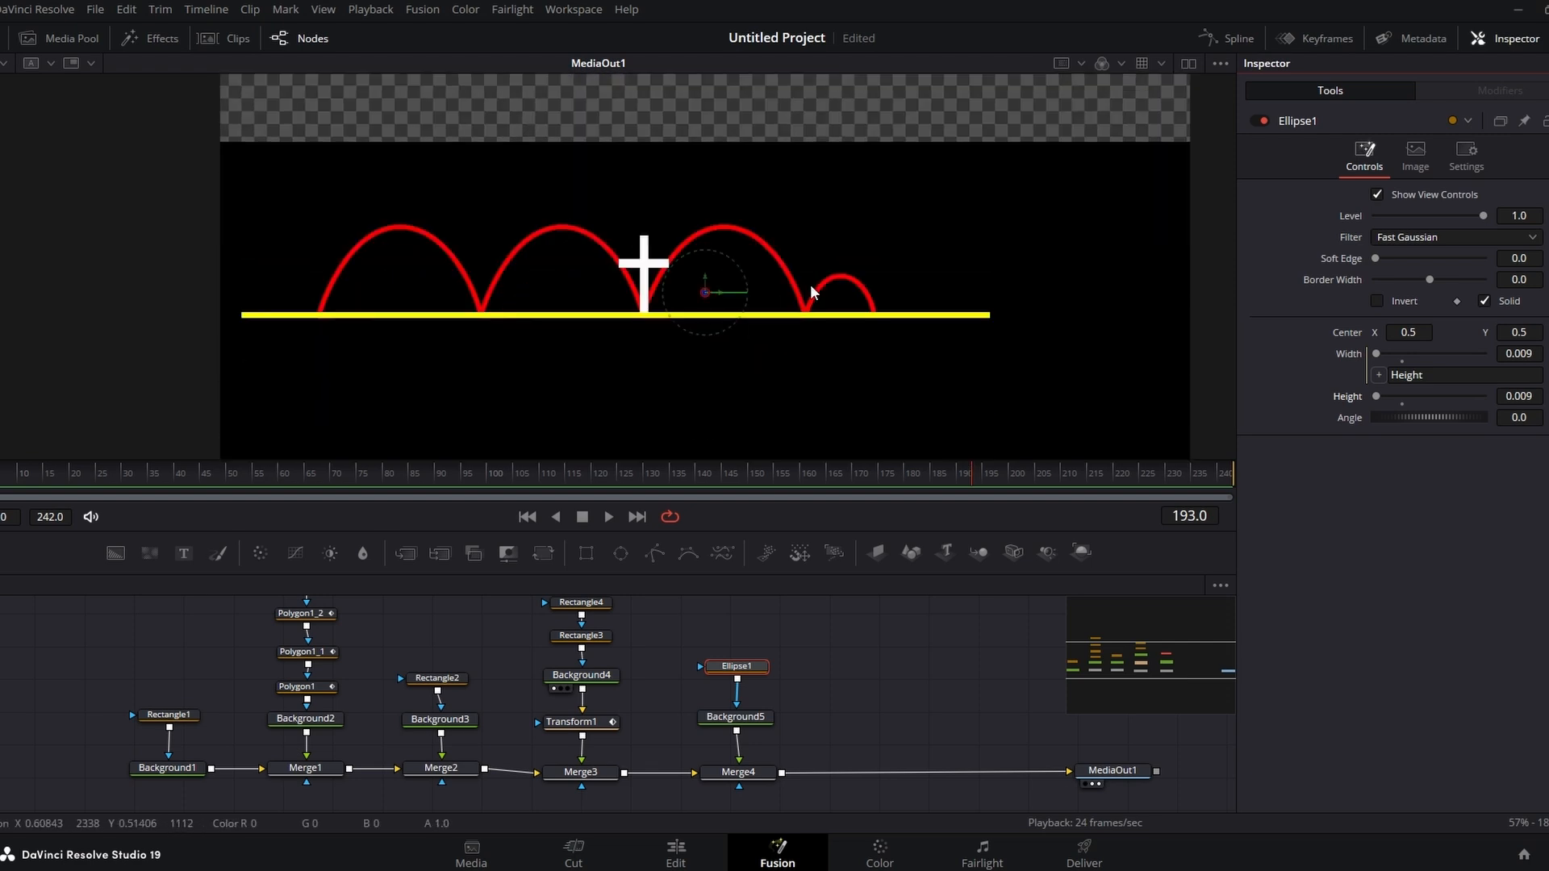
scroll(848, 333, "down", 1)
scroll(824, 321, "up", 1)
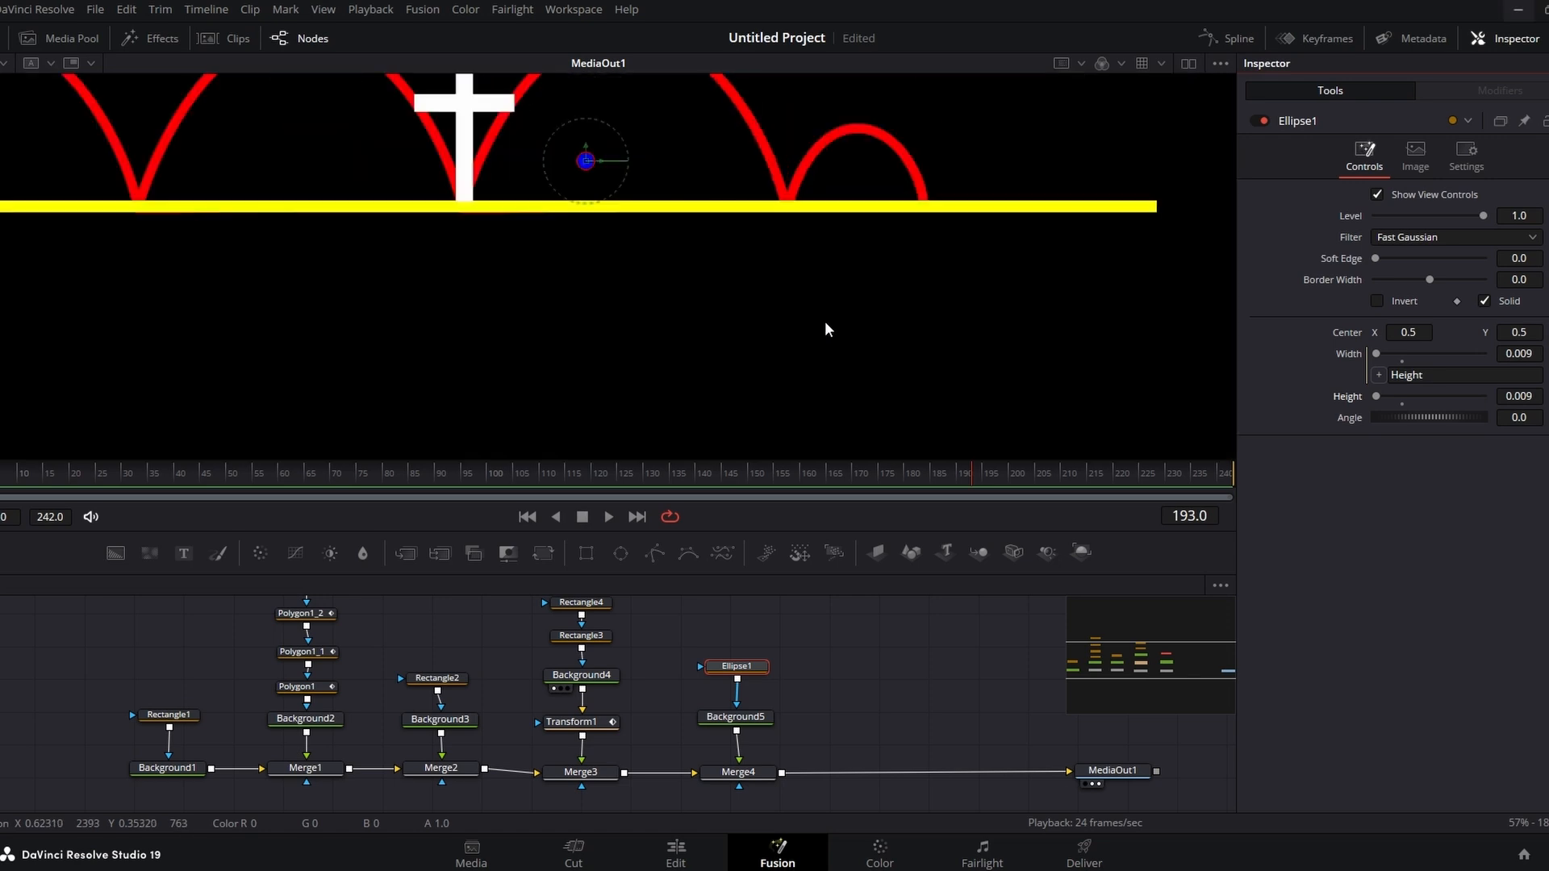
scroll(824, 321, "down", 2)
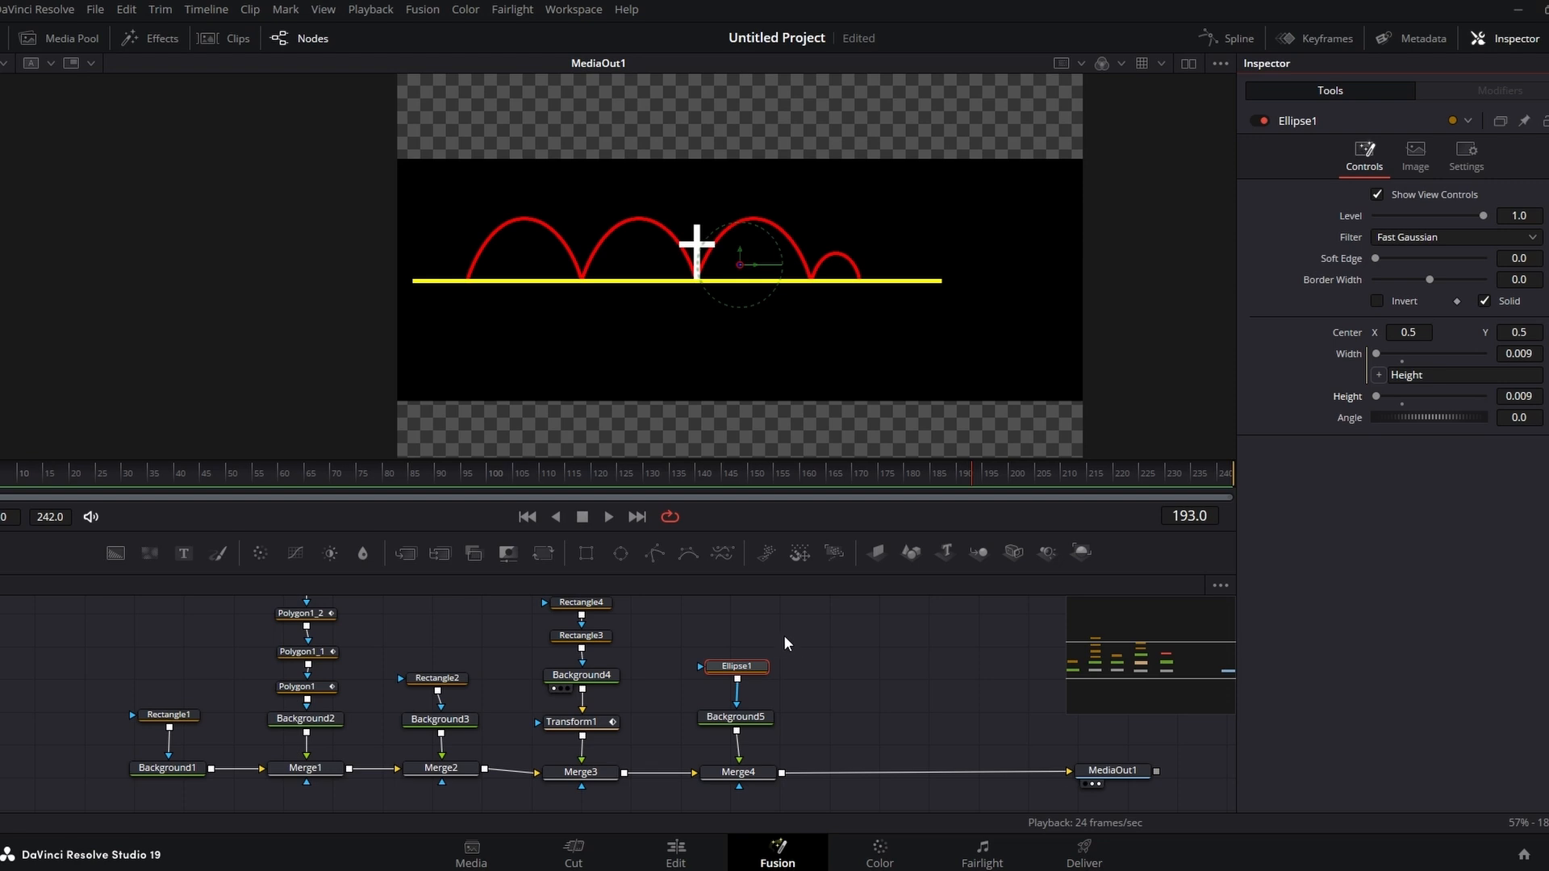
Step: Insert a Transform node between the blue Background and Merge4, and set its Center X to 0.104
left_click_drag(736, 726, 736, 670)
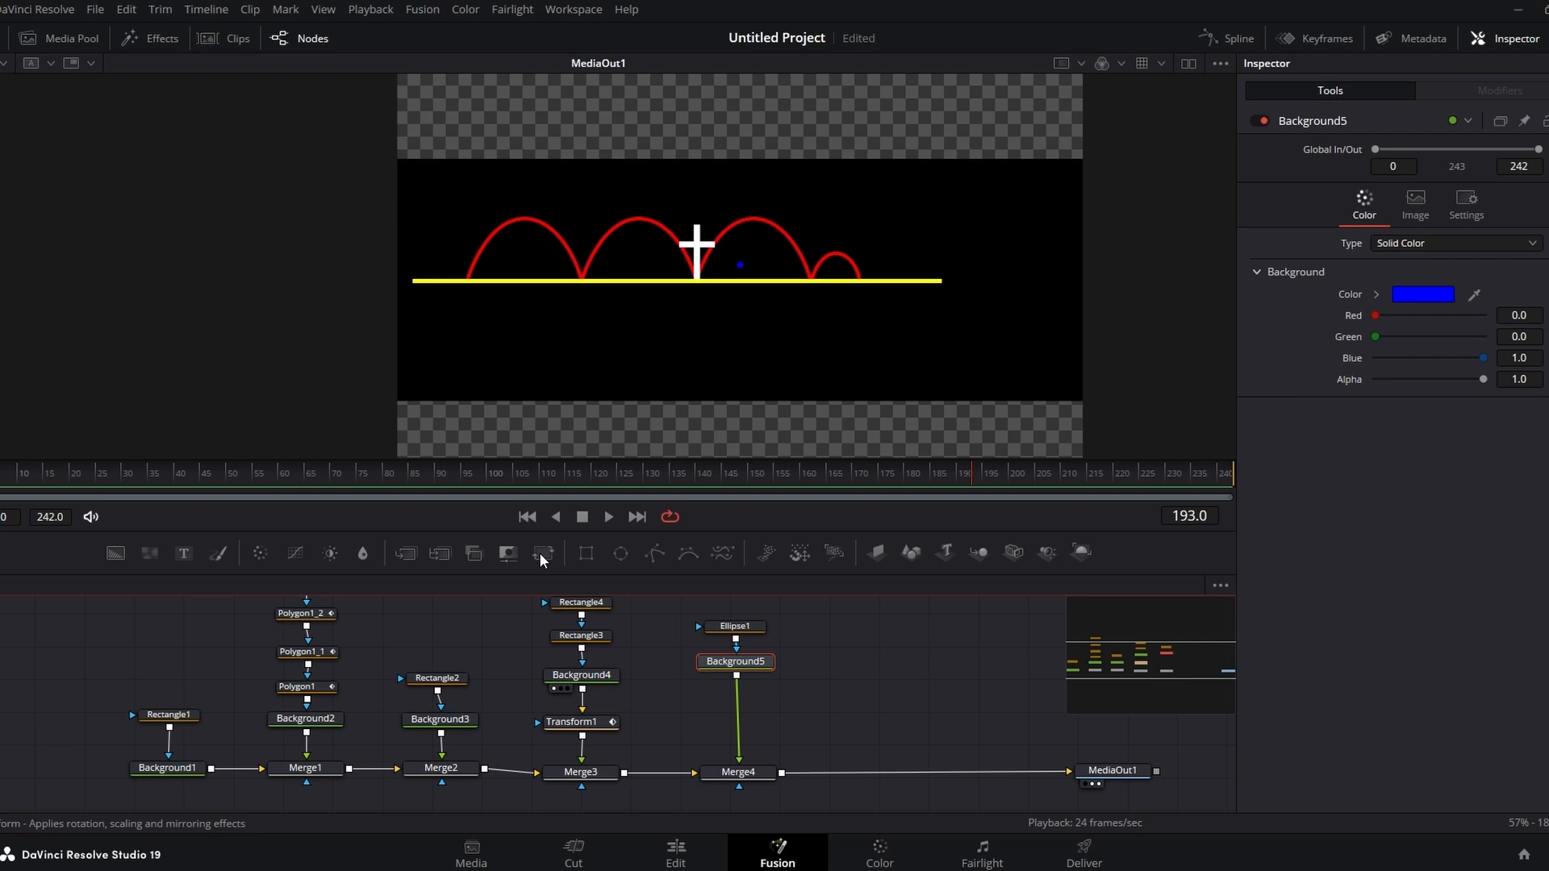
left_click_drag(540, 556, 739, 727)
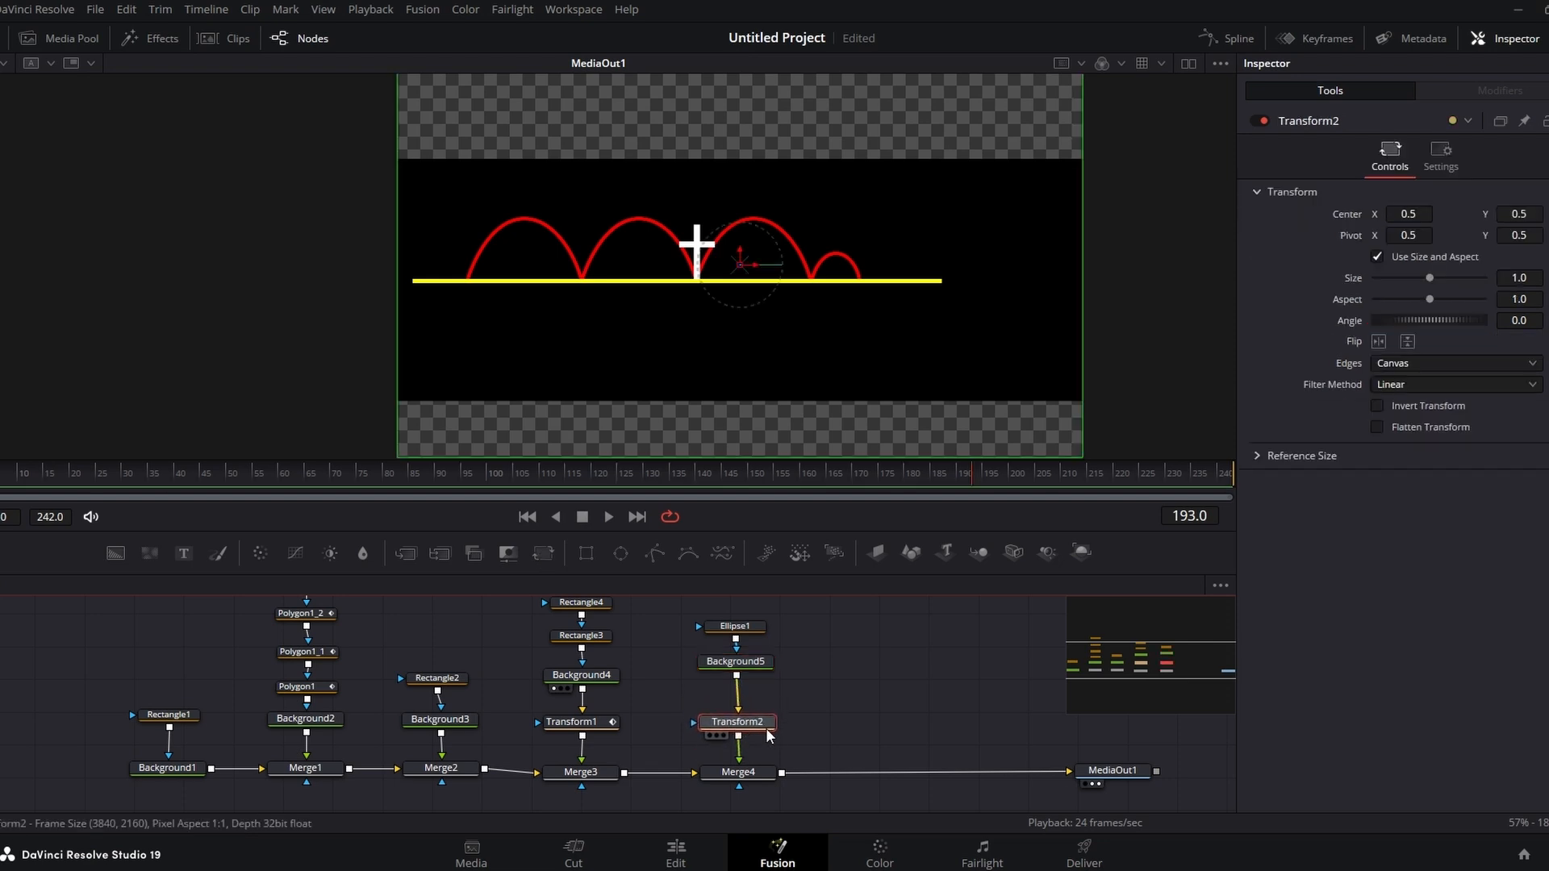
key("Delete")
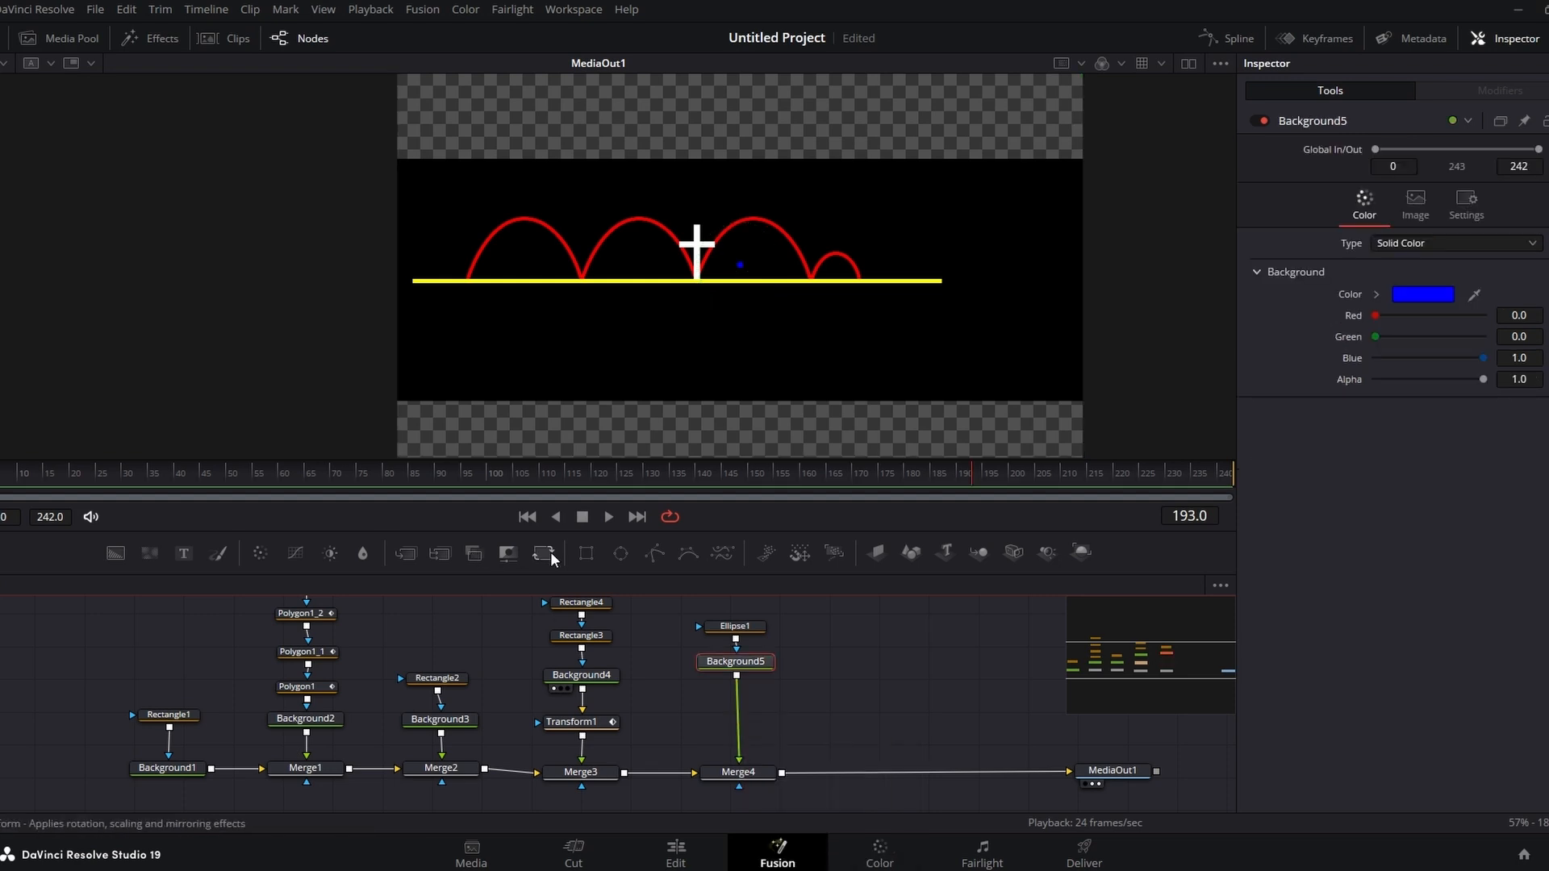
left_click_drag(550, 552, 871, 697)
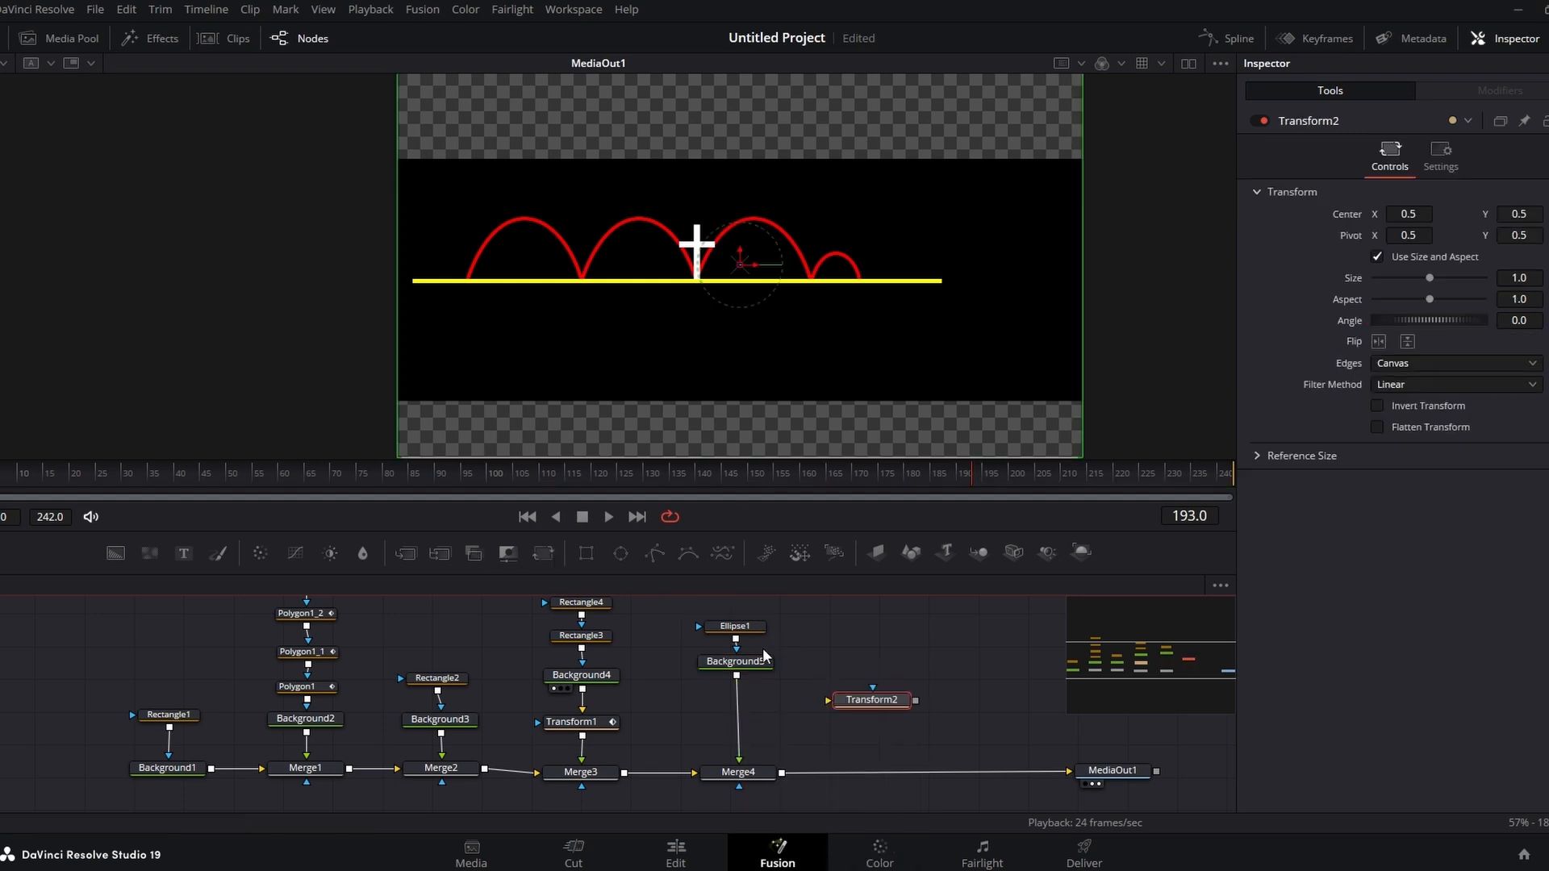
left_click_drag(738, 749, 738, 706)
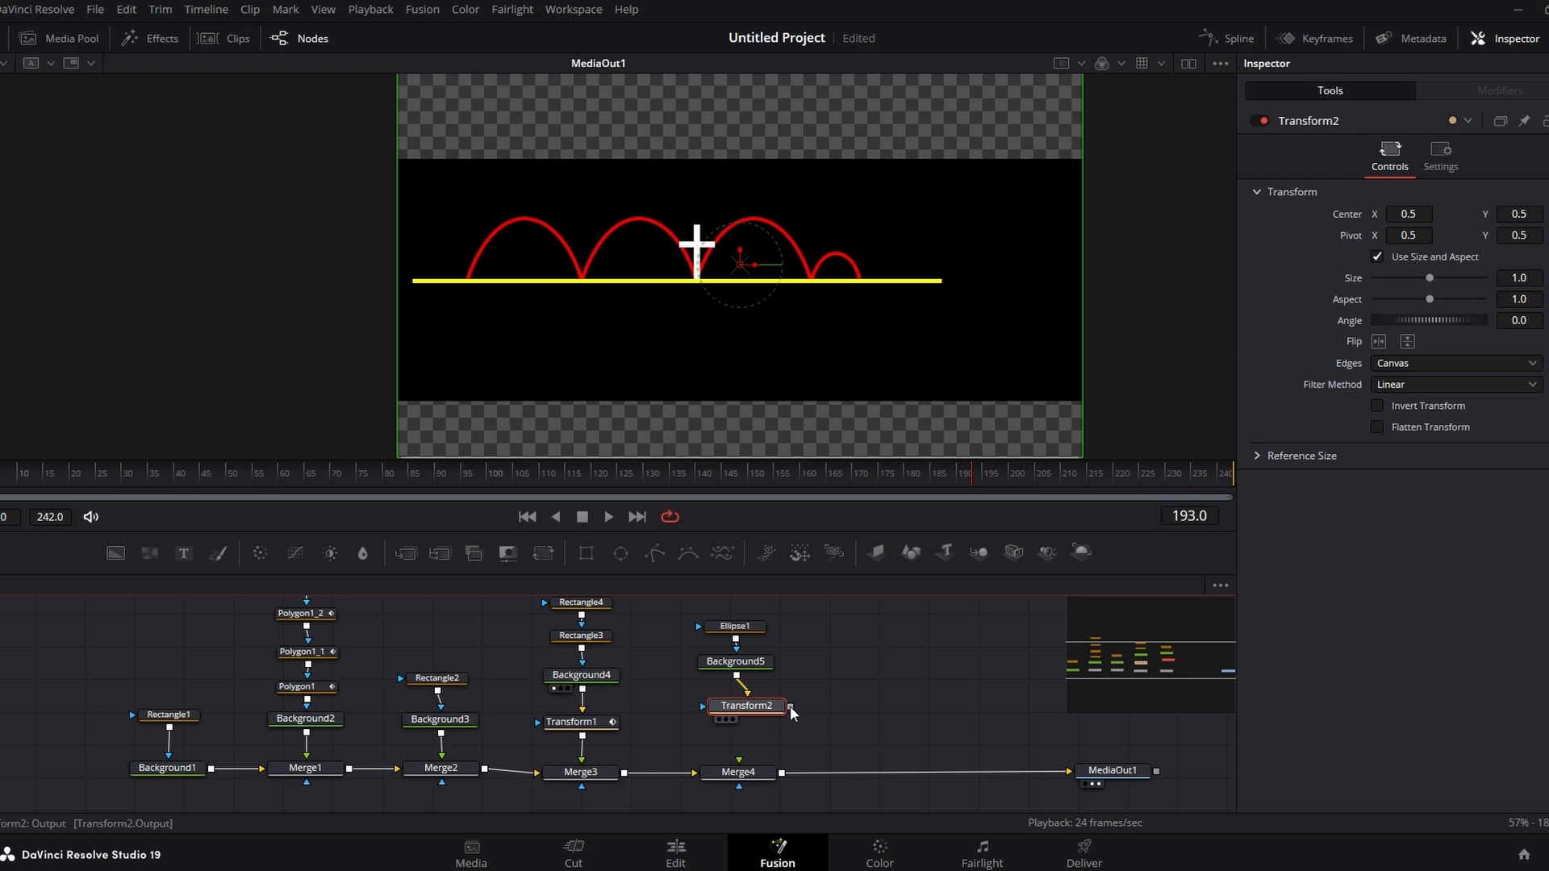
left_click_drag(791, 705, 741, 791)
left_click_drag(747, 707, 740, 713)
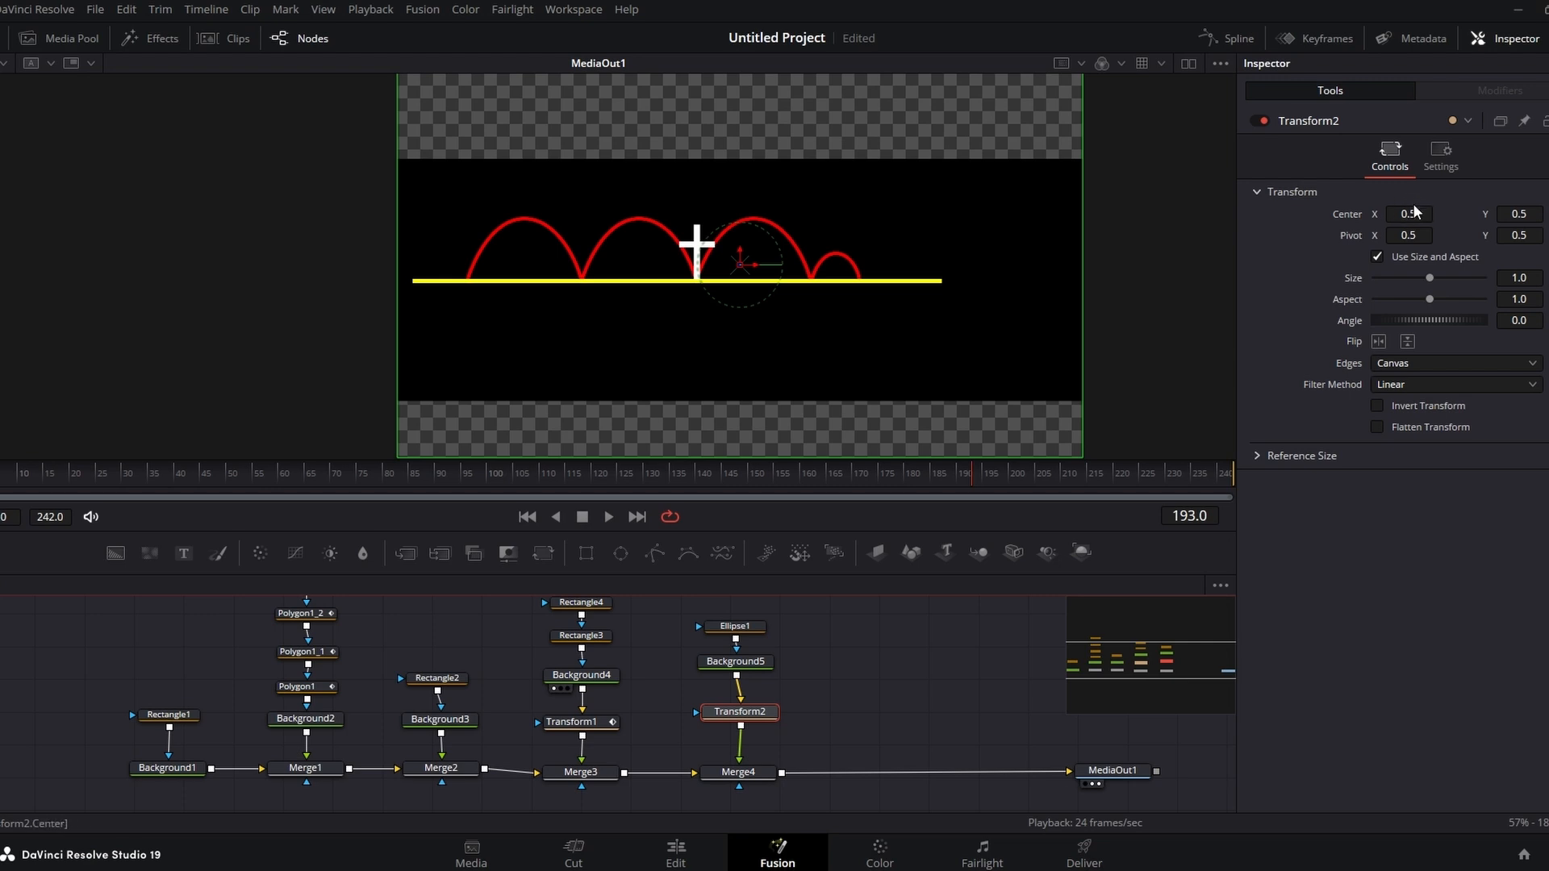
left_click_drag(1418, 214, 1084, 216)
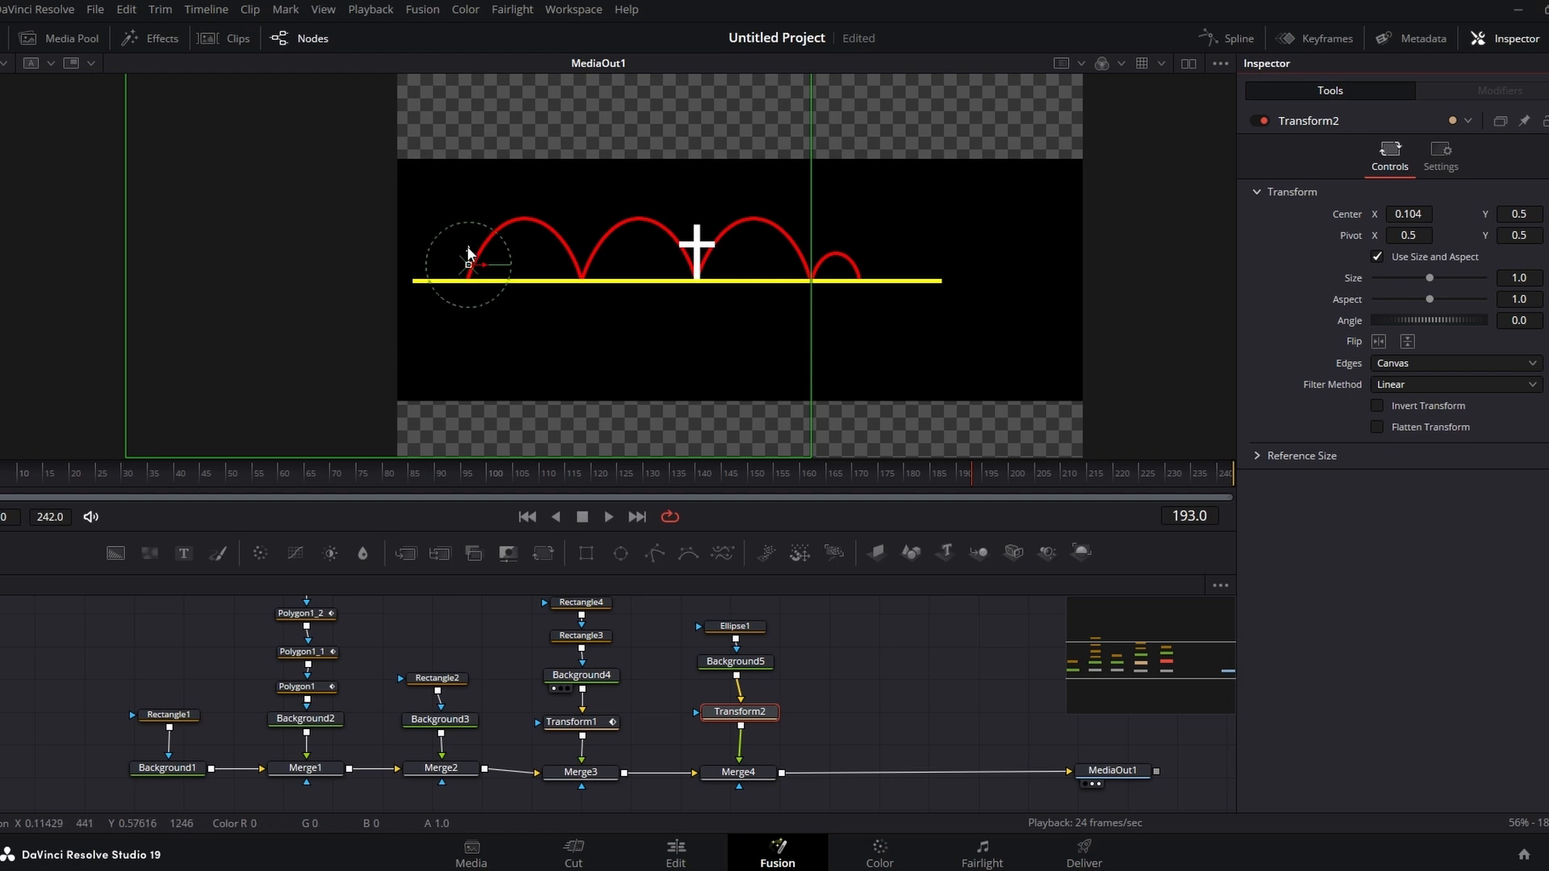
Step: Lower the dot's Transform Center Y to 0.469 so it sits on the yellow bar
left_click_drag(1518, 209, 1411, 211)
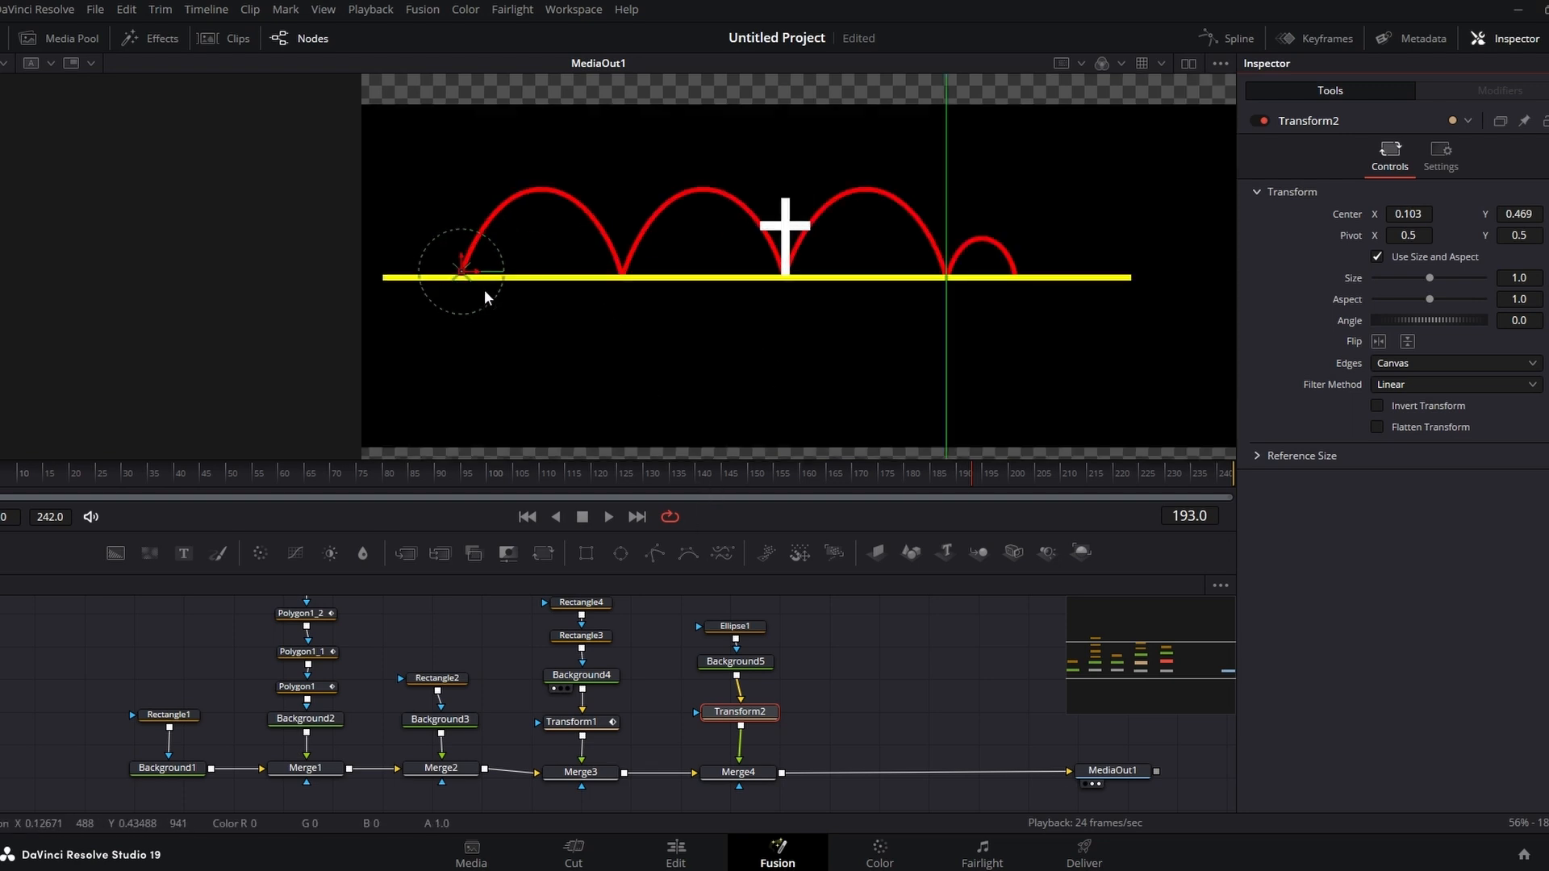
scroll(484, 289, "up", 5)
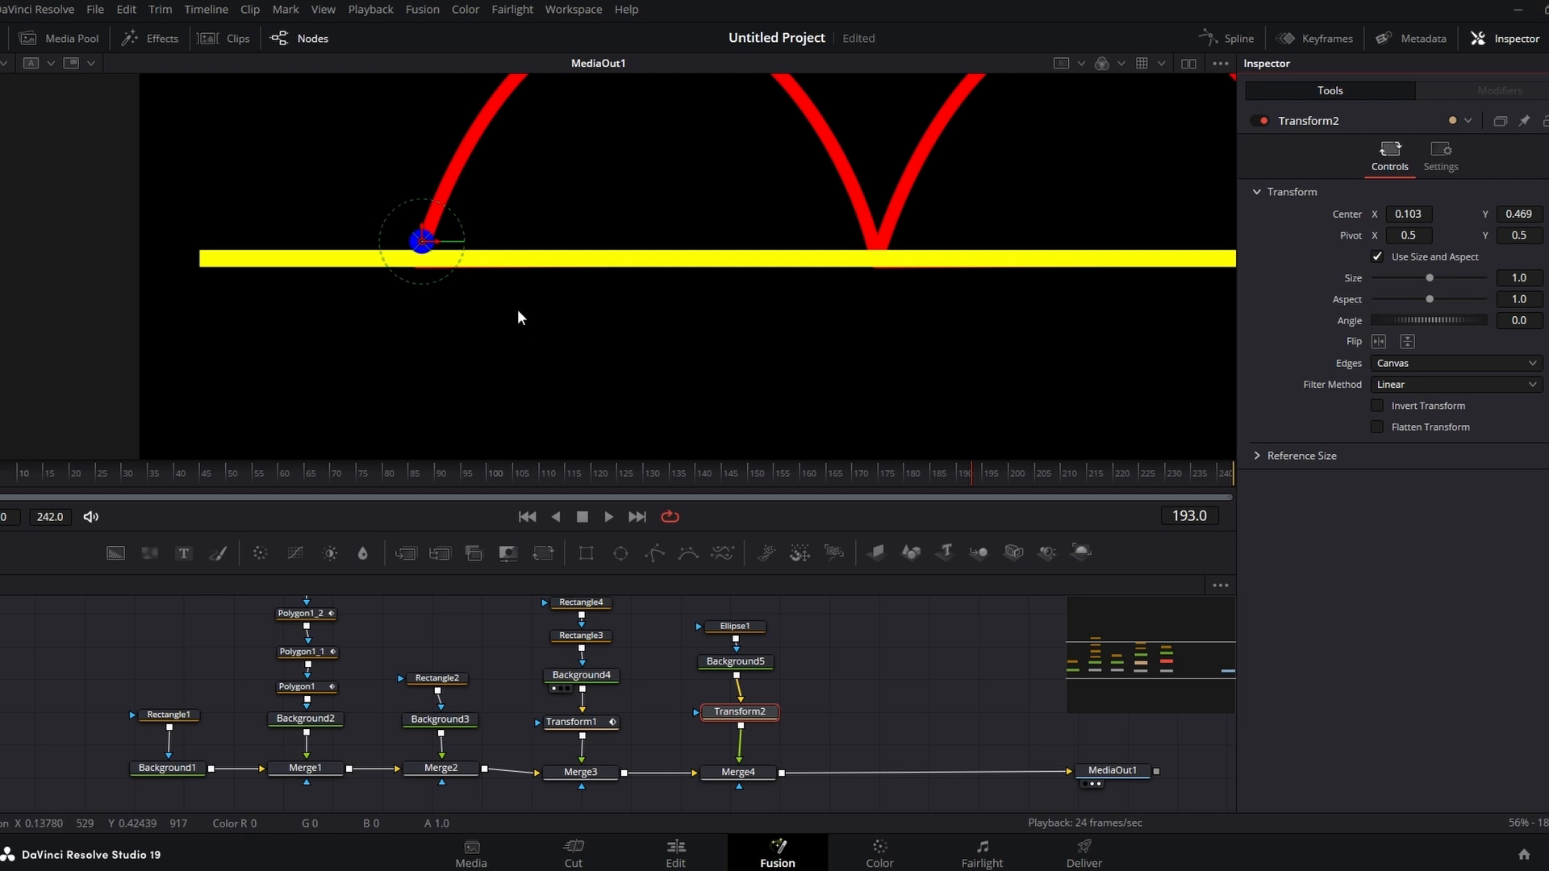
left_click(1128, 770)
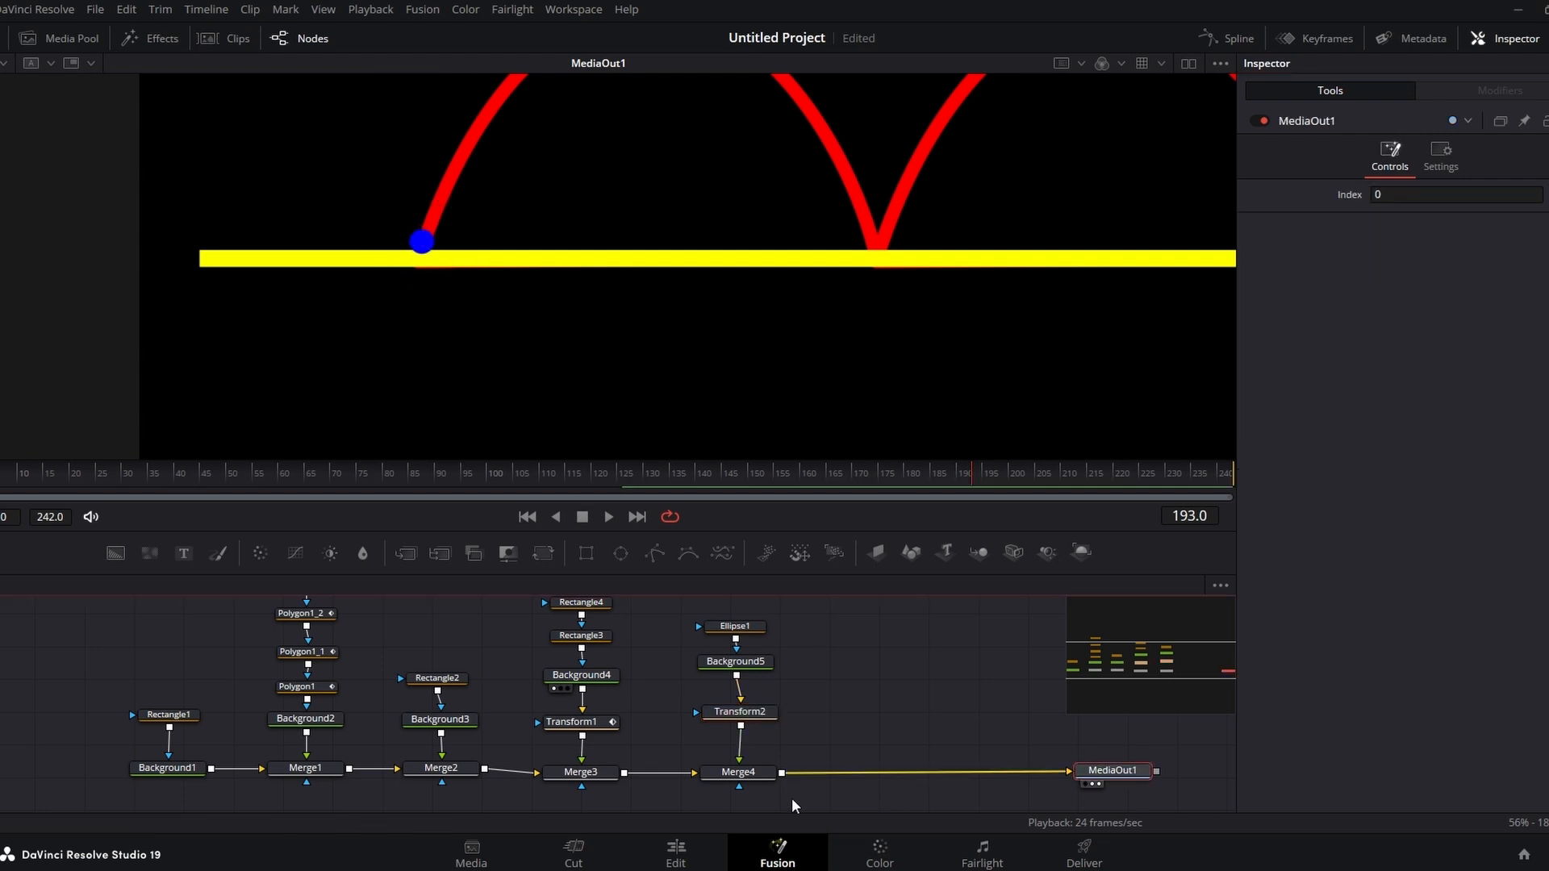
left_click(741, 715)
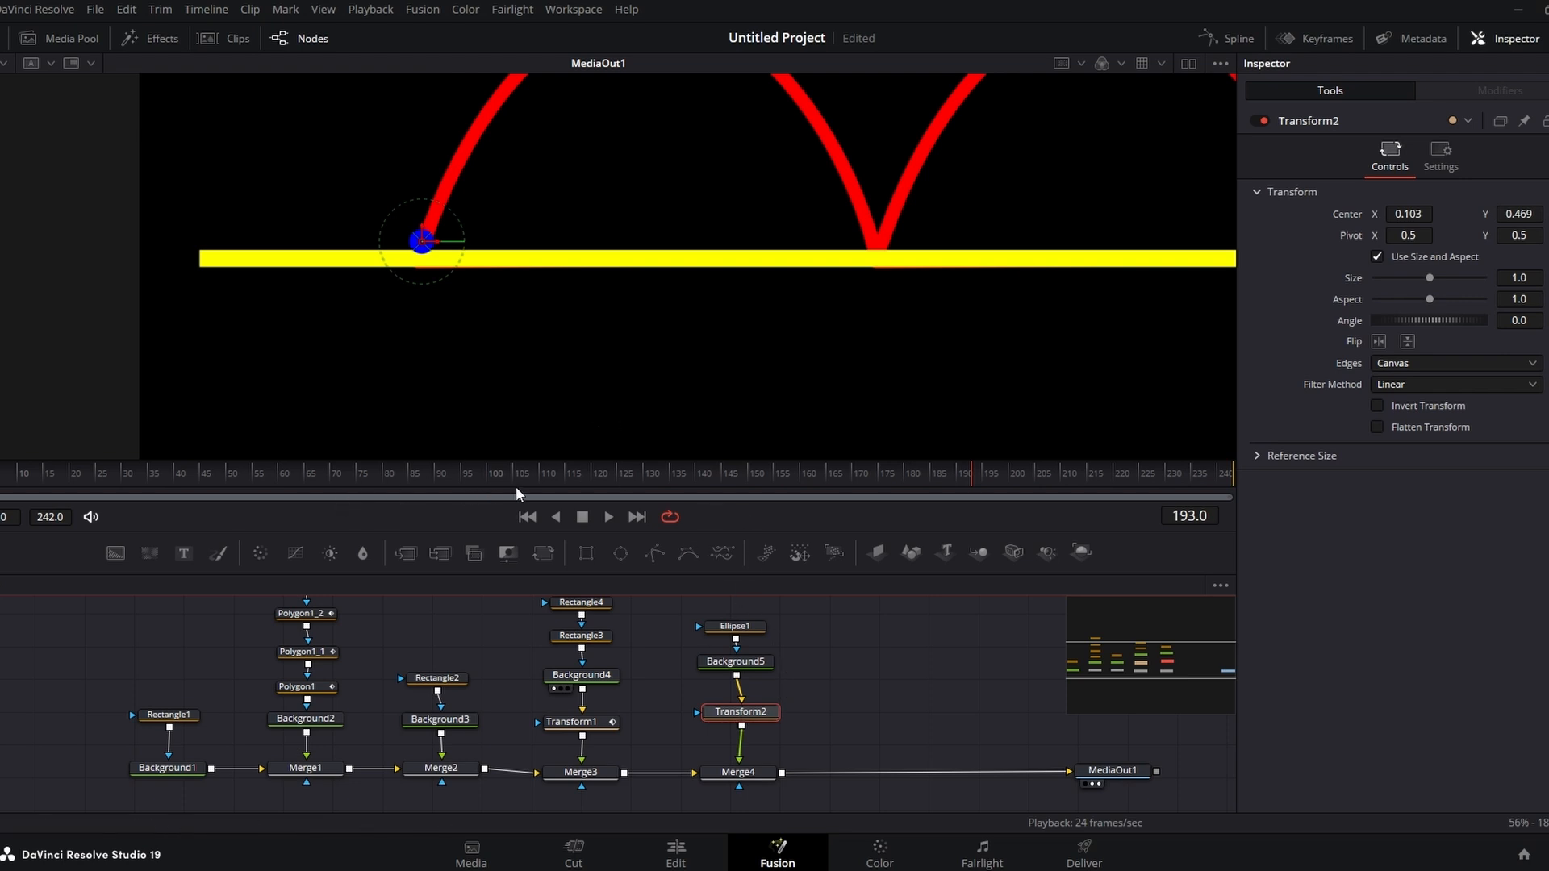
left_click_drag(515, 486, 624, 486)
scroll(740, 365, "down", 2)
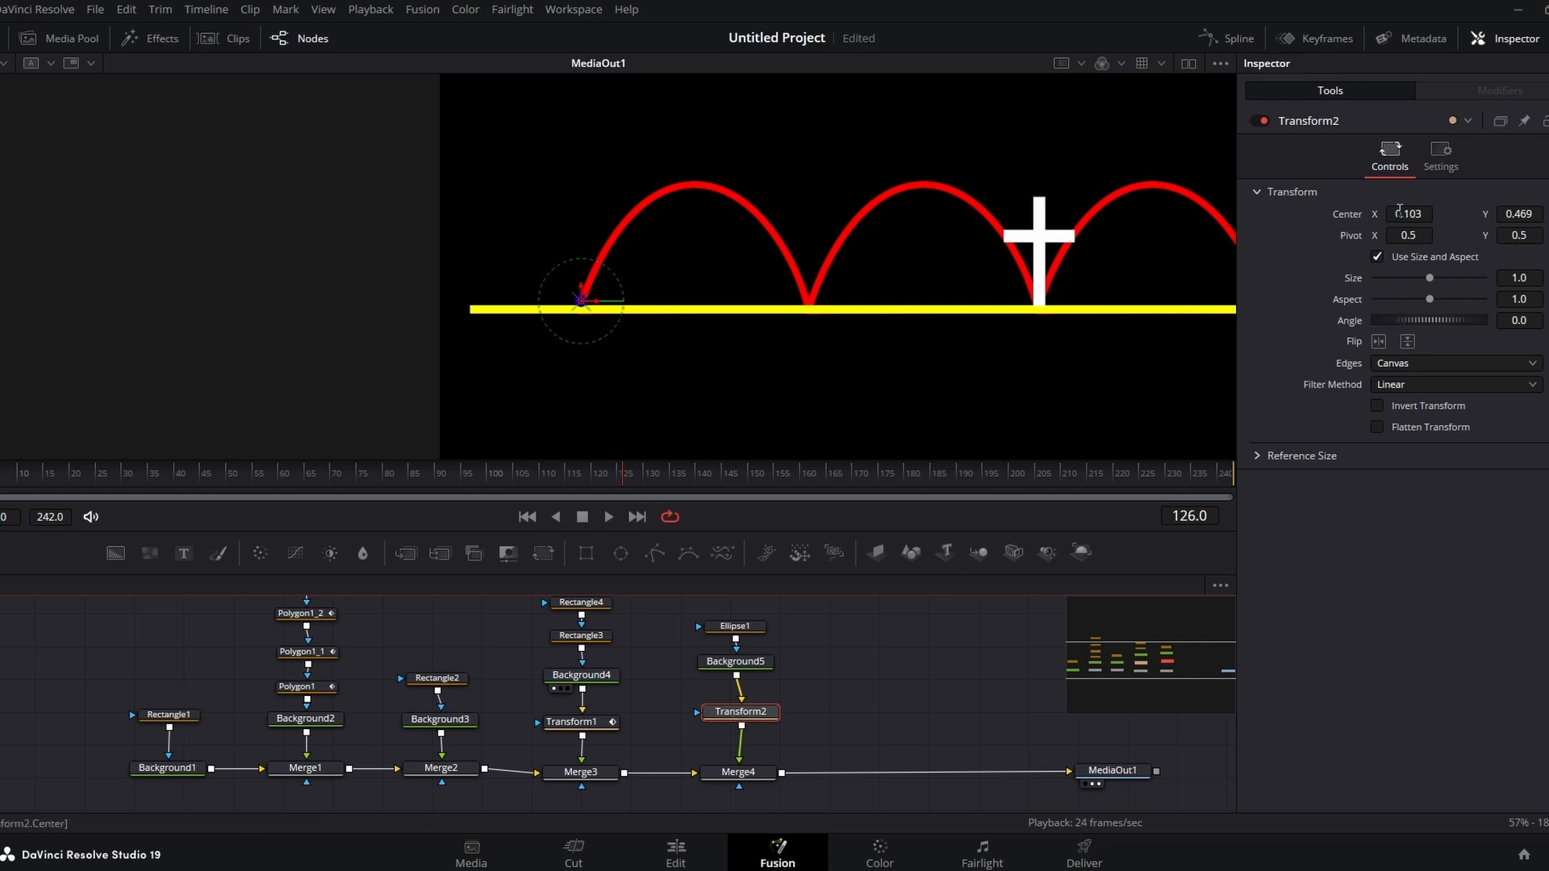
Step: Keyframe the Transform's Center at frame 10 and set Center X to 0.437 at frame 126
left_click(1548, 214)
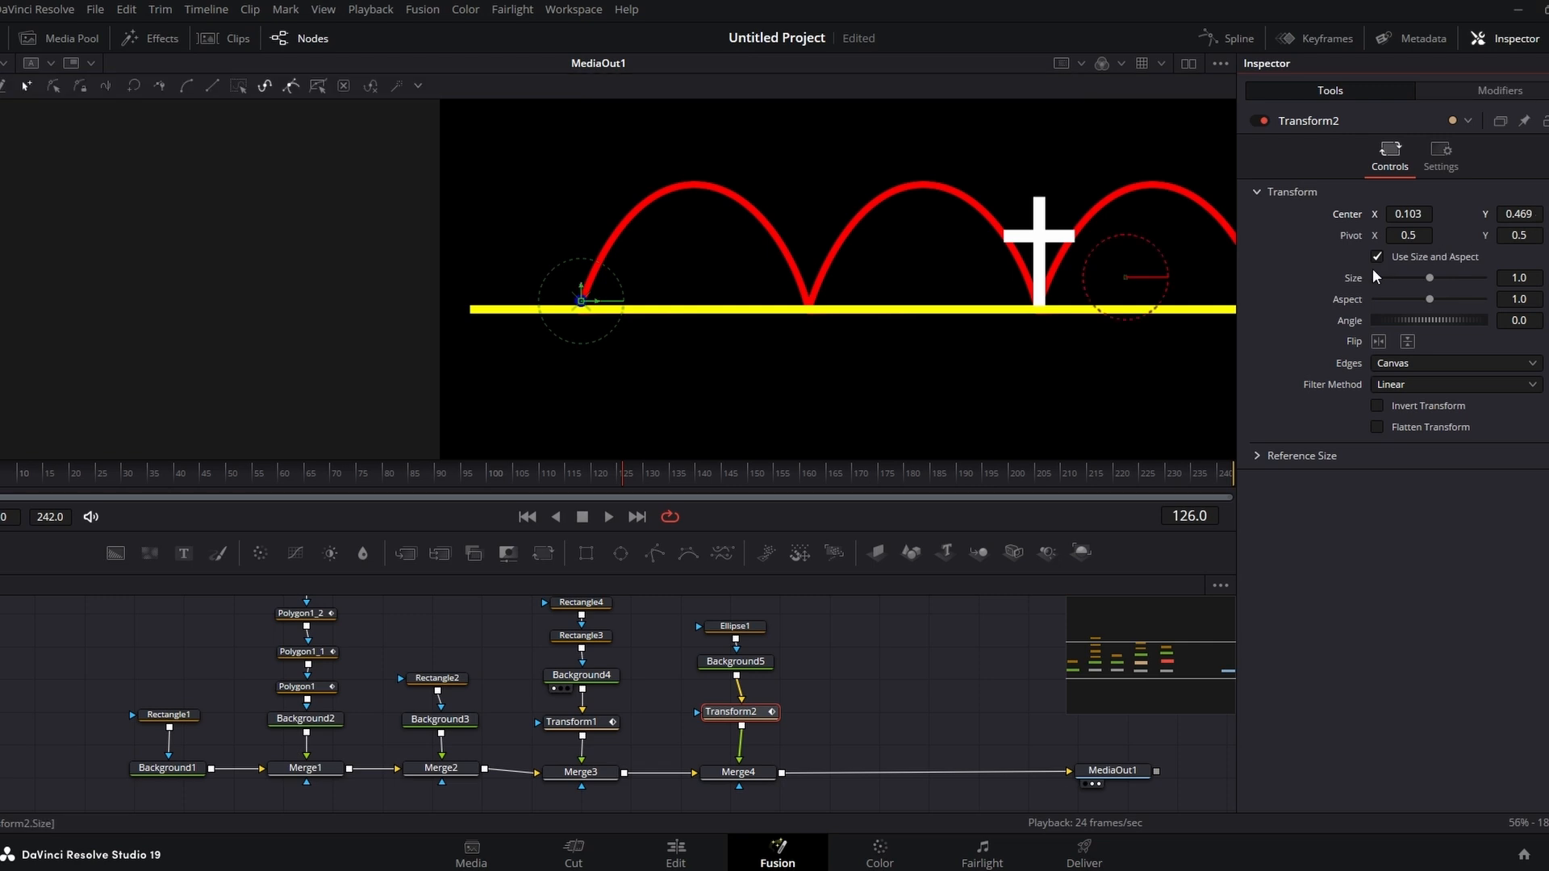
left_click_drag(601, 471, 21, 479)
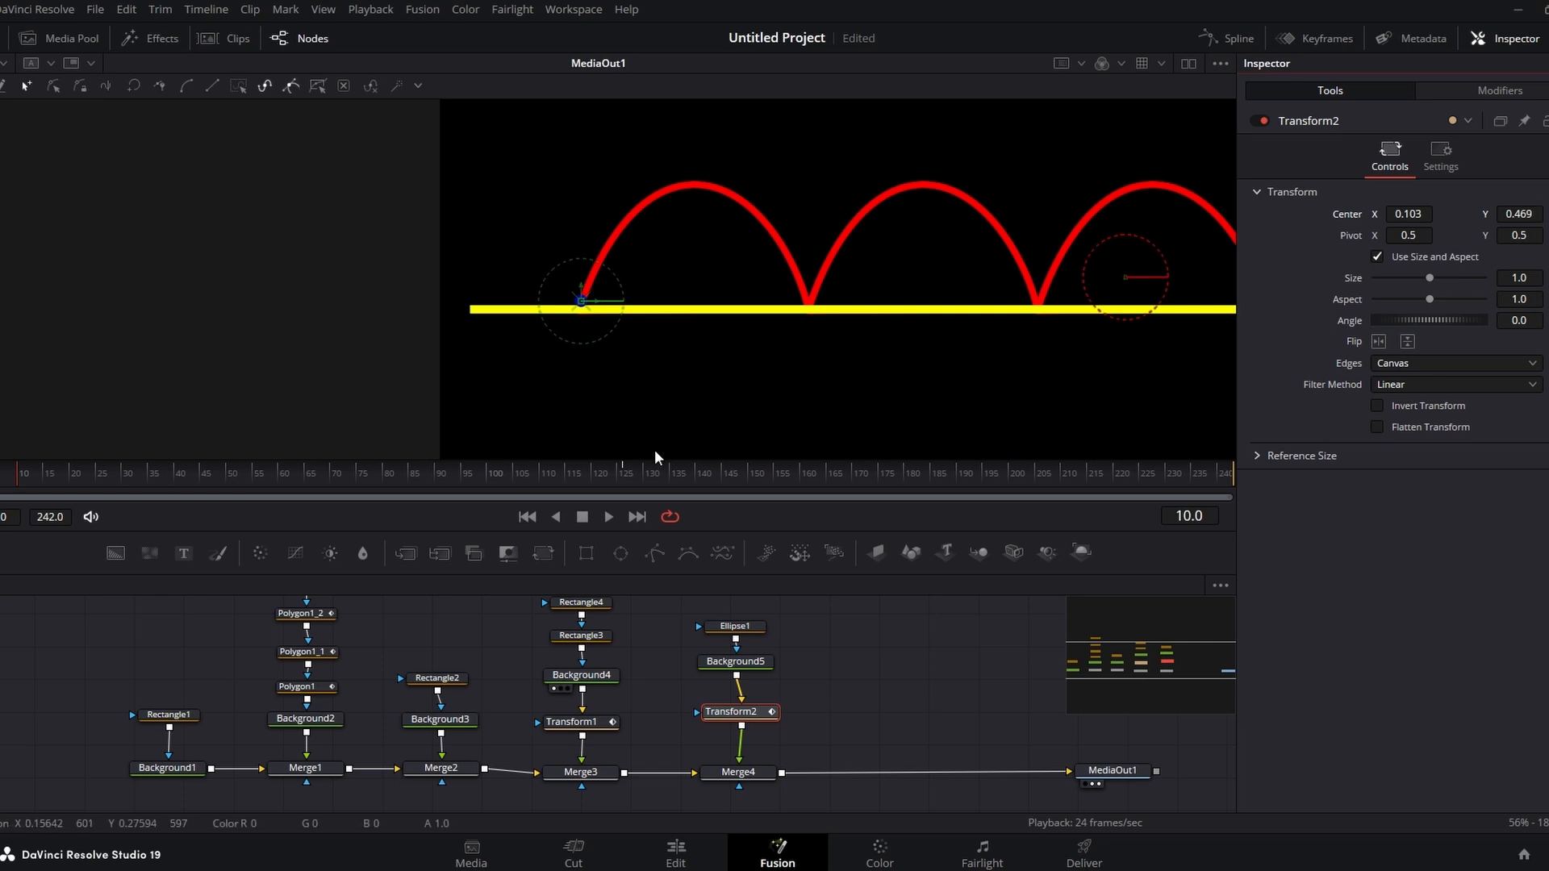
left_click(551, 481)
left_click_drag(540, 476, 626, 476)
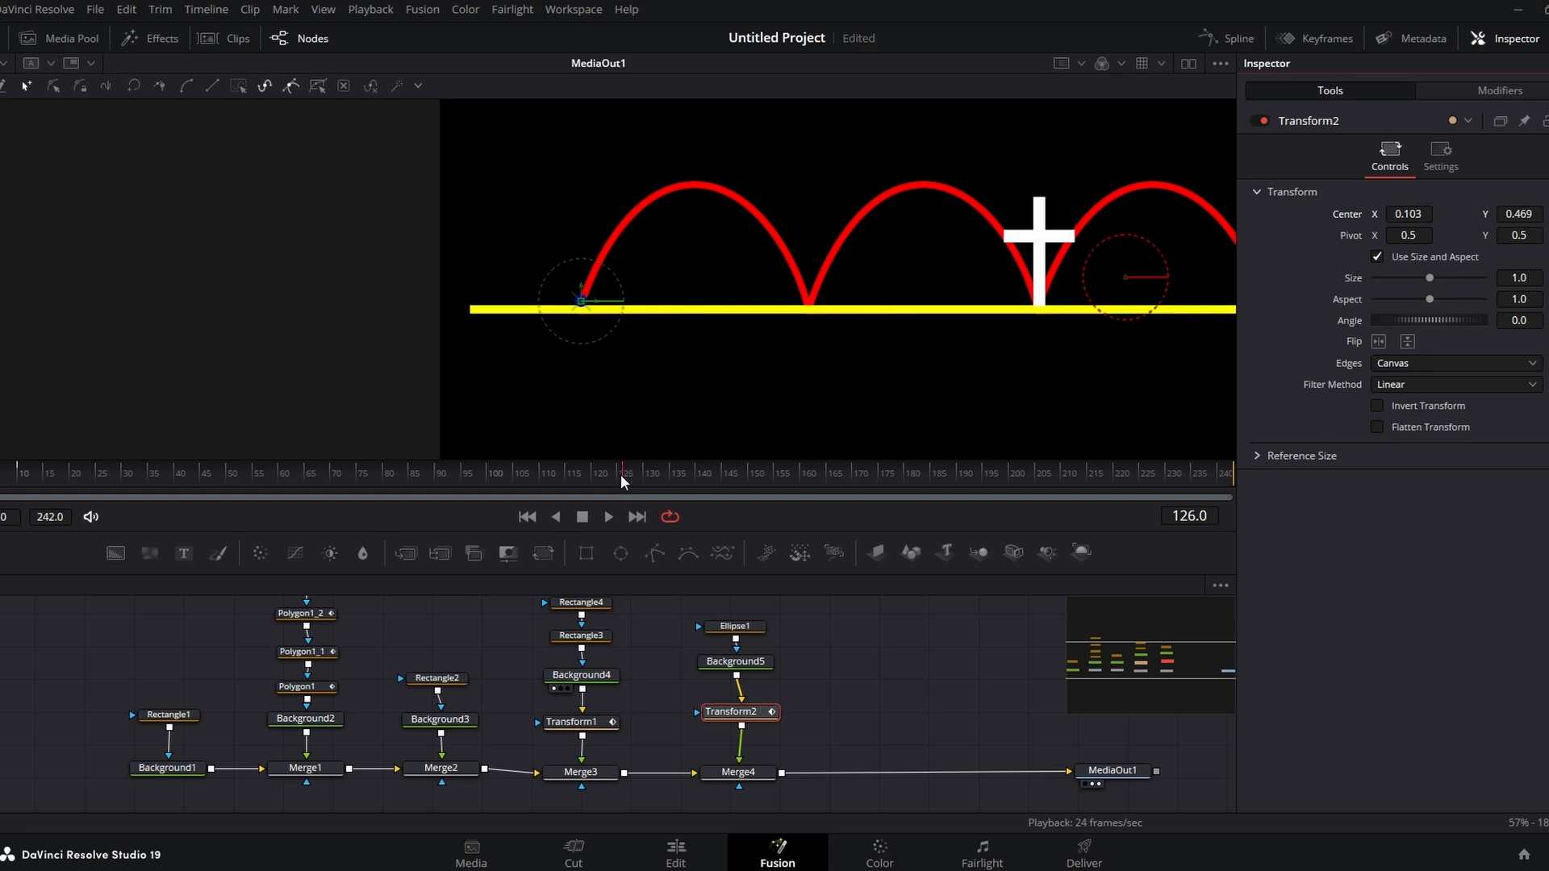
mouse_move(613, 477)
left_mouse_down()
mouse_move(558, 477)
mouse_move(626, 478)
left_mouse_up()
left_click_drag(1395, 214, 1536, 213)
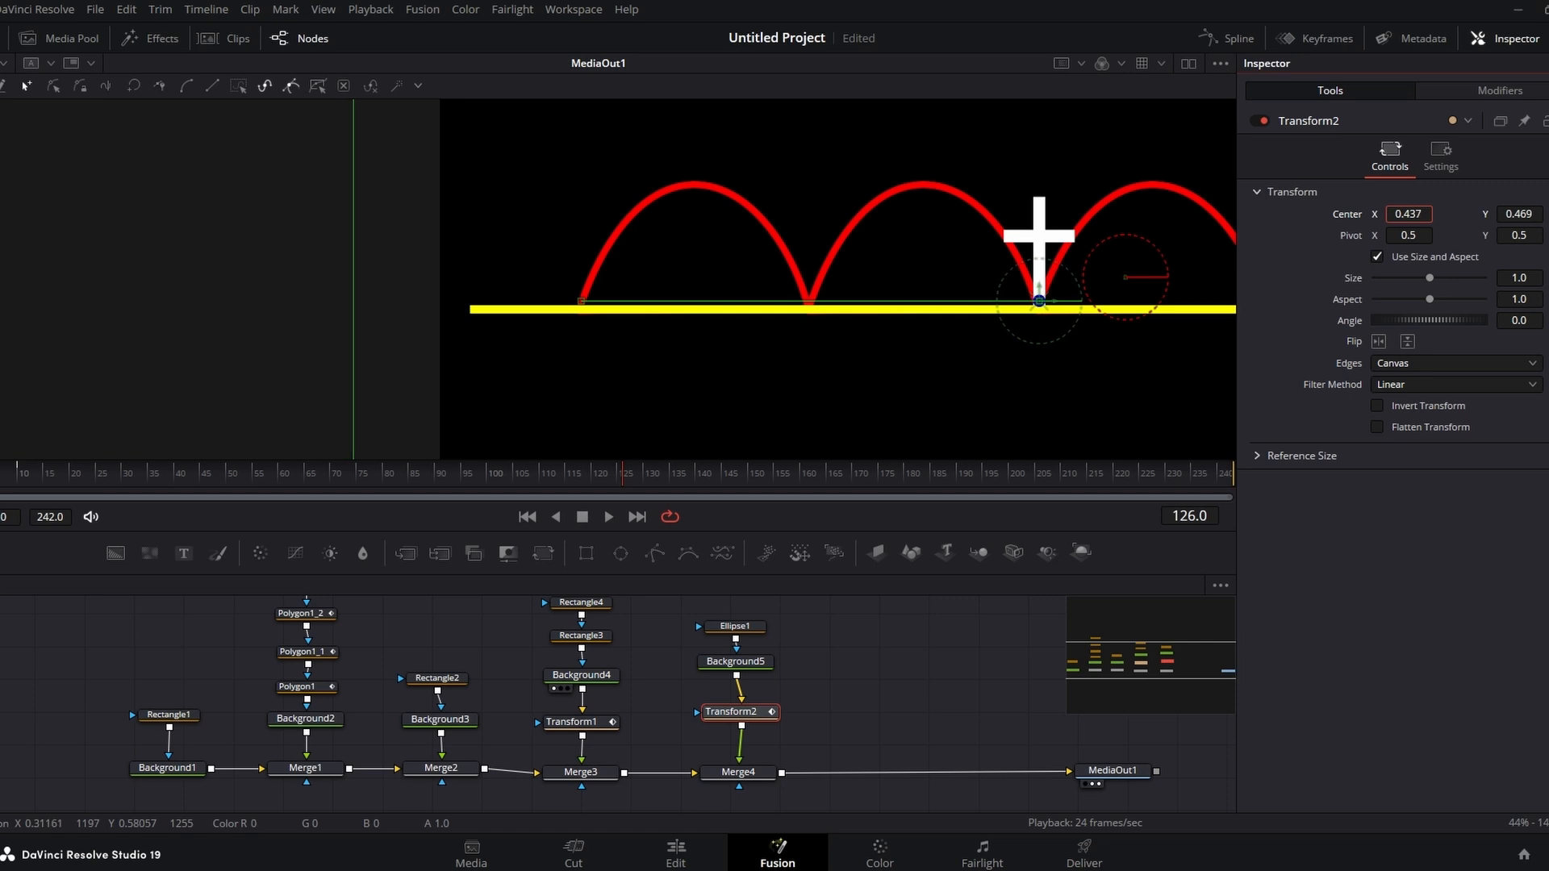
Step: At frame 67 set Center X to about 0.269 so the dot meets the base between the first two arches
left_click_drag(598, 478, 18, 486)
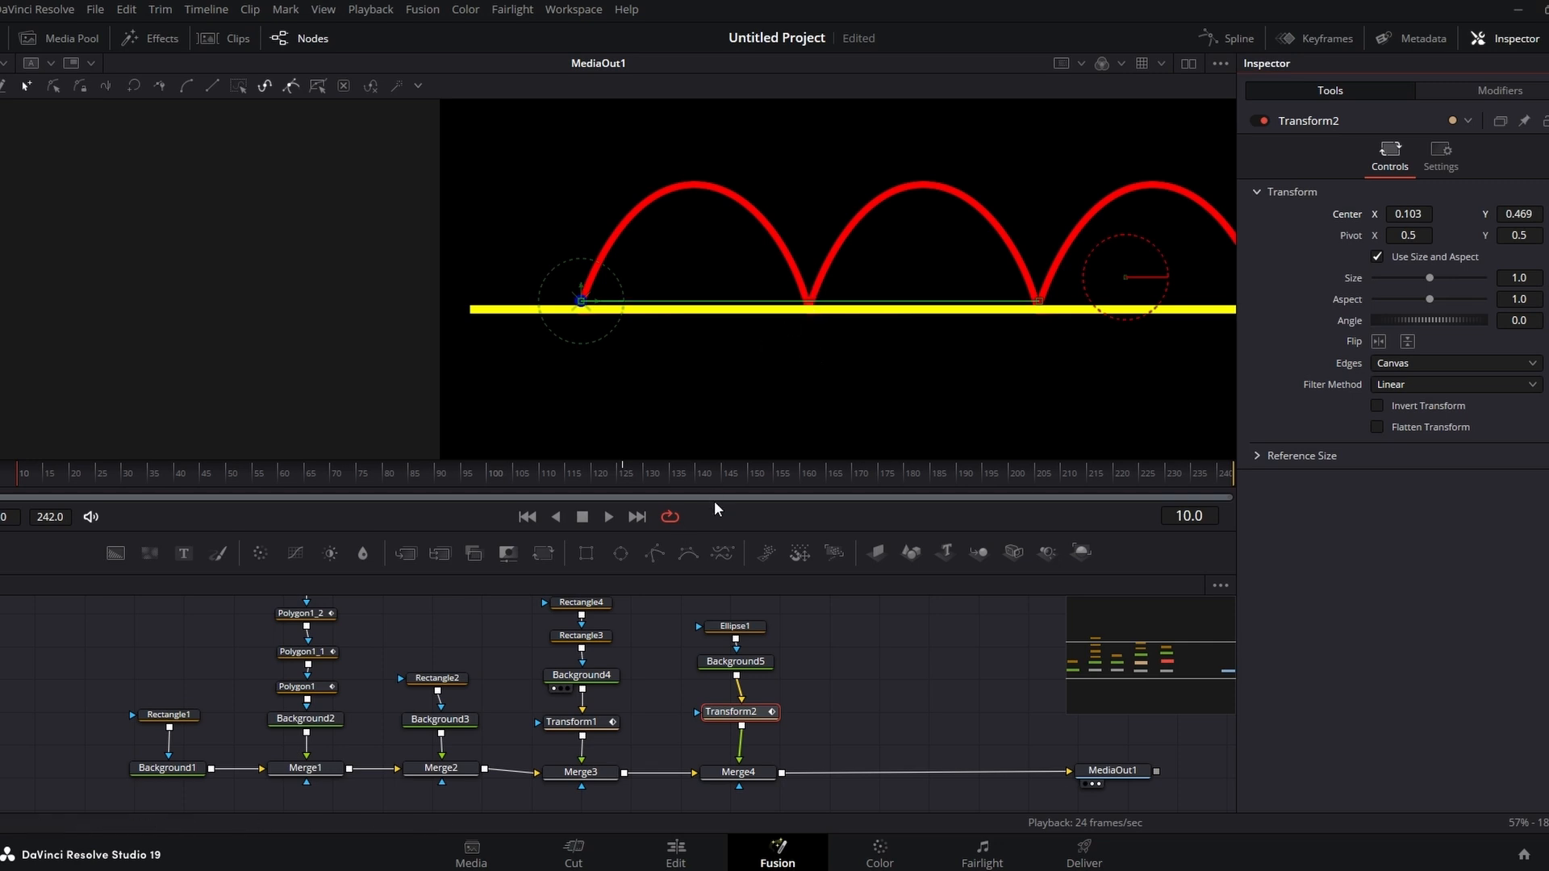
left_click_drag(32, 478, 318, 496)
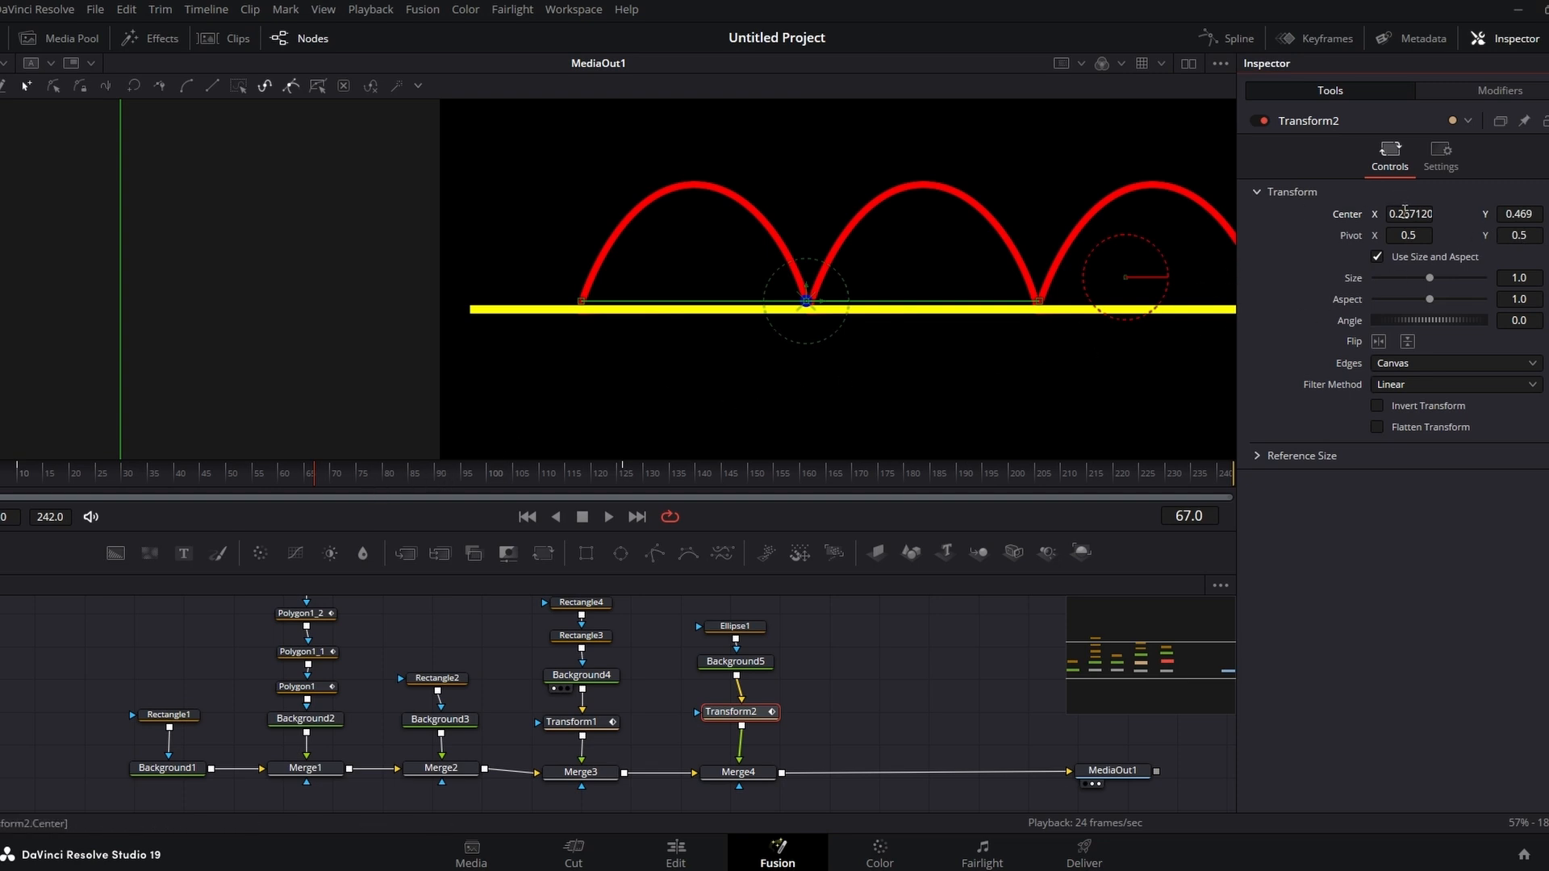
left_click_drag(1405, 211, 1407, 212)
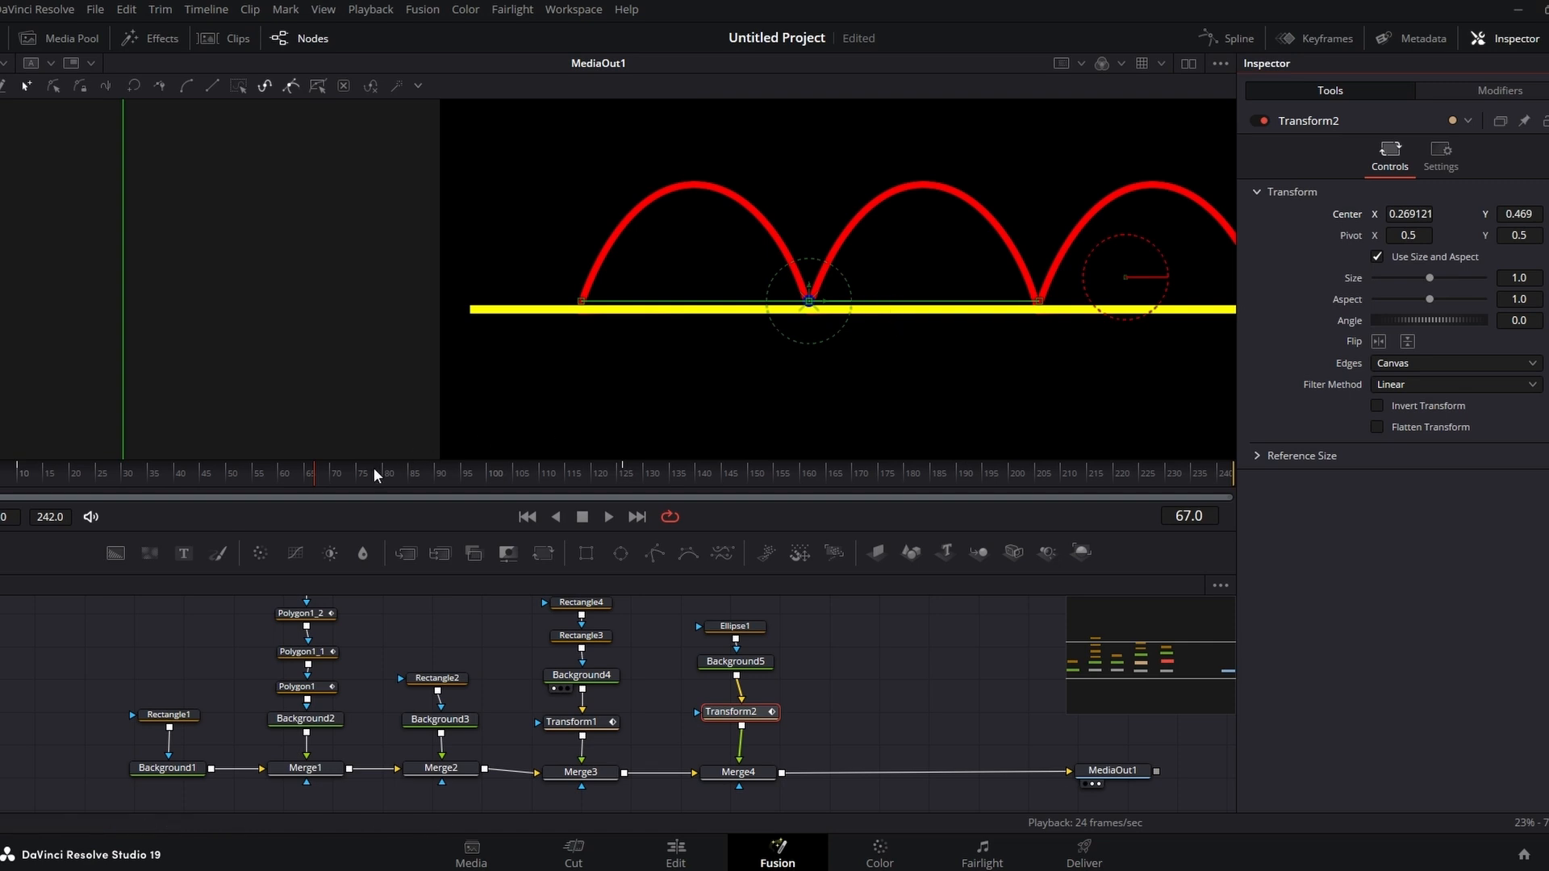
Step: At frame 38 raise Center Y to 0.619 to put the dot on top of the first arch
left_click_drag(368, 471, 382, 472)
left_click_drag(399, 474, 318, 471)
left_click_drag(284, 481, 168, 473)
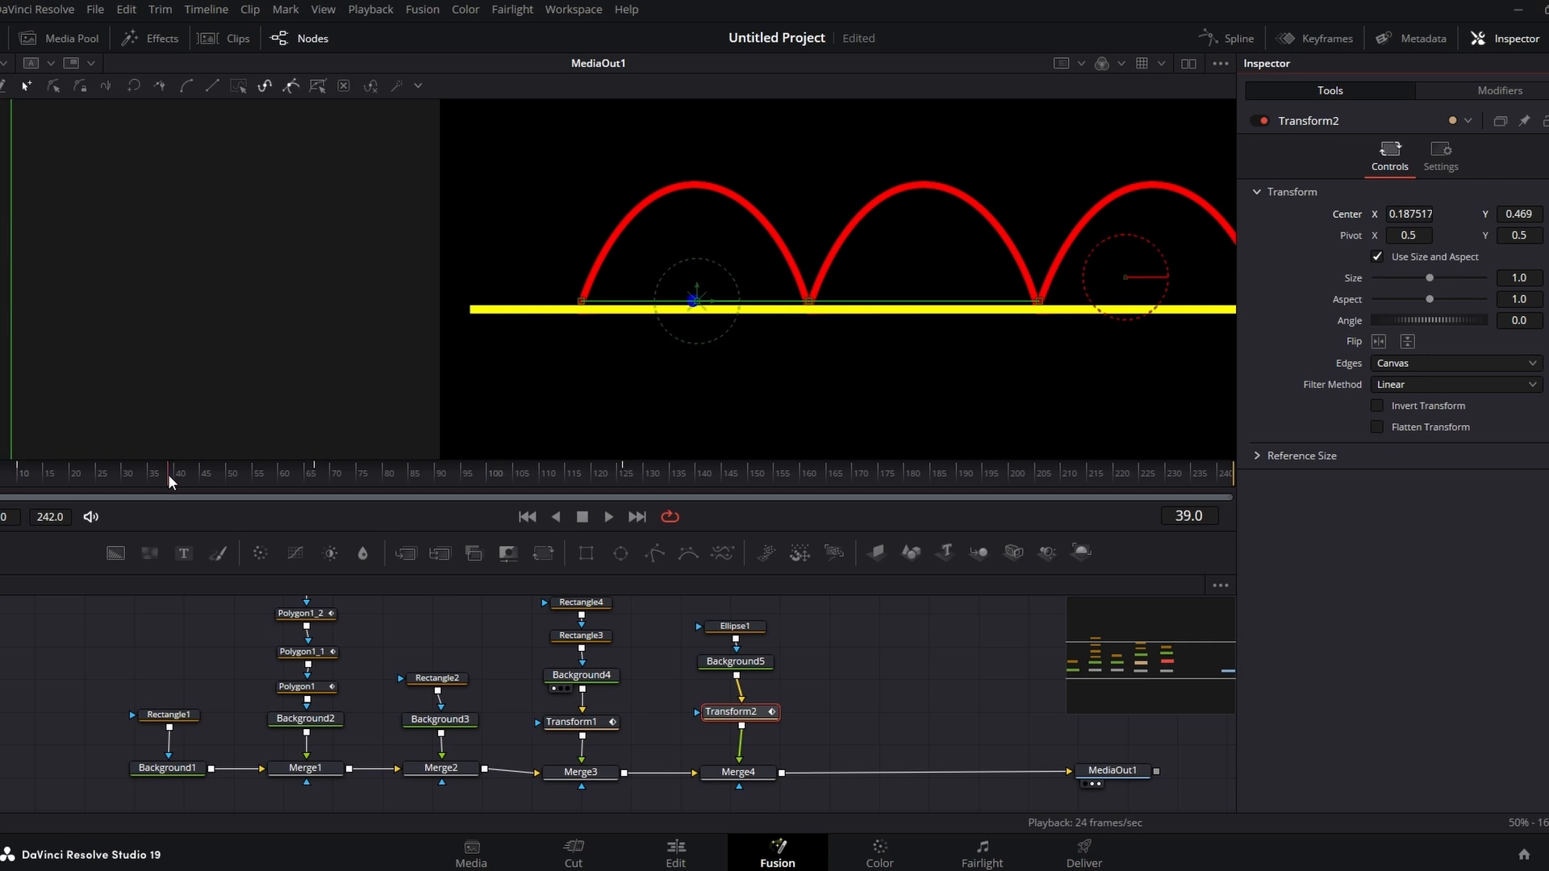
left_click_drag(168, 473, 164, 475)
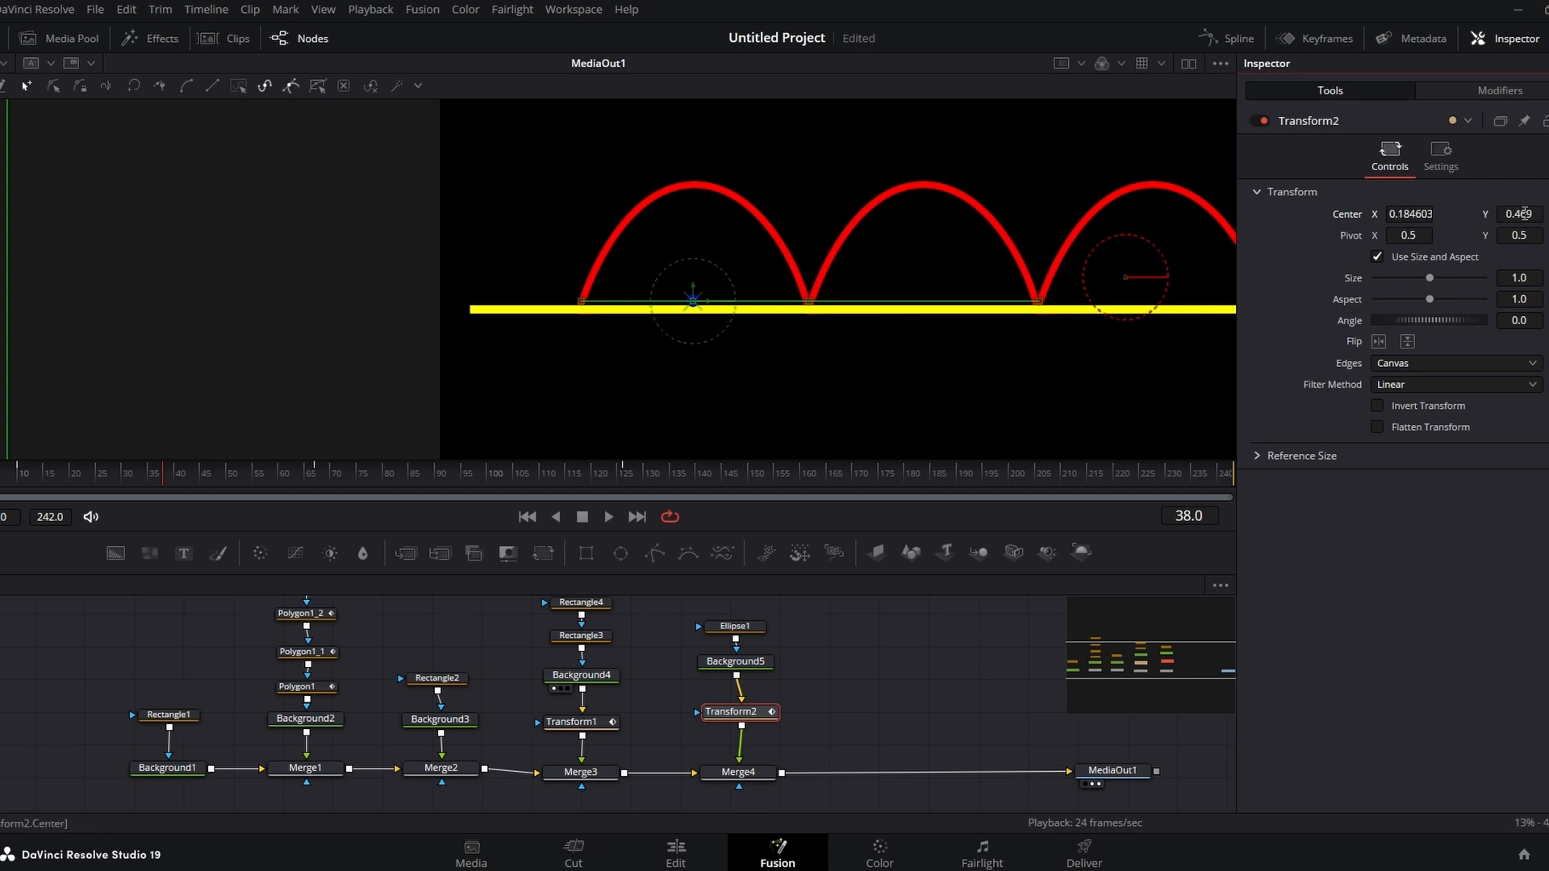
mouse_move(1527, 214)
left_mouse_down()
mouse_move(1548, 214)
mouse_move(1526, 211)
left_mouse_up()
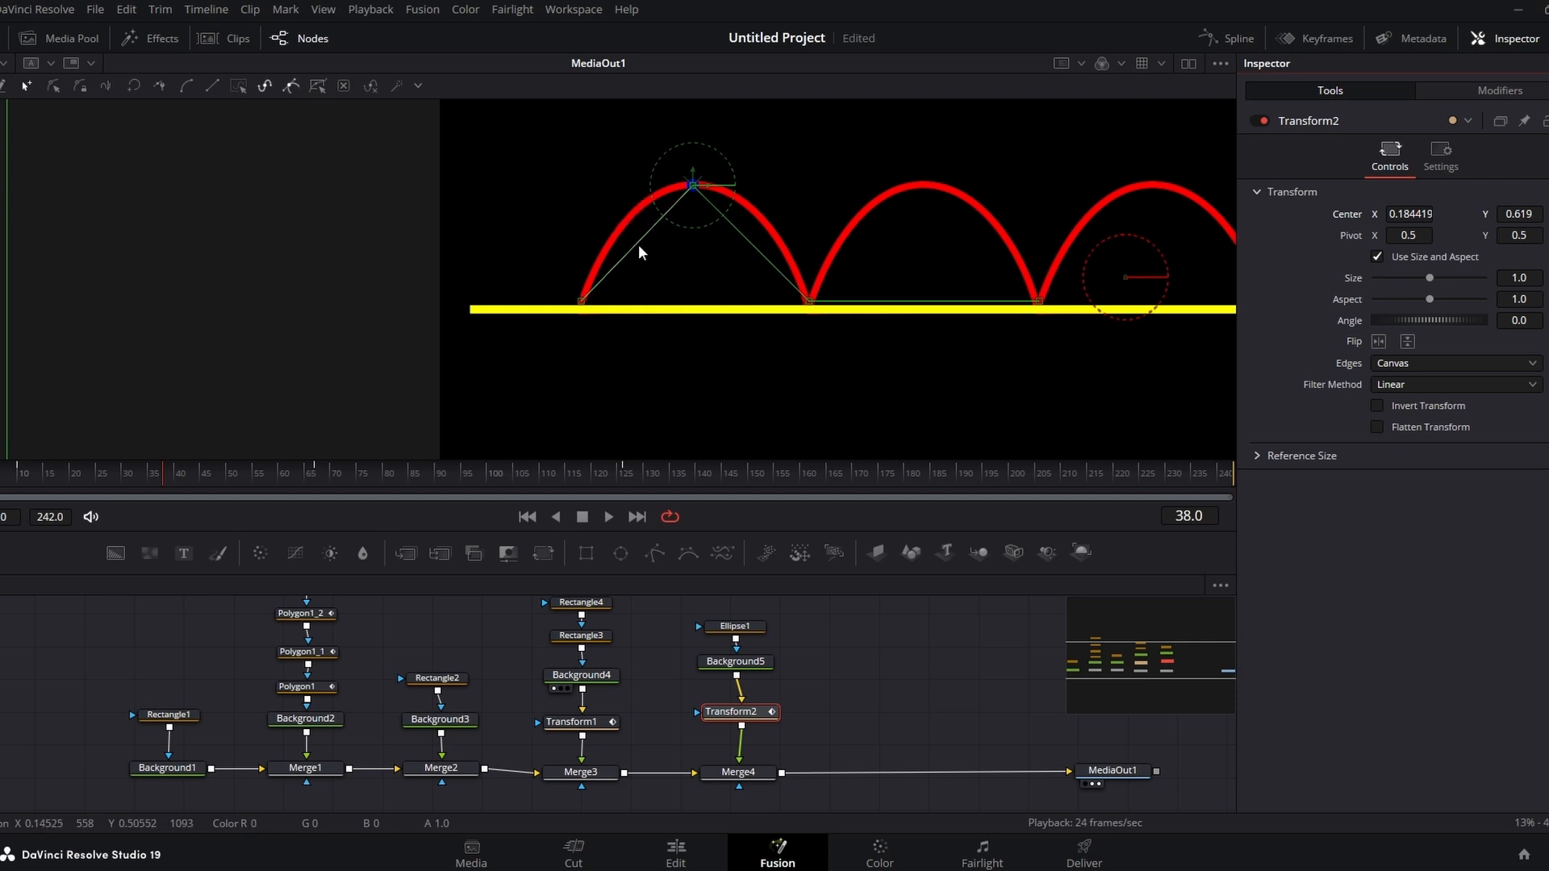
Step: Raise Center Y at frames 24 and 17, reaching 0.5395 at frame 17, so the dot follows the arch's rising side
left_click_drag(173, 486, 100, 480)
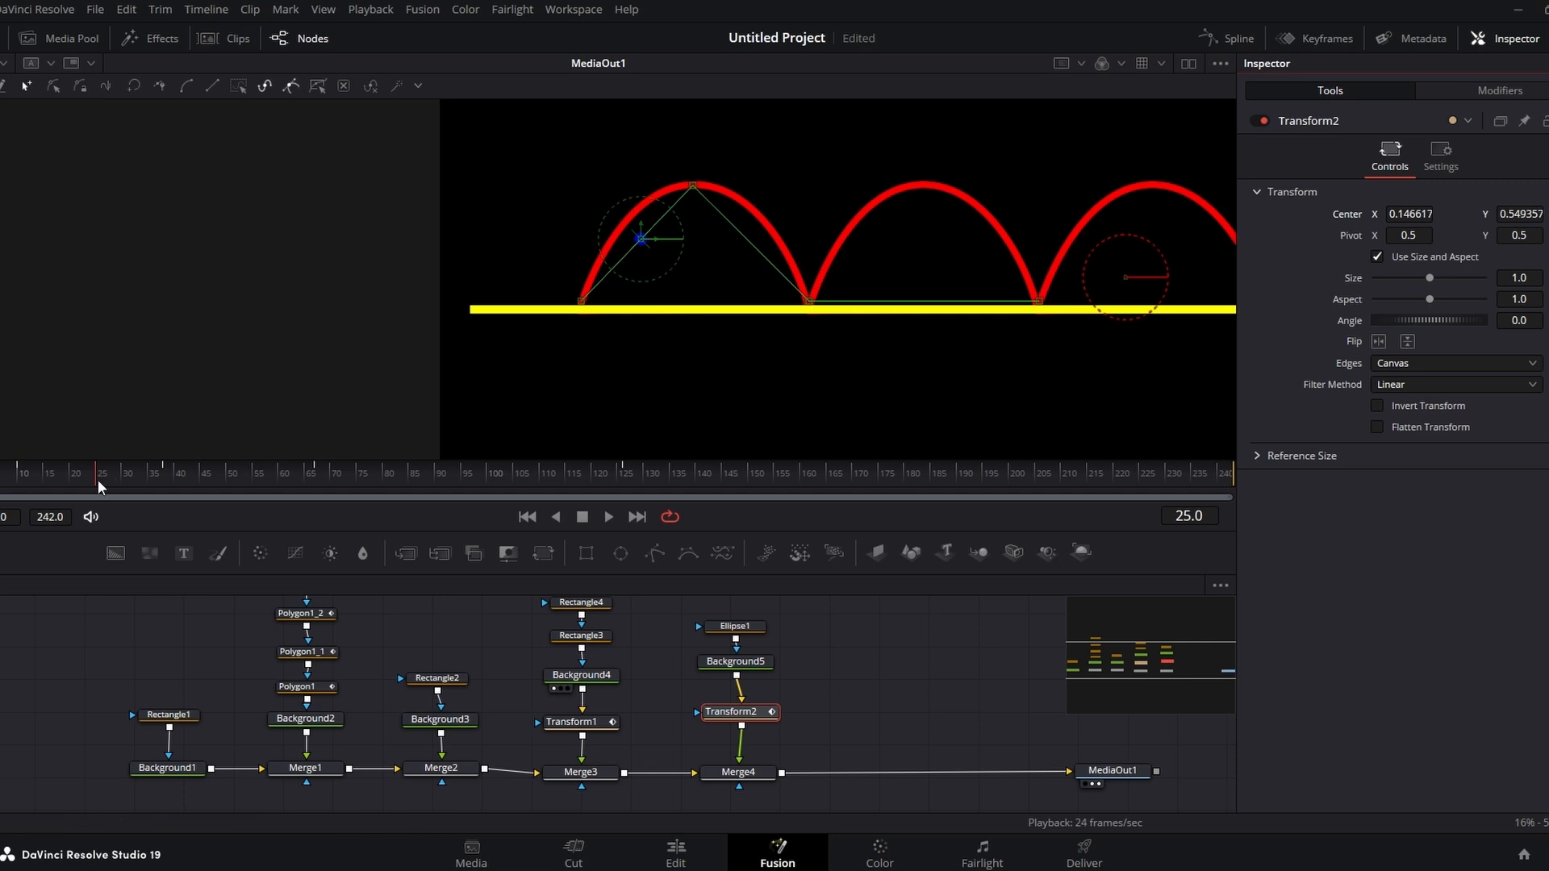
left_click_drag(96, 482, 92, 479)
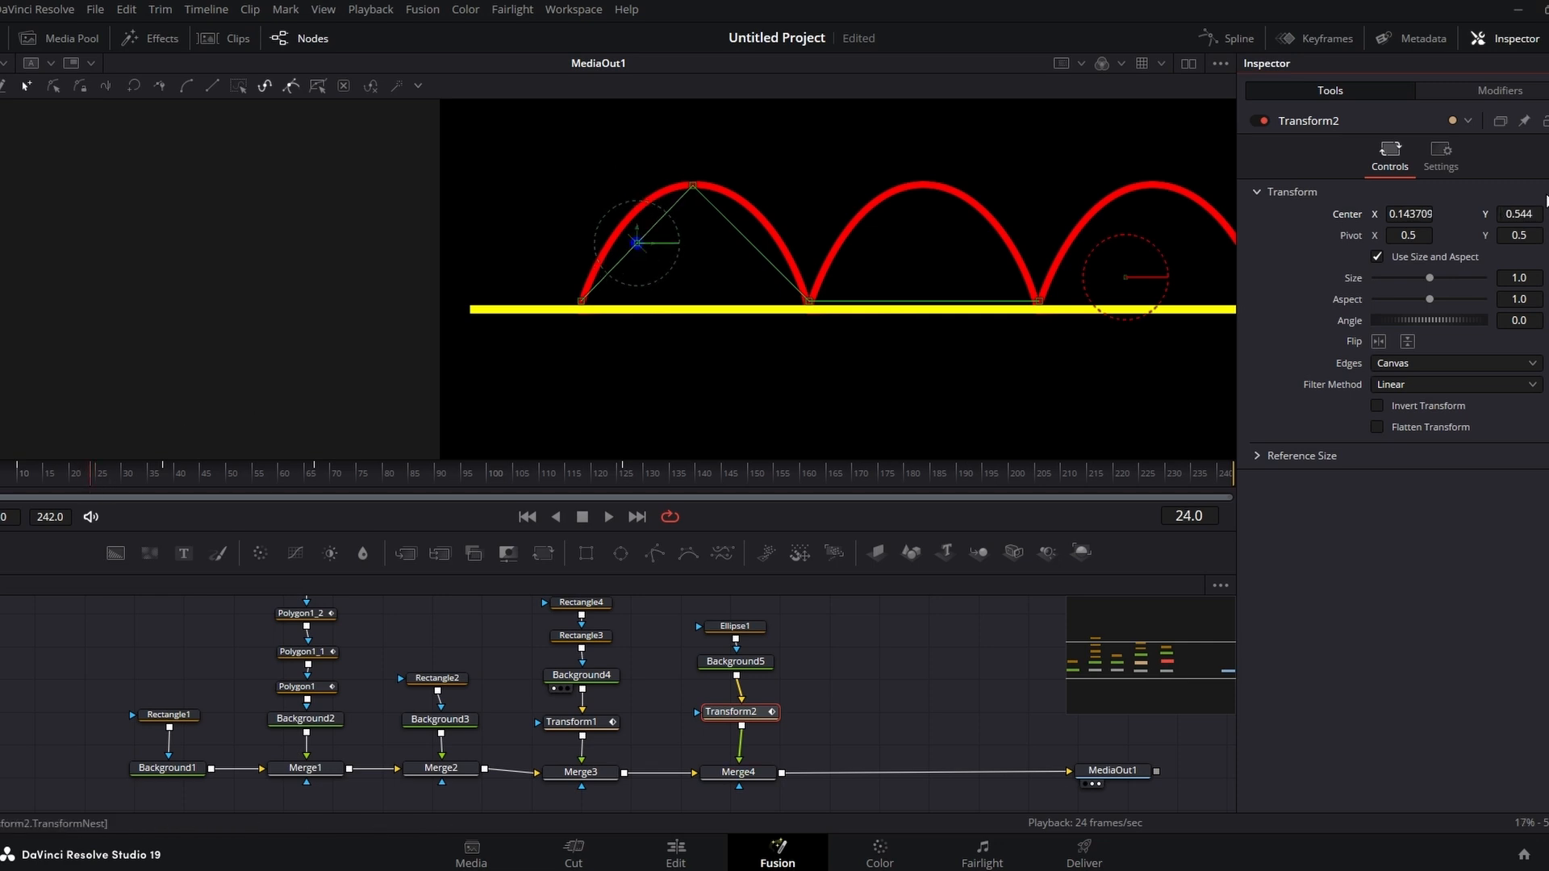
left_click_drag(1523, 214, 1548, 213)
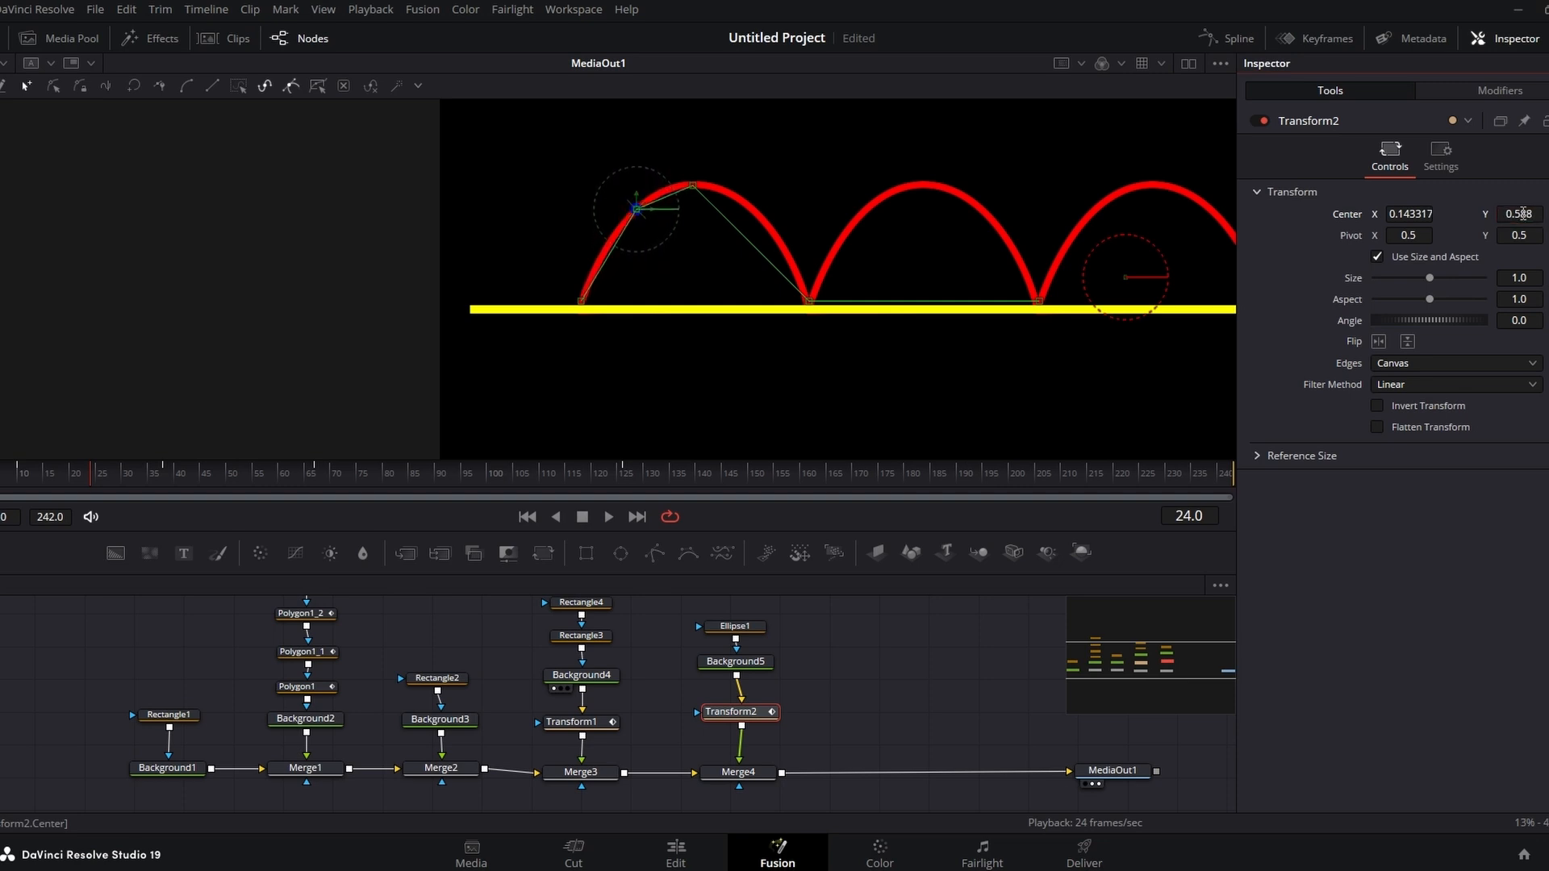
left_click_drag(61, 481, 55, 481)
left_click_drag(1527, 214, 1537, 214)
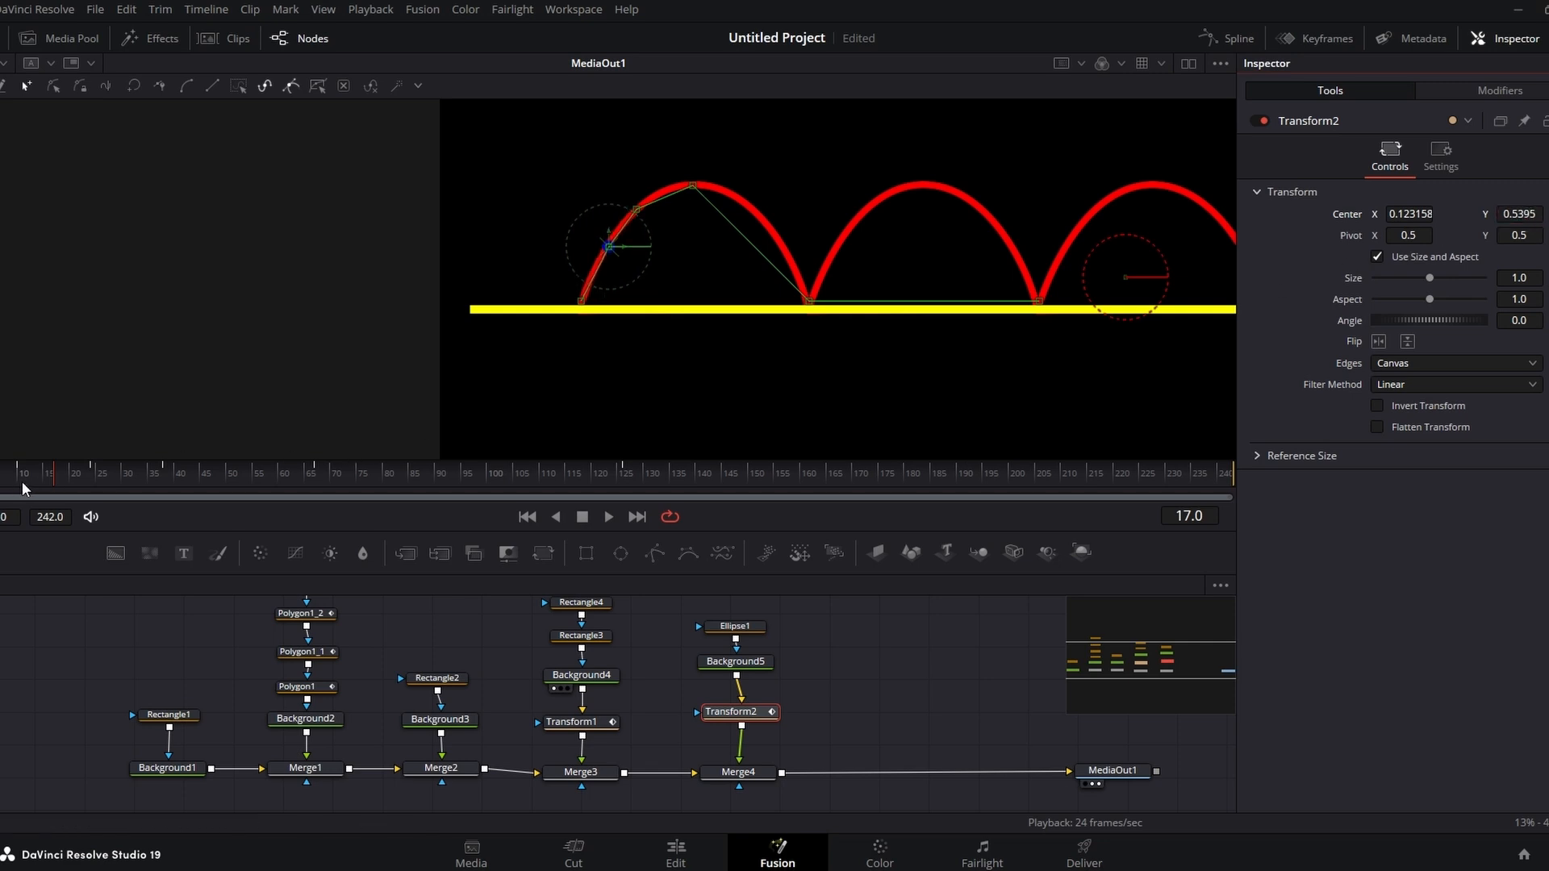
Step: At frame 31 set Center Y to 0.6115 and pull the motion path's handle along the arch's top
left_click_drag(45, 477, 133, 467)
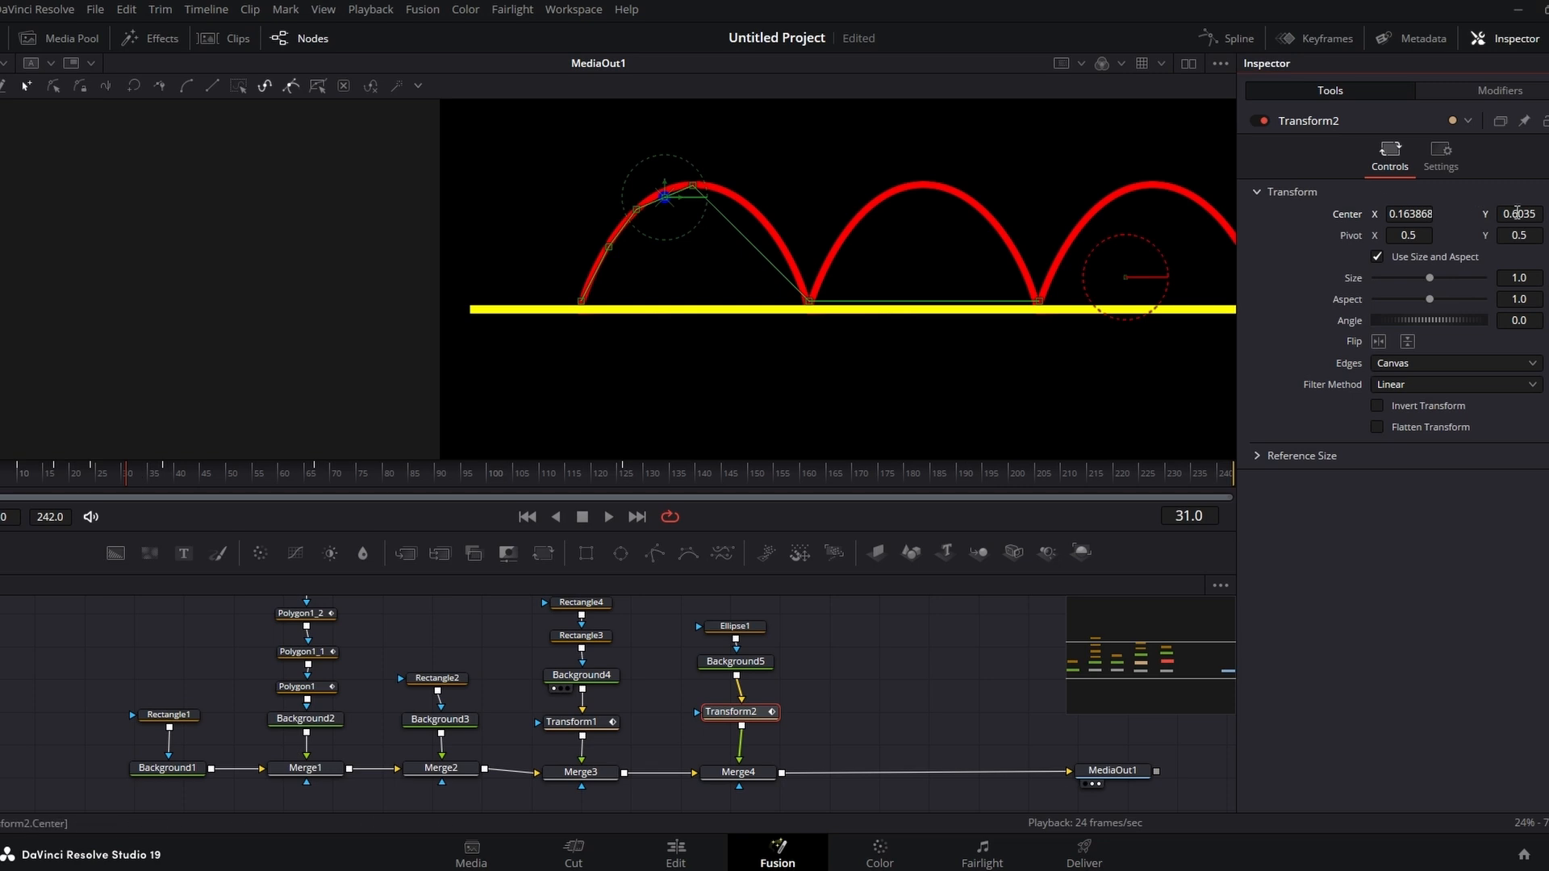
left_click_drag(1517, 214, 1525, 214)
left_click(693, 186)
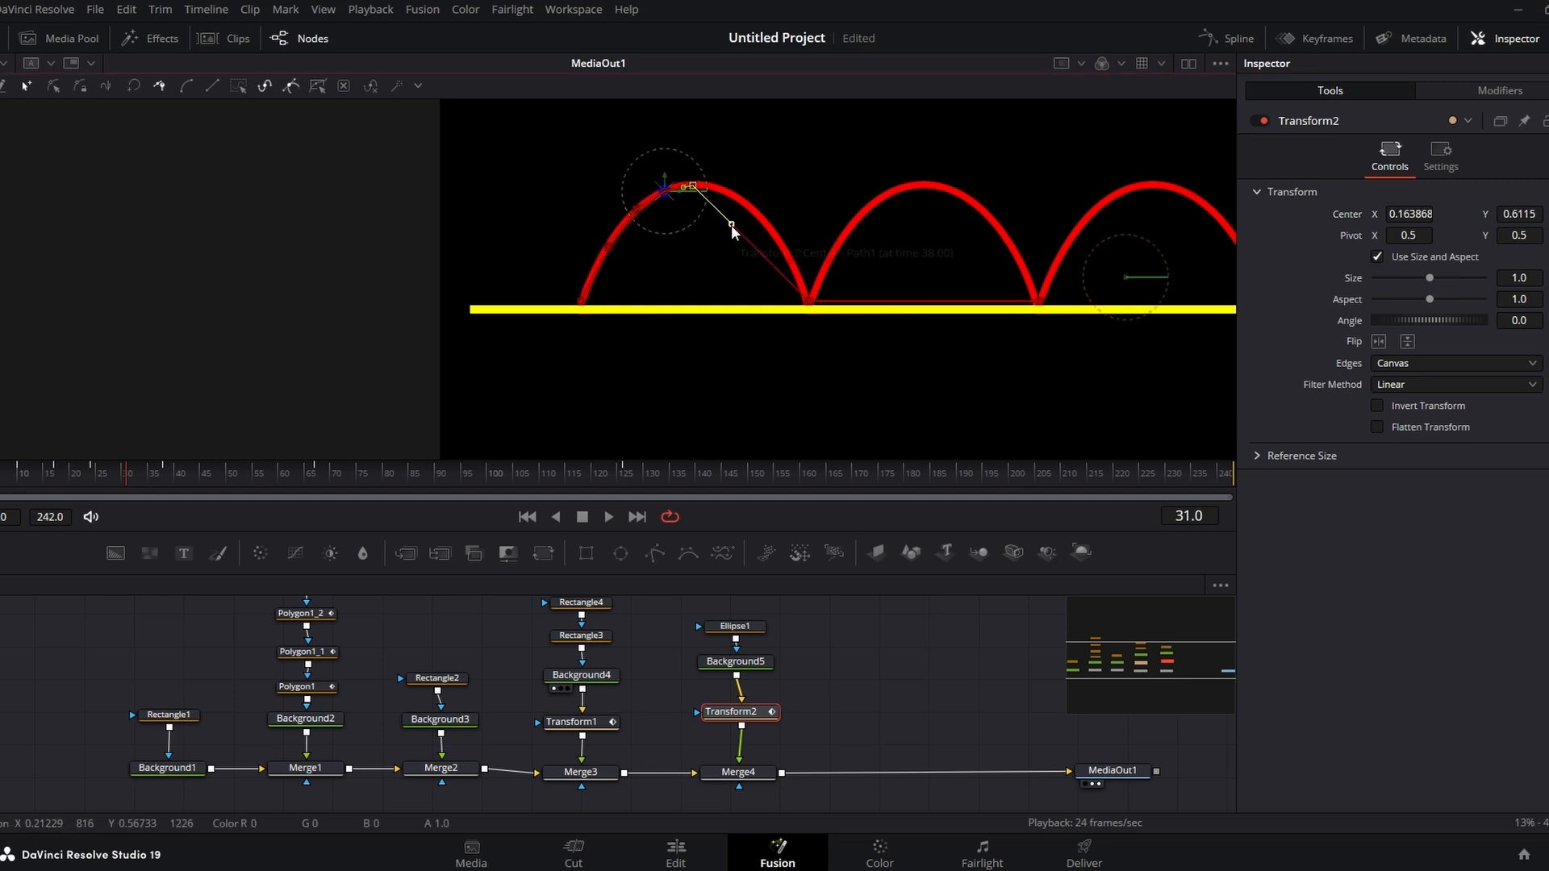
left_click_drag(731, 225, 768, 187)
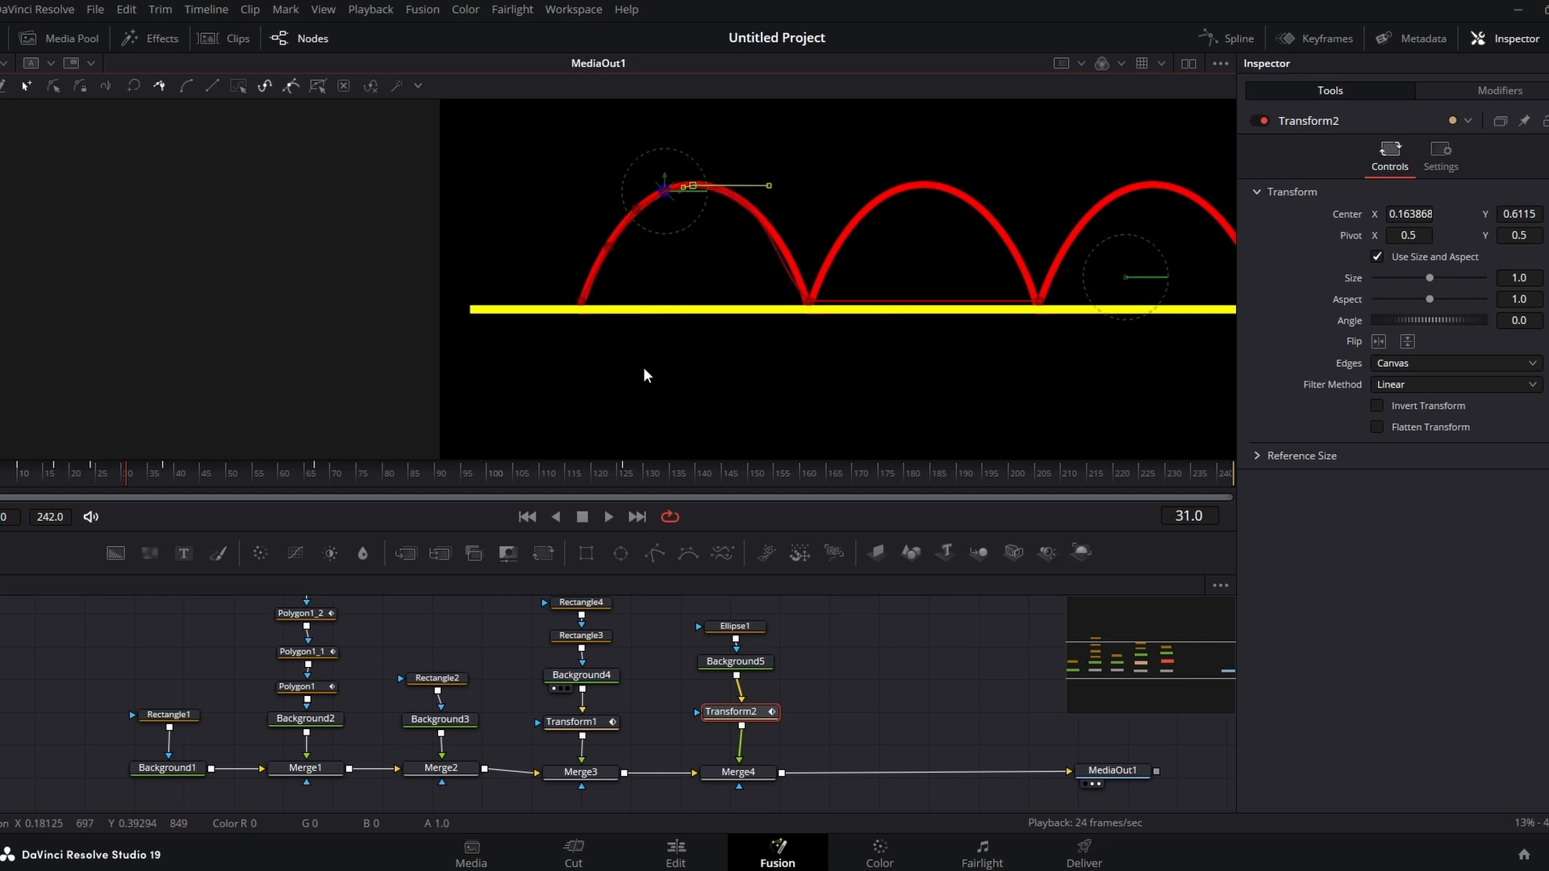
Step: At frame 57 move the dot onto the descending side of the first arch
left_click_drag(112, 484, 265, 513)
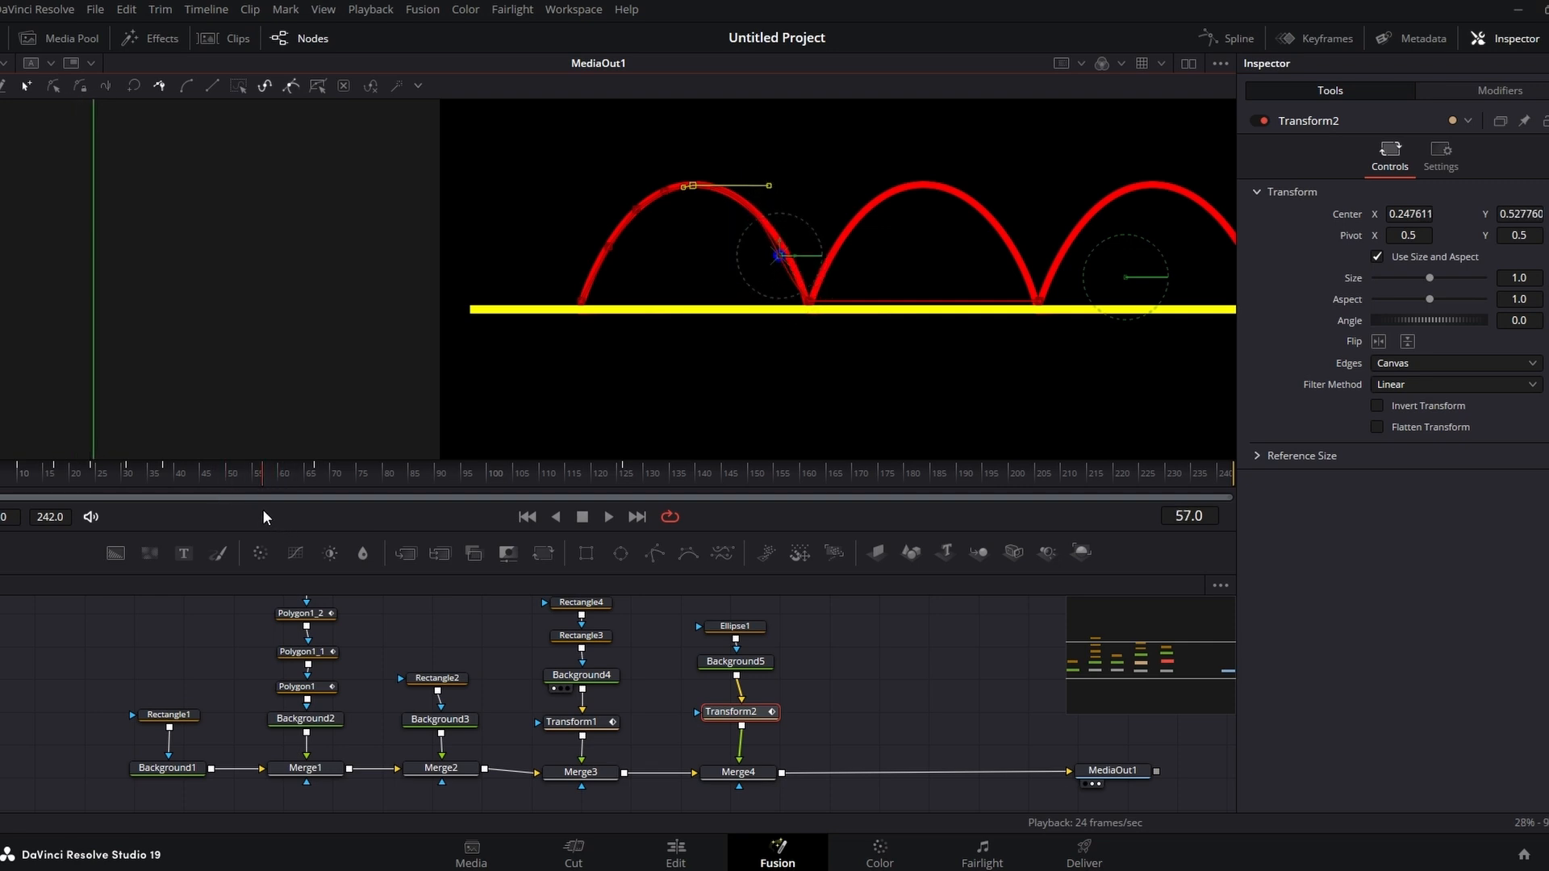
left_click_drag(779, 257, 787, 257)
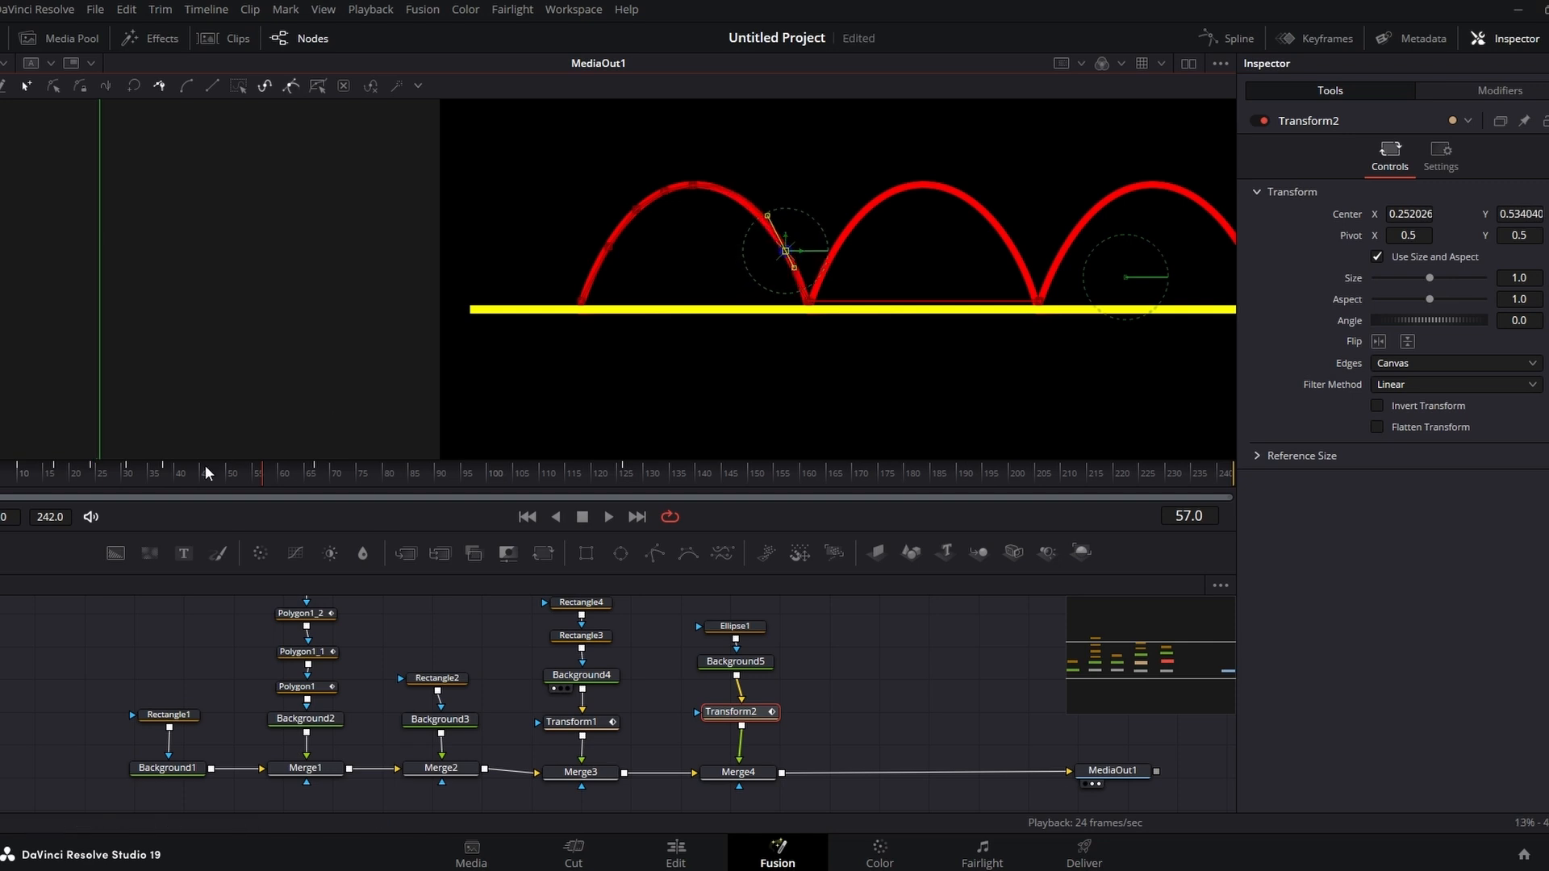
Step: At frame 97 place the dot on top of the second arch, with Center about 0.354, 0.623
left_click_drag(205, 466, 317, 496)
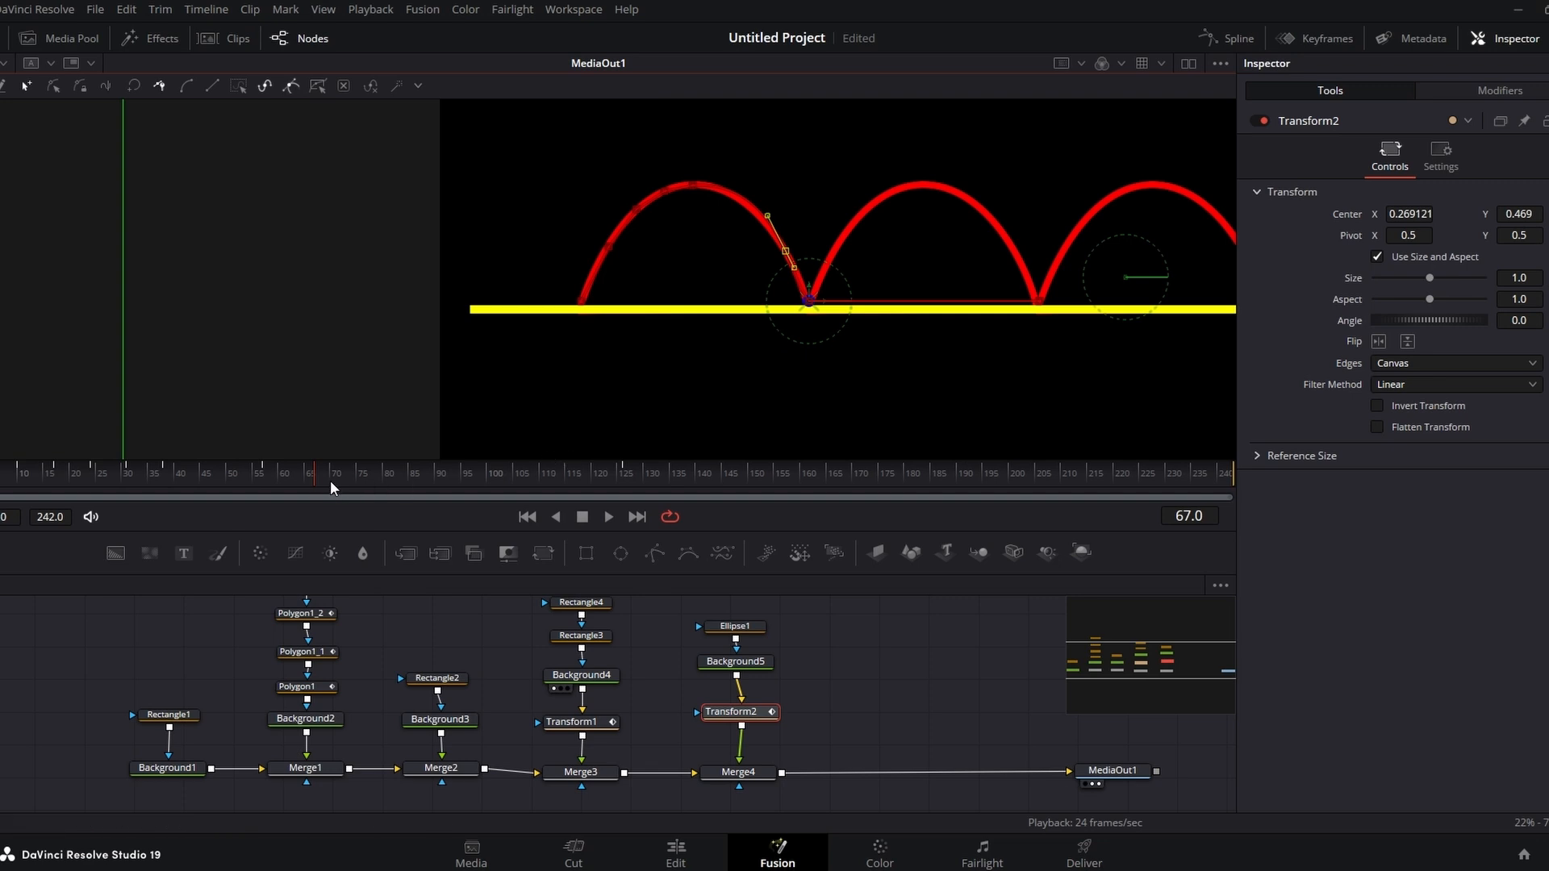
left_click_drag(322, 478, 476, 477)
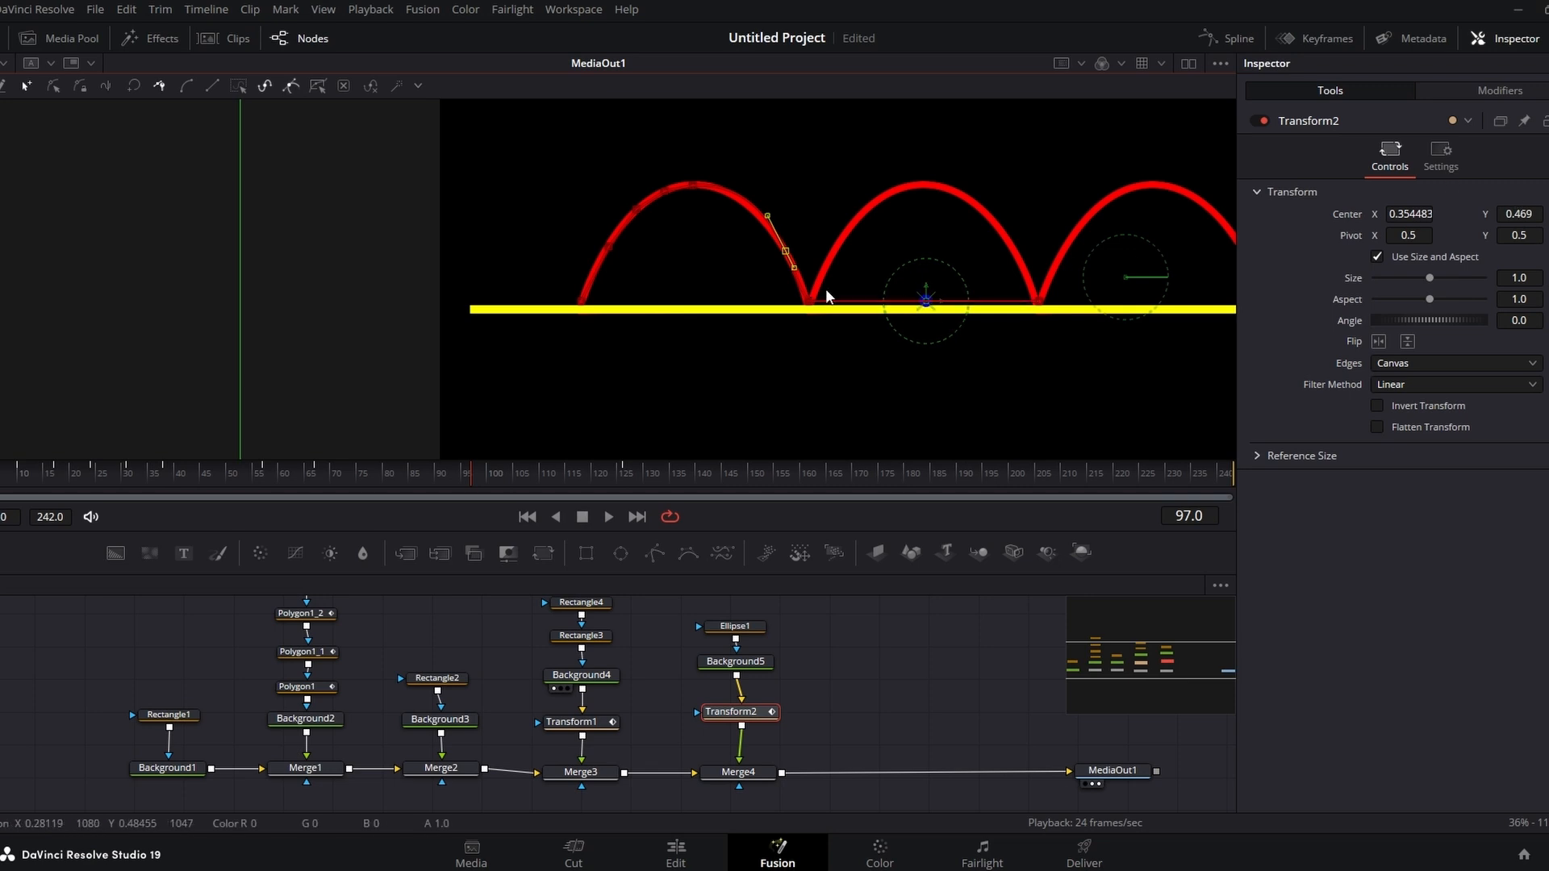
left_click_drag(926, 300, 933, 180)
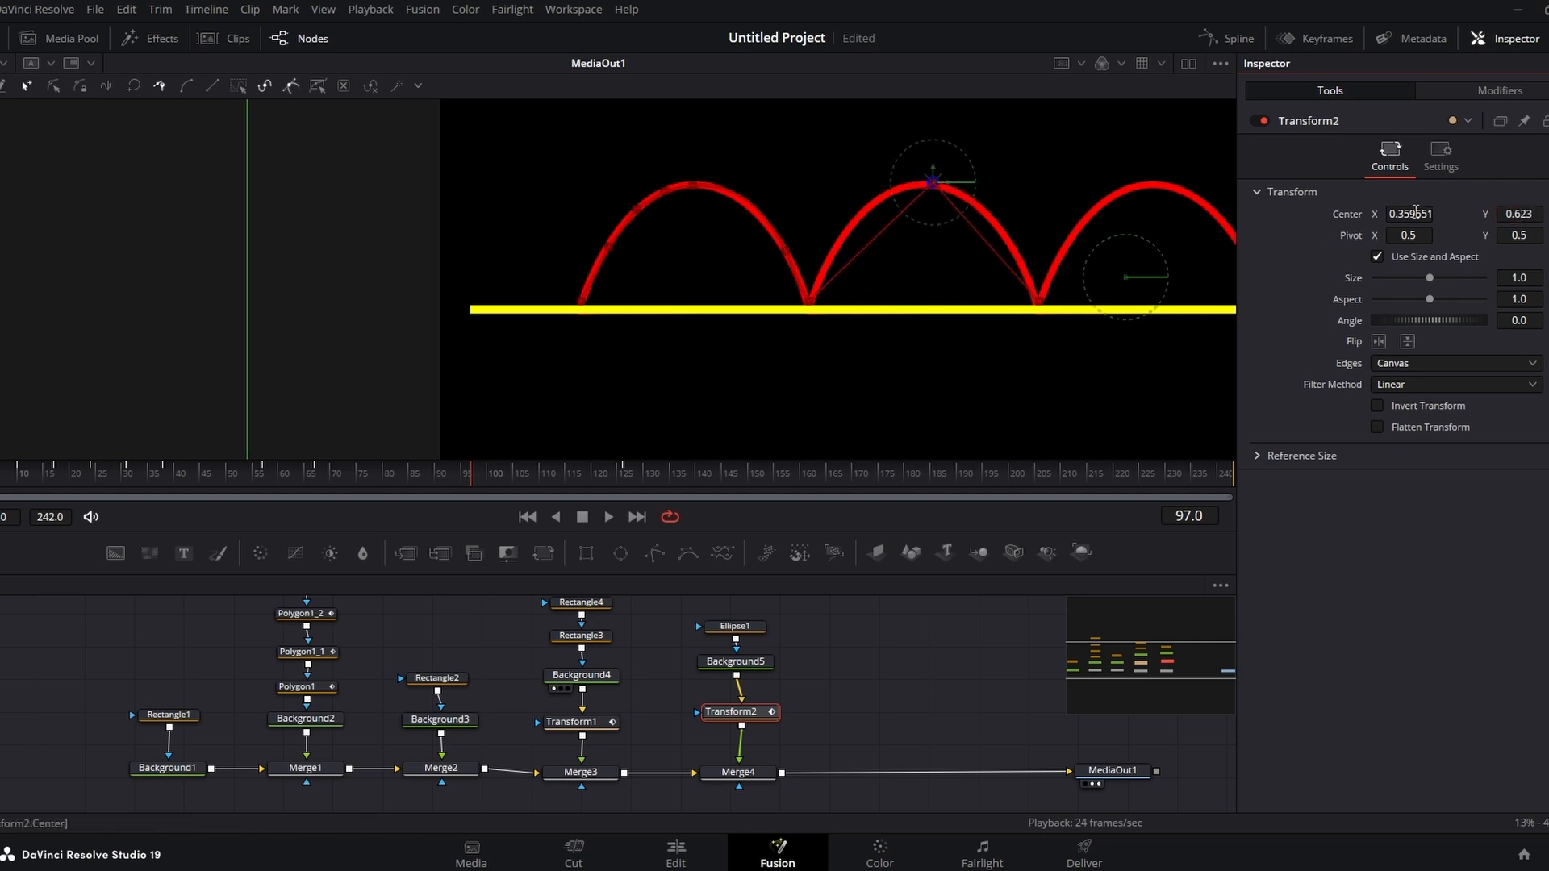
left_click_drag(1416, 212, 1414, 212)
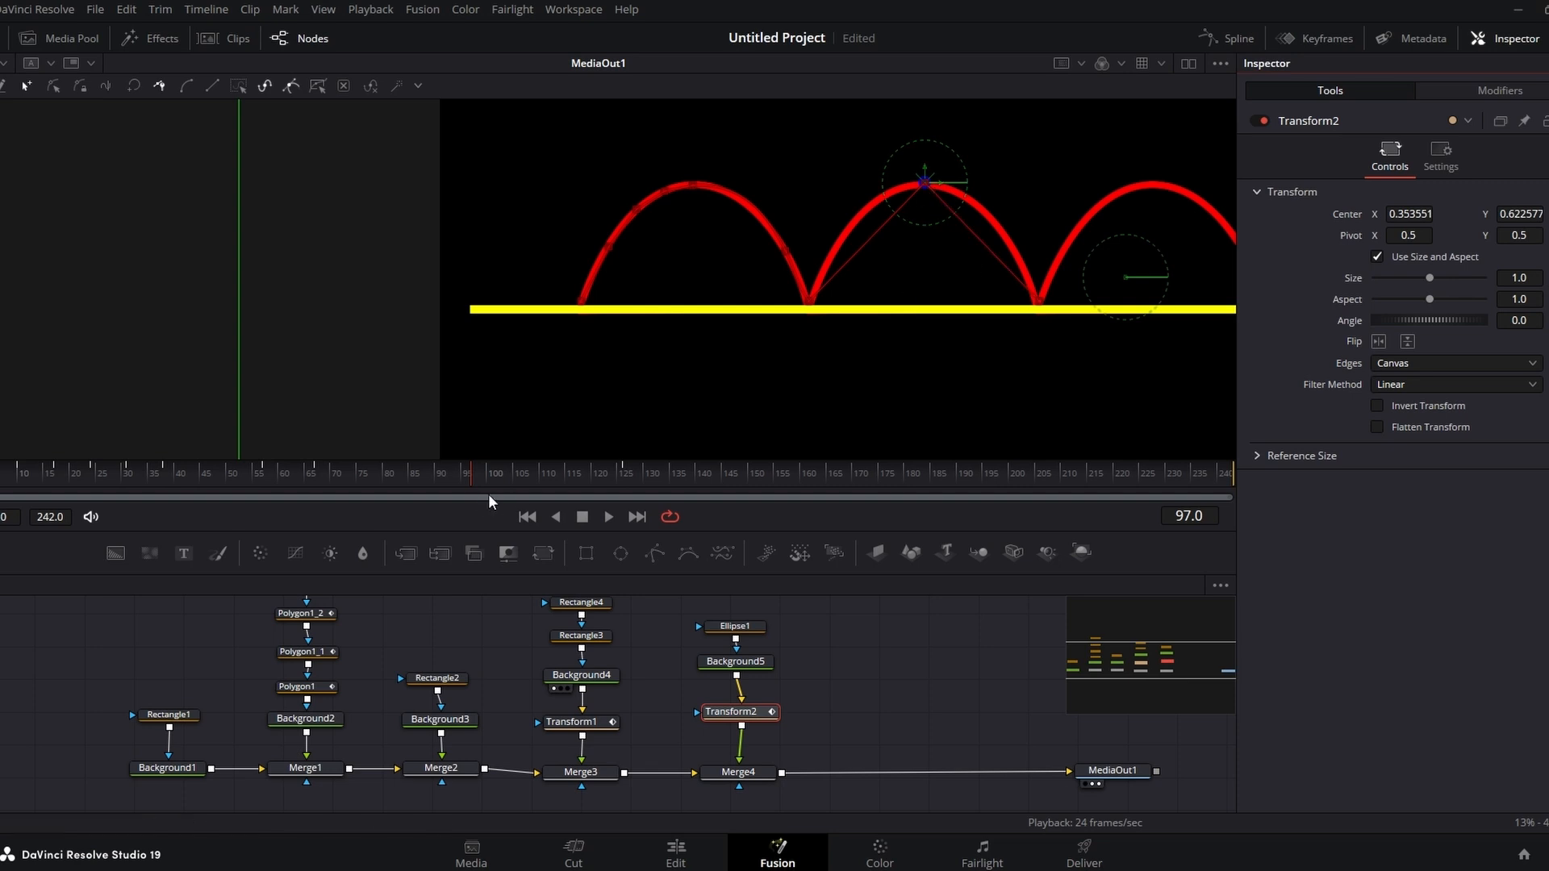
Step: Adjust the motion path's bezier handles at the second arch's peak and bases so the path follows the arch curve
left_click(923, 185)
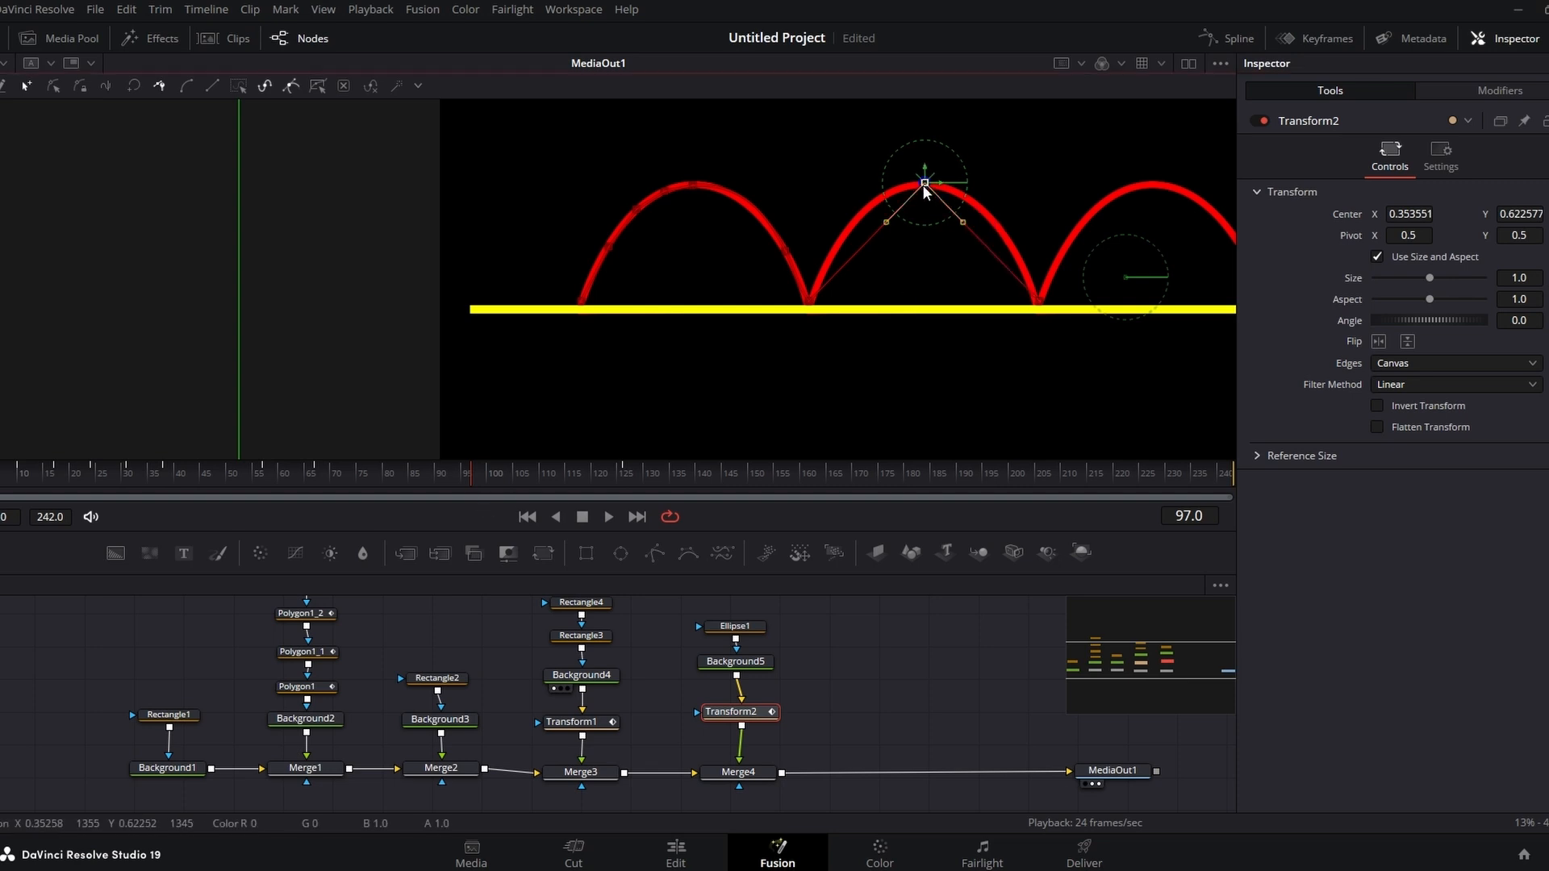
left_click_drag(885, 223, 813, 219)
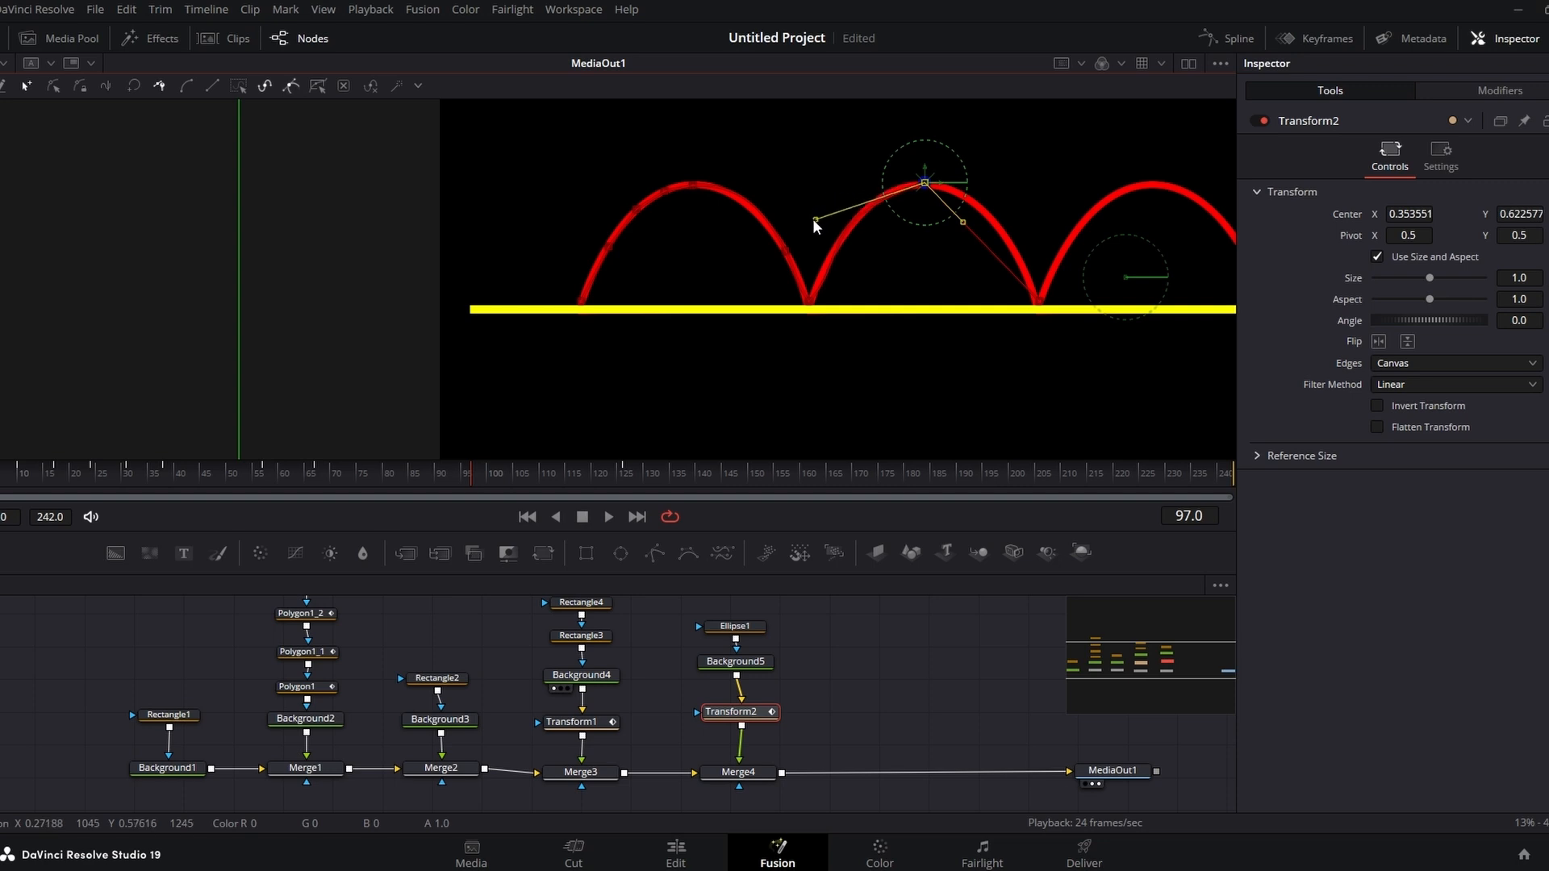
left_click_drag(961, 221, 1038, 224)
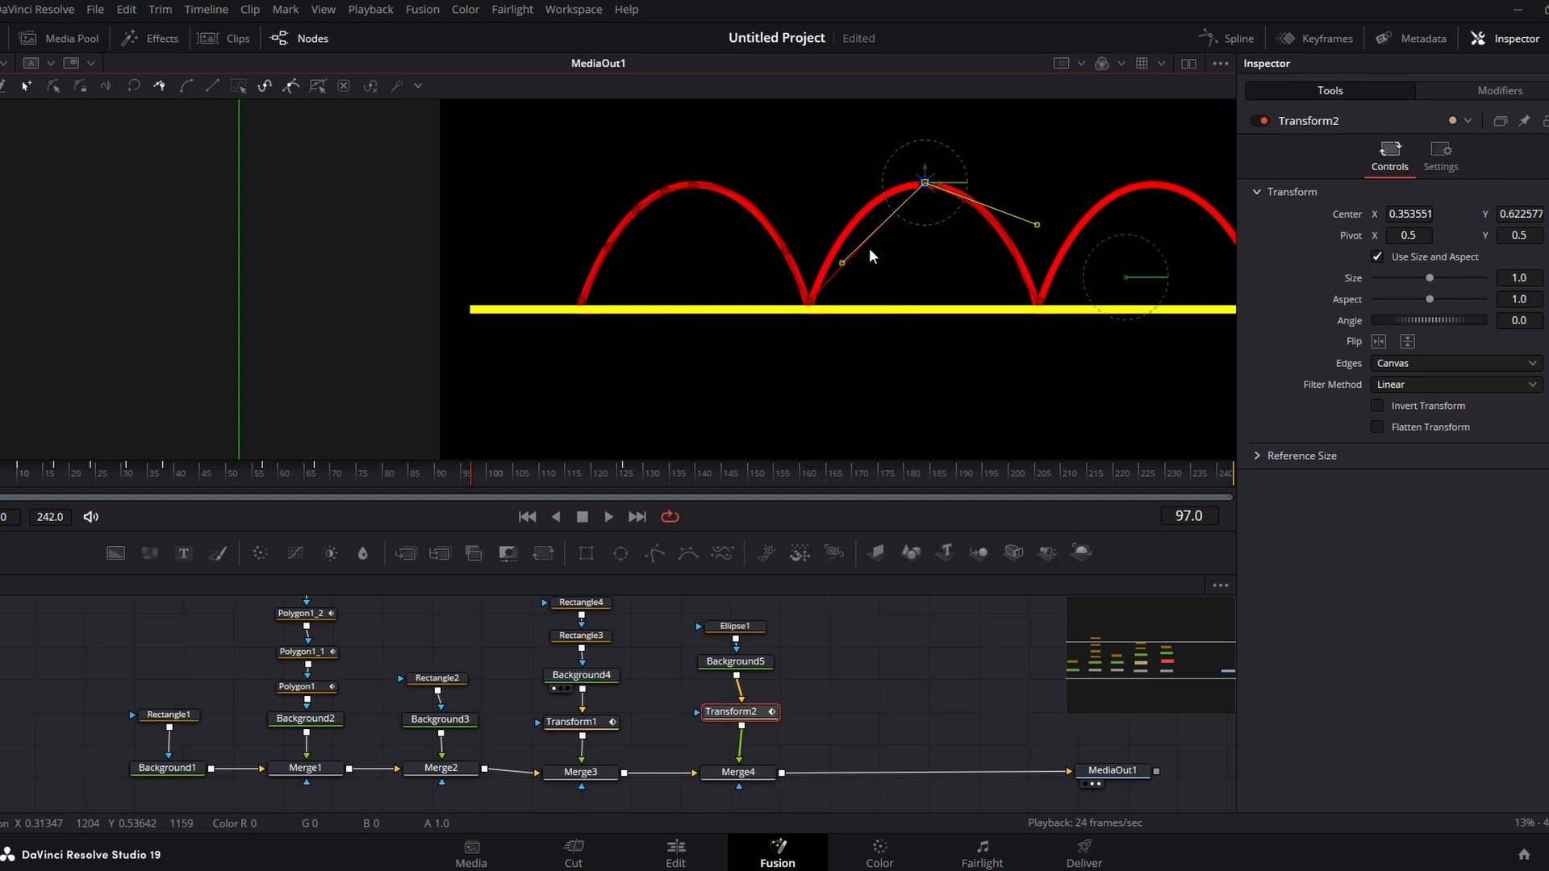
left_click(911, 195)
left_click_drag(912, 196, 905, 189)
left_click_drag(834, 254, 816, 231)
left_click(826, 274)
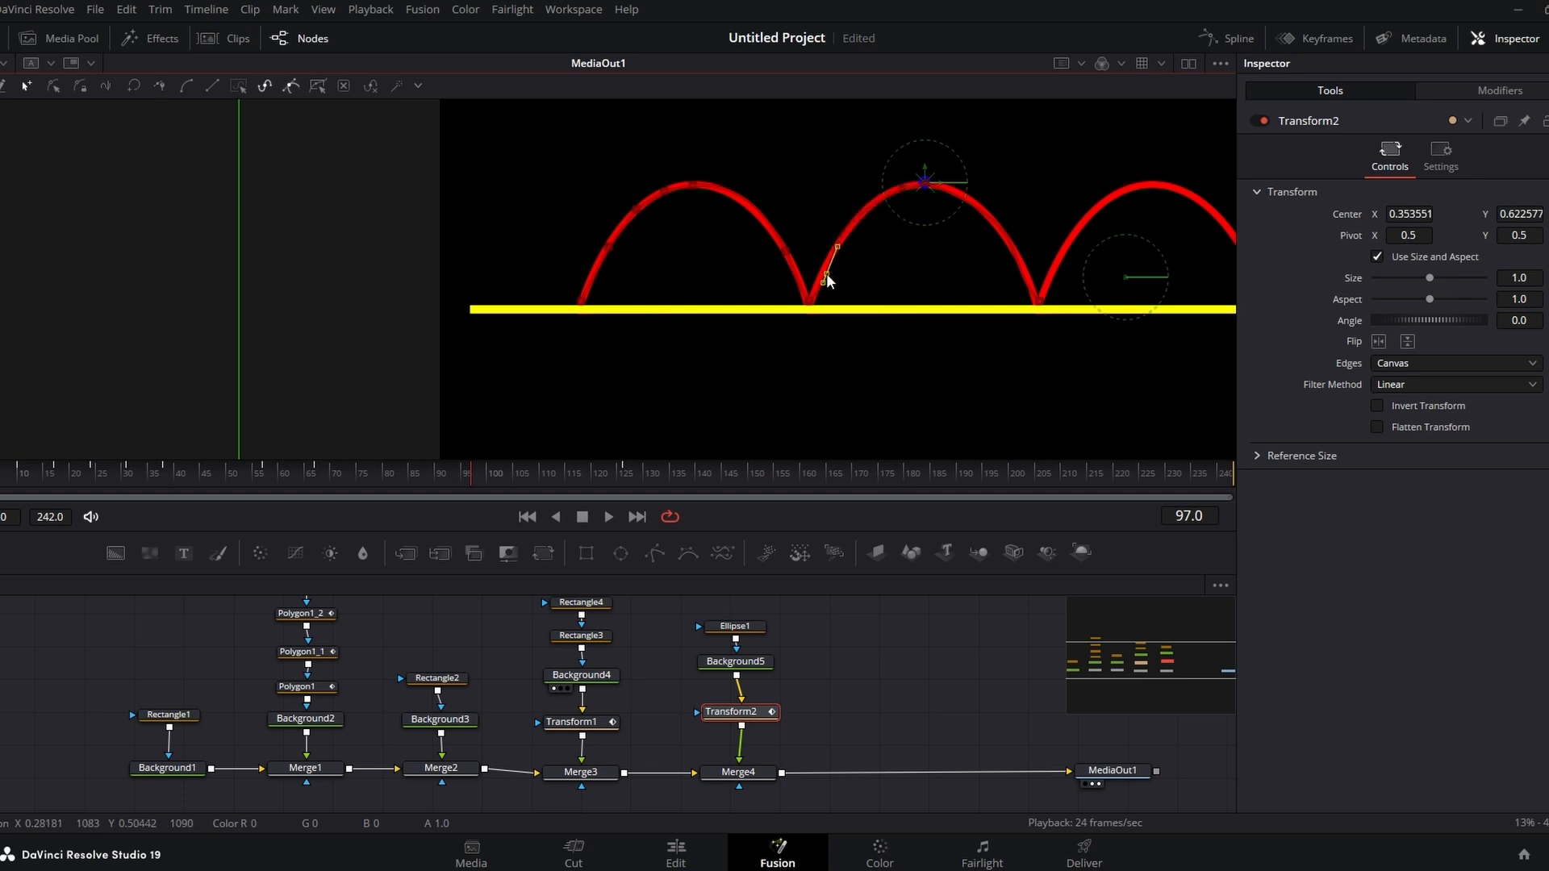
left_click_drag(825, 273, 837, 247)
left_click(1027, 277)
mouse_move(1028, 275)
left_mouse_down()
mouse_move(1010, 244)
mouse_move(1028, 278)
left_mouse_up()
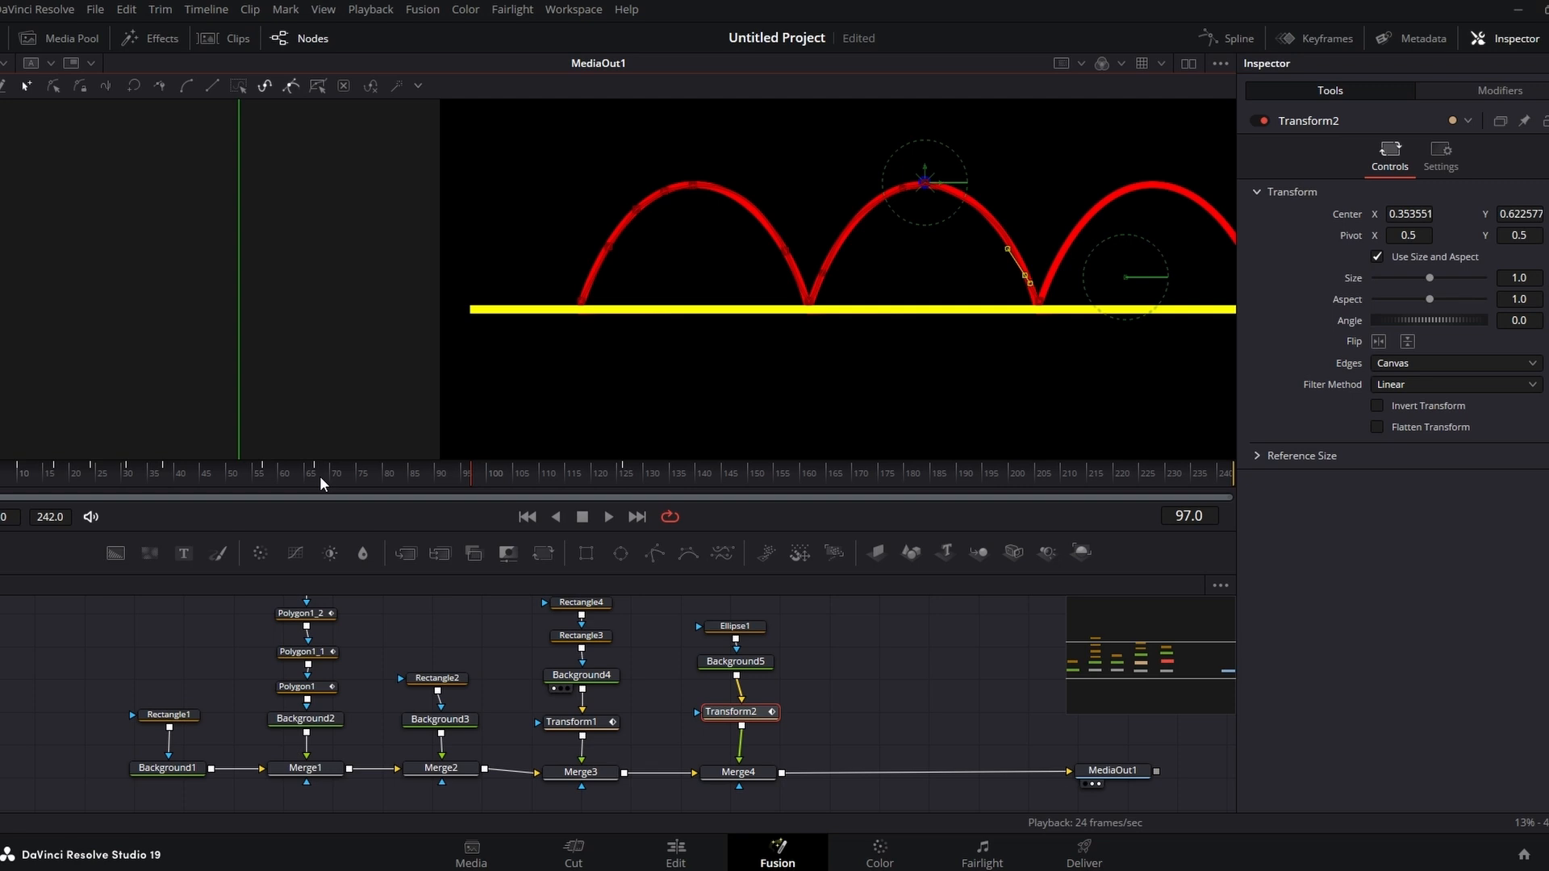
left_click_drag(320, 477, 516, 475)
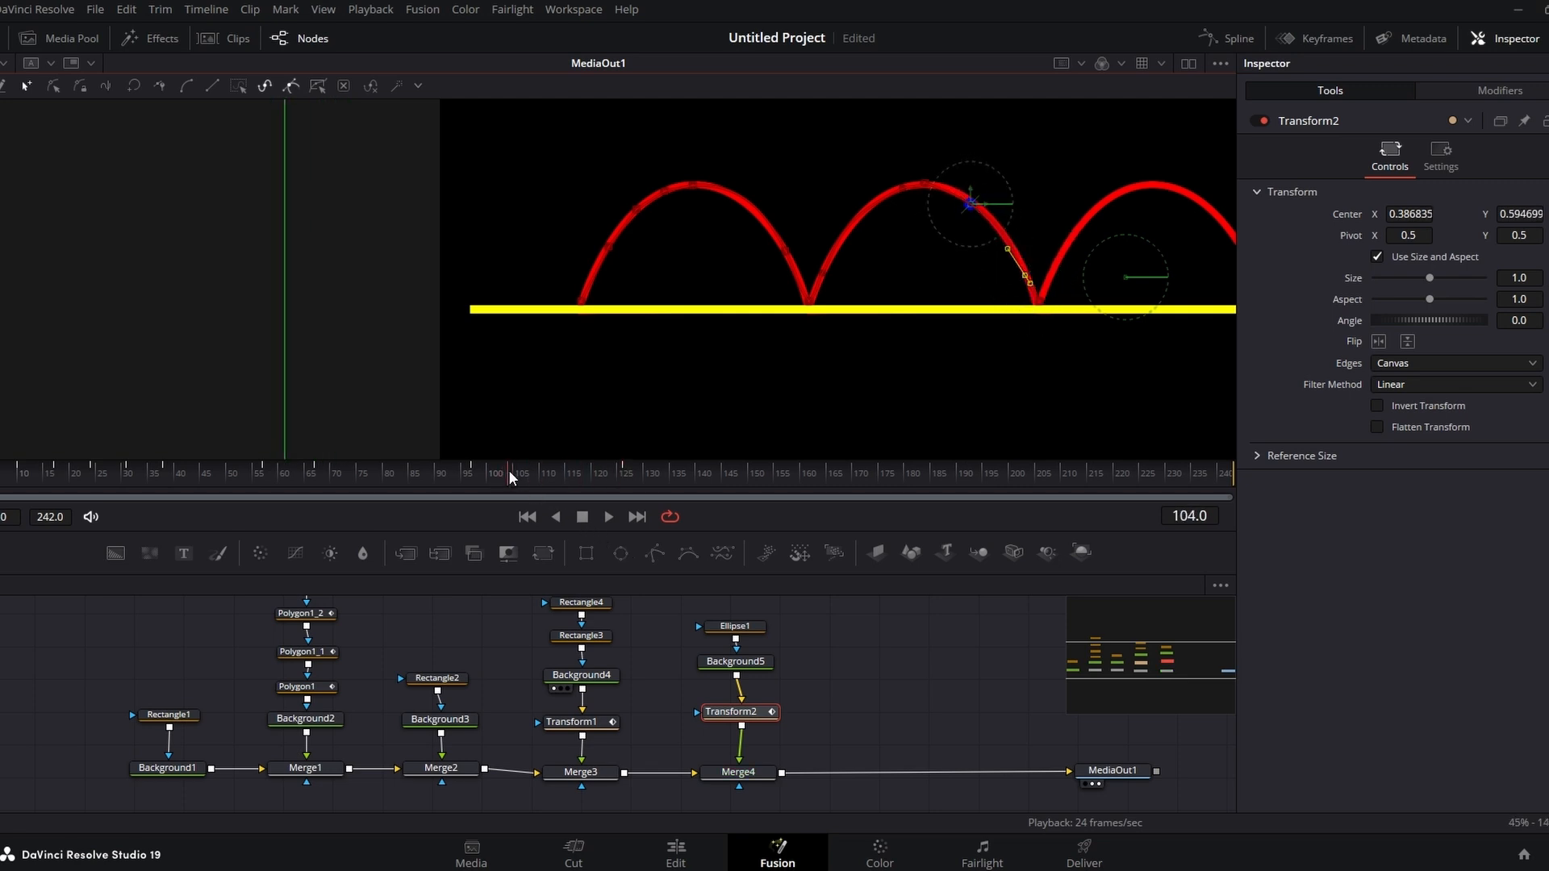
left_click_drag(508, 470, 502, 468)
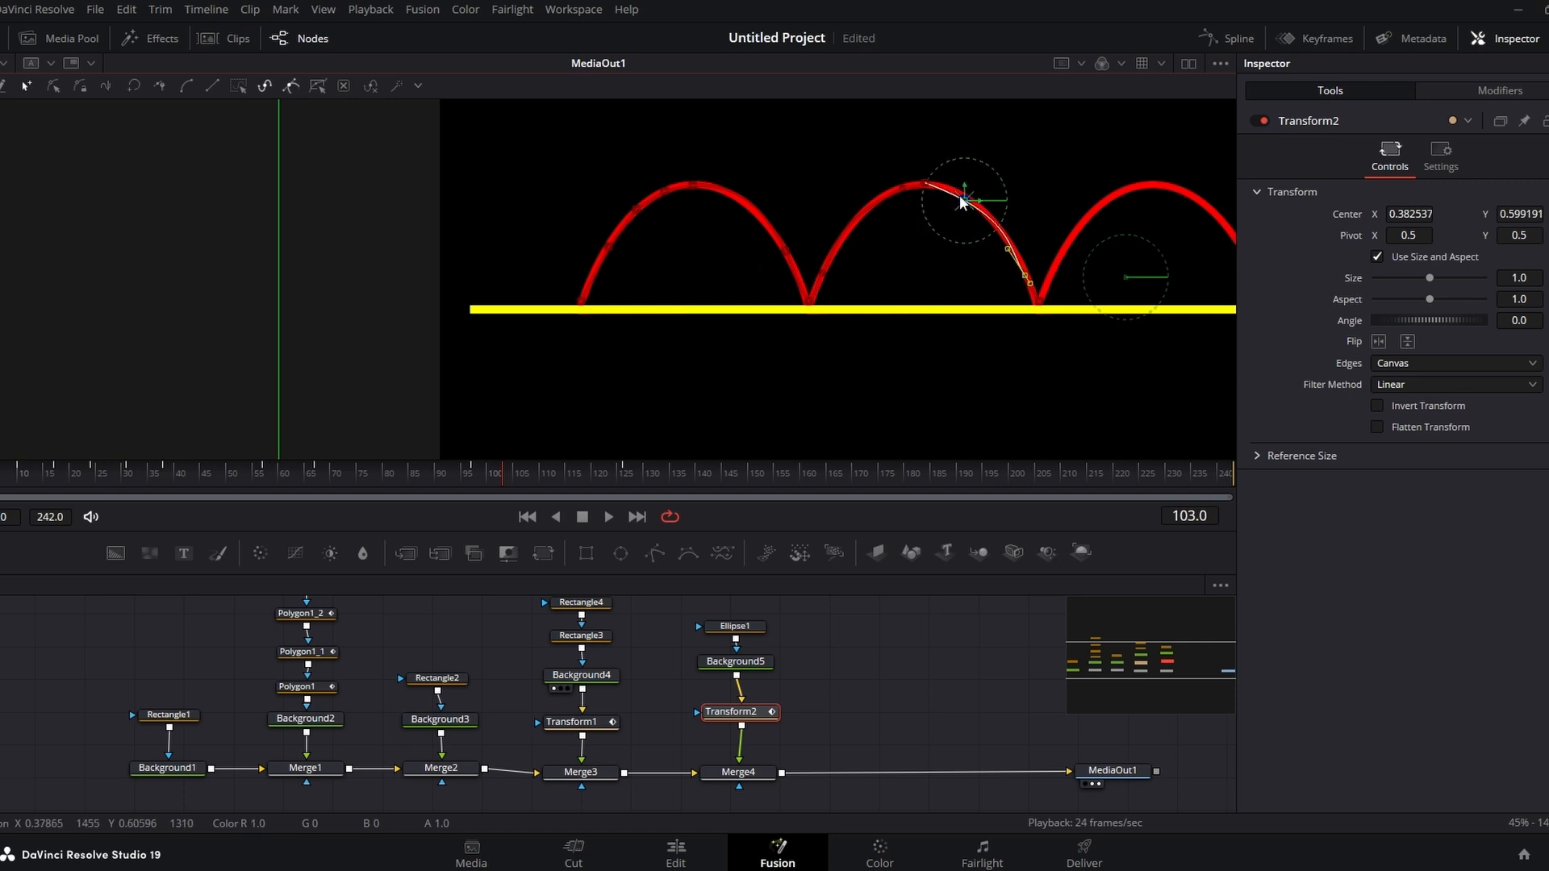
Step: Nudge the motion path's bezier handle at the second arch's peak
left_click_drag(965, 204, 967, 204)
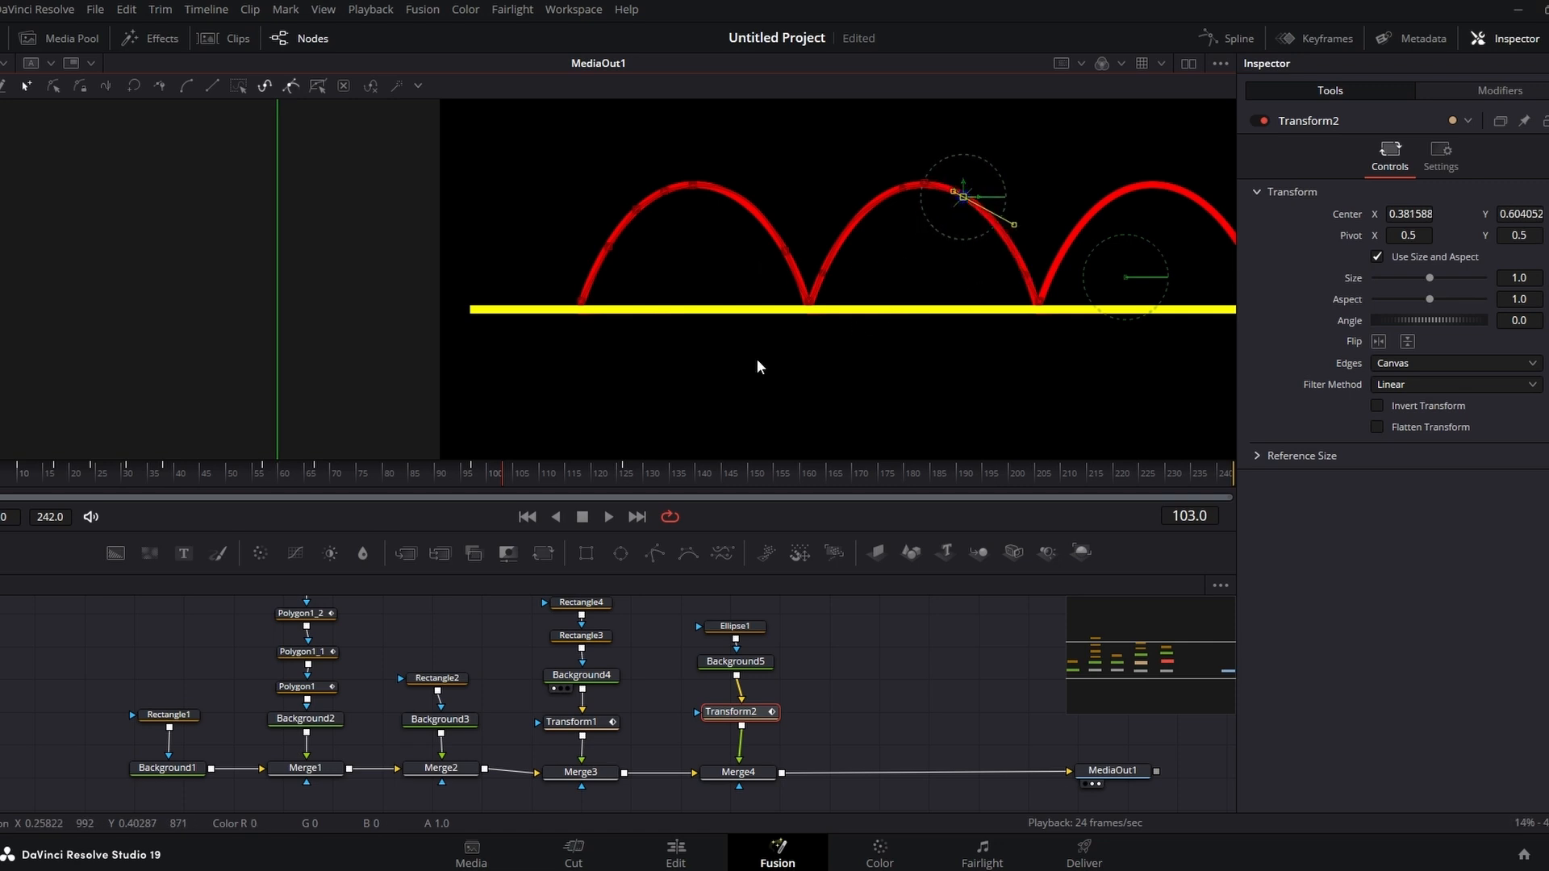
mouse_move(473, 484)
left_mouse_down()
mouse_move(417, 486)
mouse_move(626, 502)
left_mouse_up()
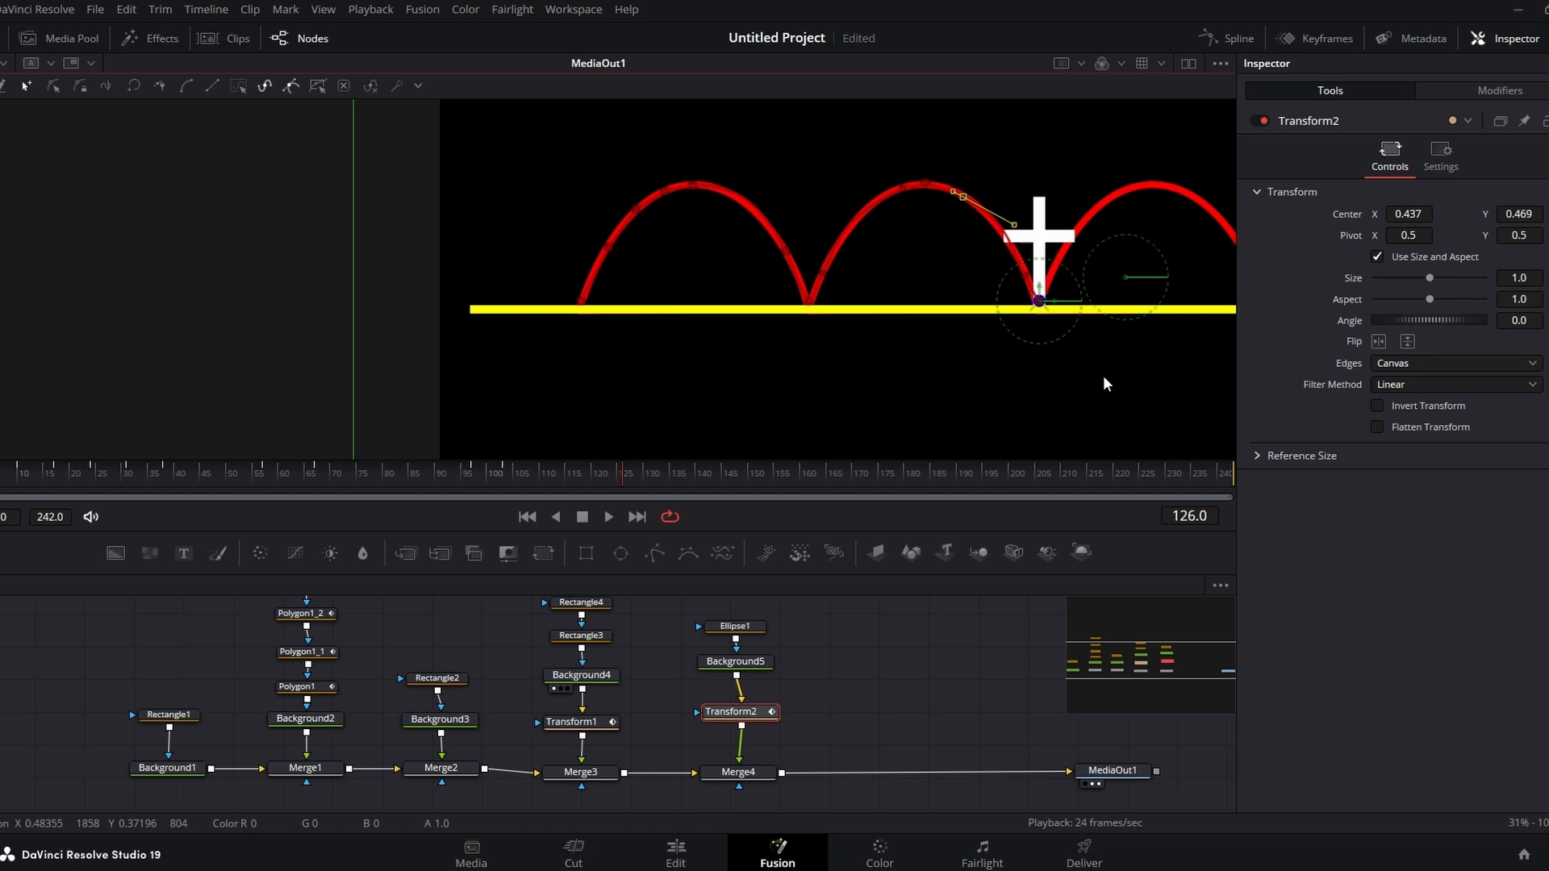
Step: Save the project
left_click_drag(1102, 375, 765, 404)
right_click(765, 404)
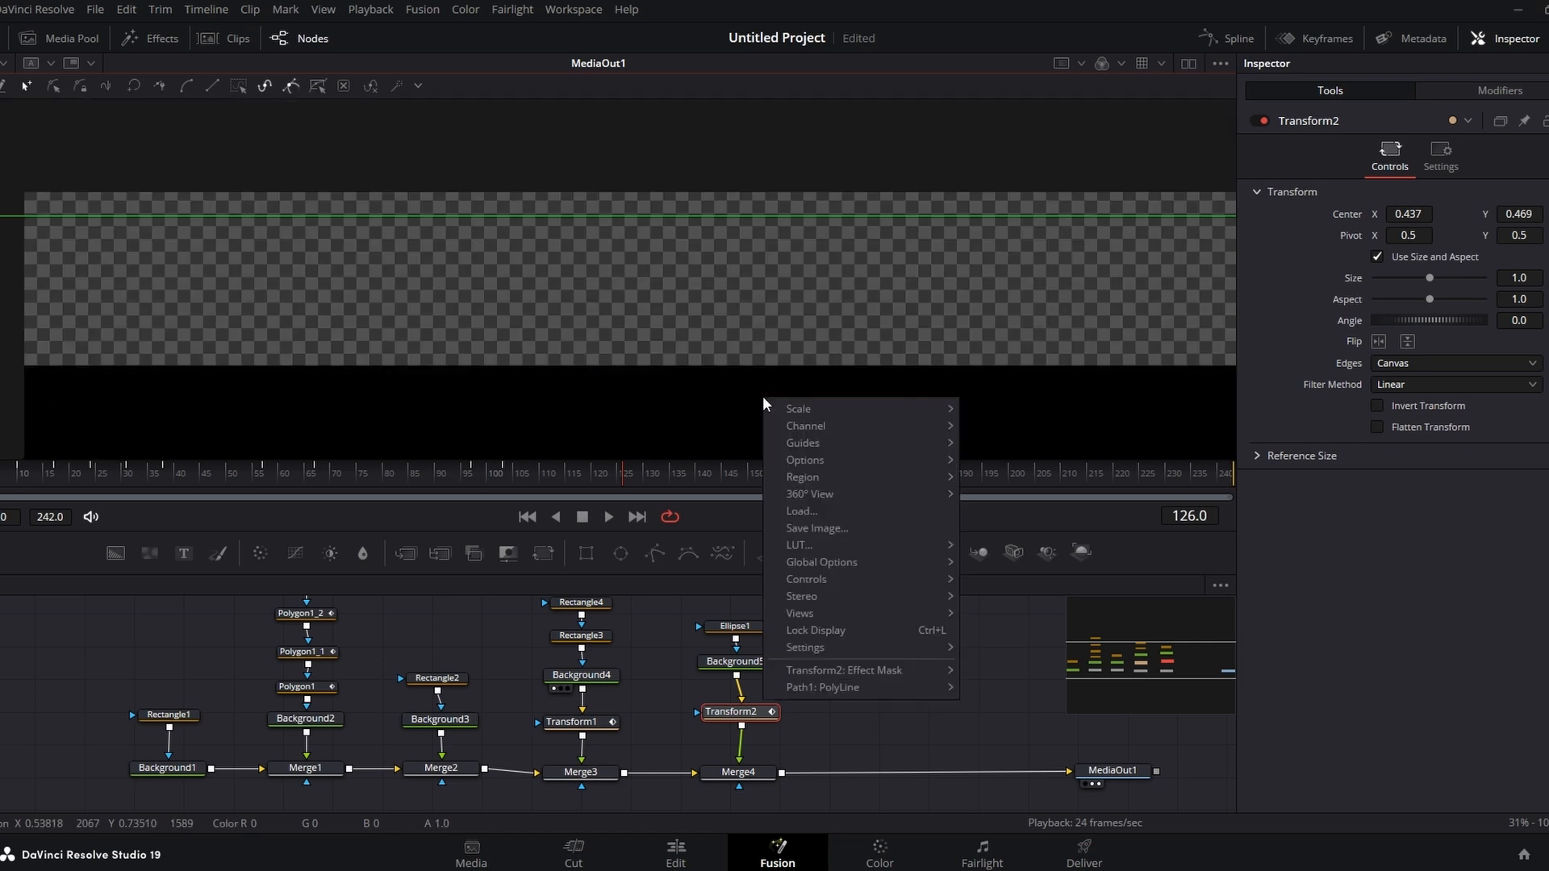
left_click_drag(858, 389, 869, 128)
left_click_drag(891, 261, 907, 249)
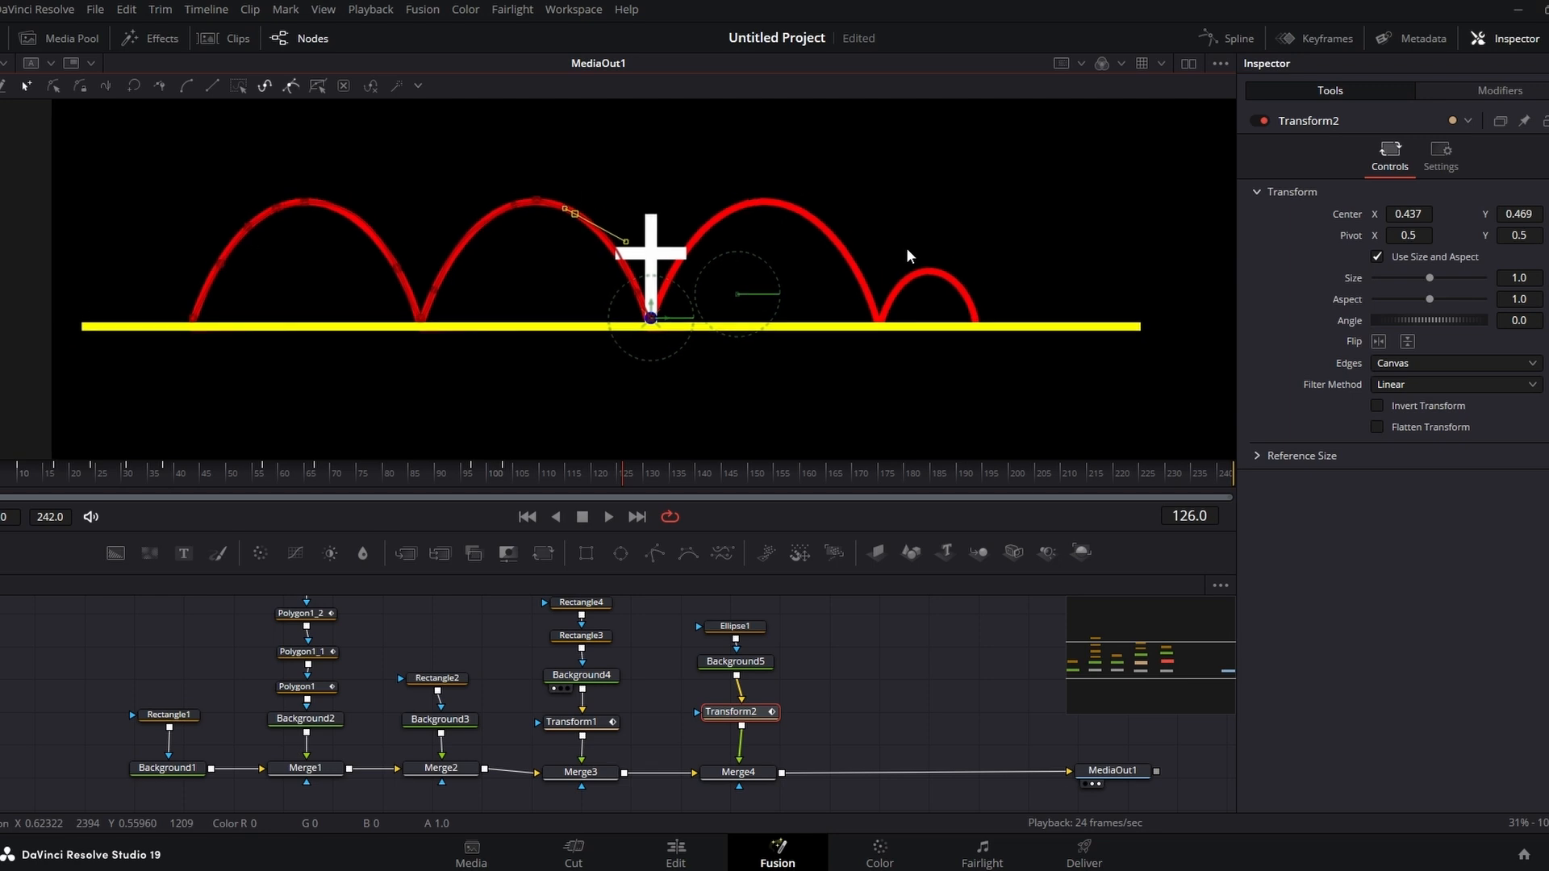
key("ctrl+s")
Step: At frame 195 set the transform's Center X to 0.673, placing the dot at the end of the small arch
left_click_drag(501, 480, 625, 494)
left_click(982, 477)
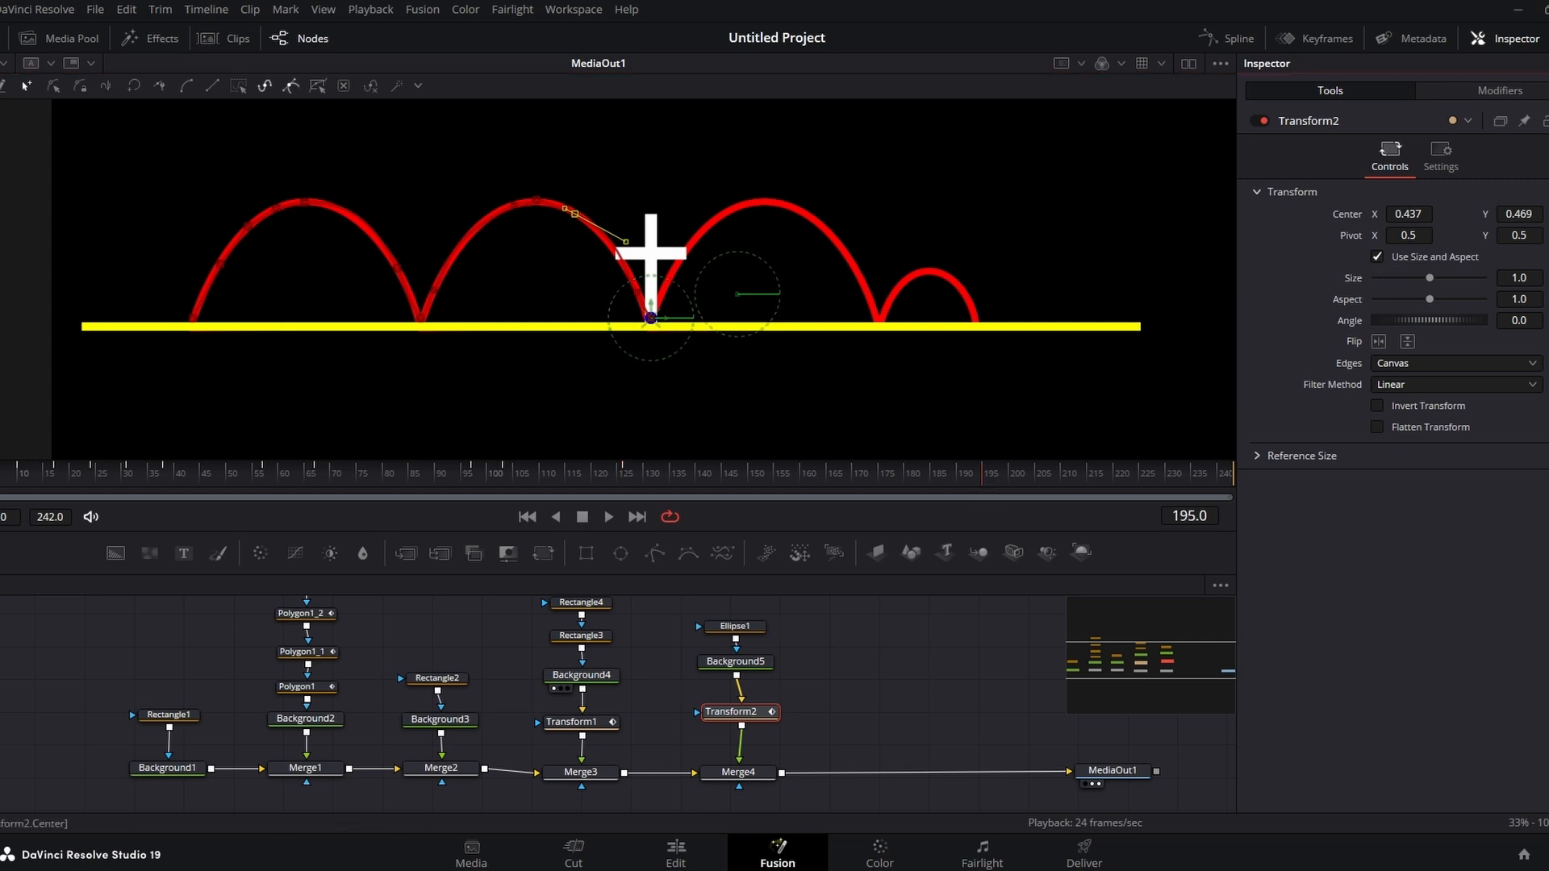
left_click_drag(1409, 214, 1530, 214)
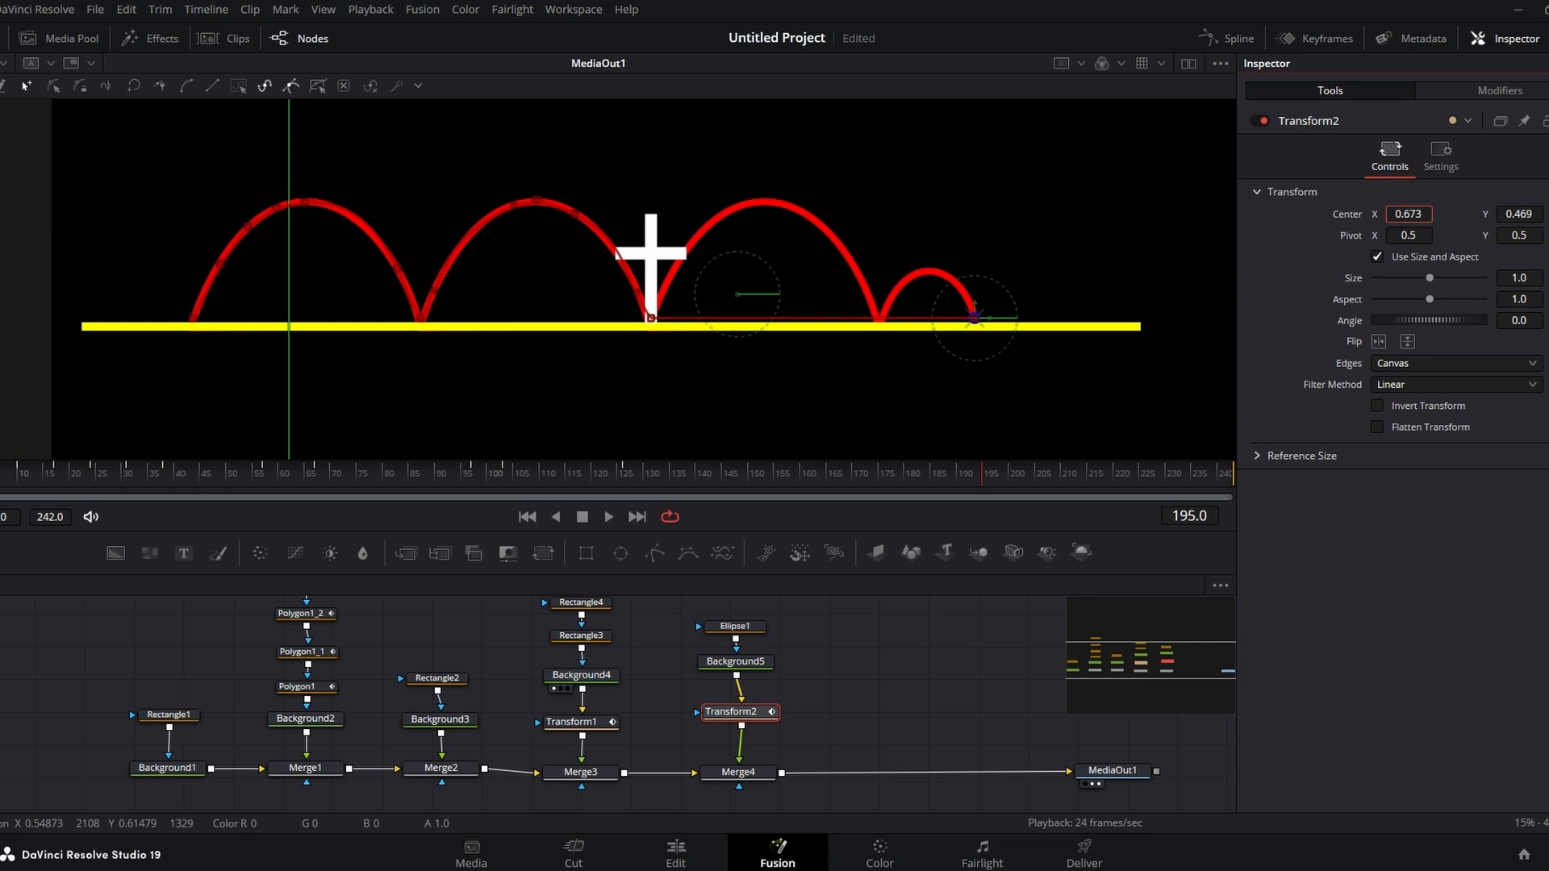
Step: At frame 150 place the dot on top of the third arch, with Center about 0.518, 0.622
left_click(933, 478)
left_click_drag(933, 477, 878, 481)
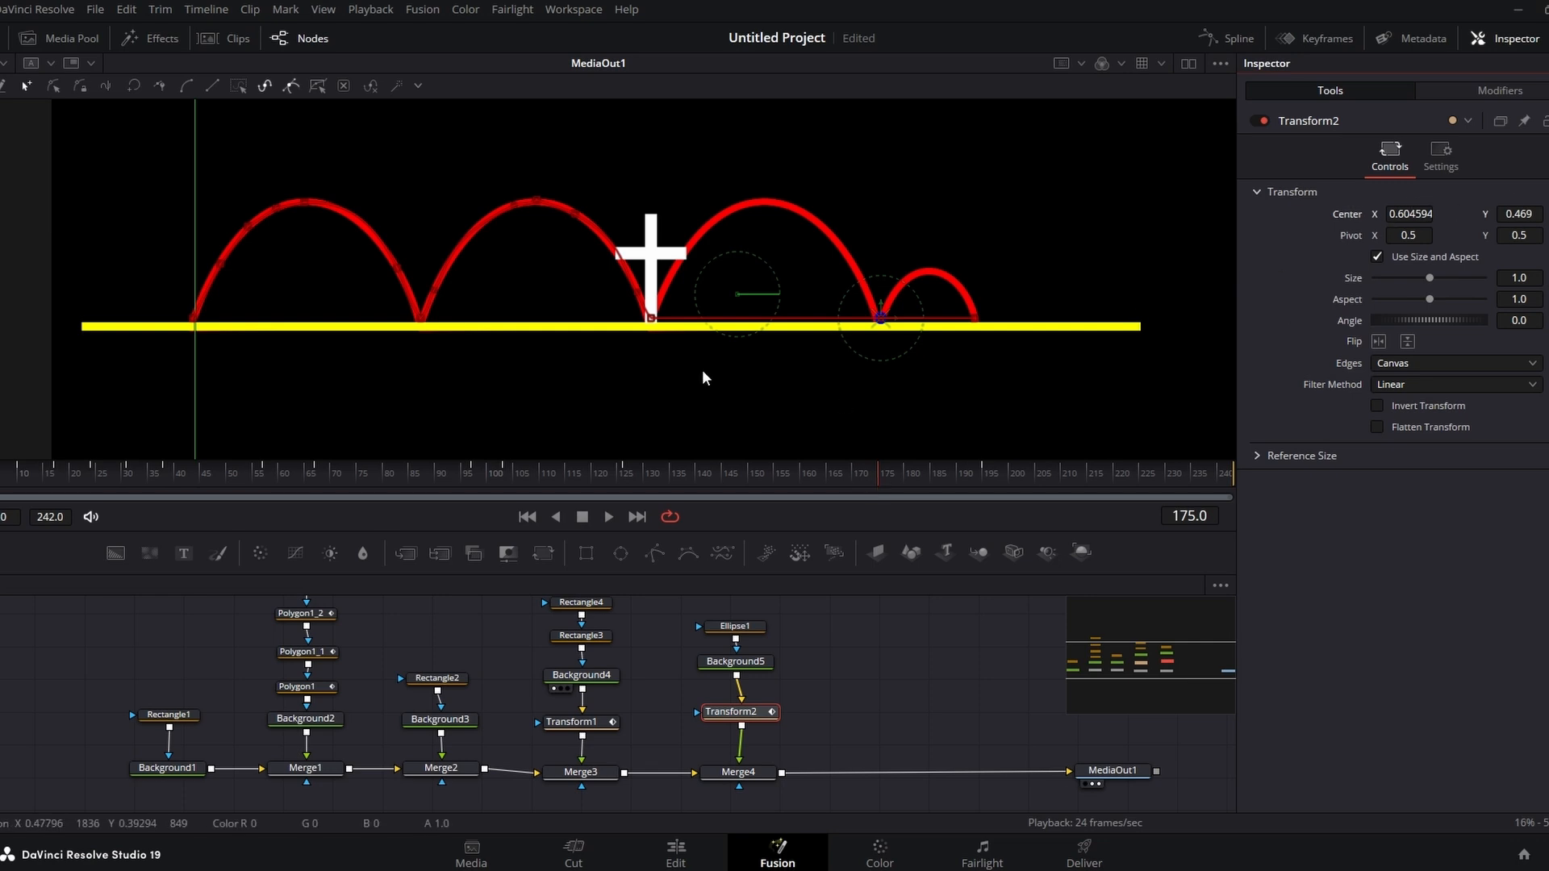
left_click_drag(845, 481, 748, 487)
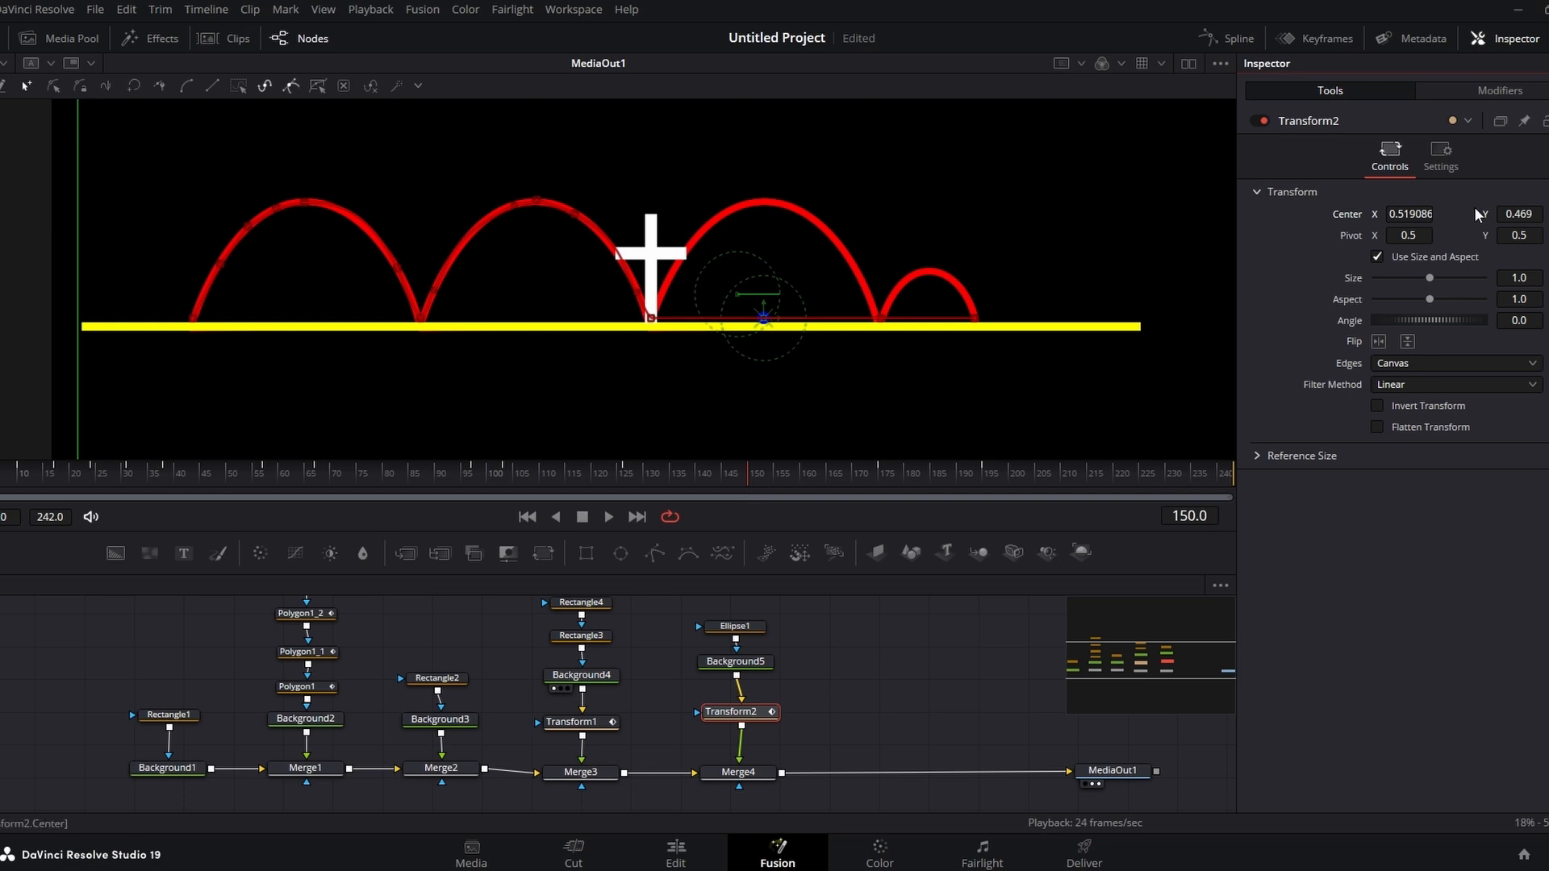
left_click_drag(763, 317, 774, 197)
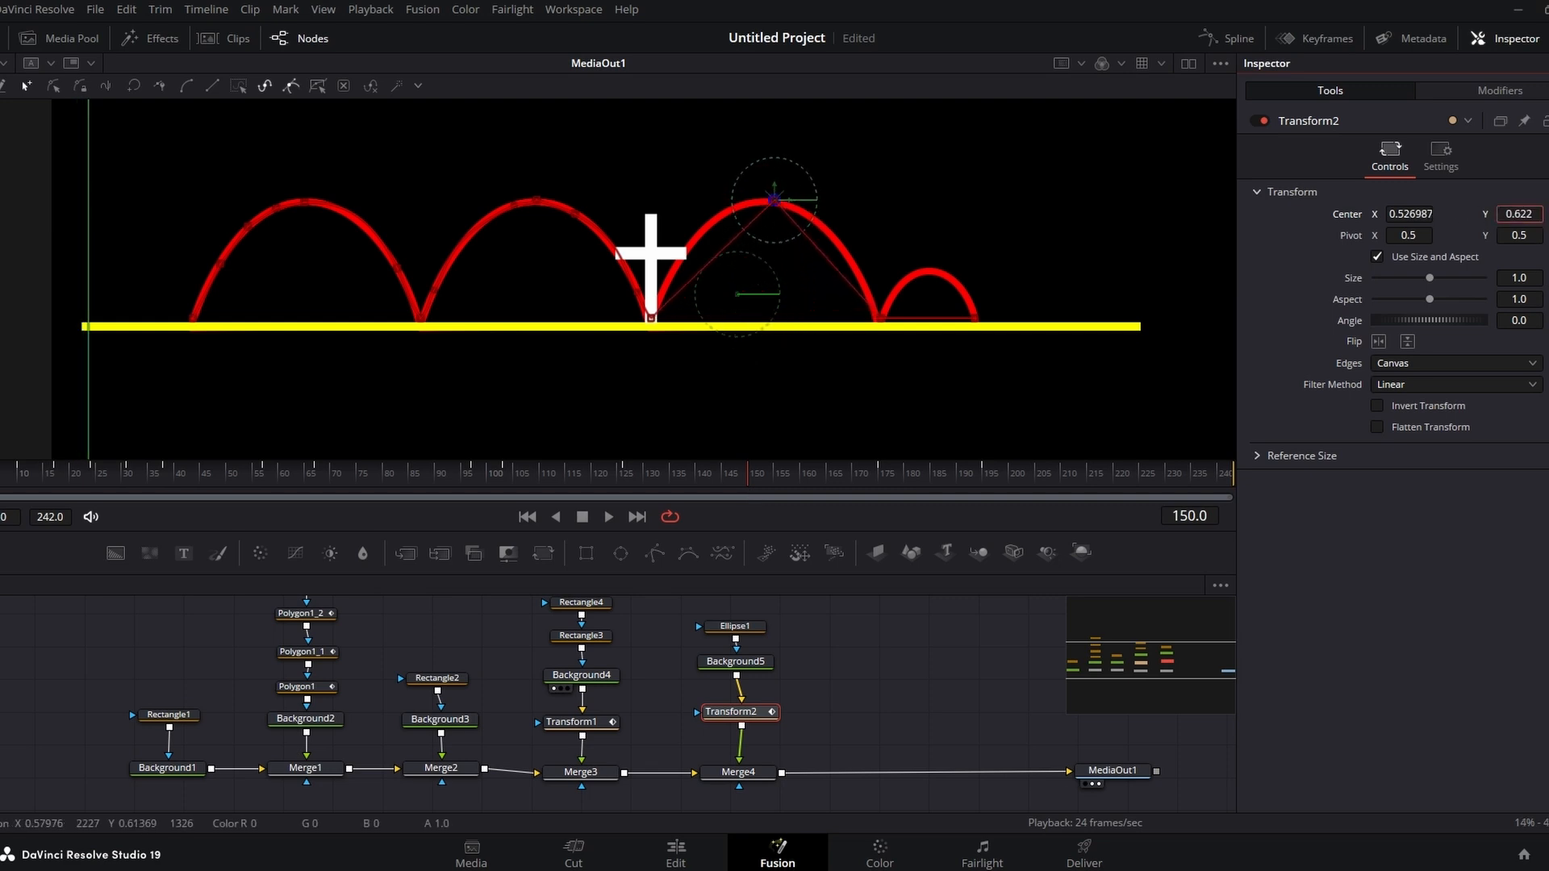
left_click_drag(1423, 214, 1417, 215)
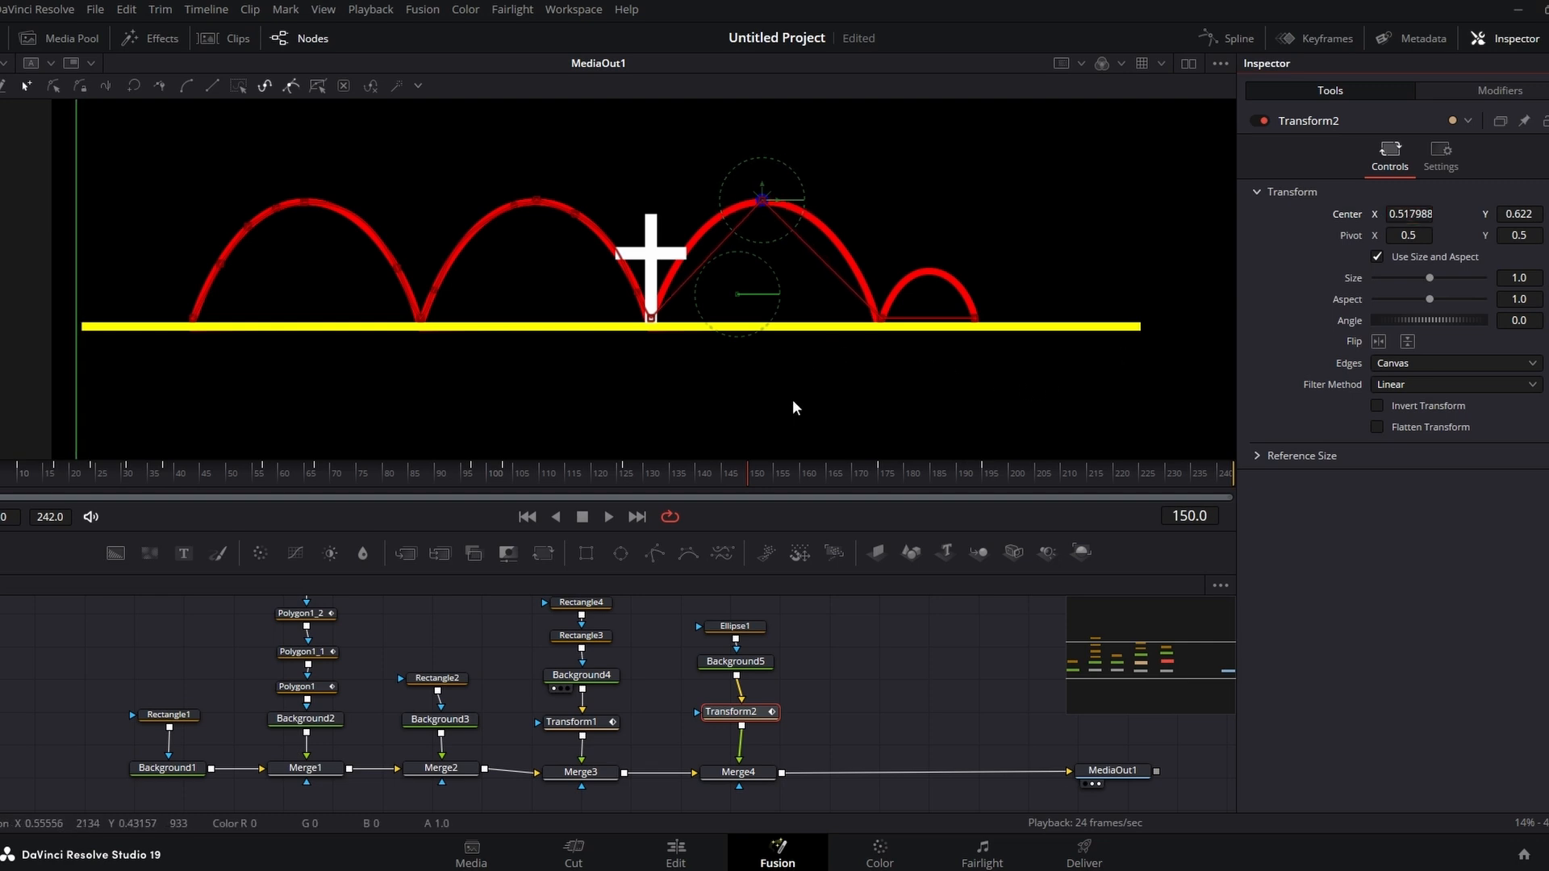
Step: At frame 185 lift the dot onto the top of the small arch, with Center Y about 0.533
left_click_drag(744, 485, 933, 487)
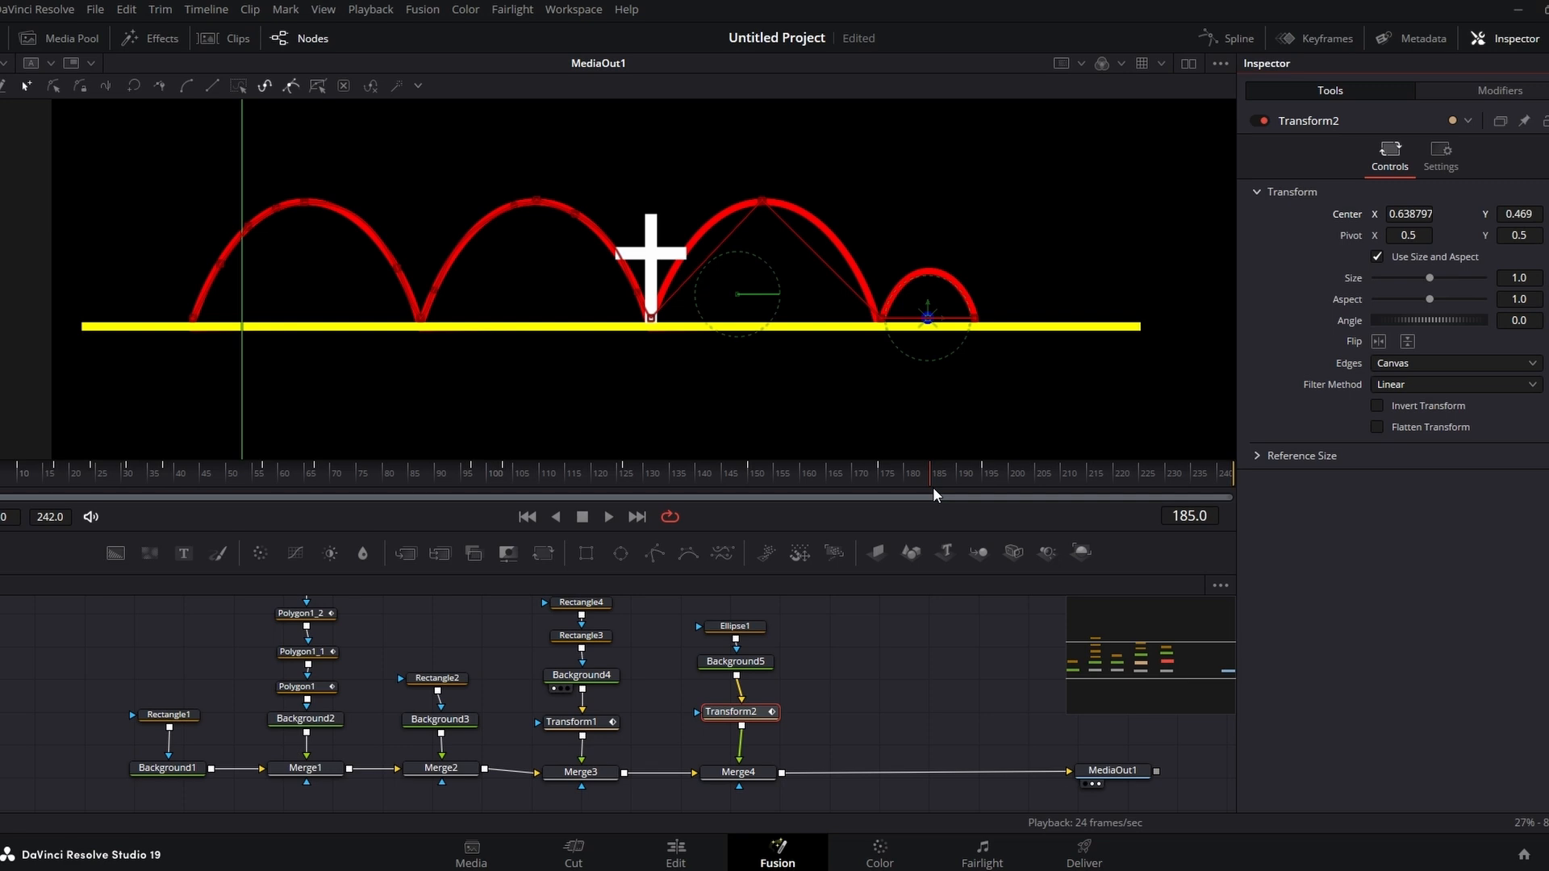
left_click_drag(928, 317, 928, 267)
Step: Adjust the motion path's bezier handles along the third and small arches so the path follows their curves
left_click(762, 201)
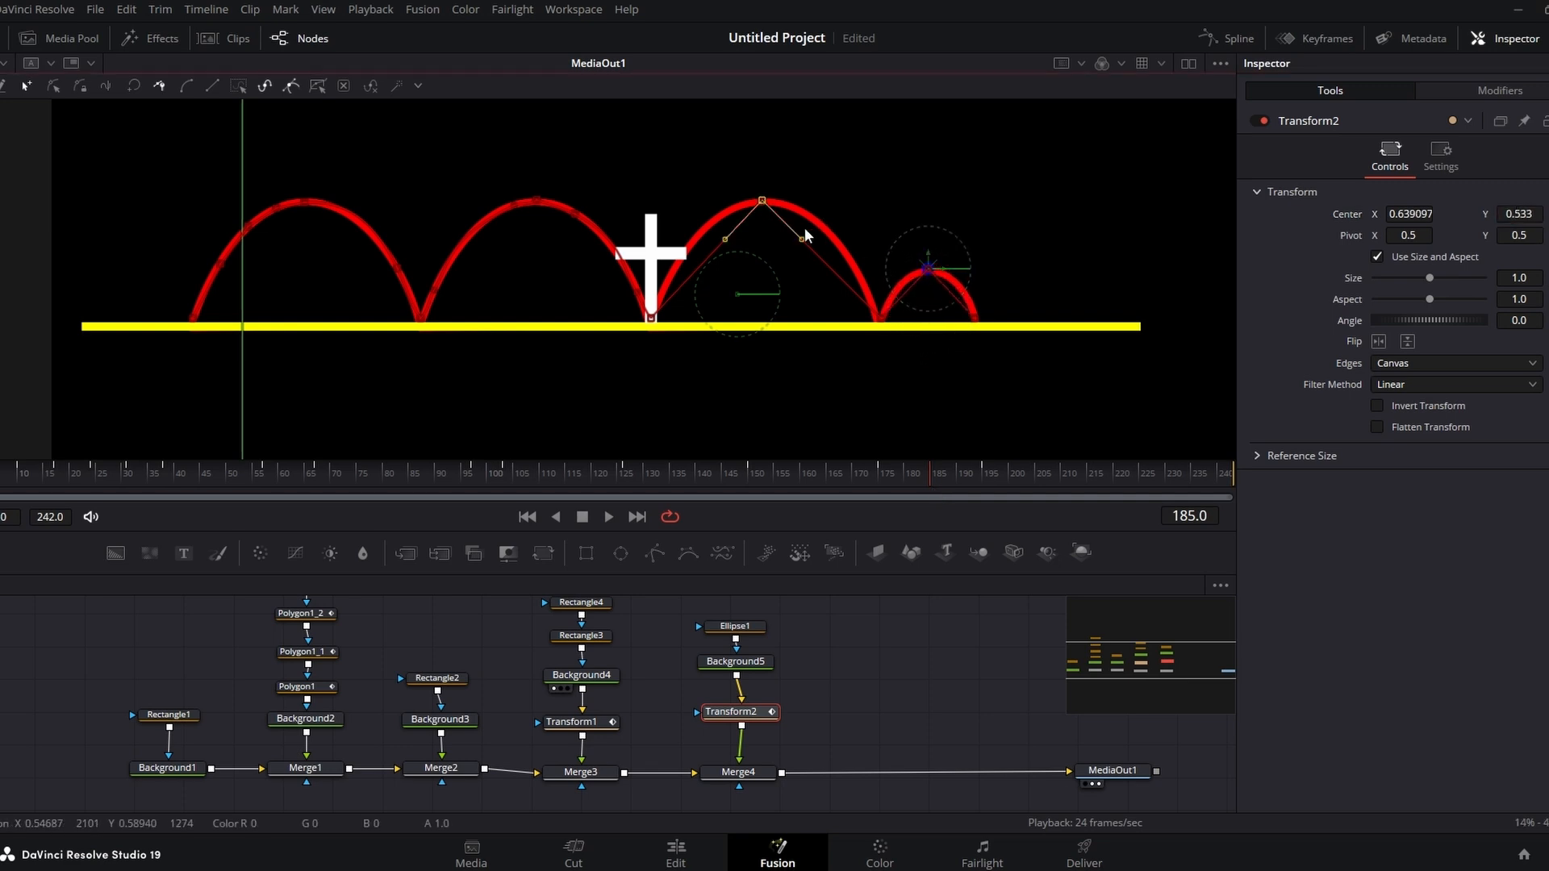
left_click_drag(803, 238, 854, 207)
left_click_drag(723, 241, 647, 252)
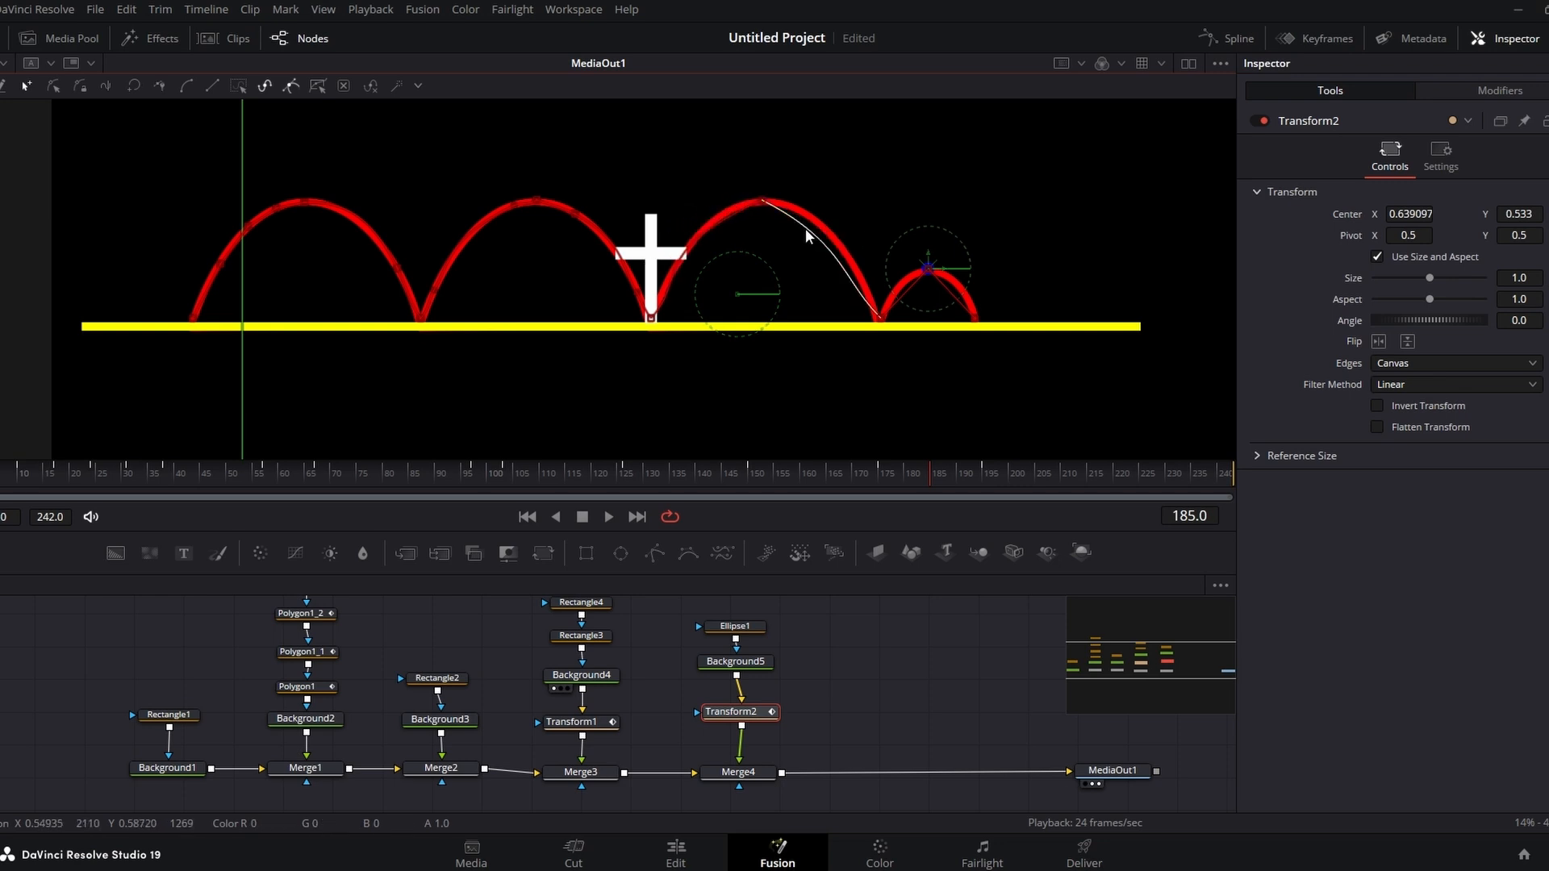
left_click_drag(806, 229, 823, 225)
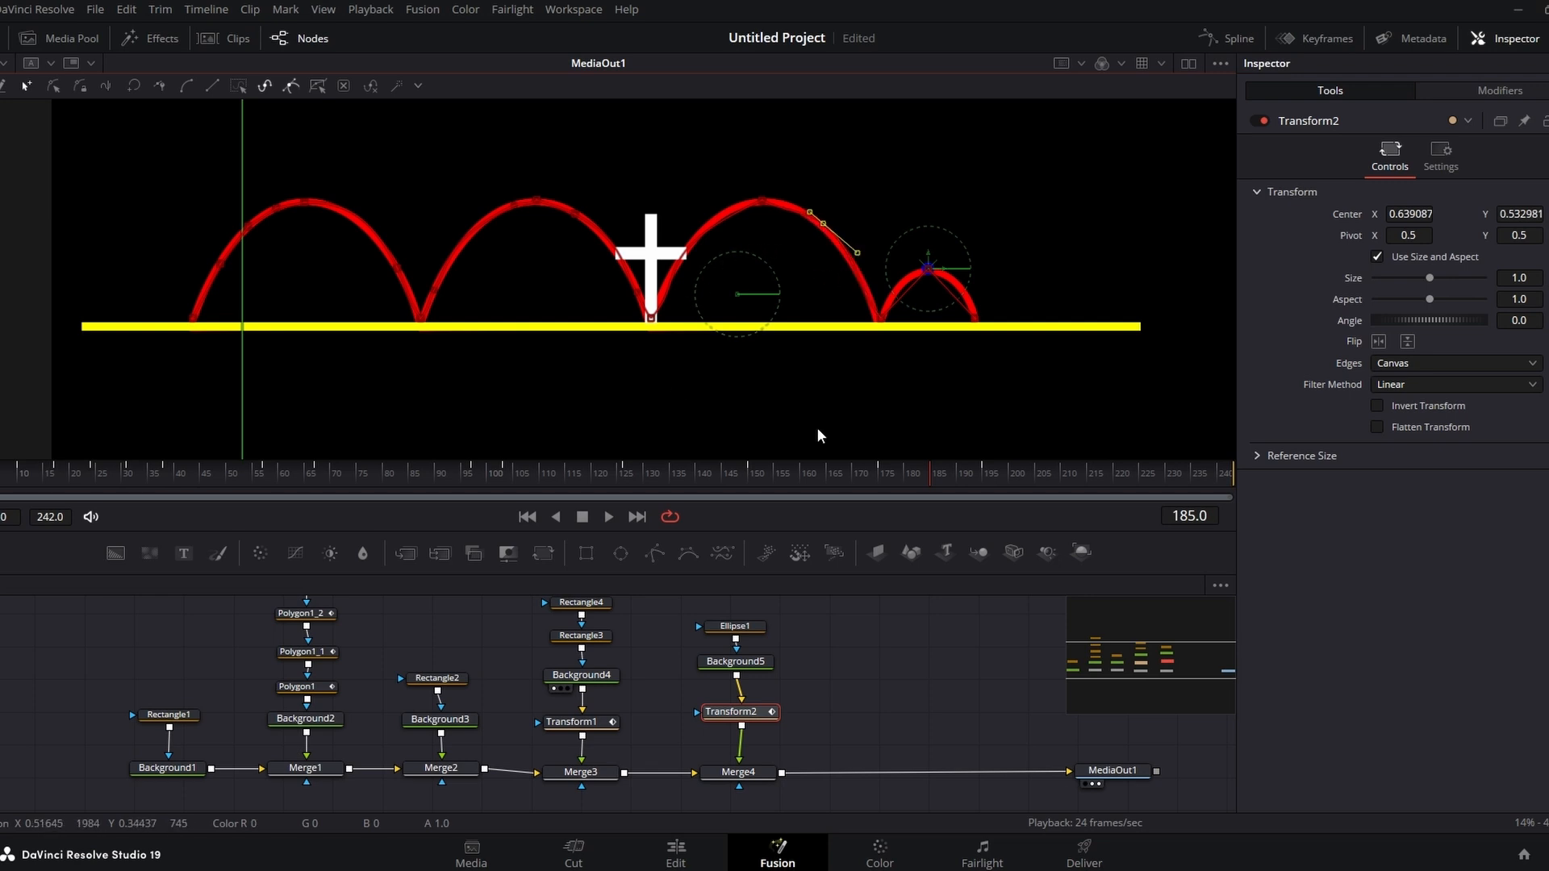
left_click_drag(816, 475, 726, 471)
left_click_drag(725, 218, 685, 256)
left_click(681, 252)
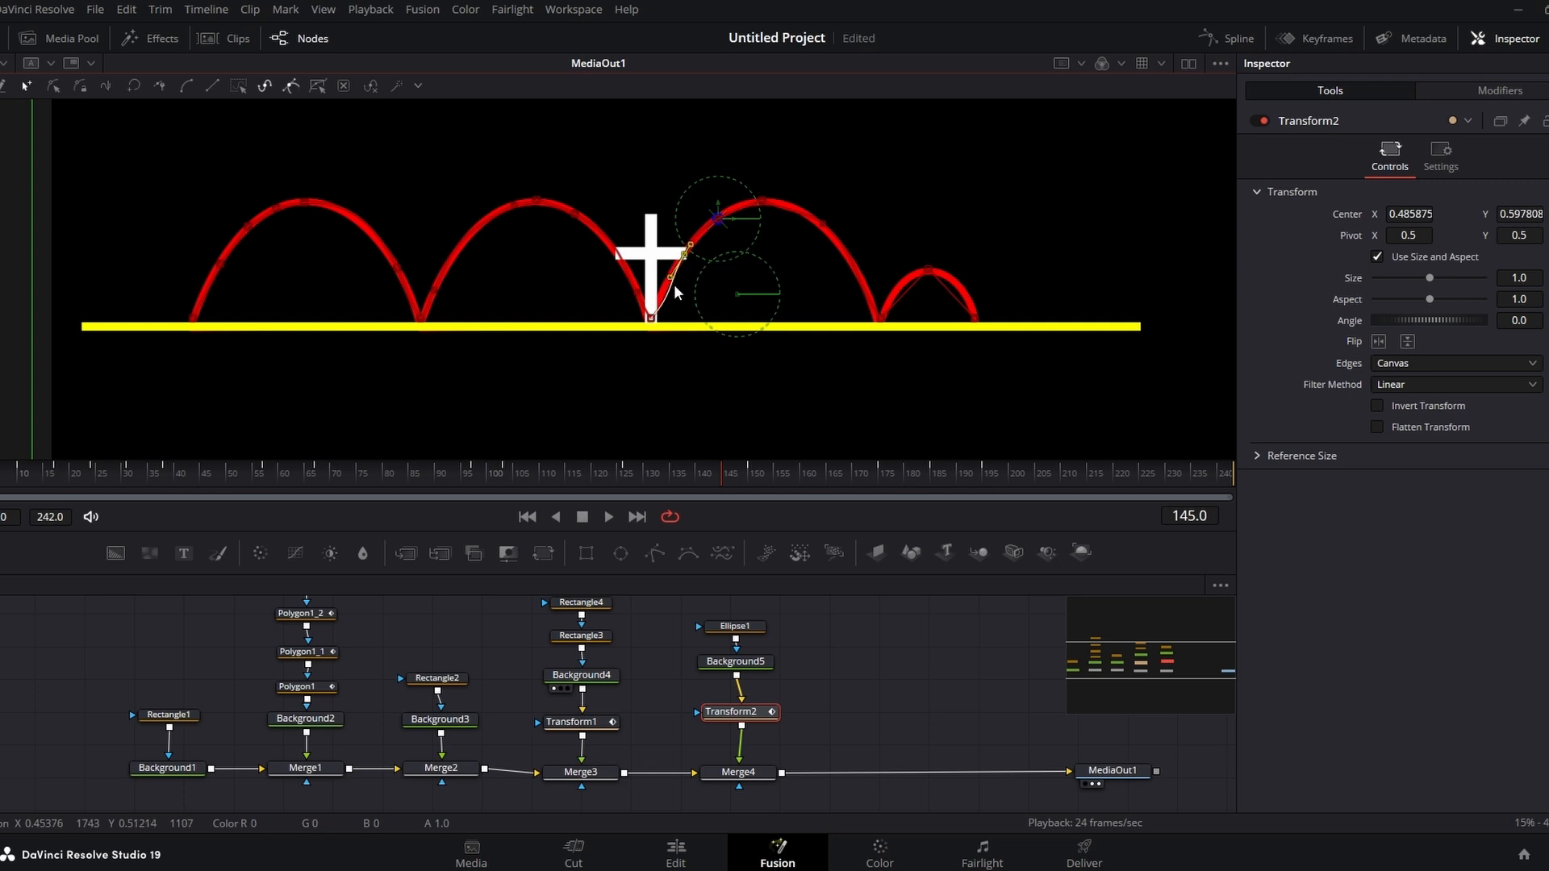
left_click(668, 287)
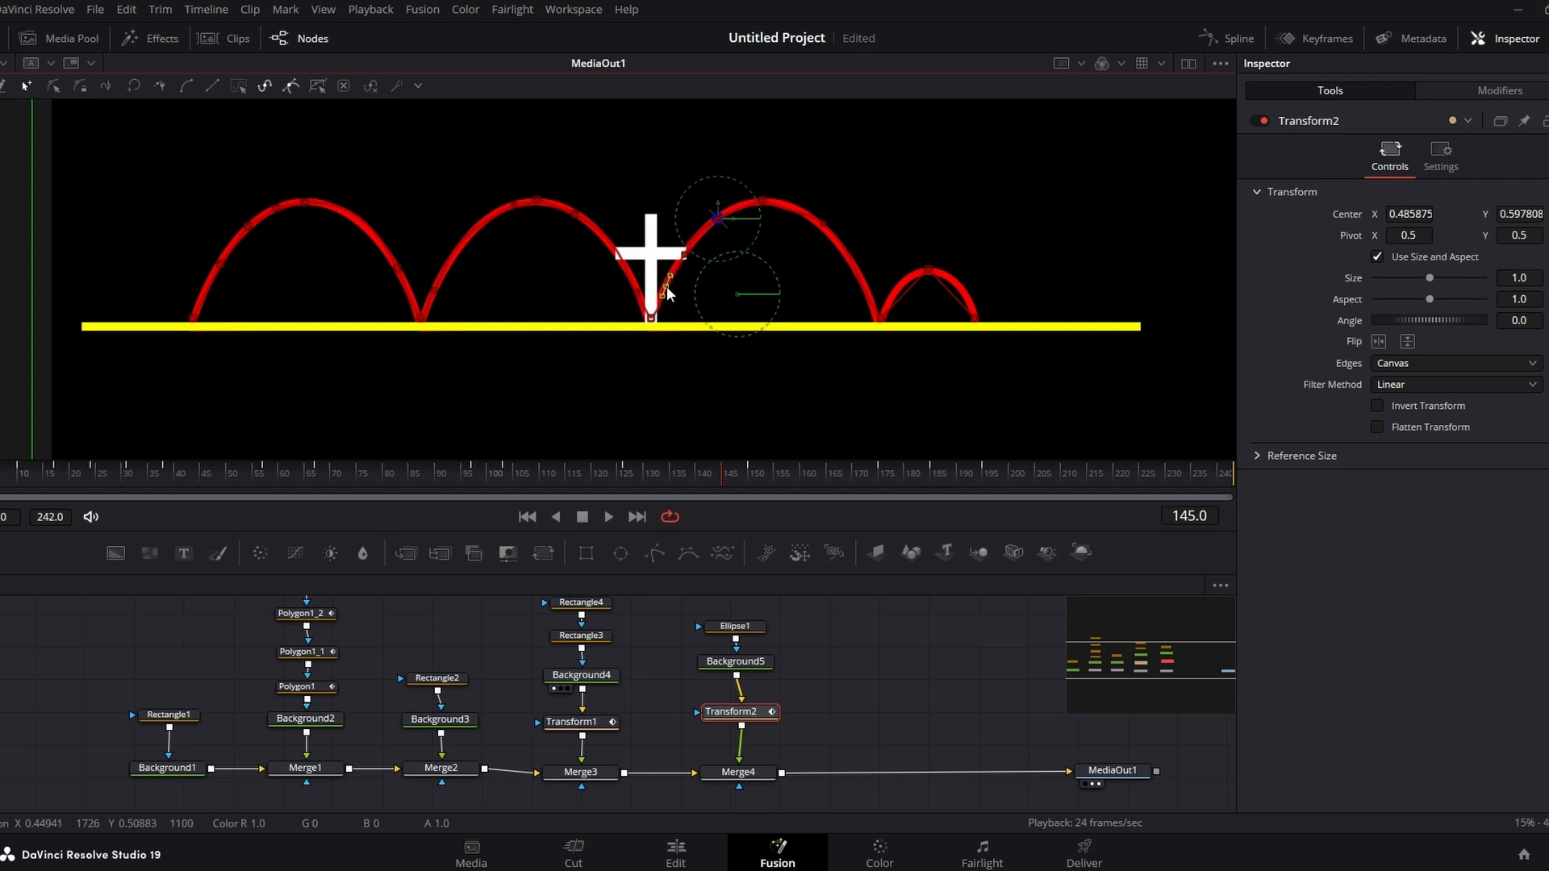
left_click(843, 250)
left_click_drag(819, 226, 789, 205)
left_click(855, 272)
left_click_drag(726, 476, 878, 497)
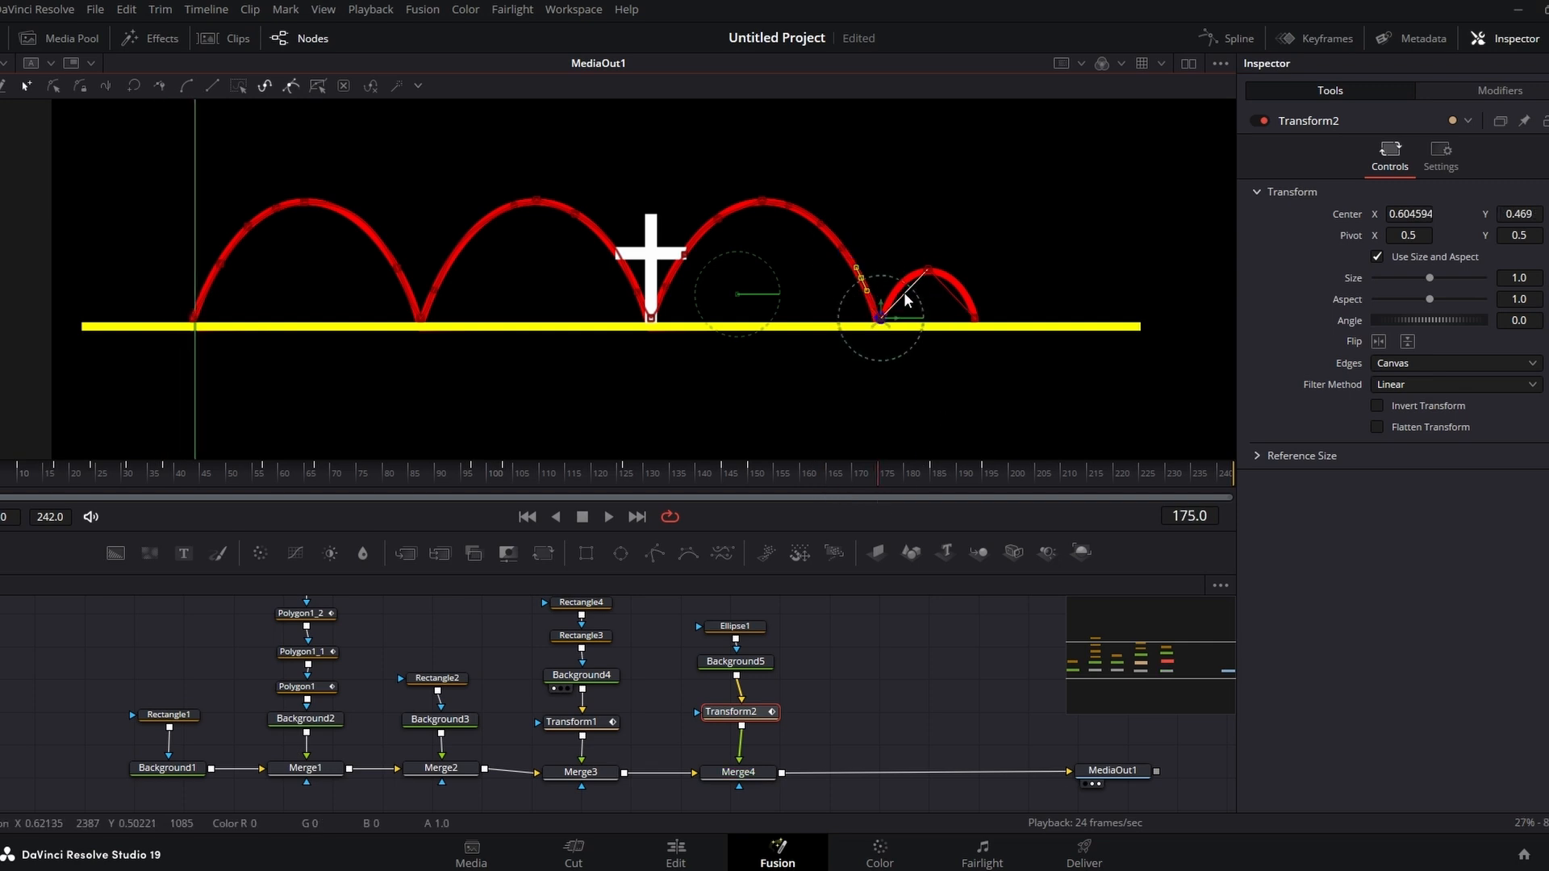
left_click(952, 291)
Step: Play the animation from frame 0 to review the dot's motion along the arches
left_click_drag(889, 468, 4, 440)
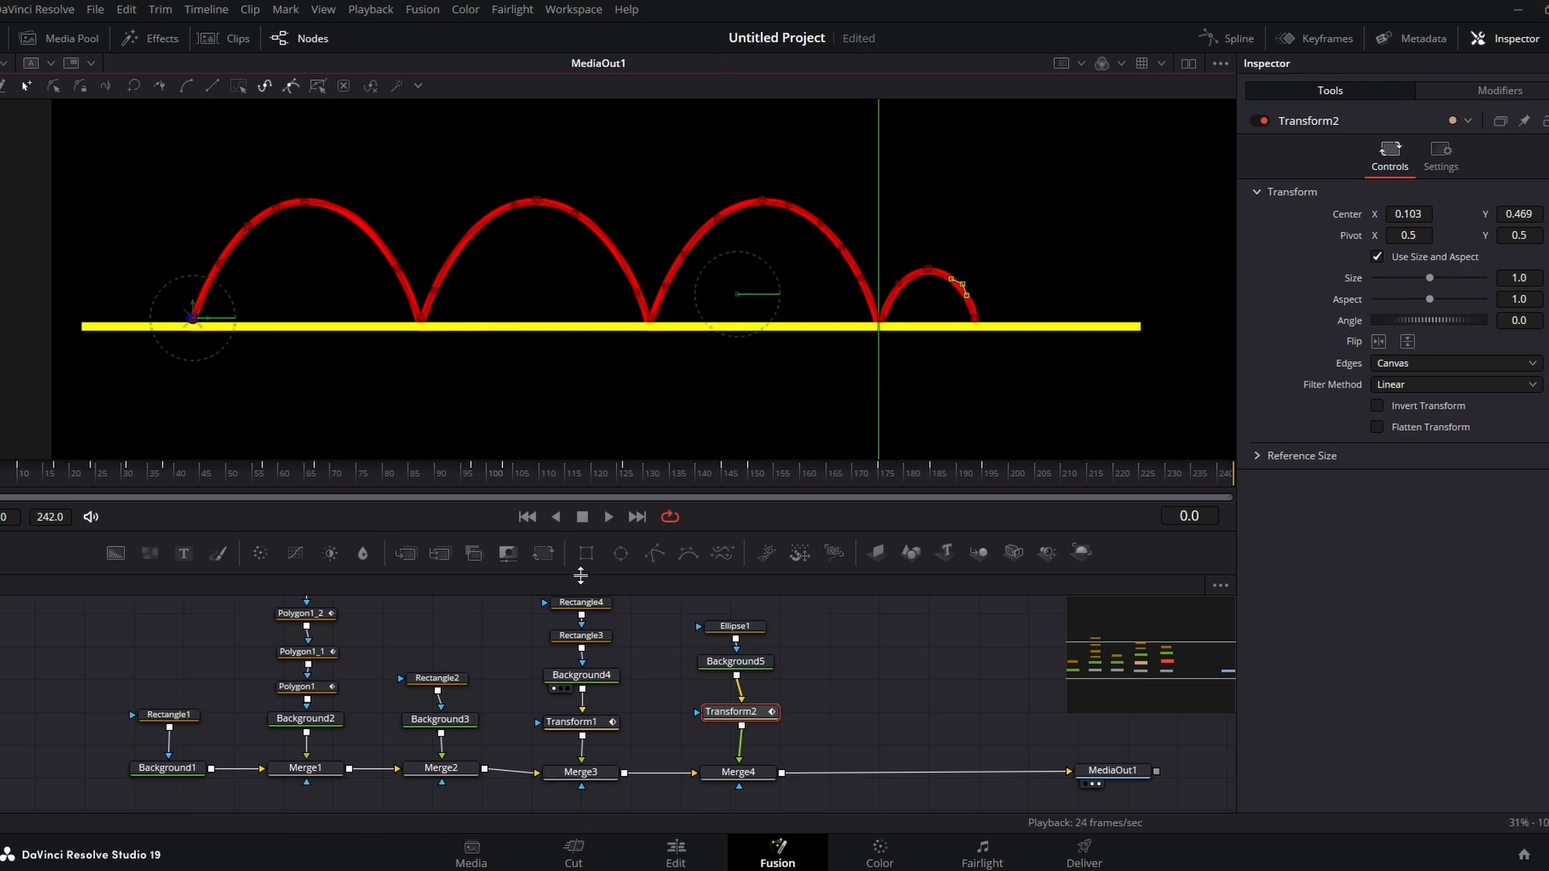
left_click(610, 516)
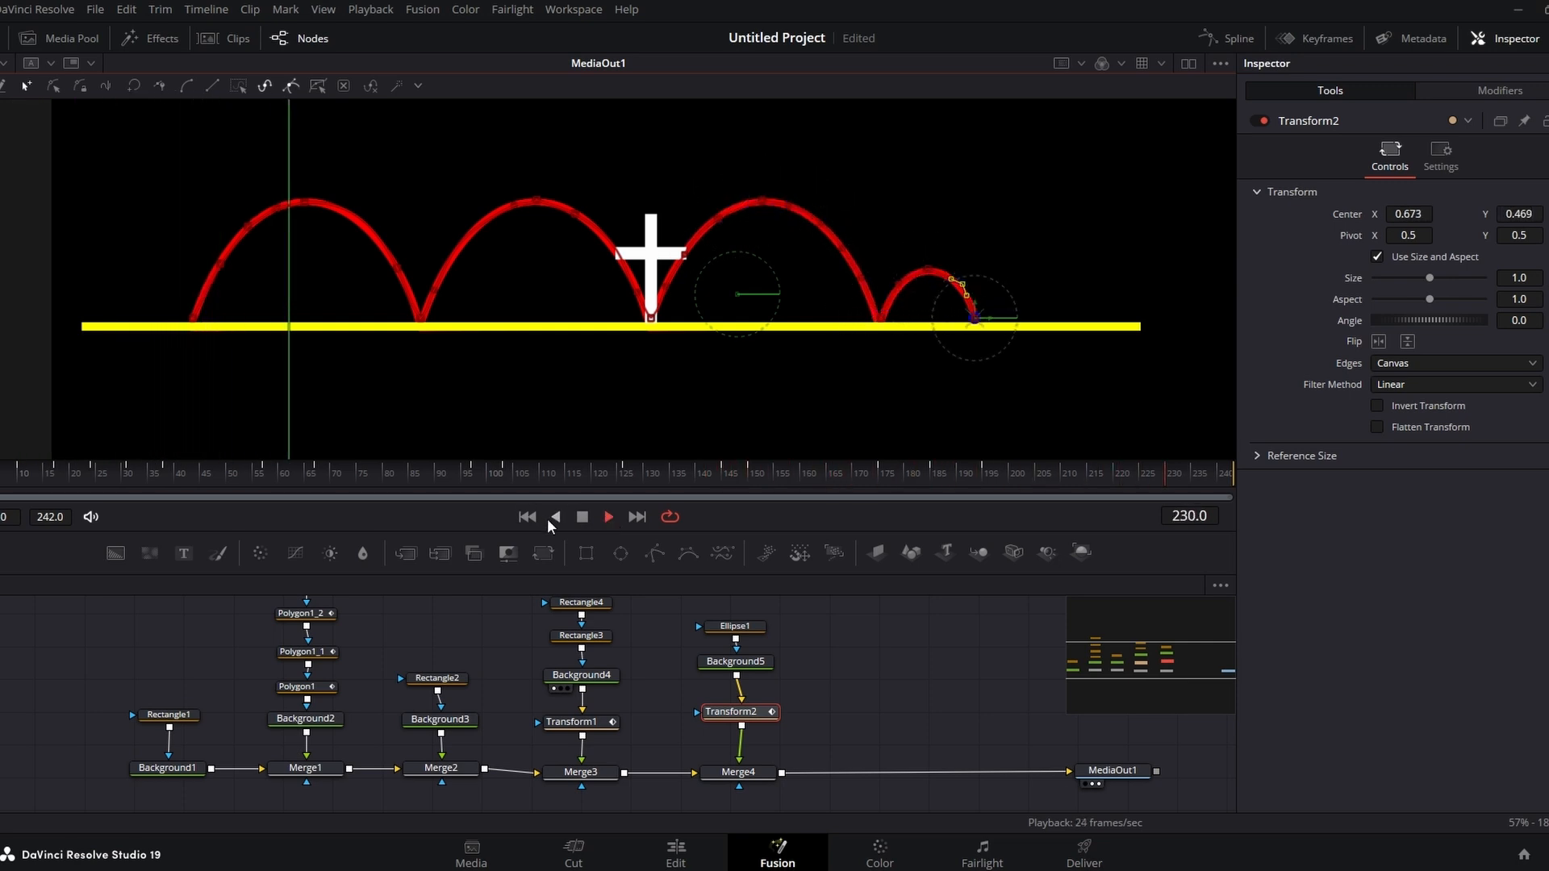
left_click(582, 517)
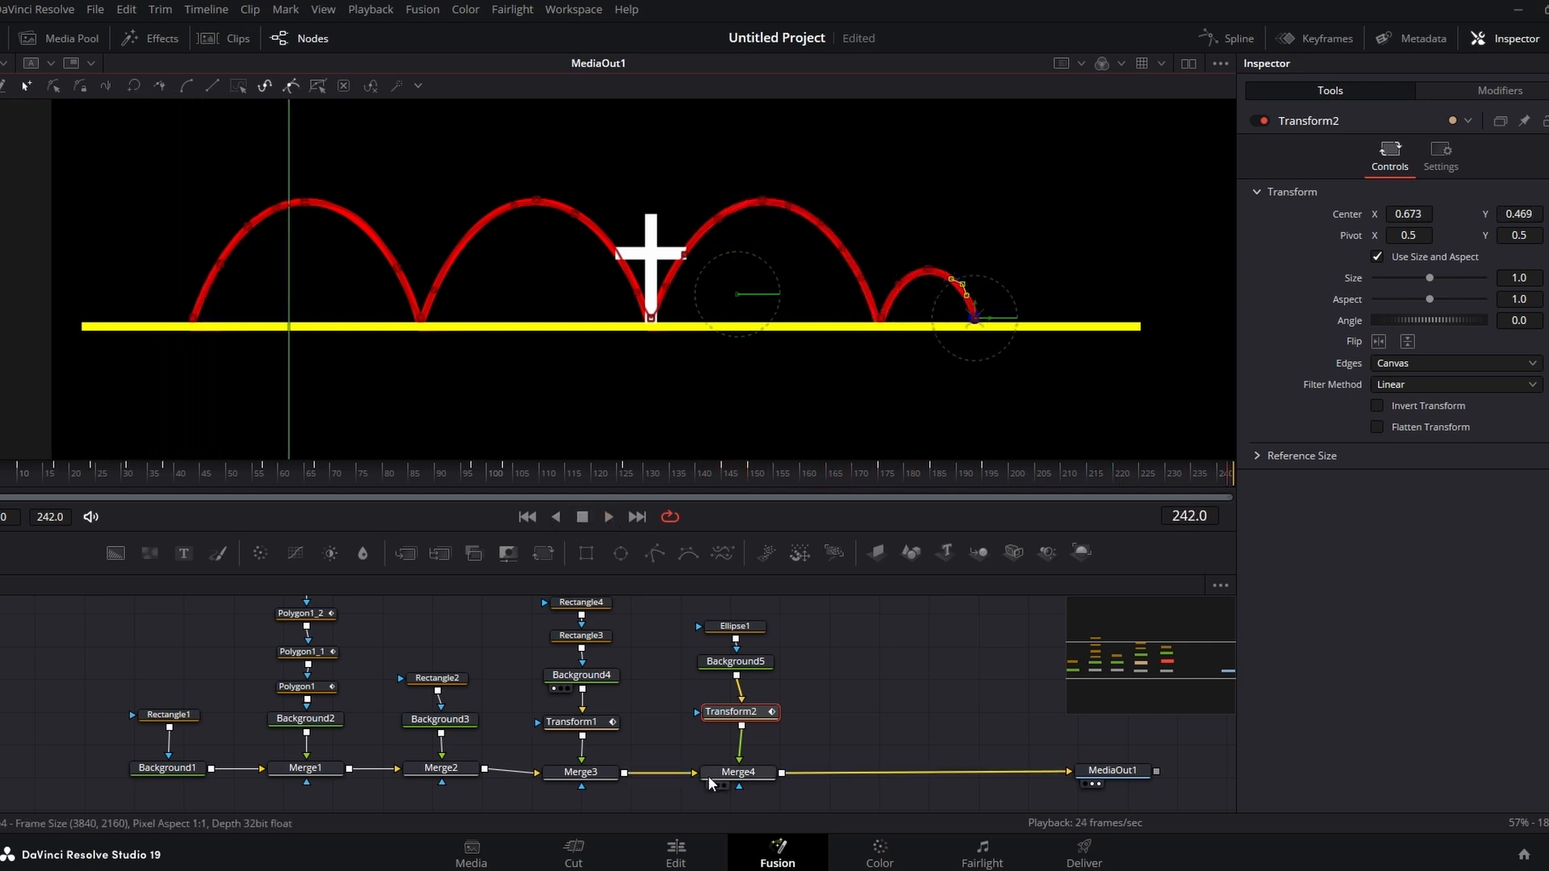
Step: Switch to the Edit page and play the Fusion Composition clip from the start of the timeline
left_click(676, 855)
left_click_drag(583, 496, 498, 498)
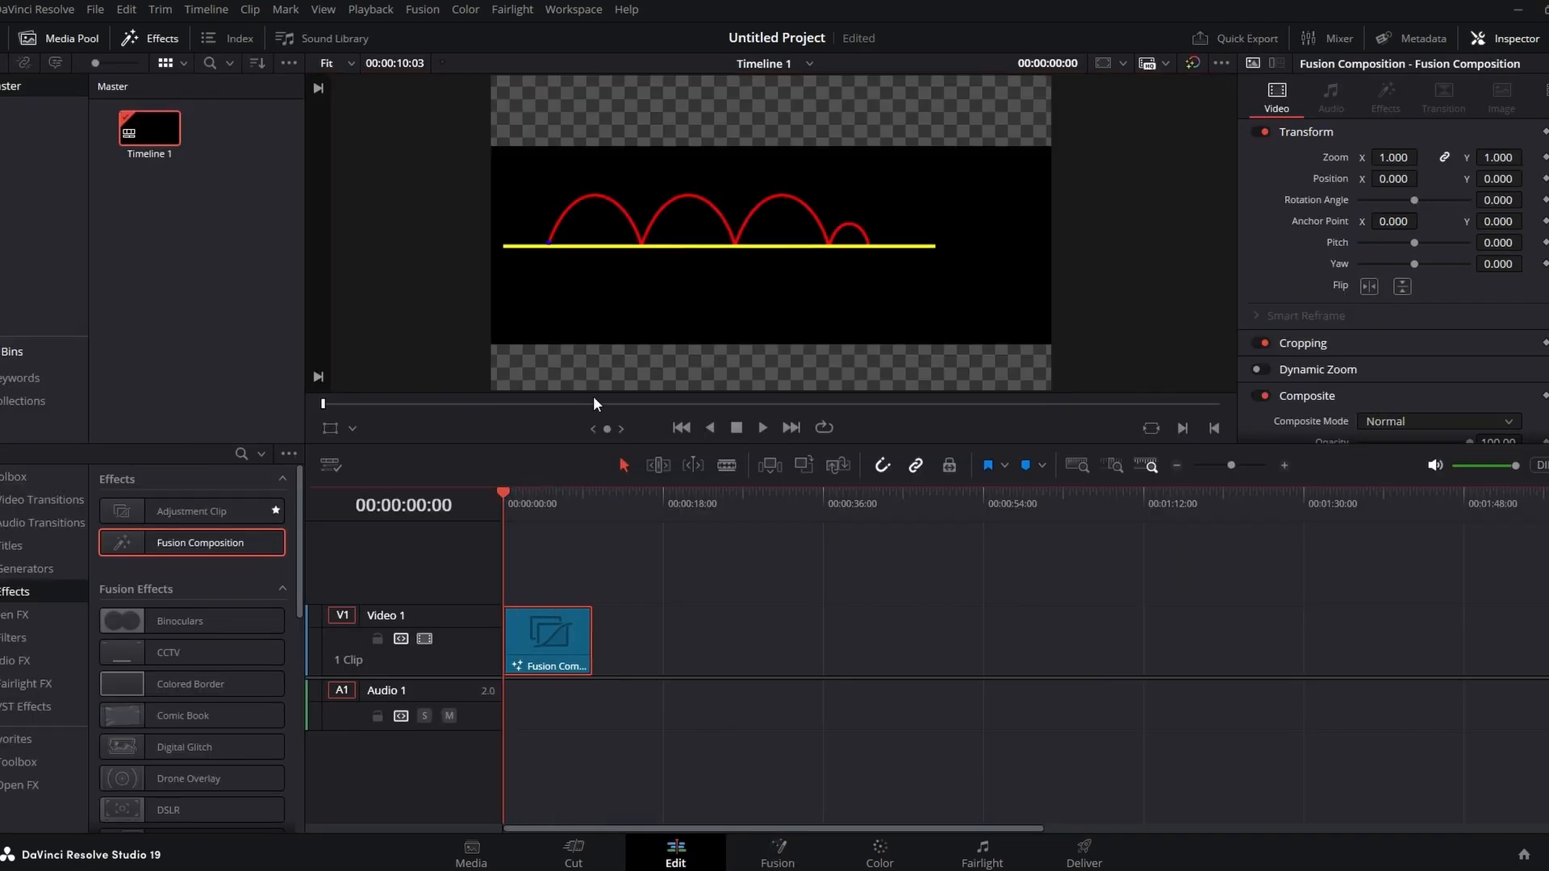
left_click(760, 426)
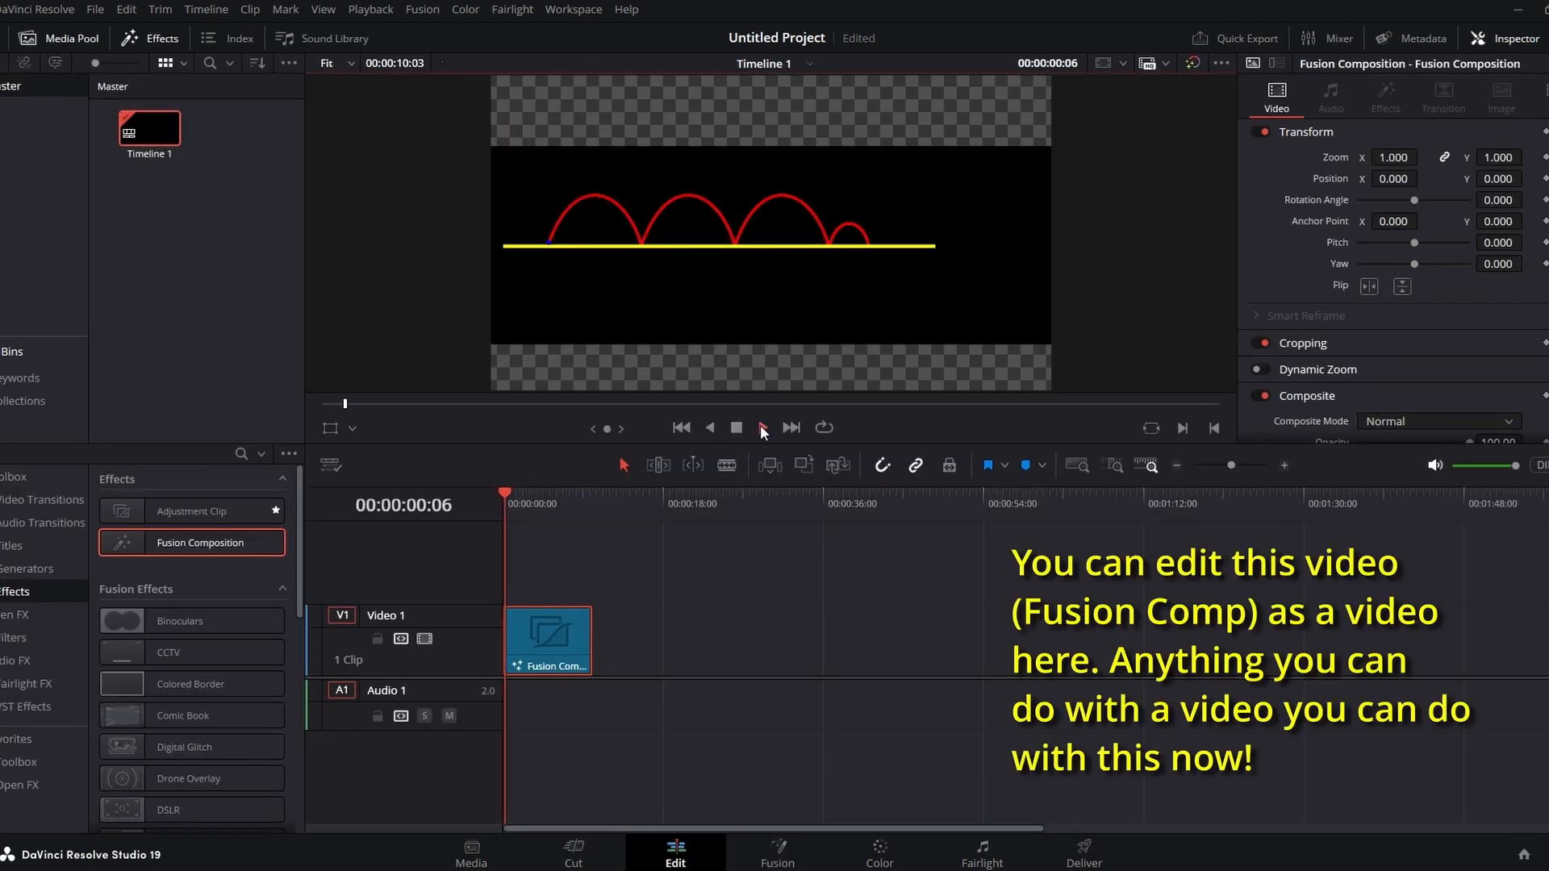